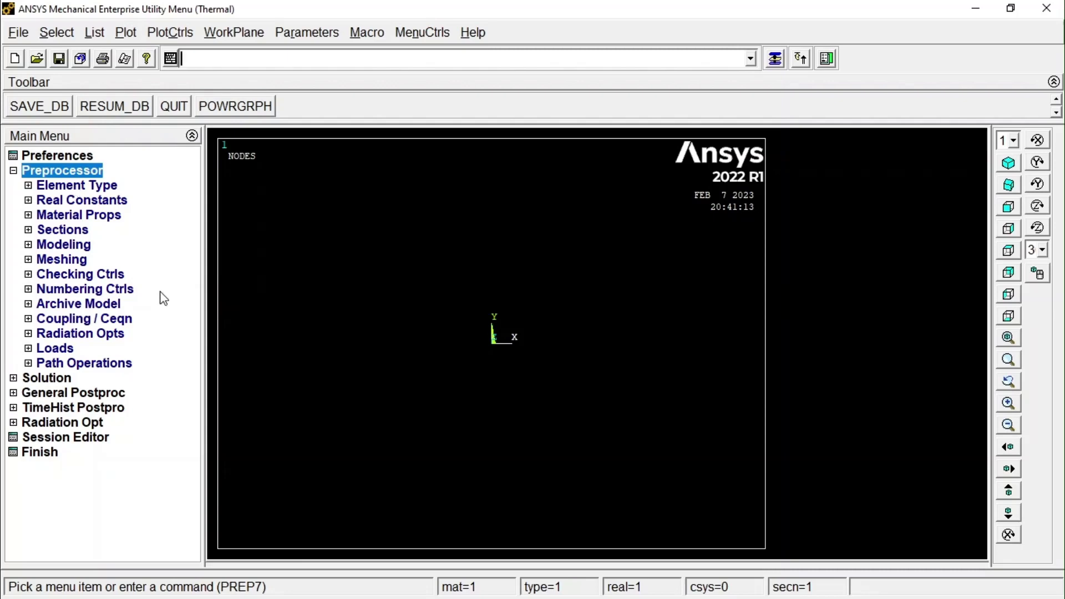
Add the Thermal Mass Solid element Quad 4node 55 as element type 1.
left_click(76, 187)
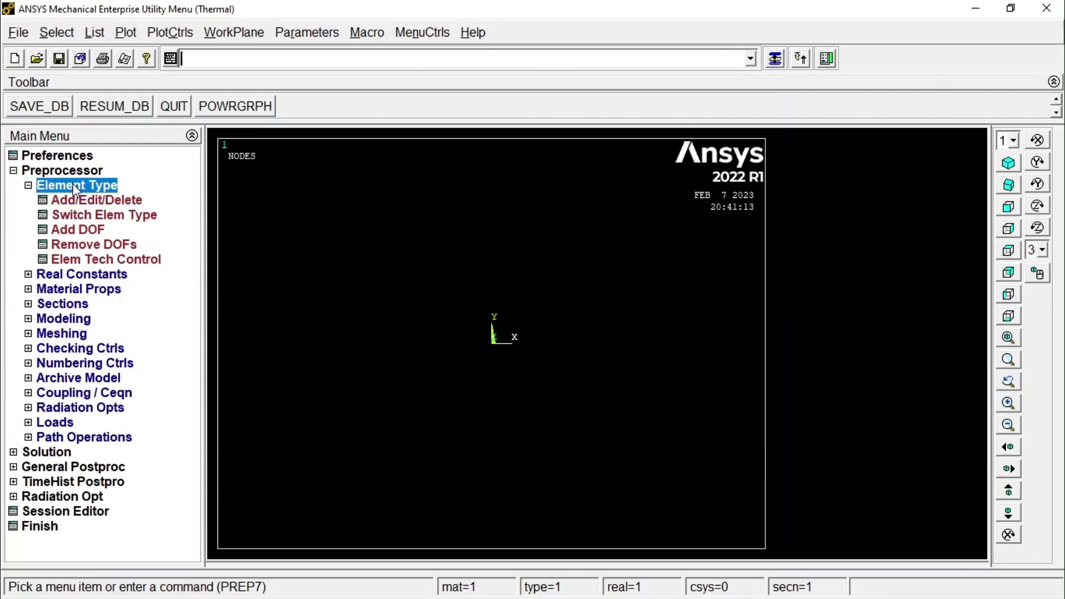
left_click(82, 203)
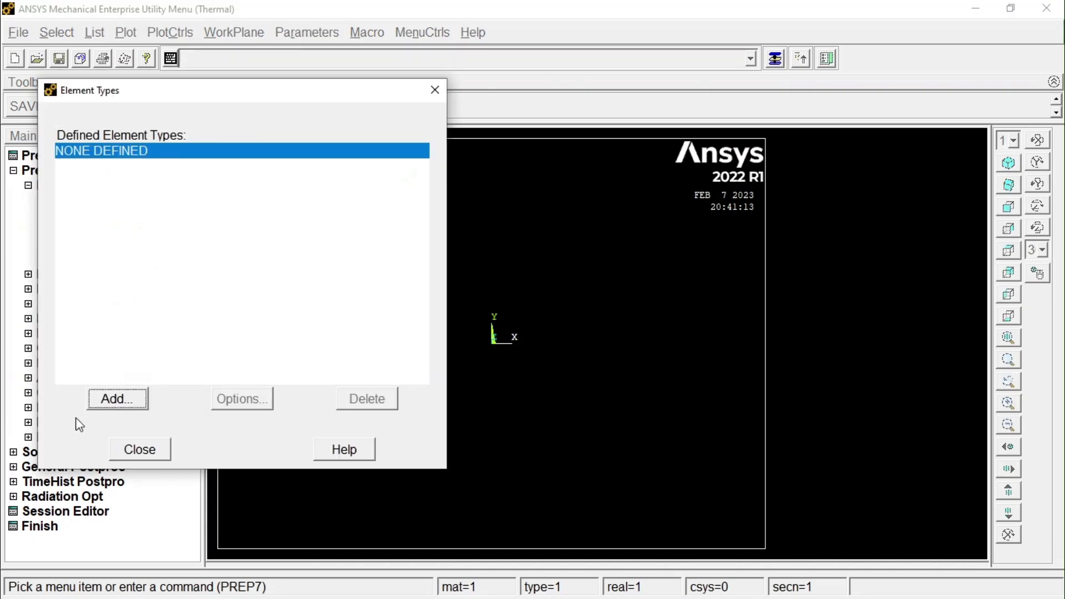
left_click(128, 397)
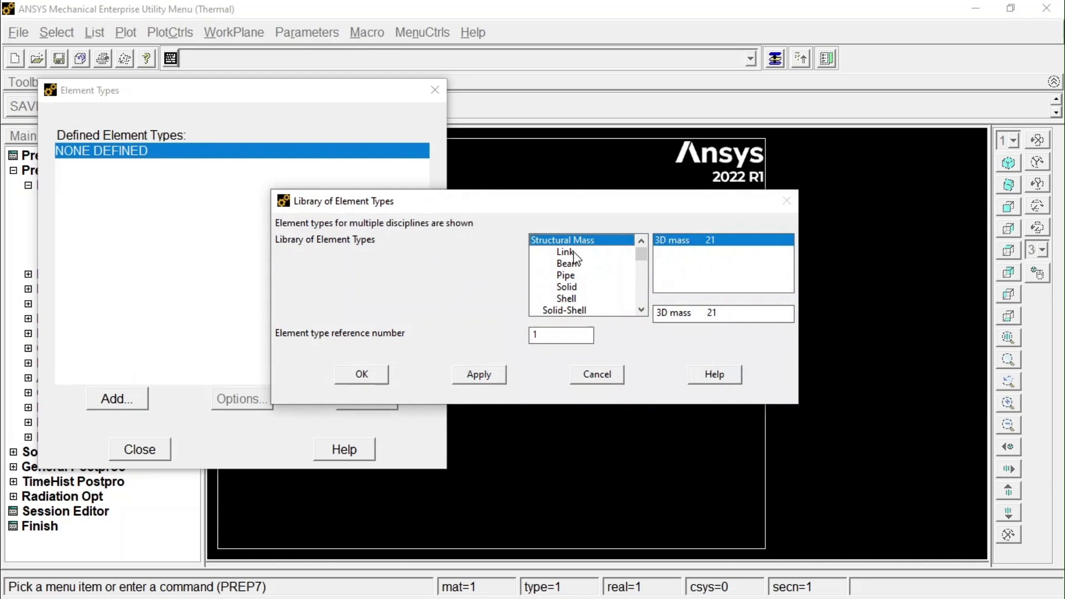
scroll(577, 258, "down", 2)
scroll(577, 259, "down", 3)
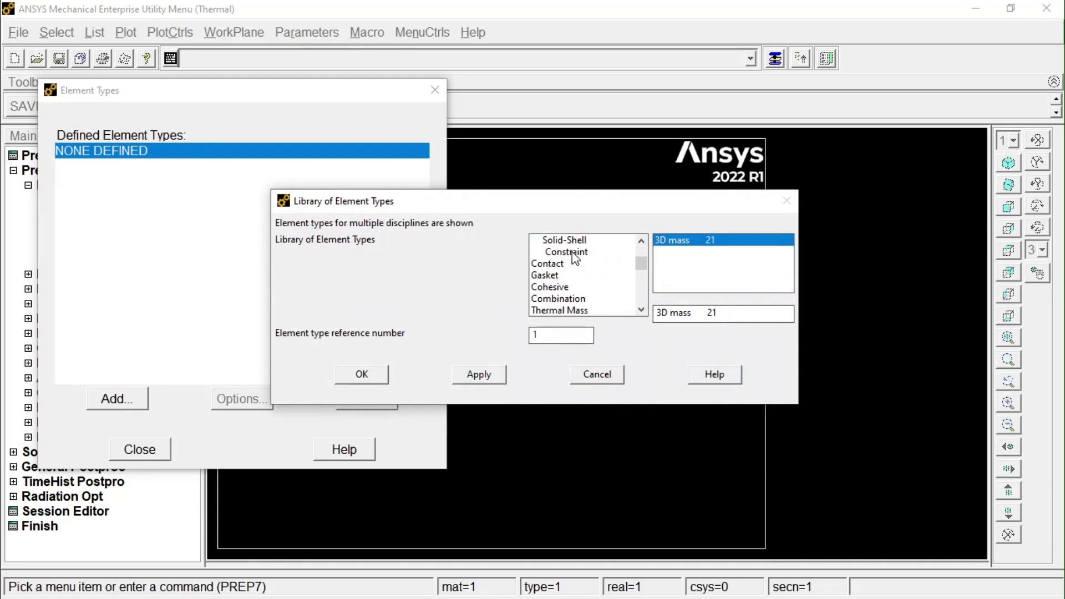
left_click(578, 276)
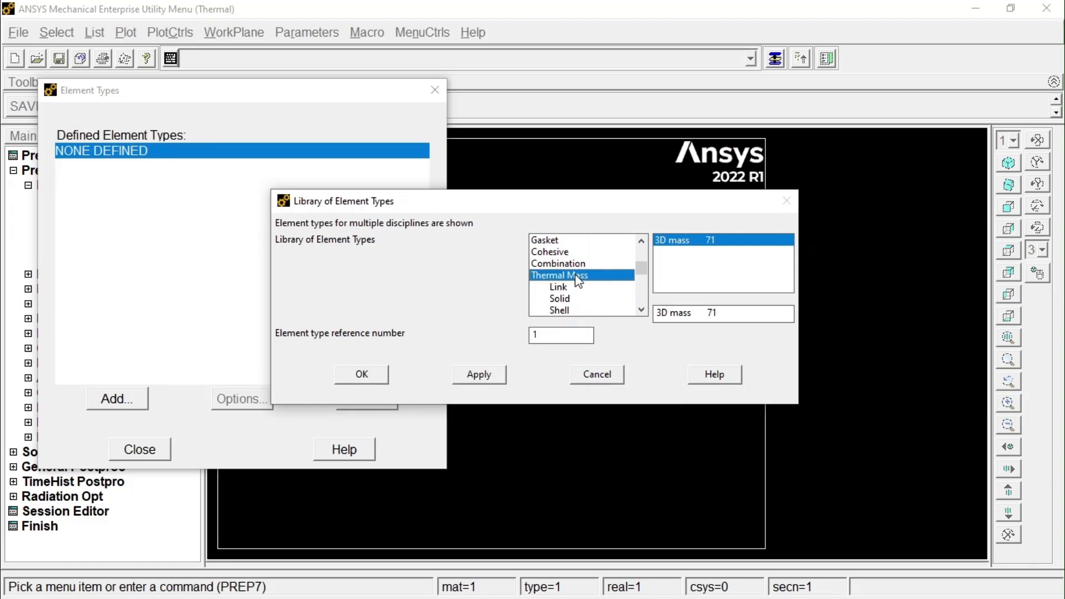
scroll(578, 280, "down", 1)
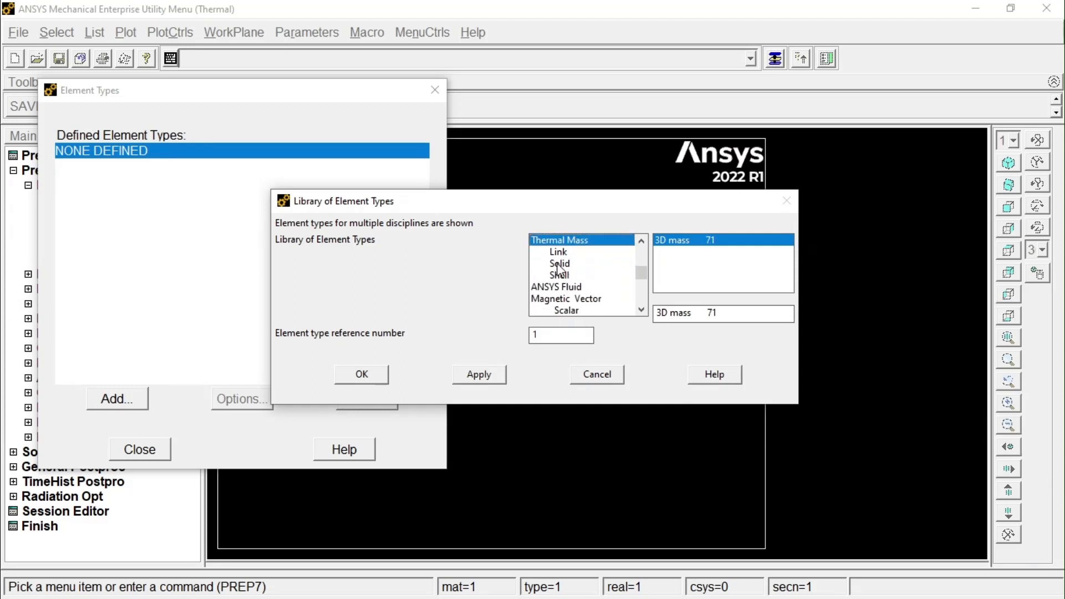
left_click(558, 265)
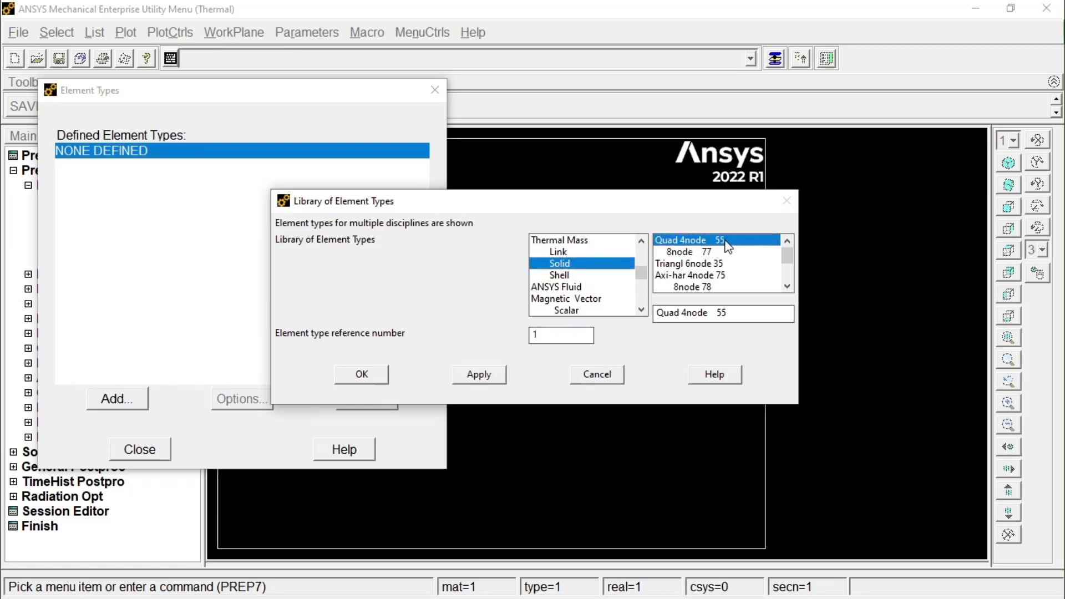
left_click(371, 373)
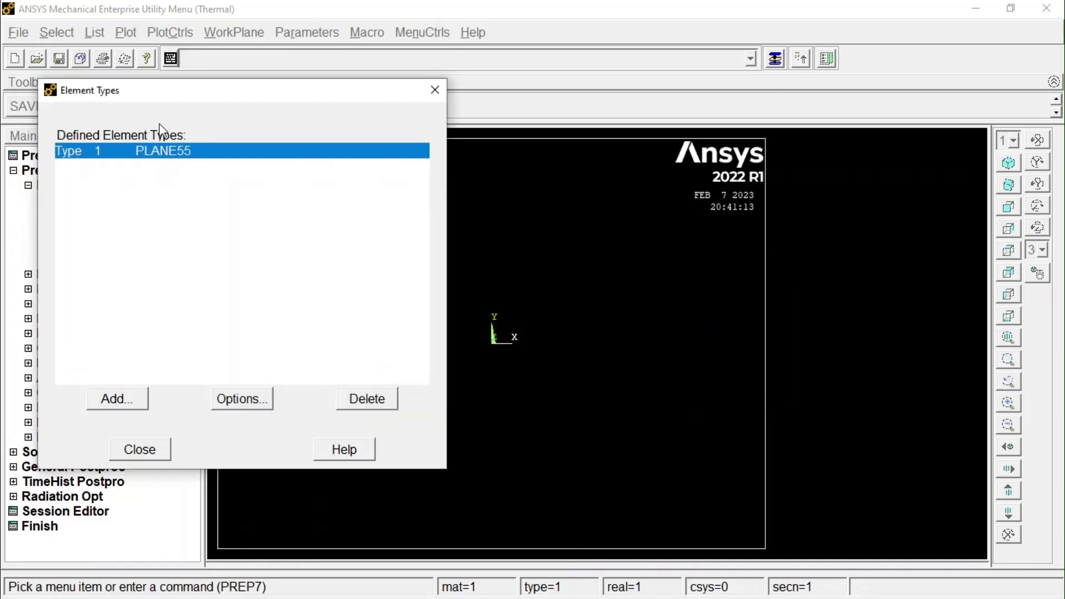
left_click(145, 448)
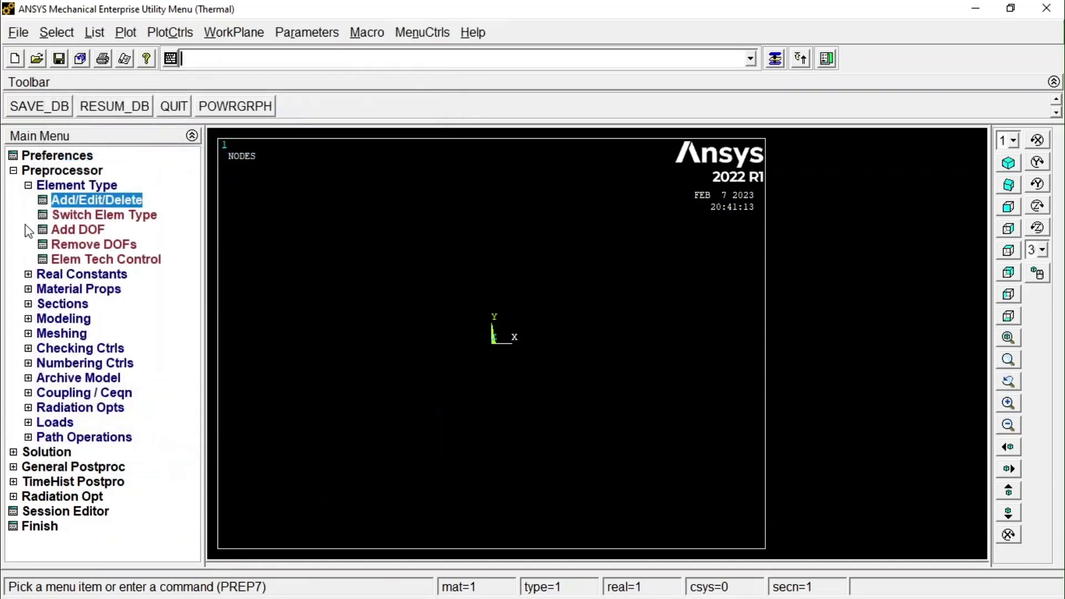
Start a material library import with SI (MKS) as the working units.
left_click(13, 170)
left_click(14, 171)
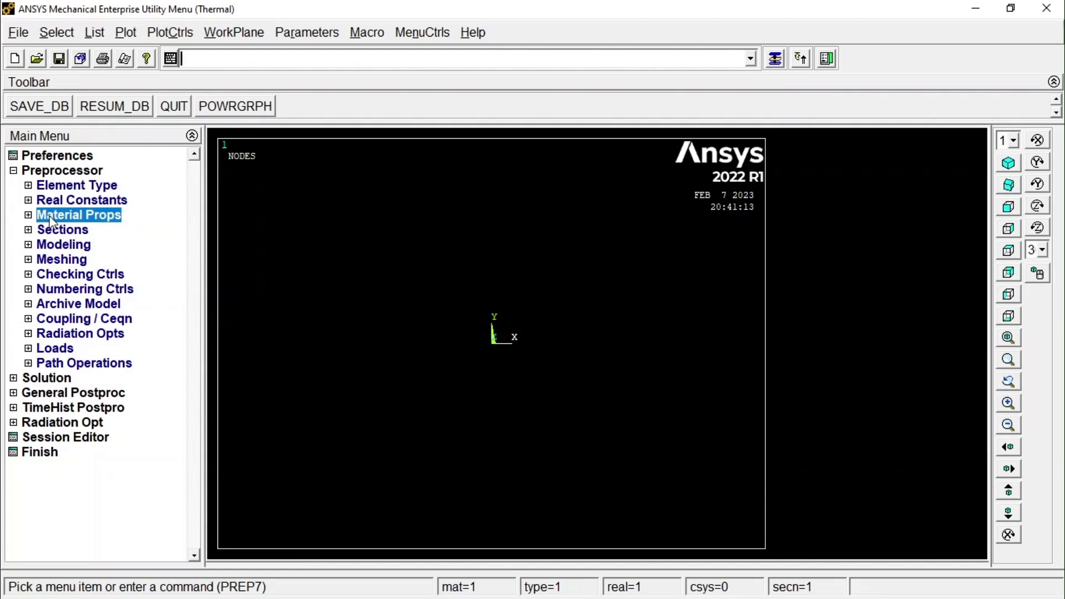
left_click(51, 221)
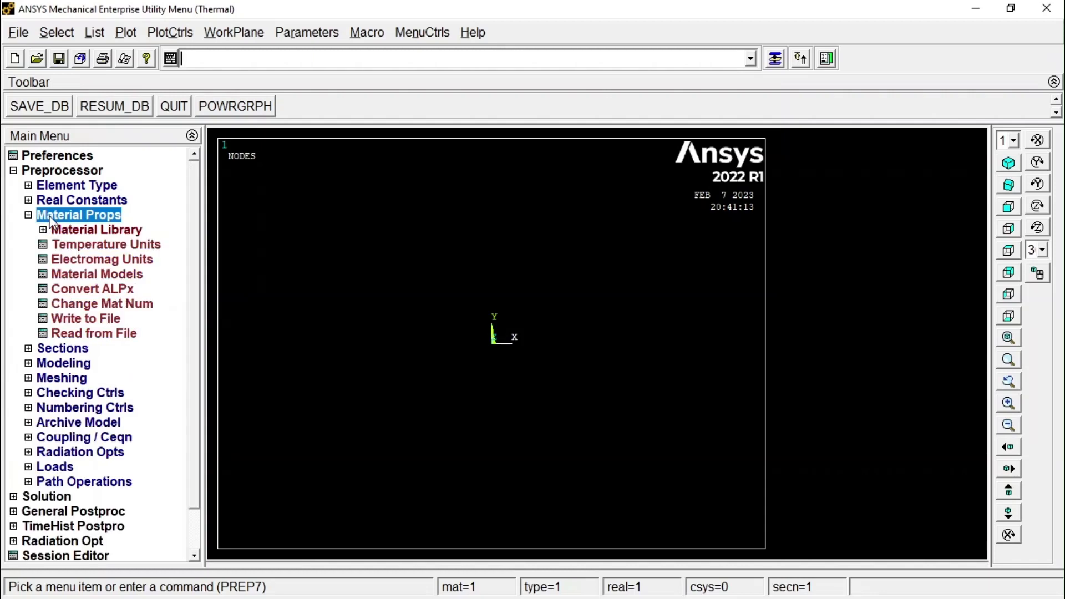
left_click(78, 230)
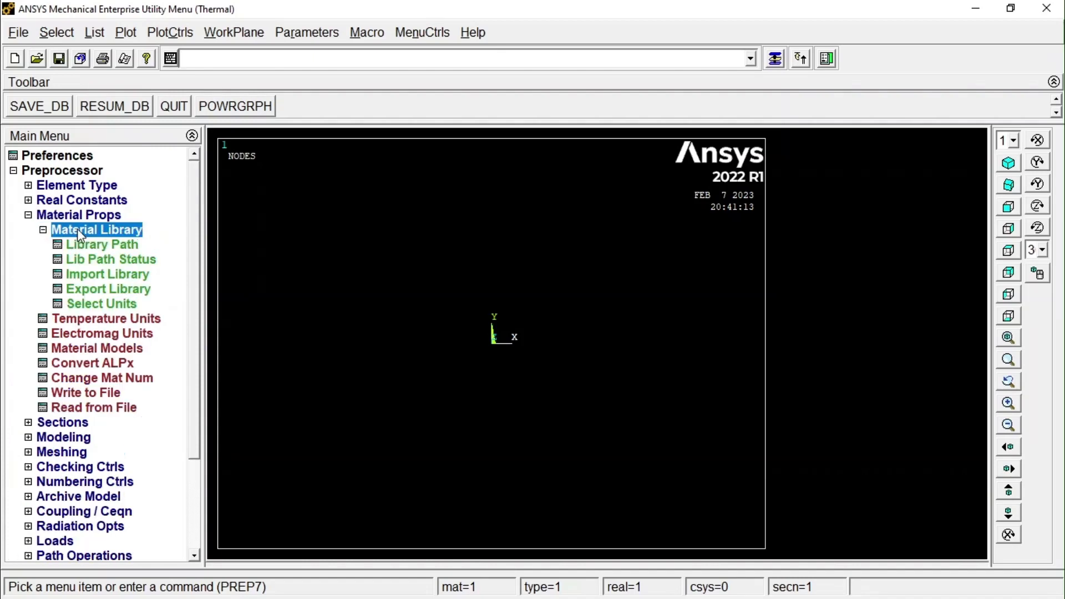
left_click(114, 275)
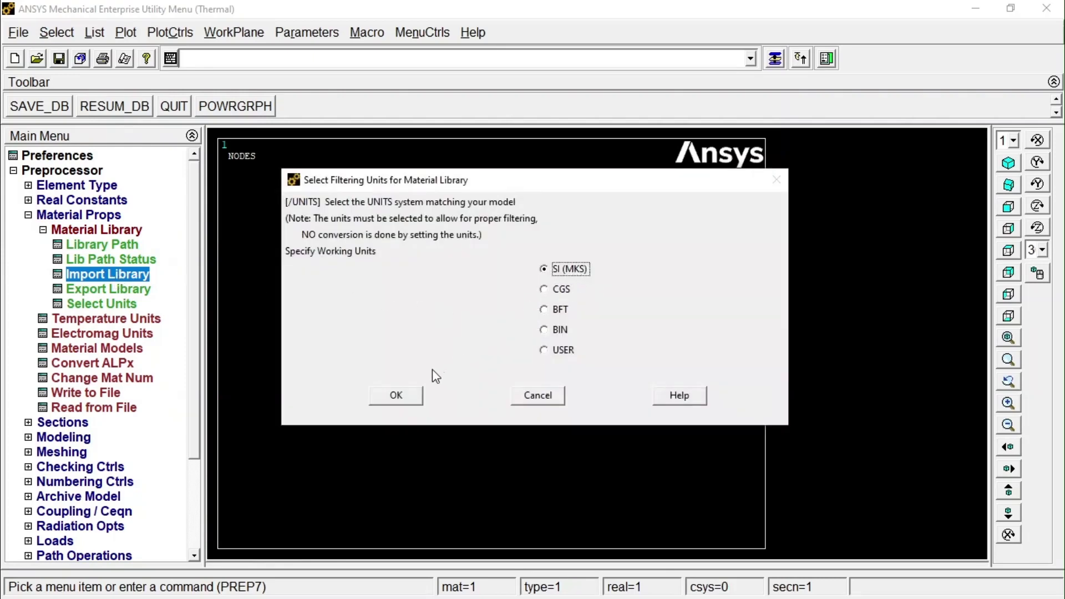
left_click(397, 396)
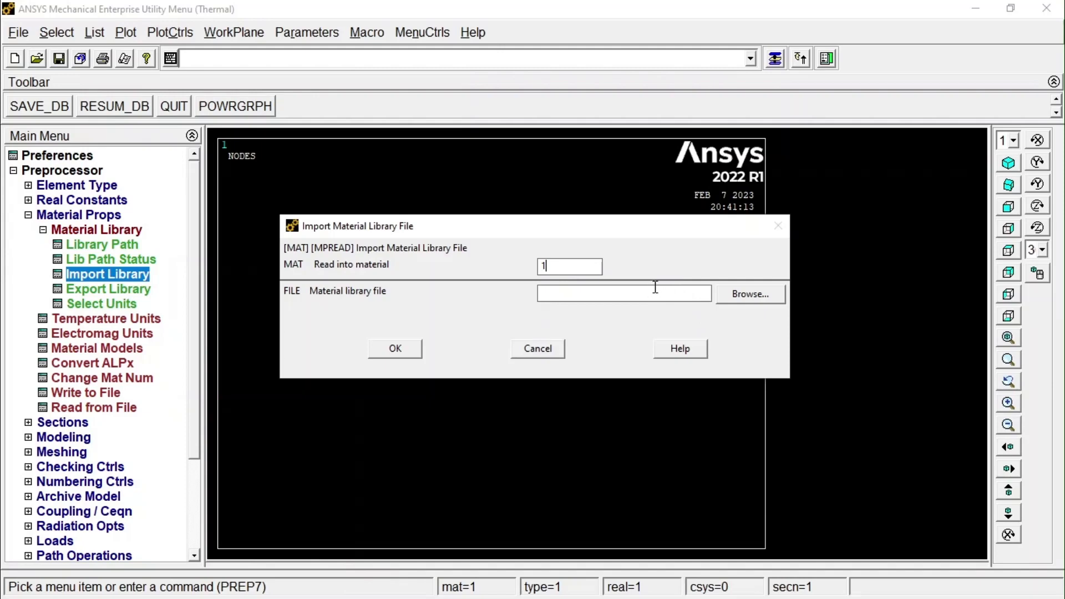
Browse for the material library file in the folder D:\Ansys C\ANSYS Inc\v221\ansys\matlib.
left_click(737, 299)
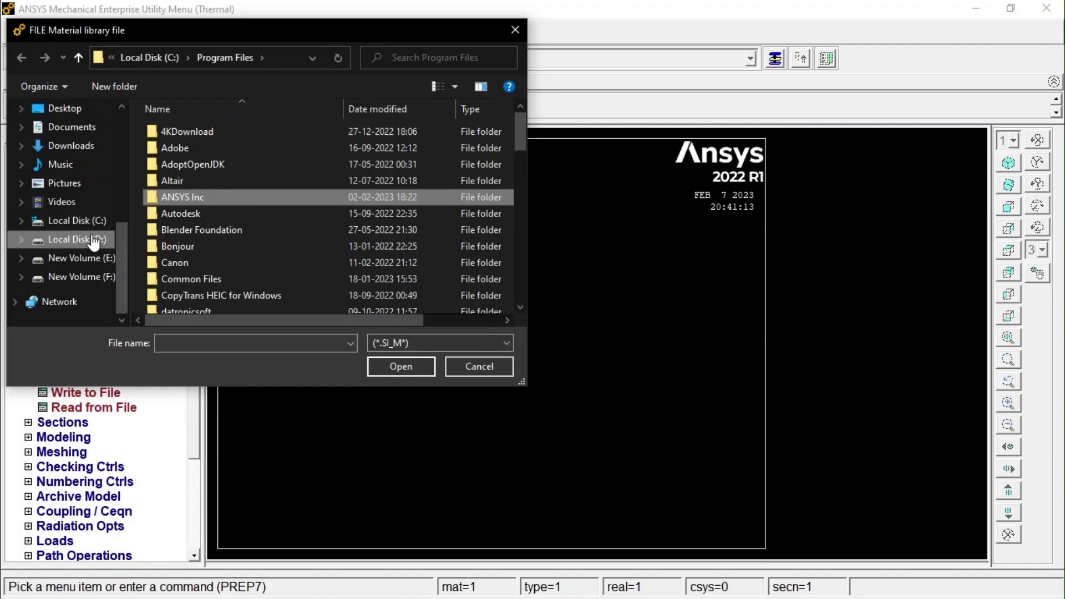
left_click(89, 240)
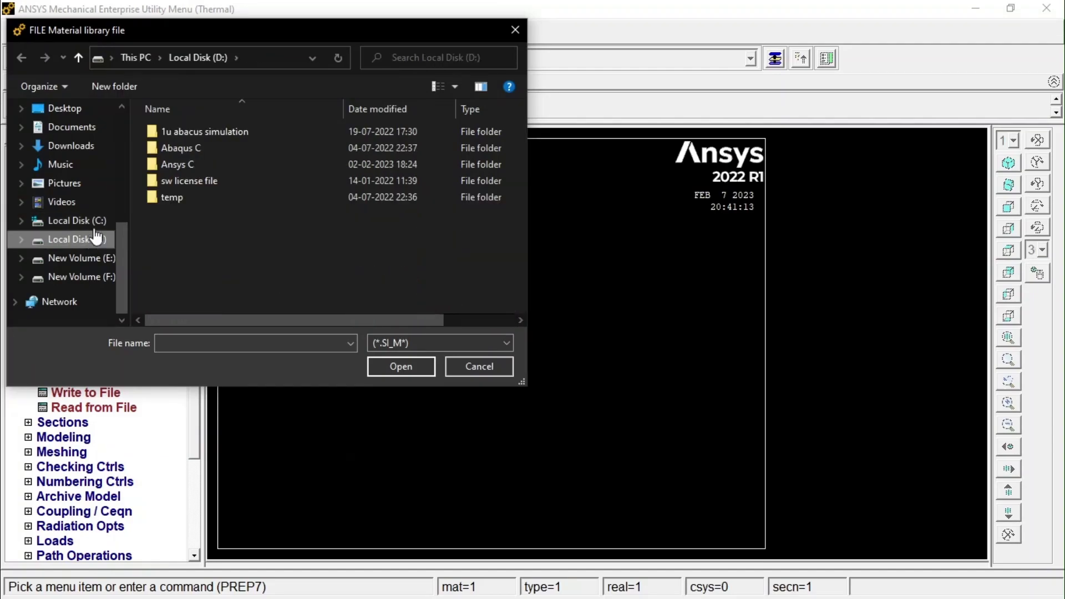
left_click(179, 164)
double_click(179, 164)
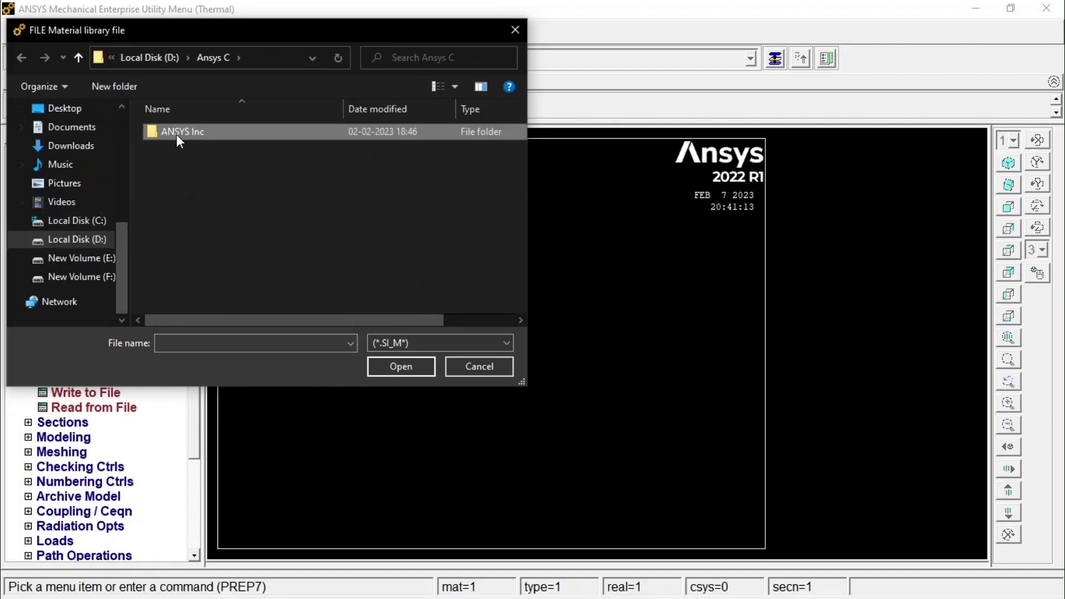
double_click(177, 133)
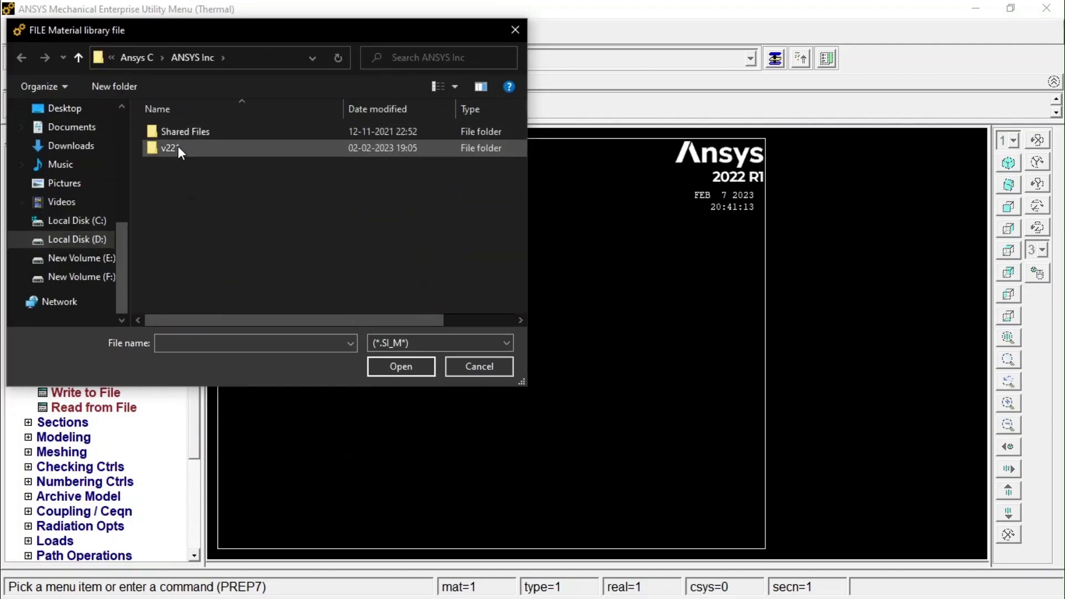
double_click(175, 145)
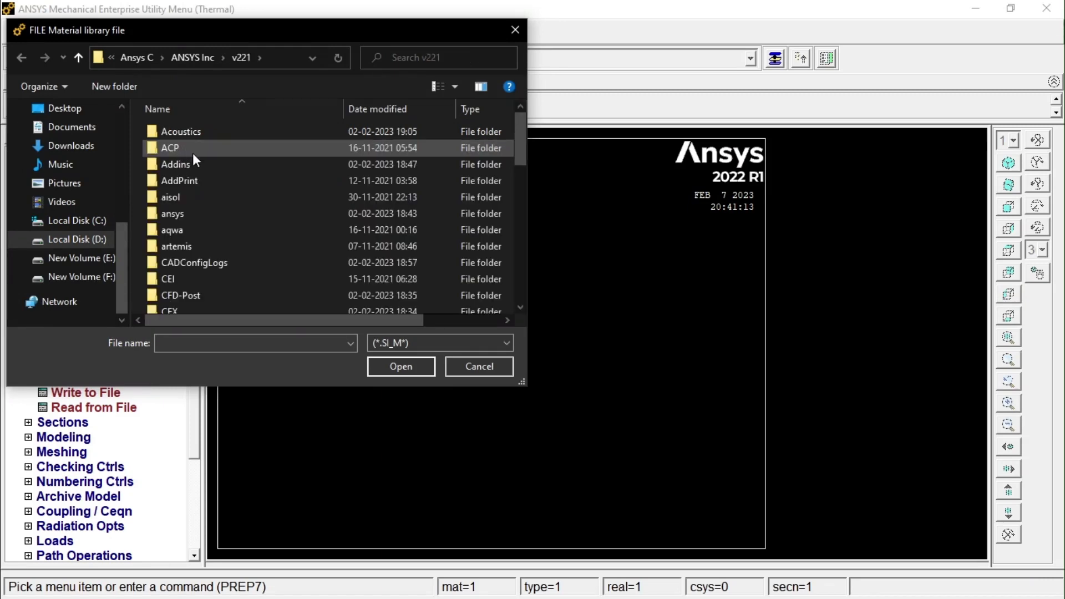
double_click(200, 214)
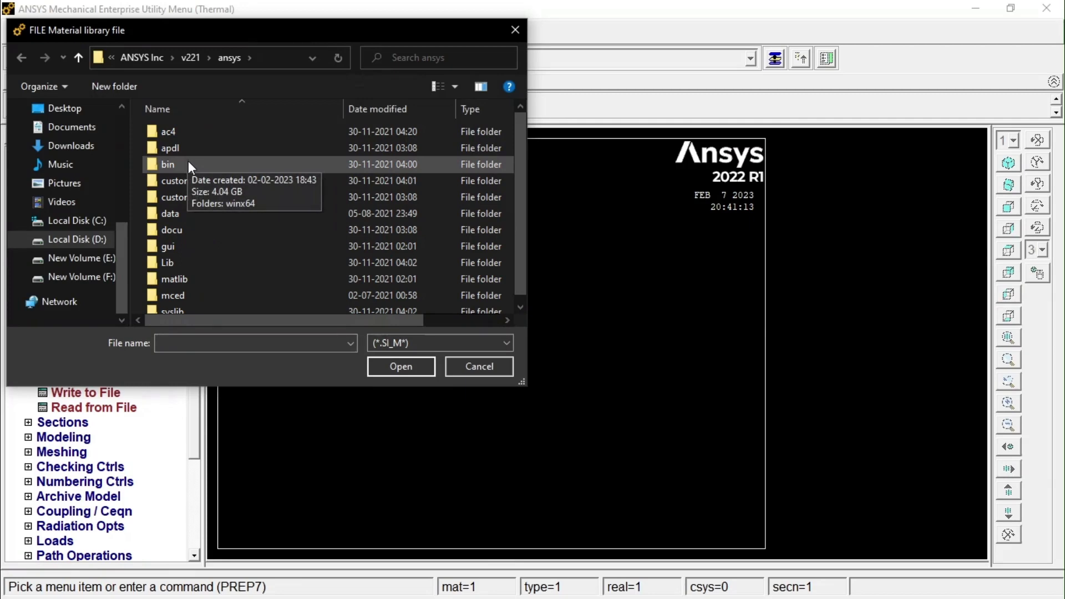
scroll(217, 238, "down", 1)
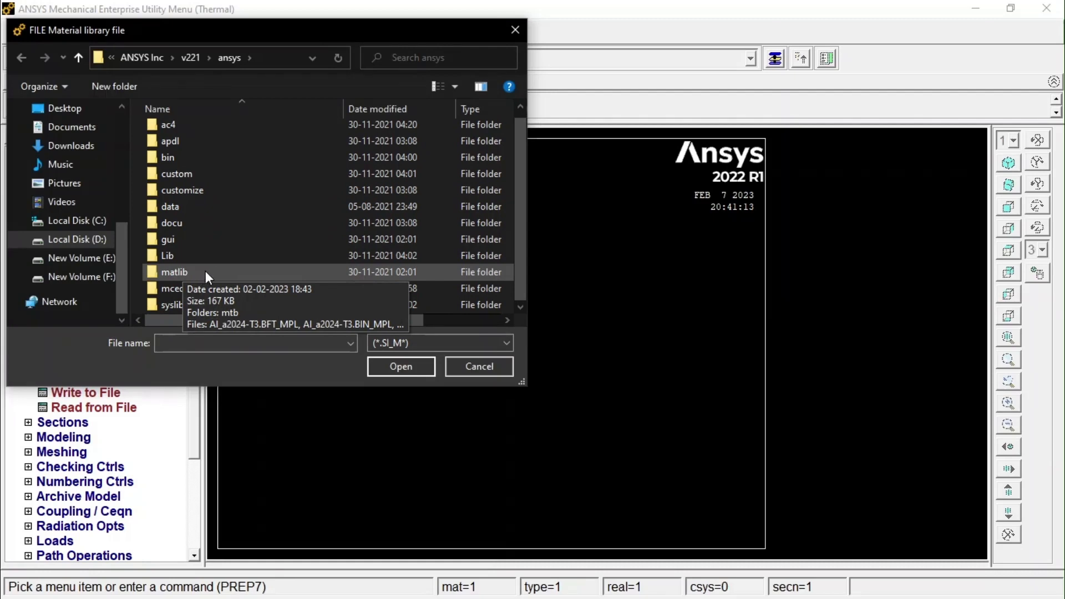
double_click(200, 274)
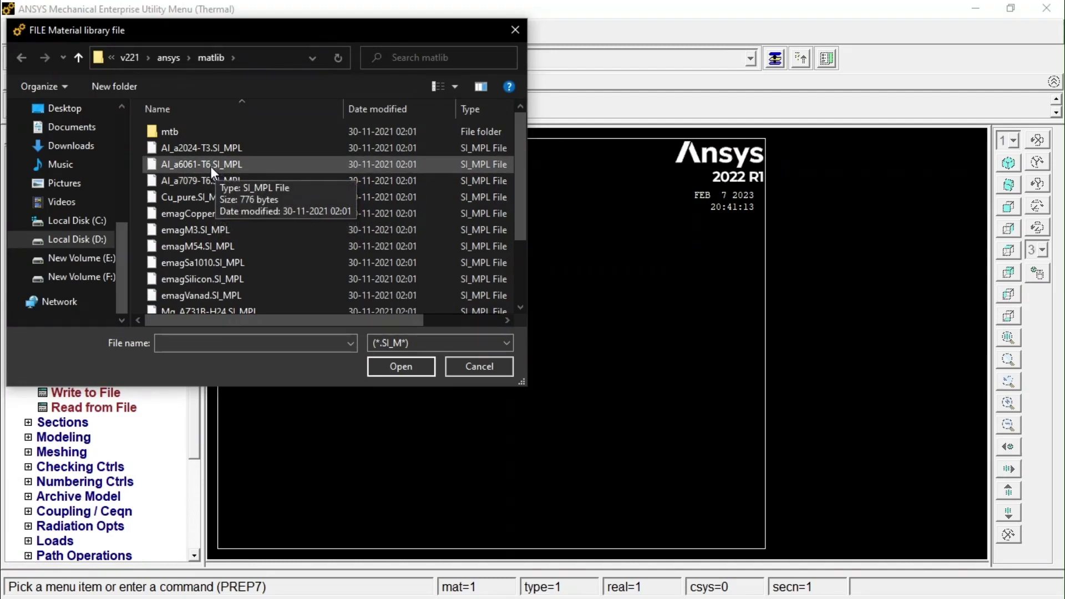
Import Al_a6061-T6.SI_MPL as material 1, then review and close its property listing.
scroll(222, 188, "down", 2)
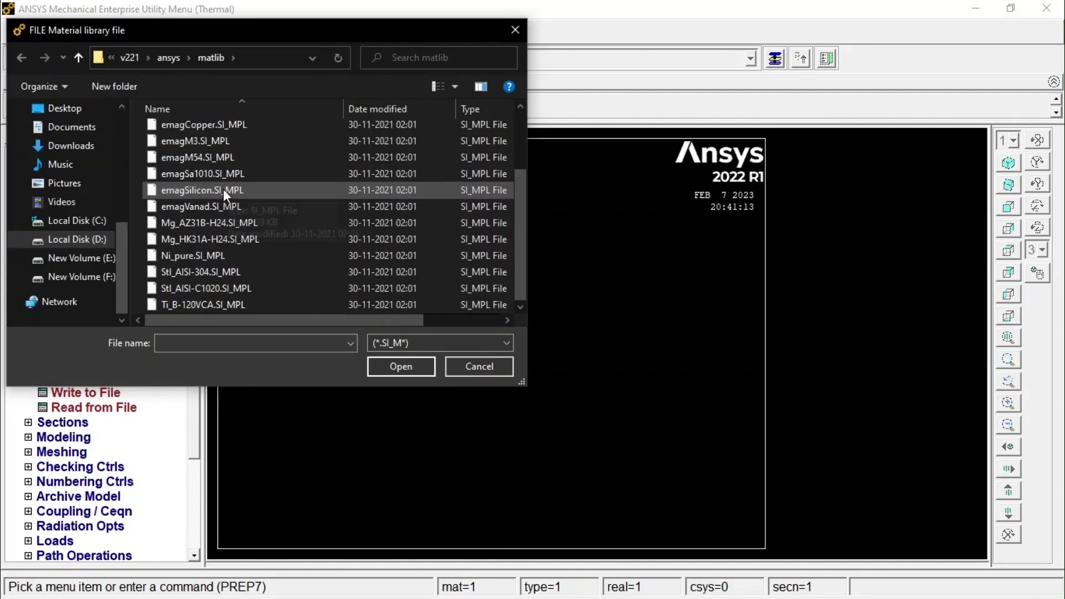
scroll(204, 204, "up", 2)
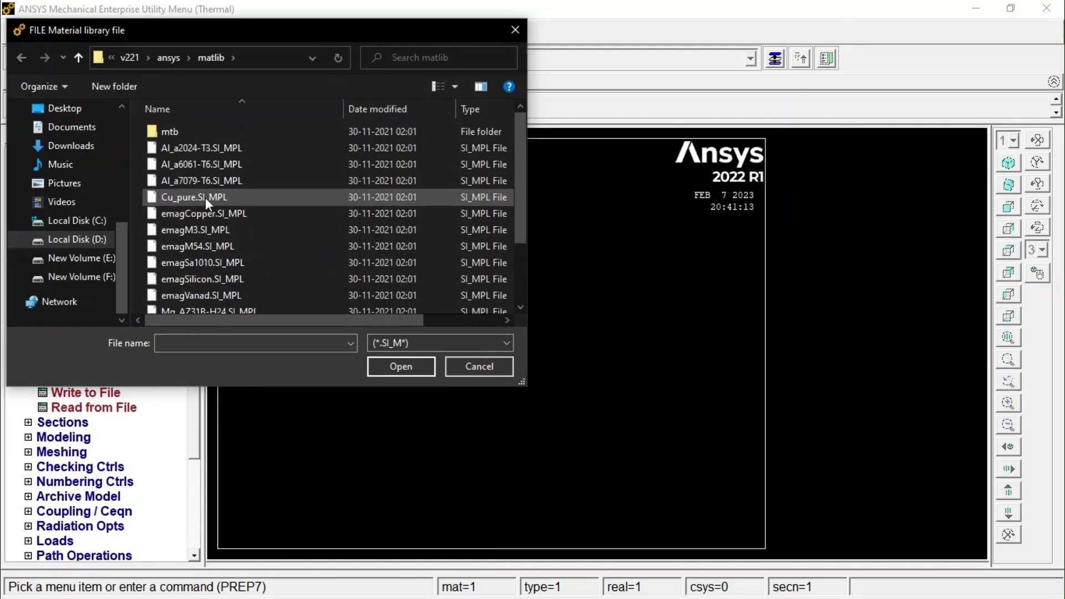
left_click(215, 162)
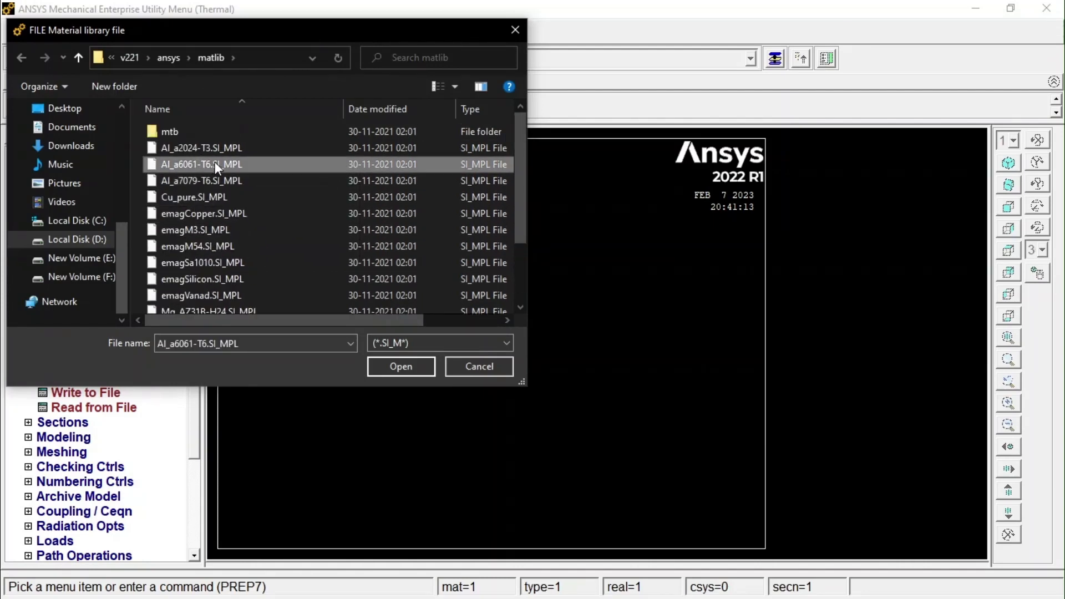
left_click(417, 365)
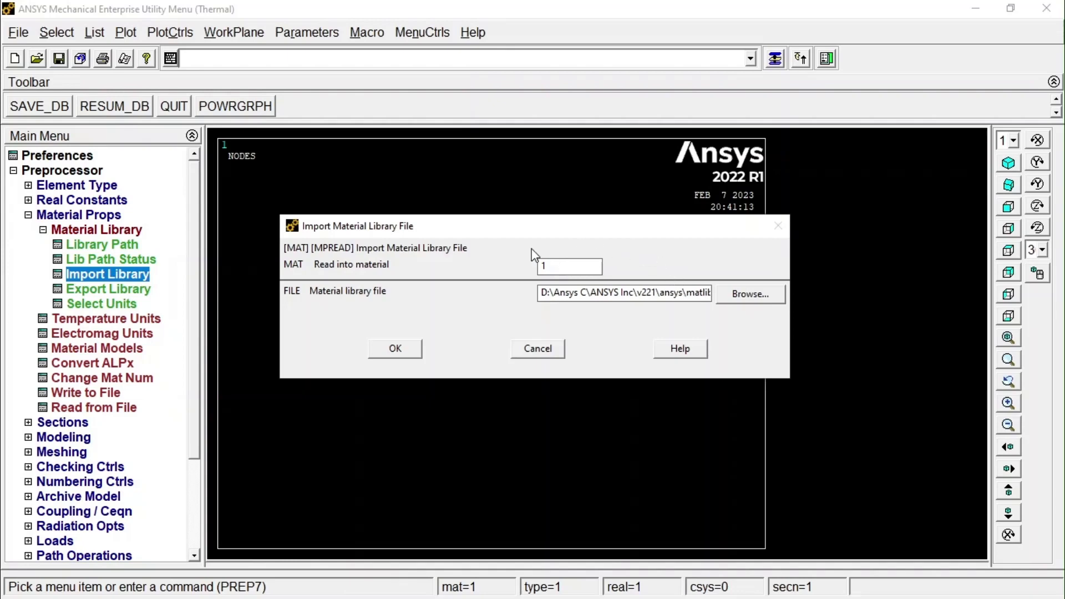
left_click(395, 349)
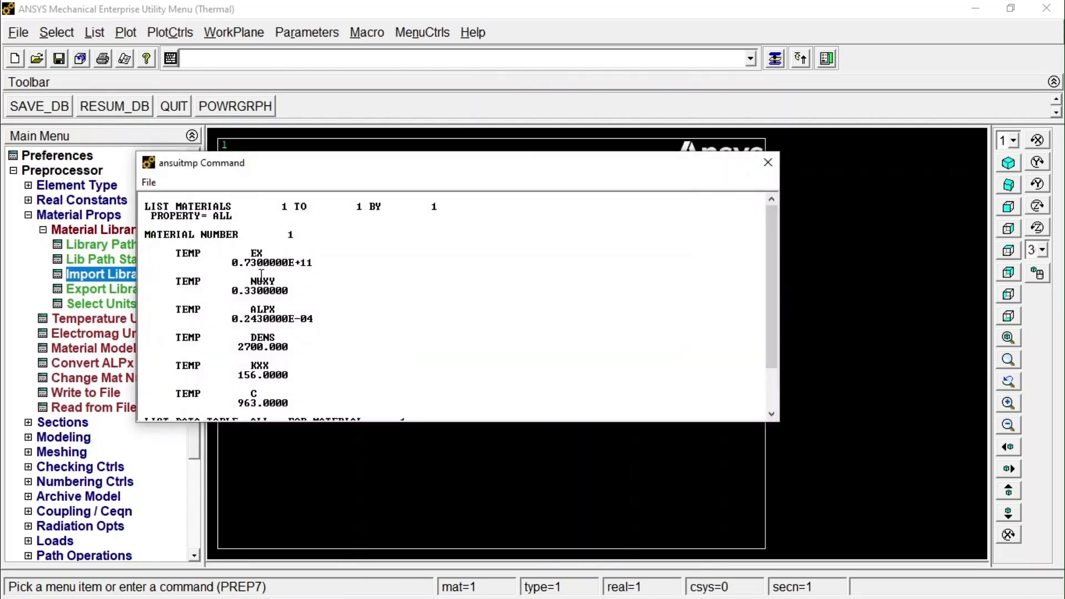
scroll(265, 275, "down", 2)
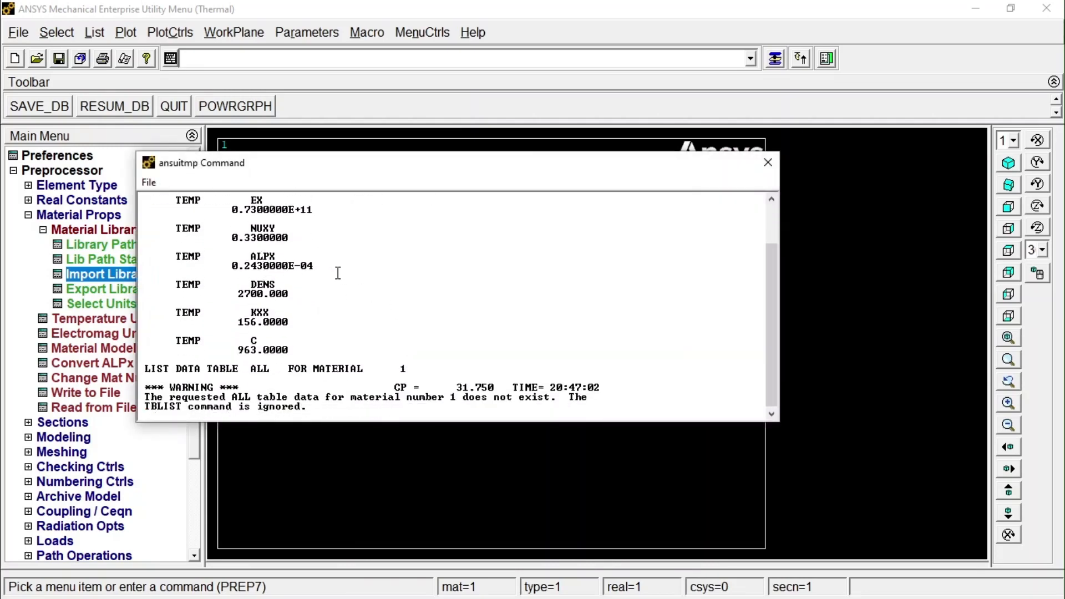
left_click(769, 162)
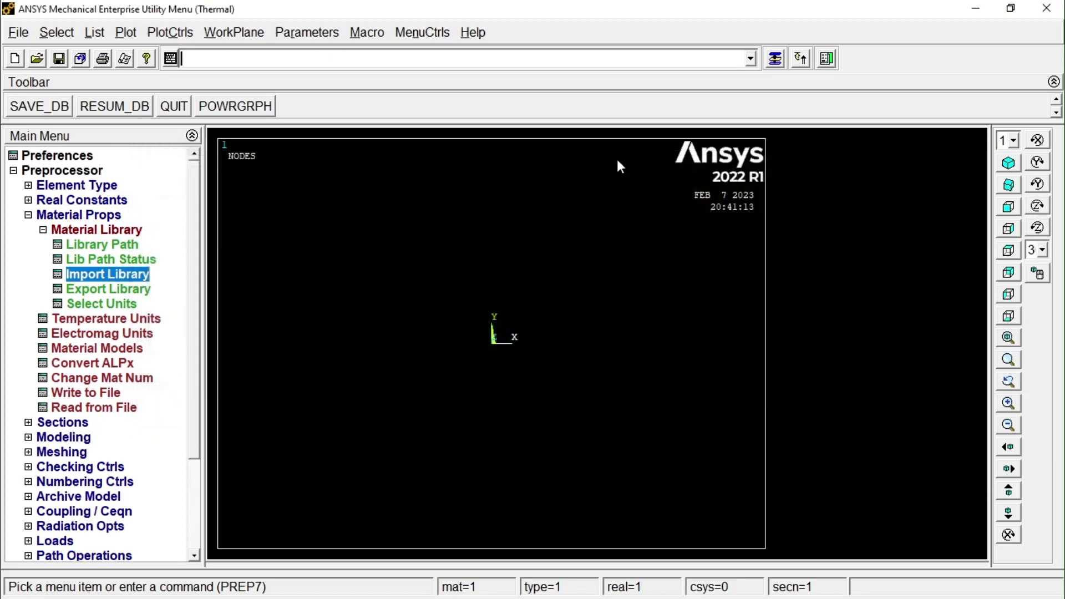
Import Stl_AISI-304.SI_MPL from the material library as material 2 and close its property listing.
left_click(118, 276)
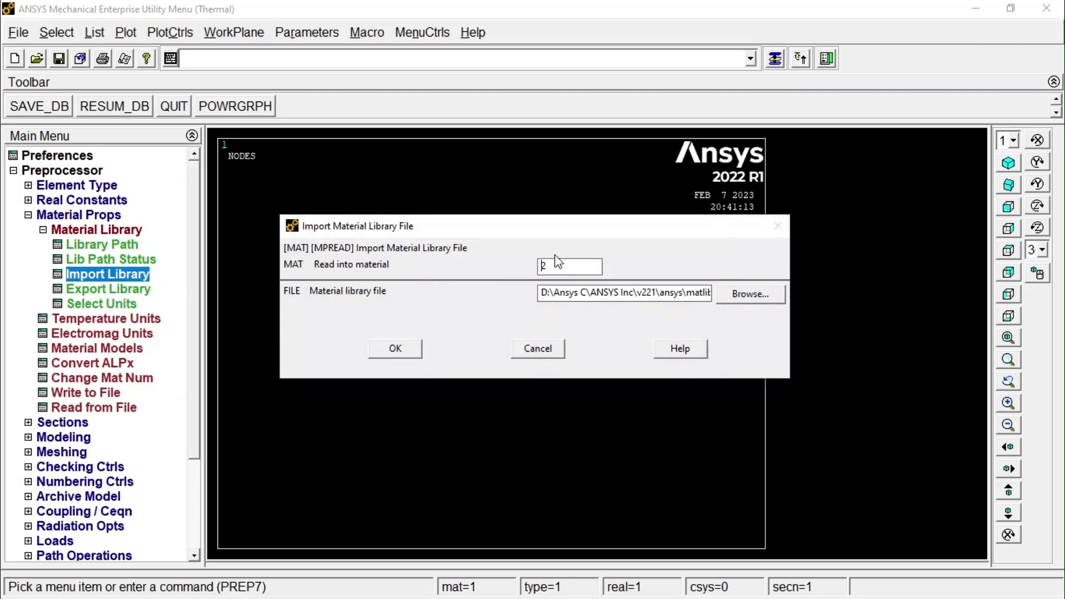
left_click(761, 299)
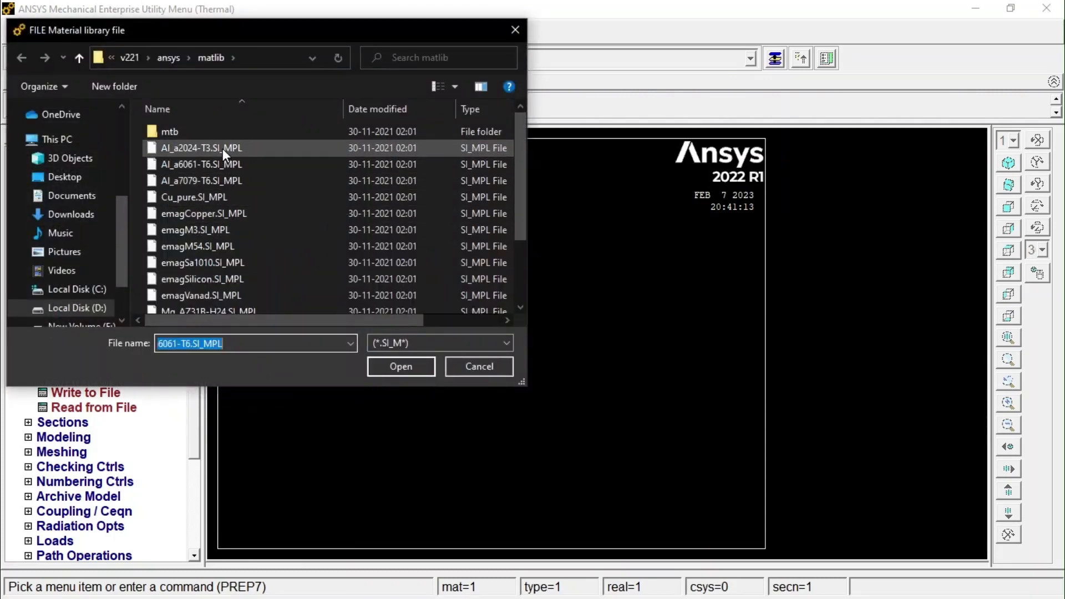
scroll(230, 222, "down", 1)
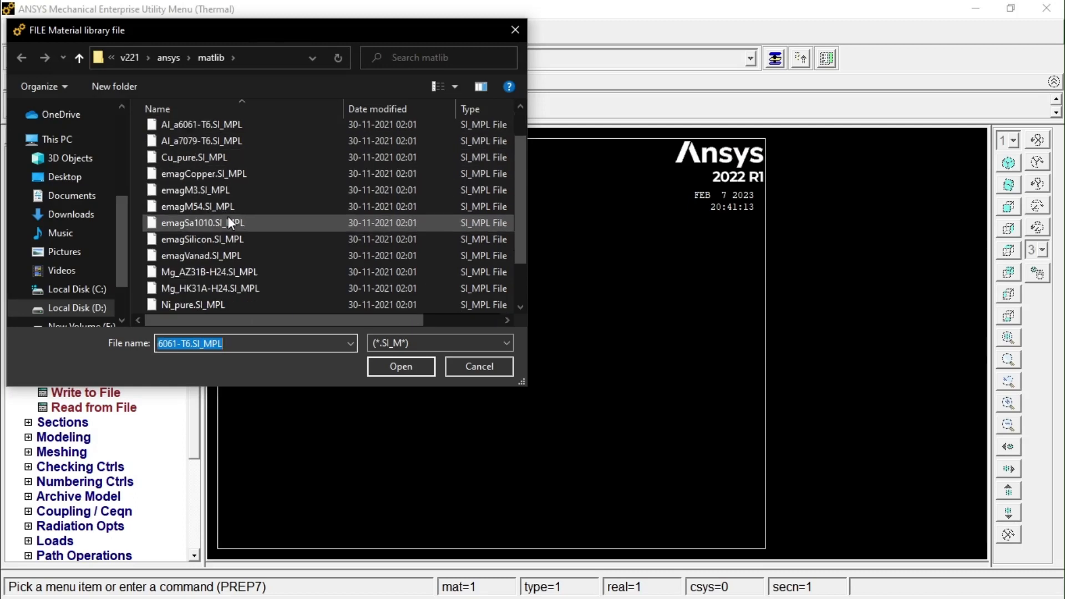
scroll(229, 219, "down", 1)
left_click(222, 272)
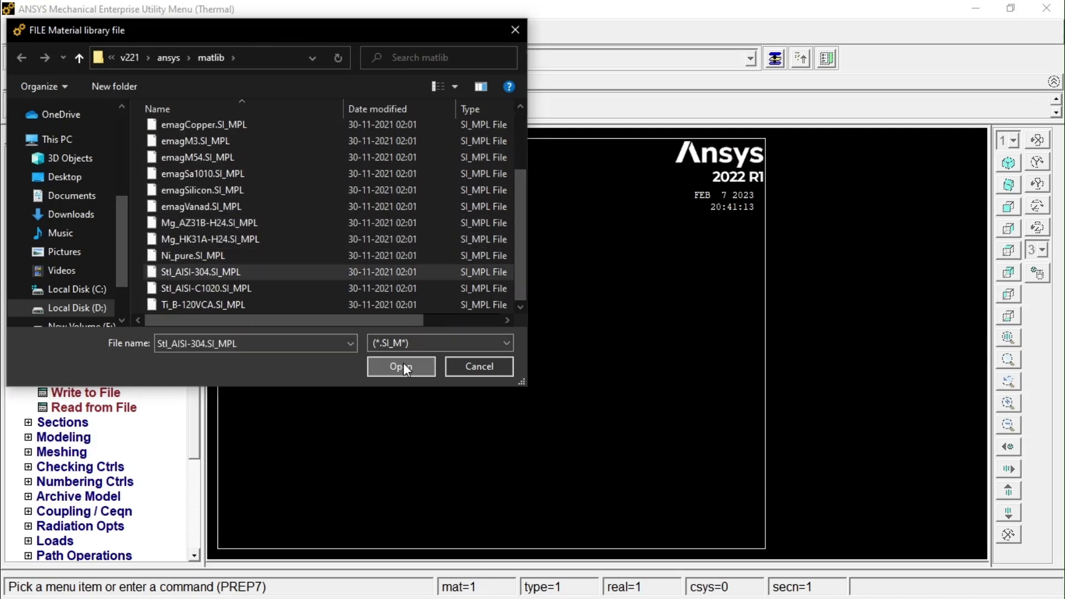
left_click(403, 366)
left_click(395, 350)
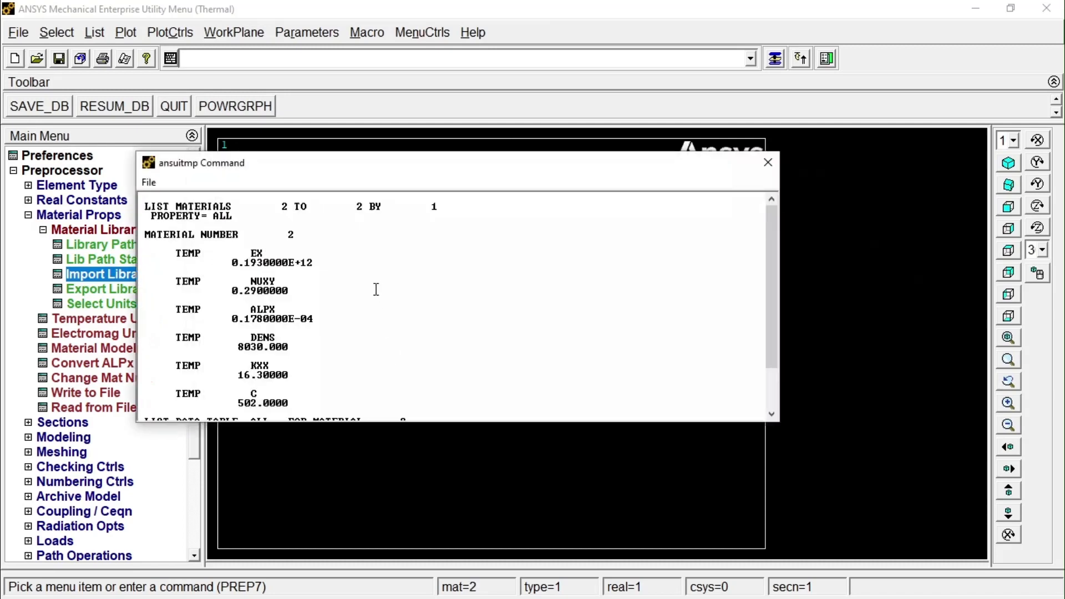
left_click(768, 163)
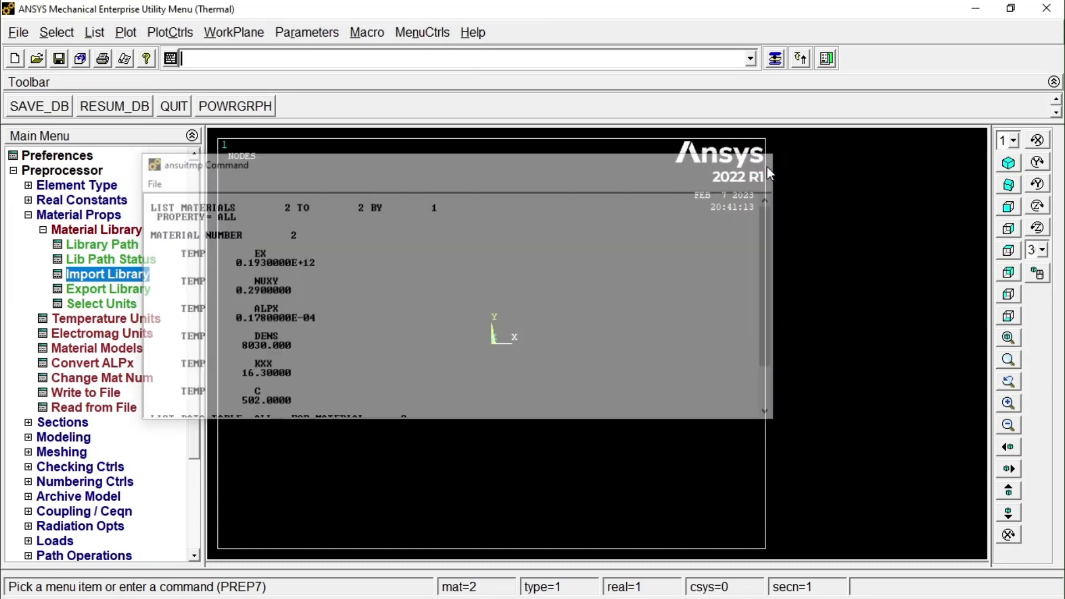
Create a rectangular area by two corners, starting at working-plane X 0, Y 0, with width 0.2 and height 0.05.
left_click(29, 218)
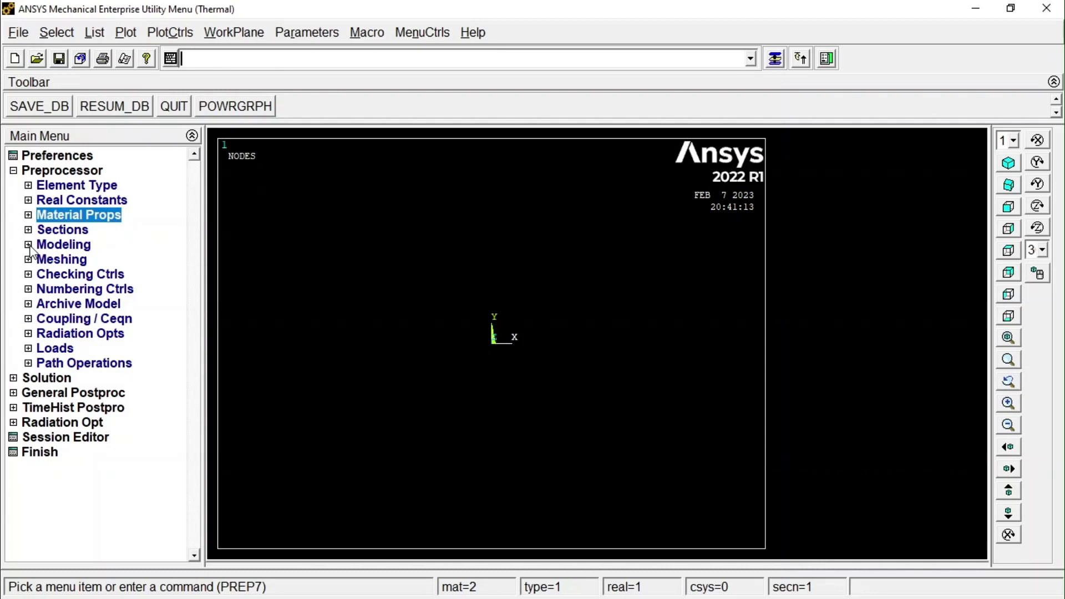
left_click(29, 245)
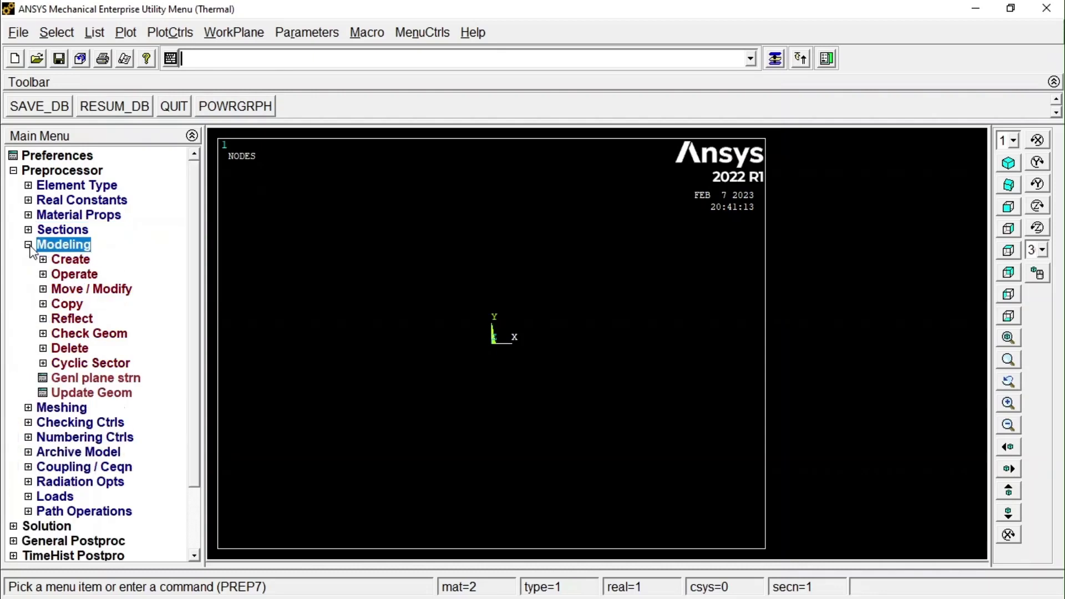
left_click(66, 261)
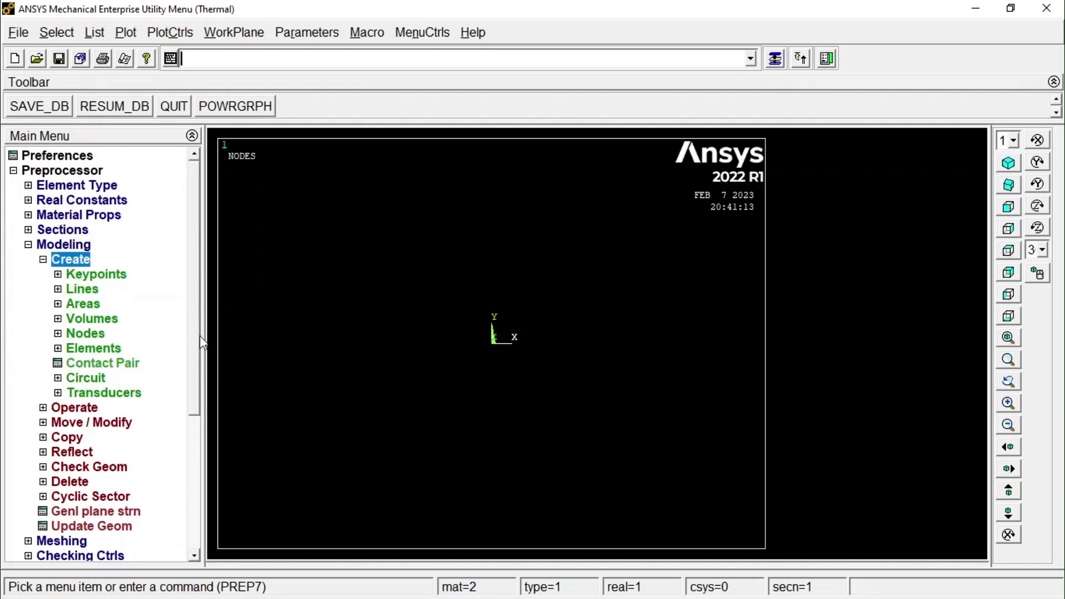
left_click(84, 306)
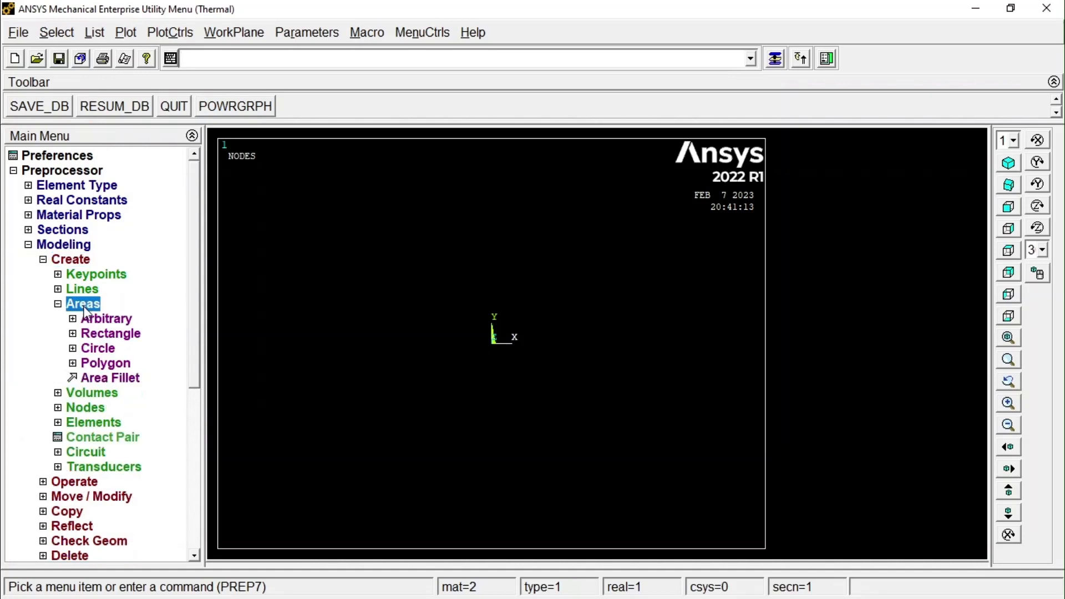
left_click(108, 335)
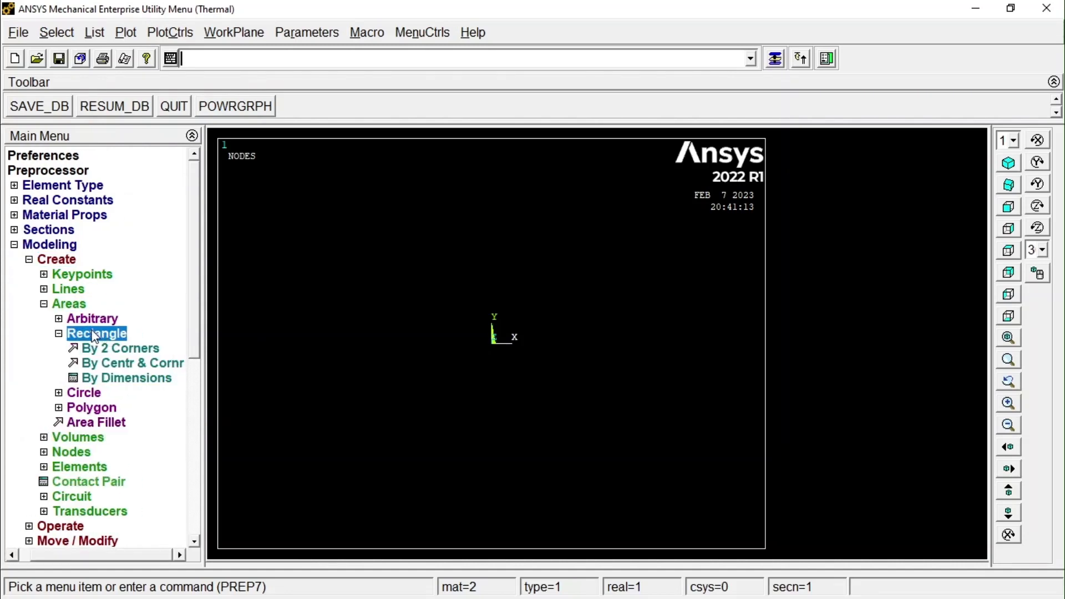
left_click(124, 351)
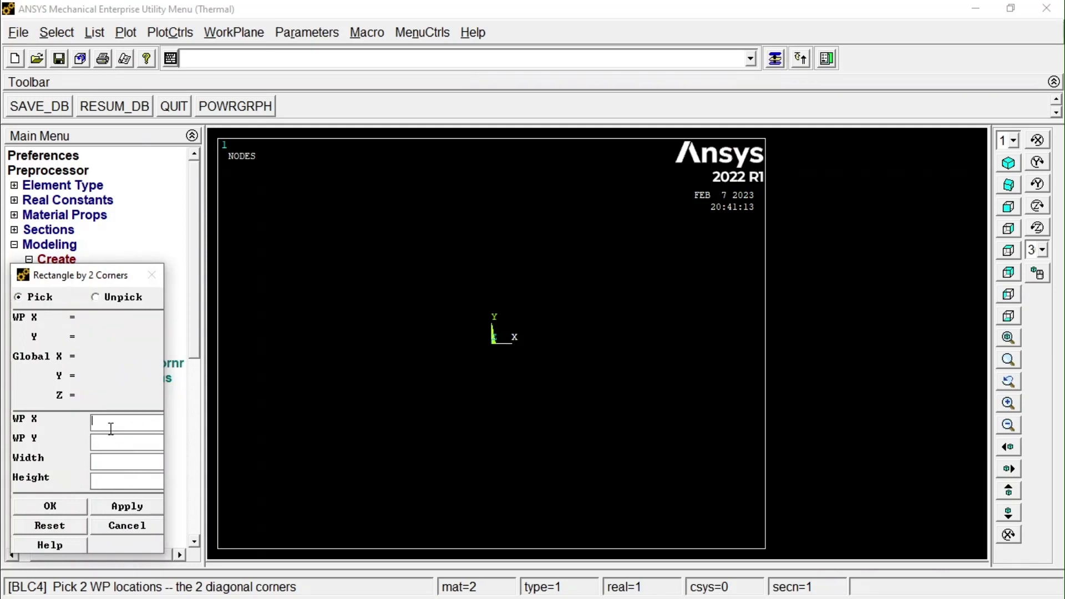
type("0")
type("0")
type("0.2")
key("Tab")
type("0.05")
left_click(60, 505)
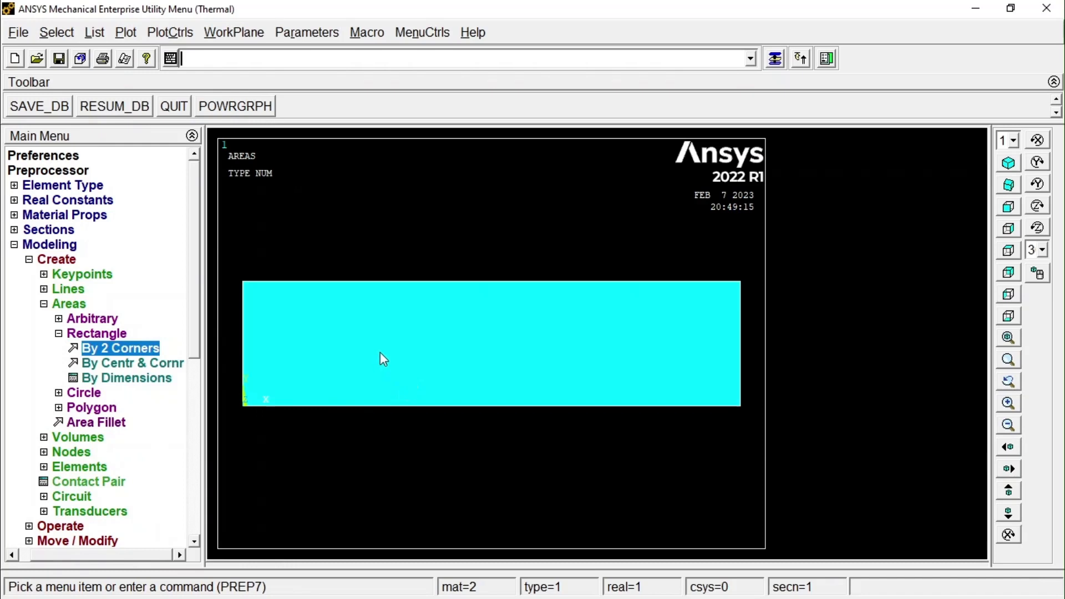
left_click(14, 246)
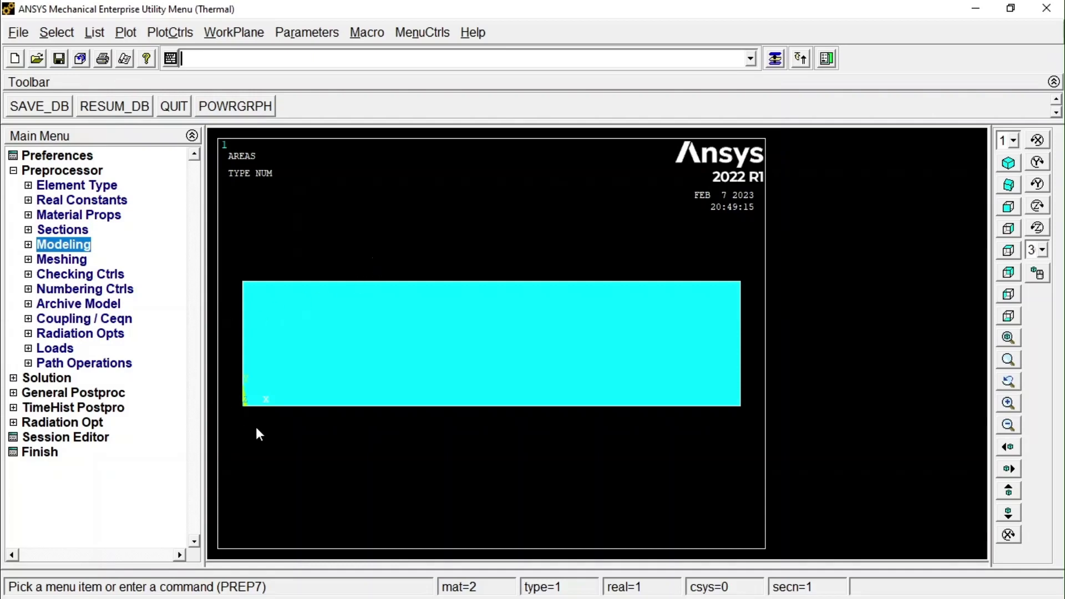
Display the working plane on the rectangle model.
scroll(254, 423, "down", 1)
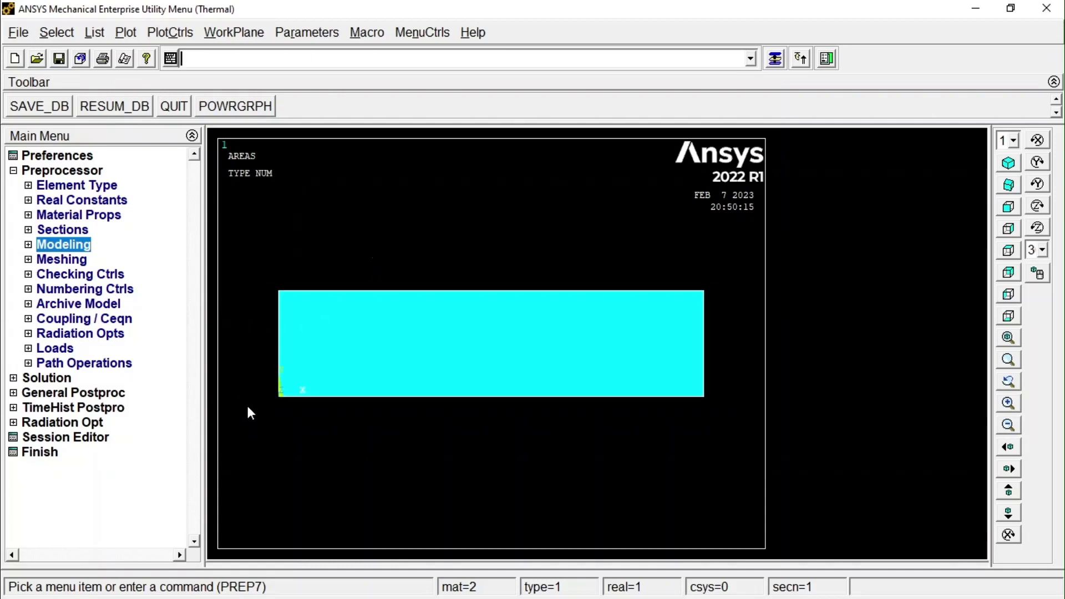
left_click(222, 34)
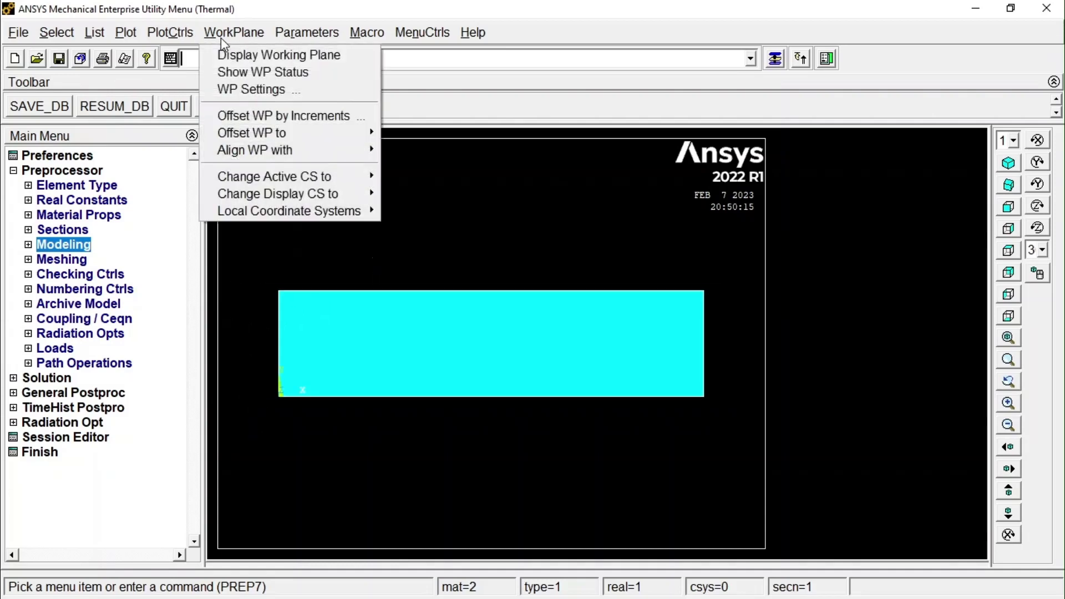
left_click(259, 59)
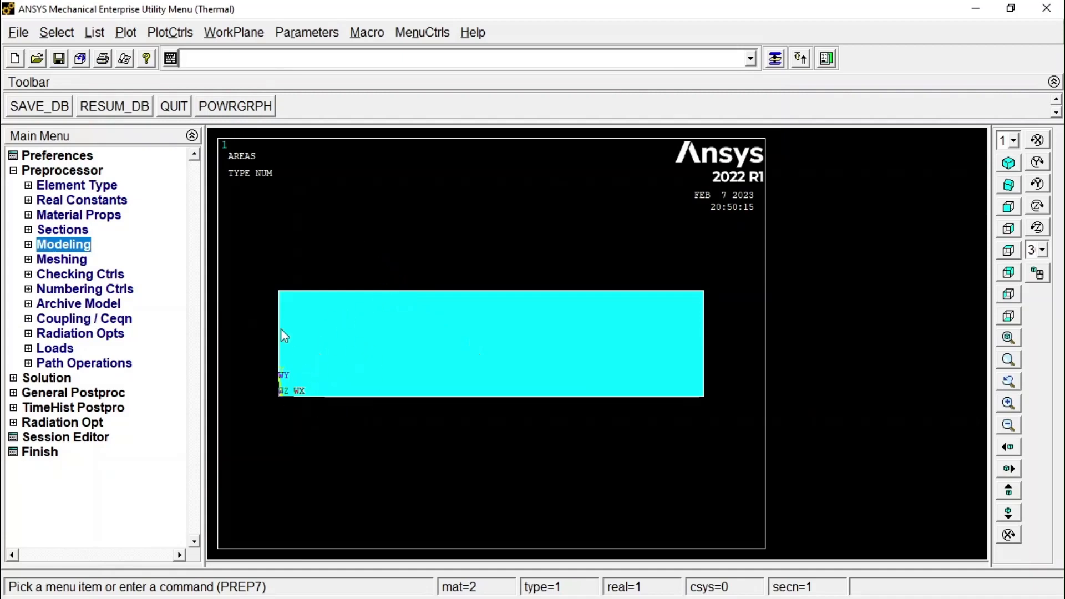
Offset the working plane by increments of 0,0.025,0 to bring its origin to the rectangle's mid-height.
left_click(233, 33)
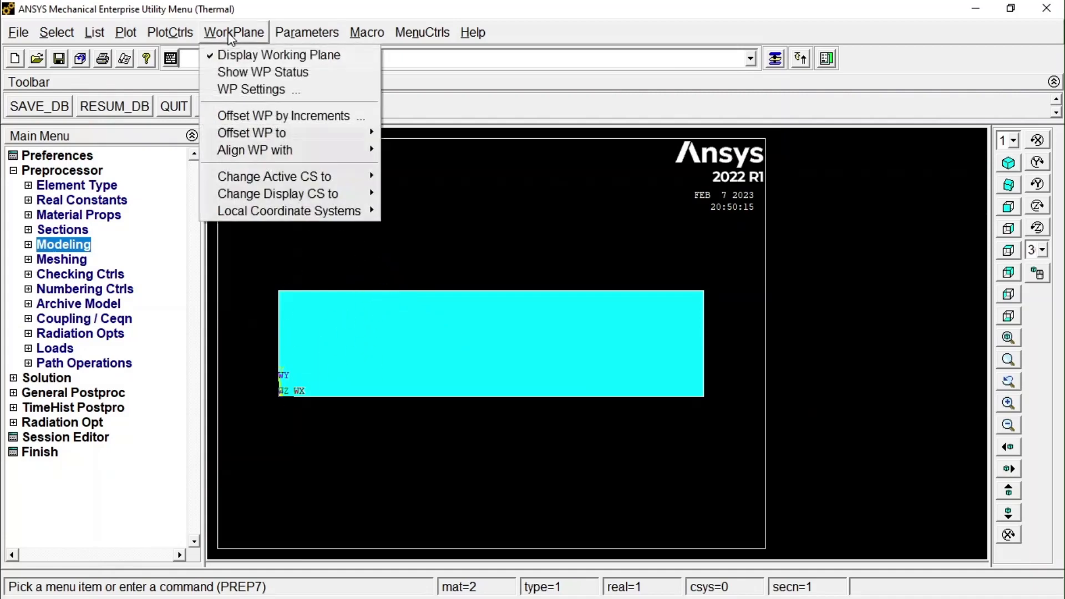
left_click(300, 123)
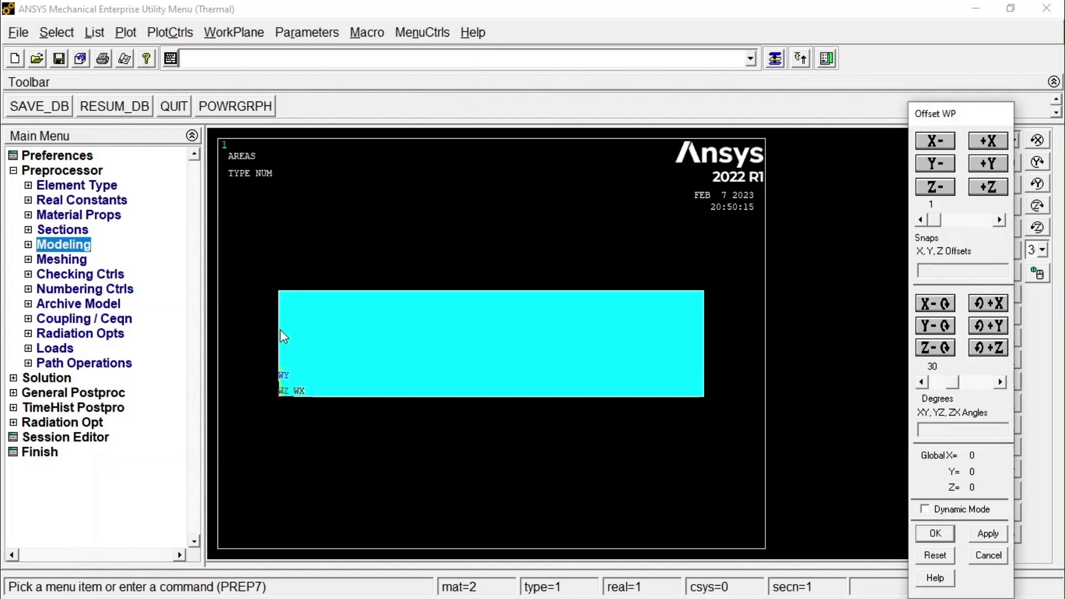
type("0,")
type("0.025")
type(",0")
left_click(989, 534)
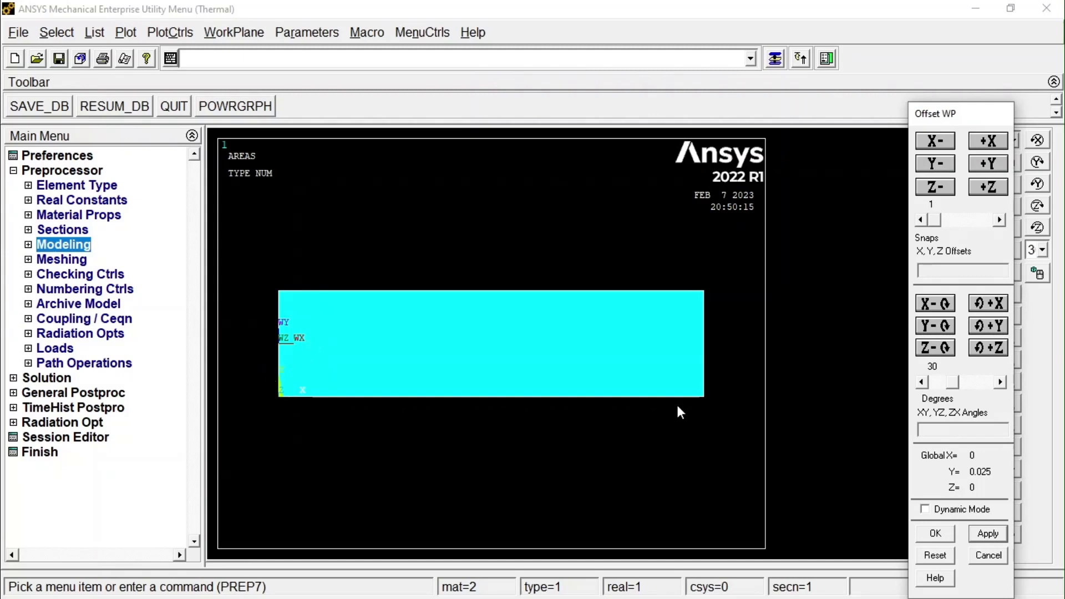
Rotate the working plane 90 degrees about the positive X axis in 30-degree increments and accept the orientation.
left_click(989, 306)
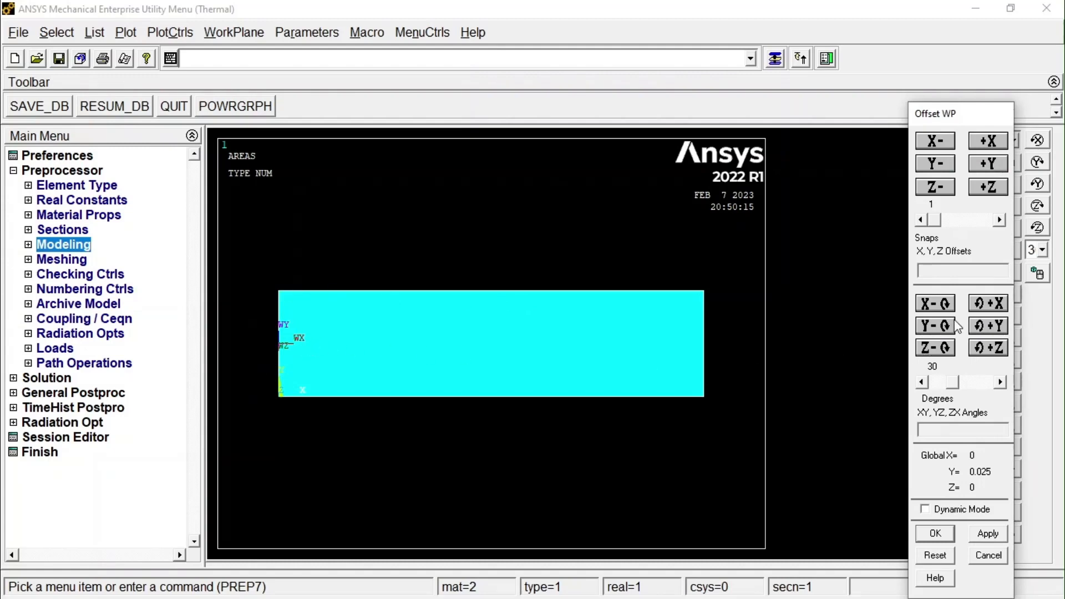
left_click(982, 307)
left_click(983, 307)
left_click(933, 532)
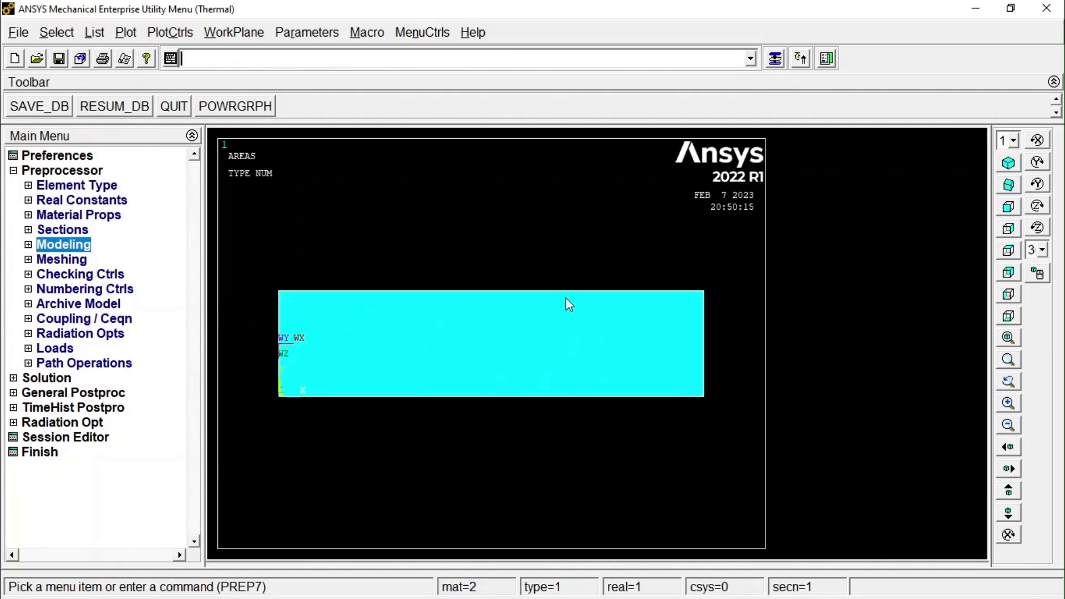
Divide the rectangular area along the working plane with the Boolean Divide operation.
left_click(29, 245)
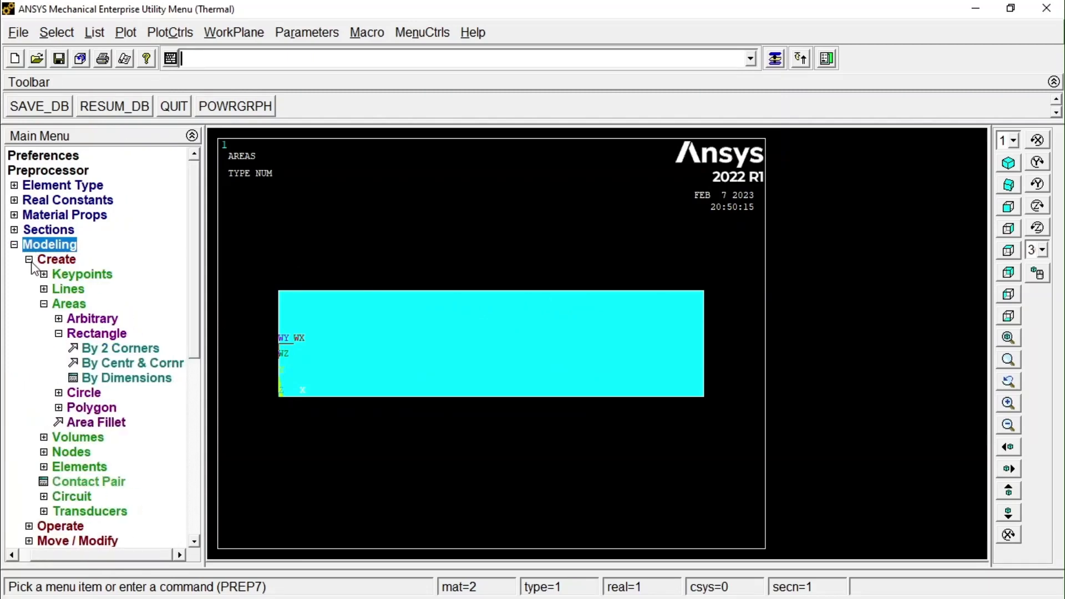
left_click(30, 260)
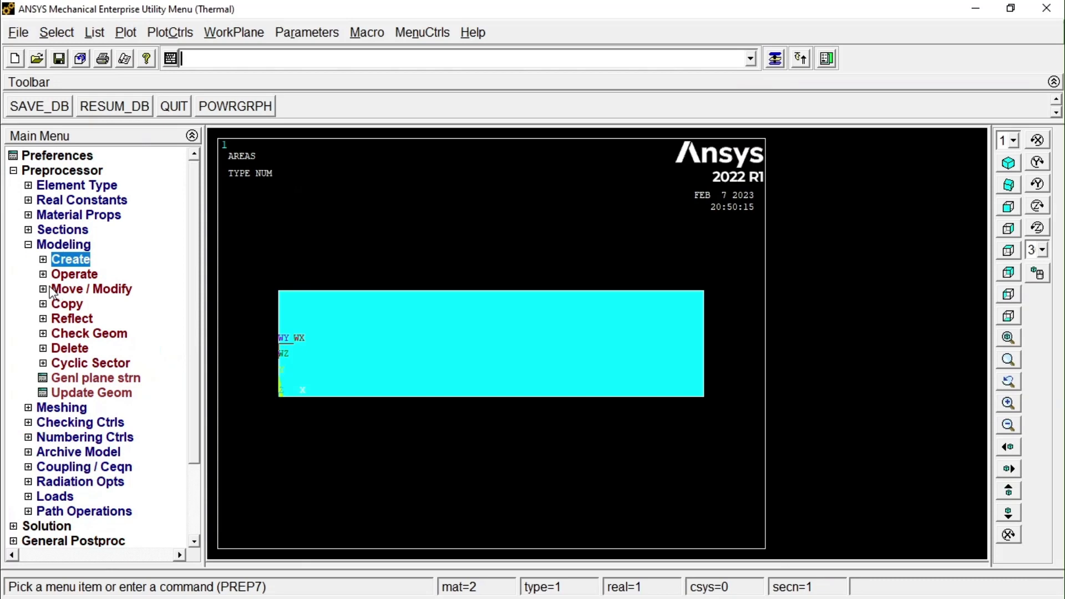
left_click(44, 274)
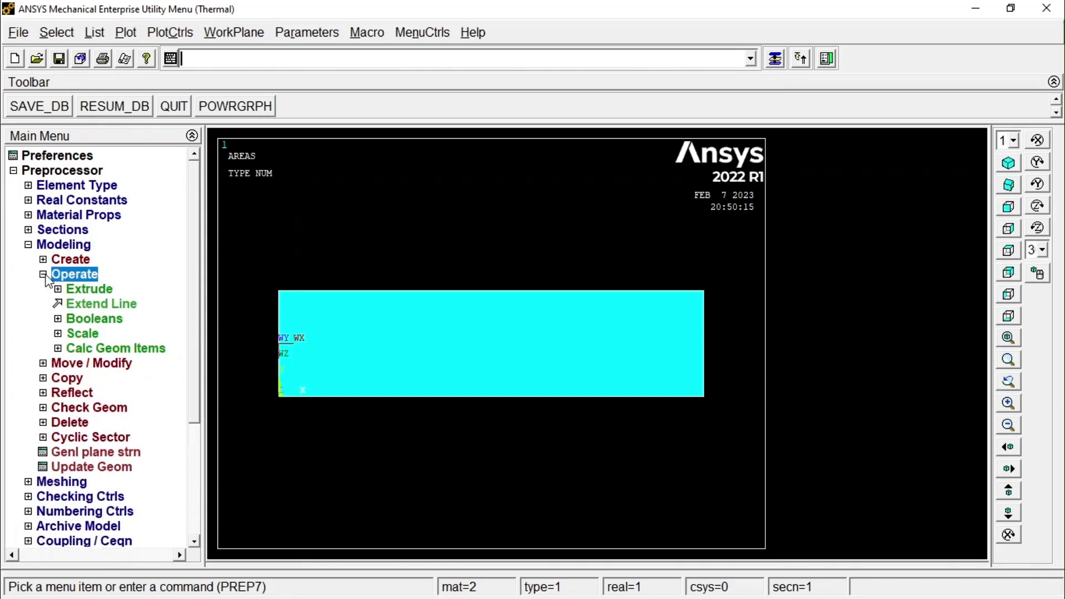
left_click(100, 319)
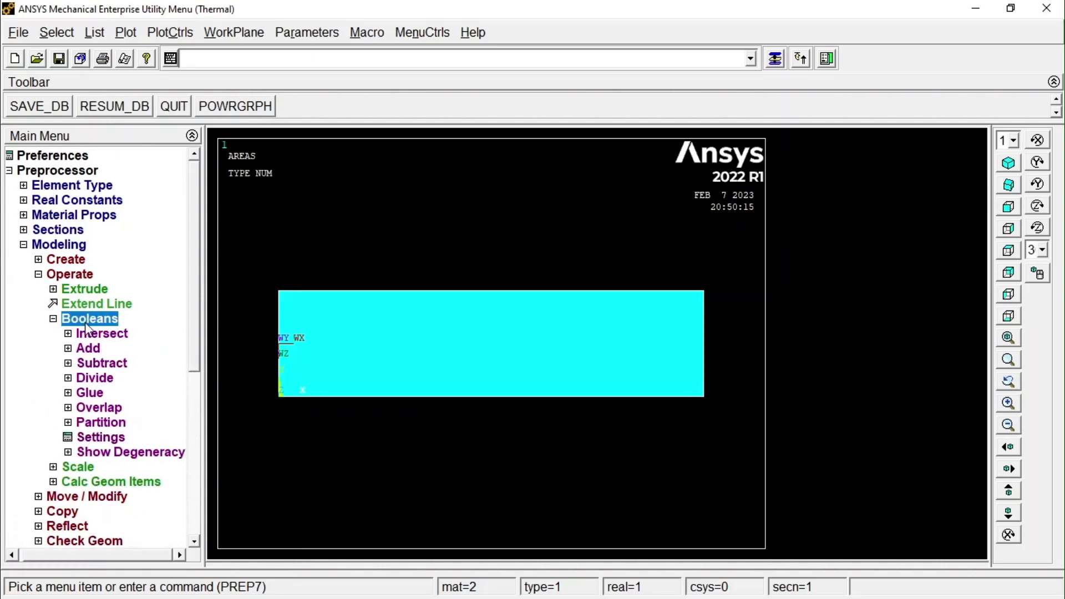
left_click(98, 379)
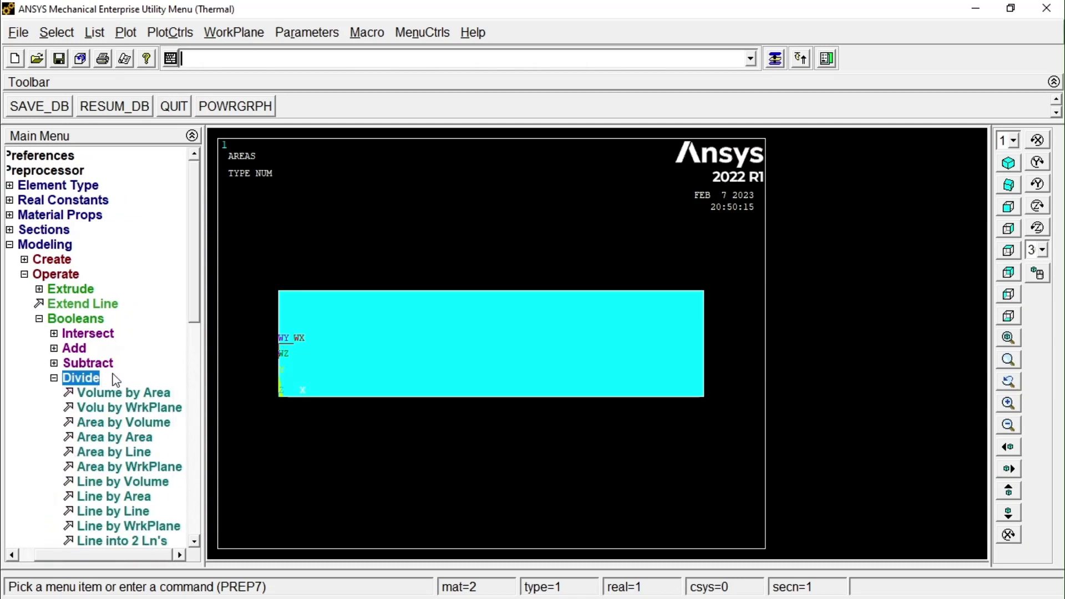
left_click(134, 467)
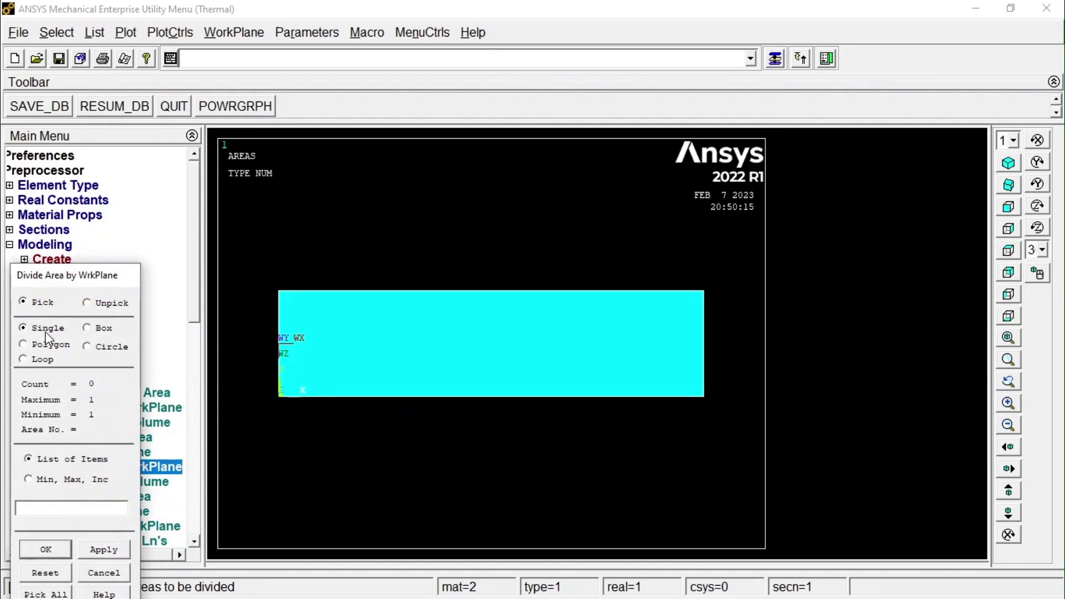
left_click_drag(74, 277, 71, 208)
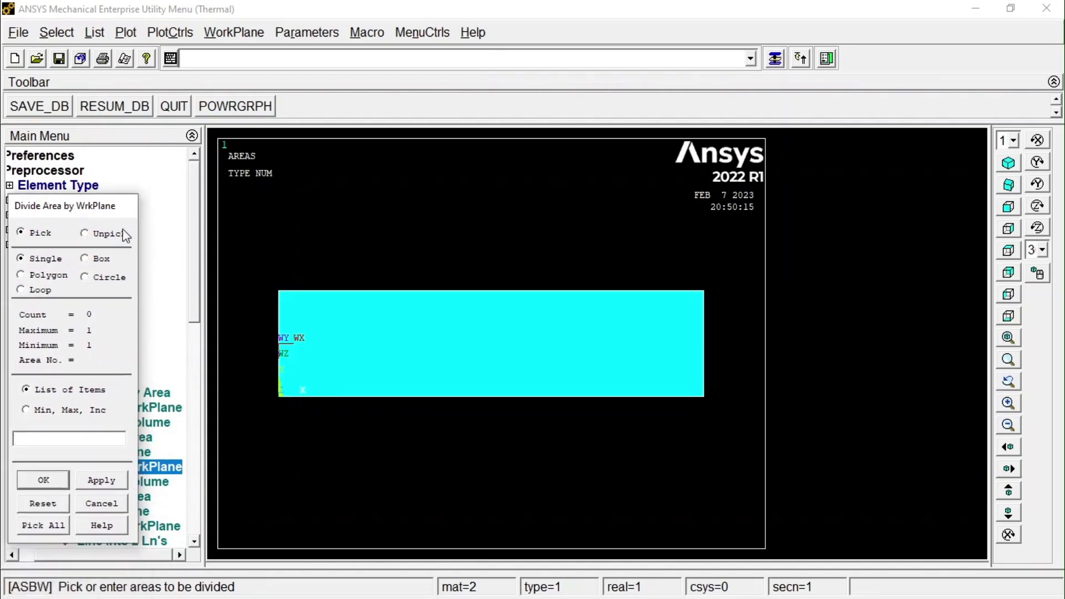
left_click(436, 375)
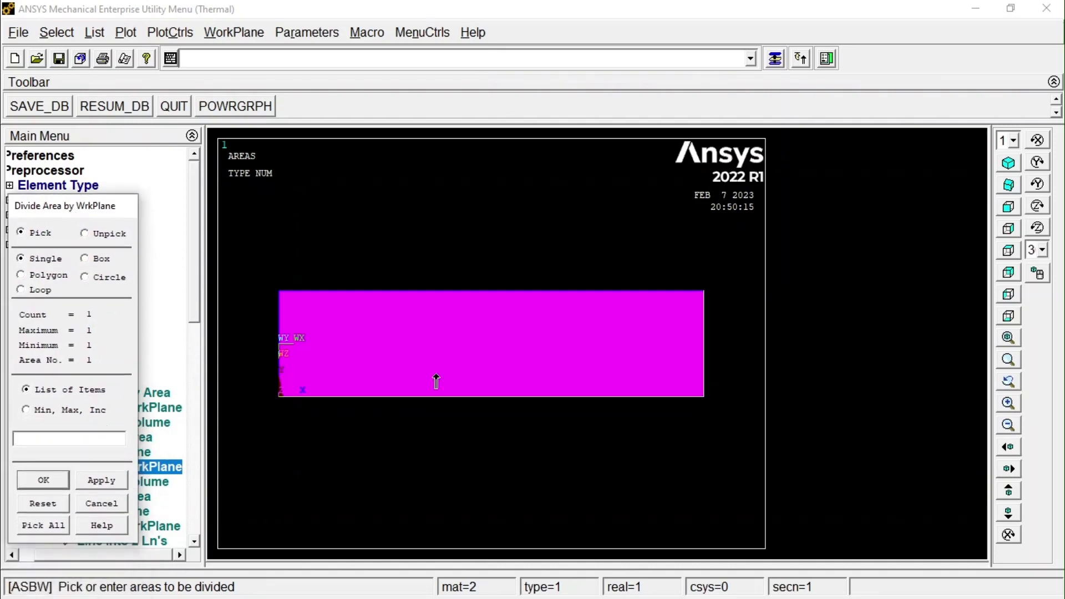
left_click(44, 480)
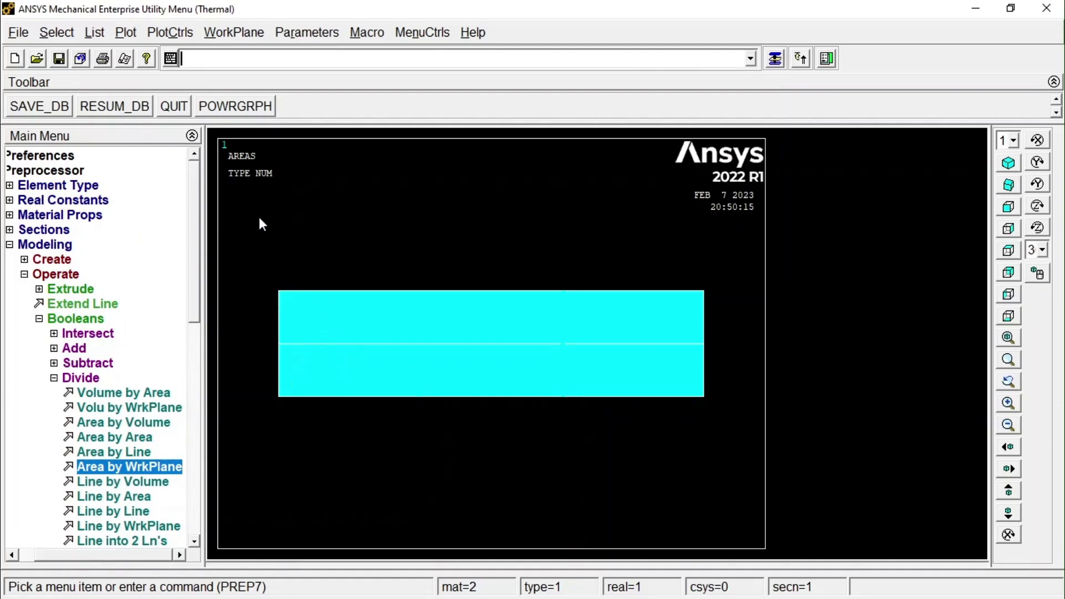
left_click(24, 248)
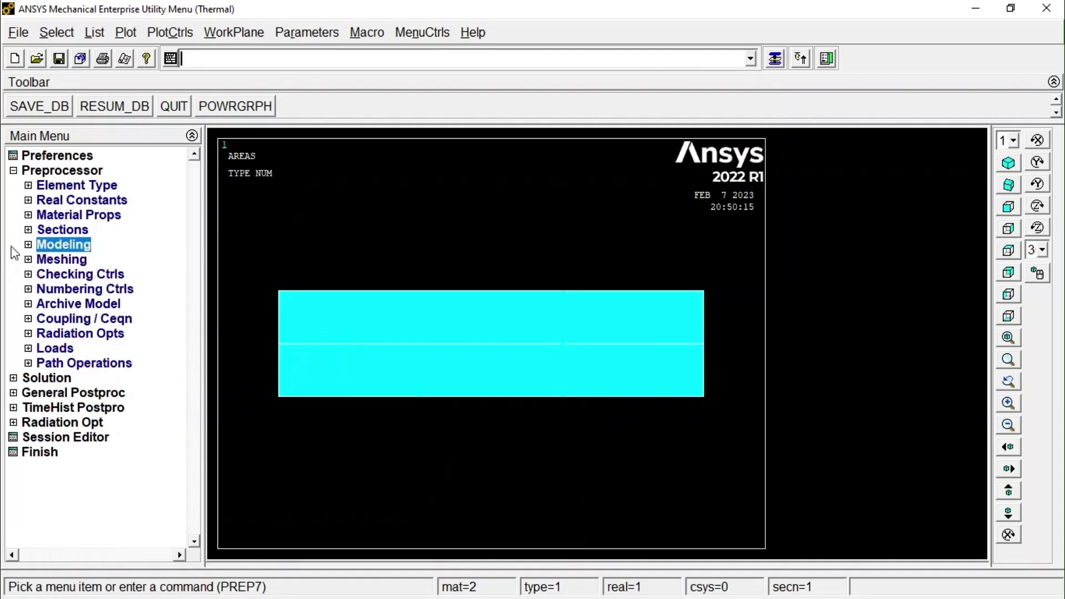
Assign 20 element divisions to the three horizontal lines of the divided rectangle using the MeshTool line size controls.
left_click(38, 260)
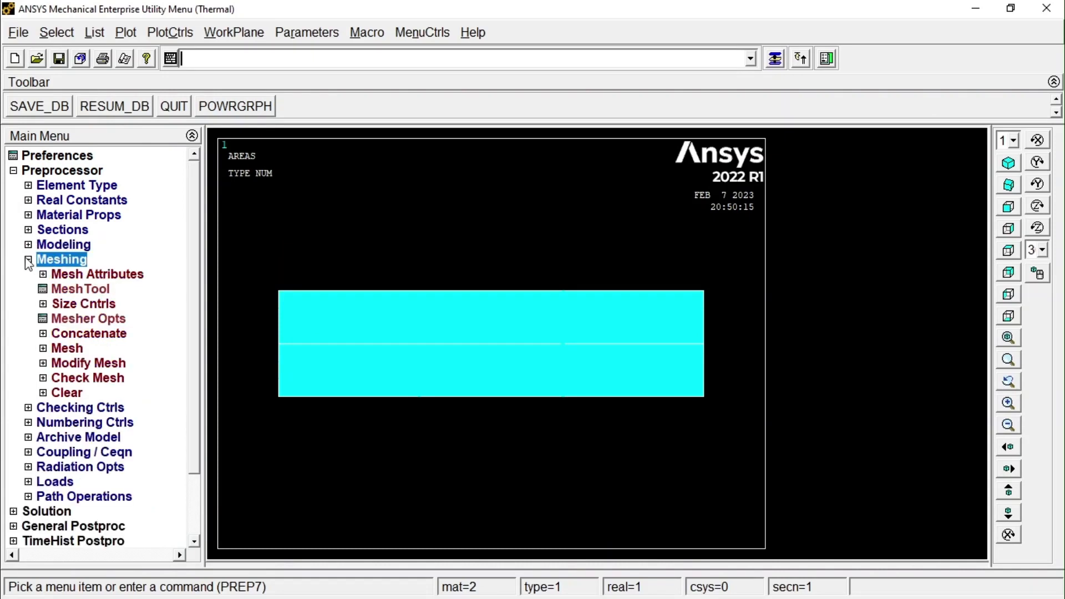
left_click(77, 290)
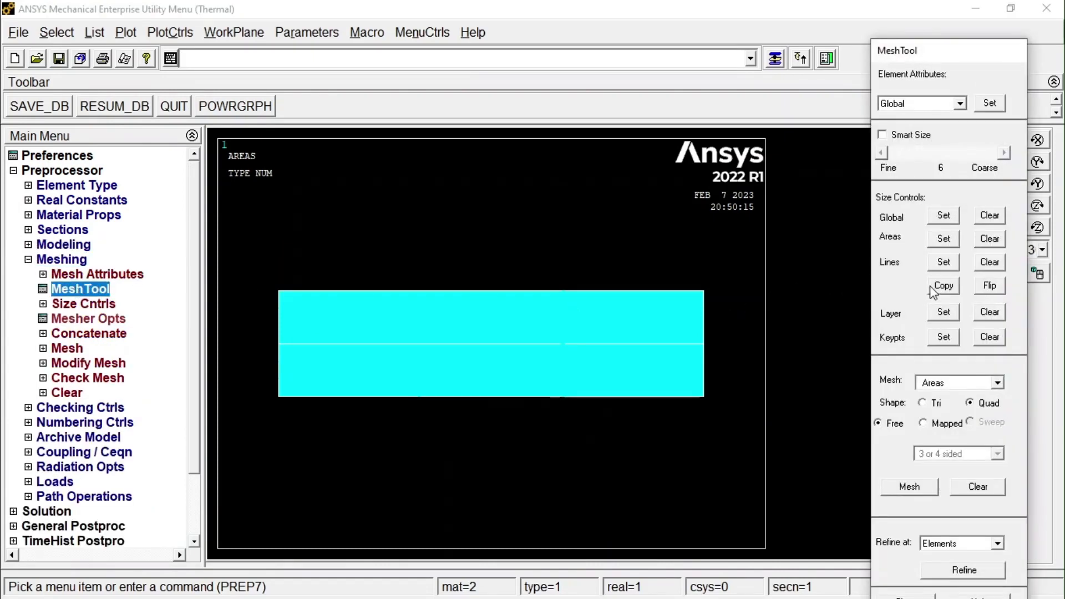
left_click(944, 262)
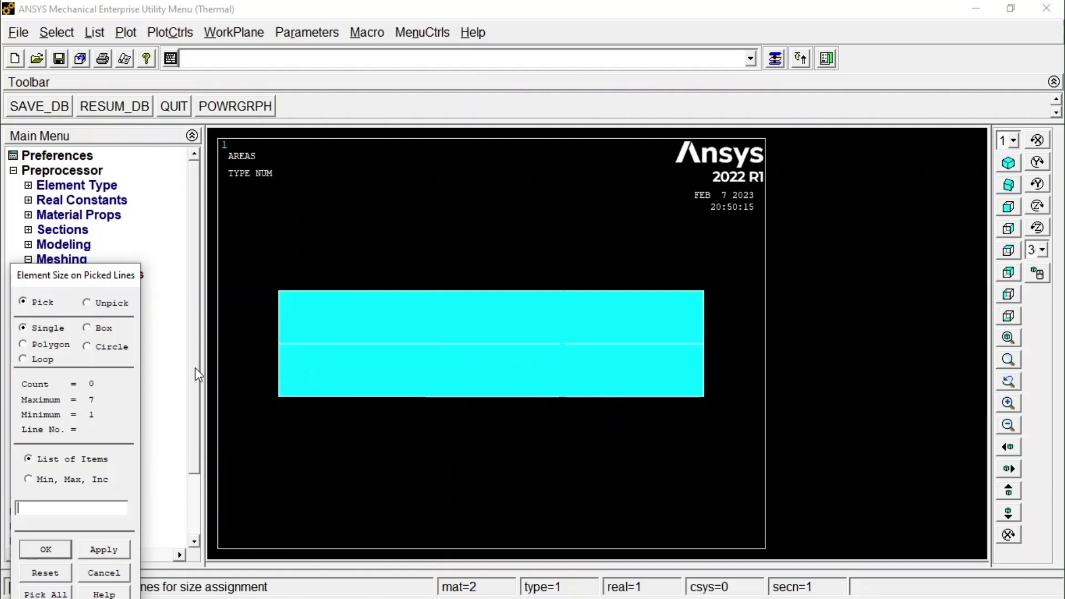
left_click(332, 407)
left_click(343, 349)
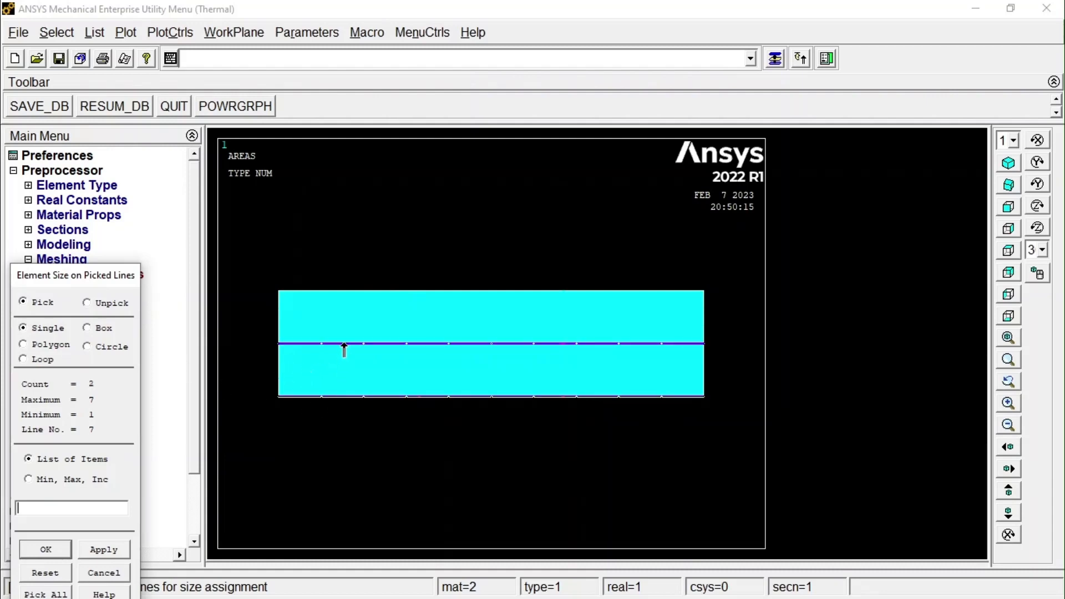
left_click(357, 294)
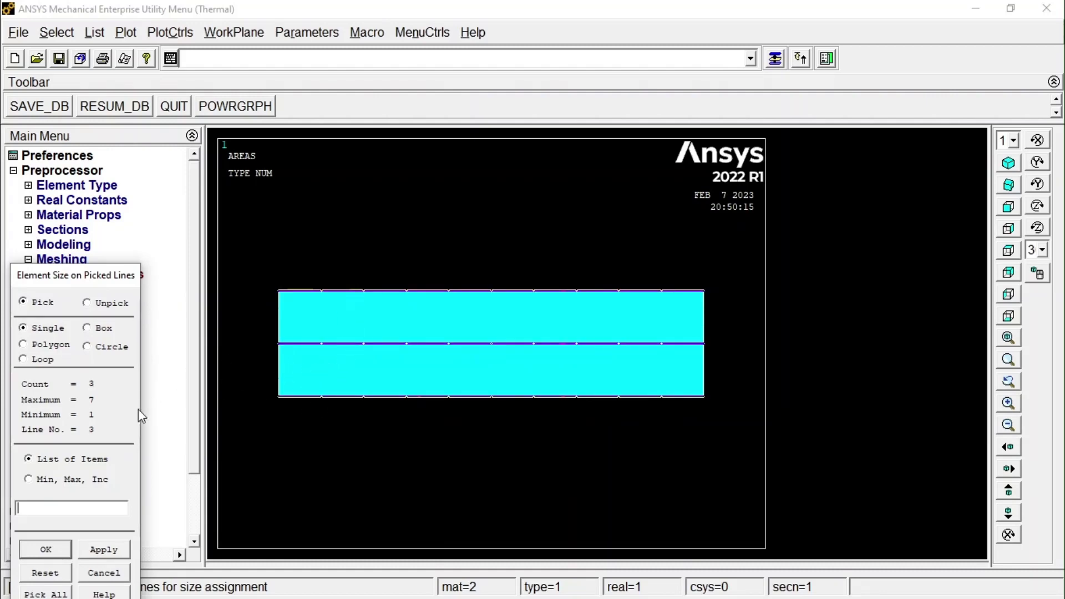
left_click(56, 549)
left_click(601, 220)
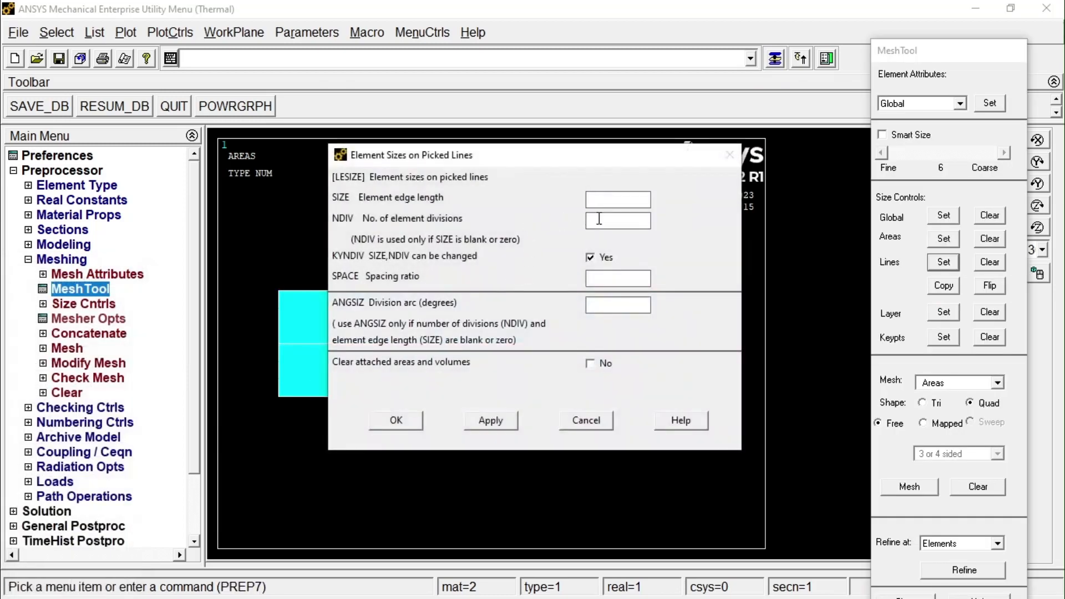
type("20")
left_click(397, 420)
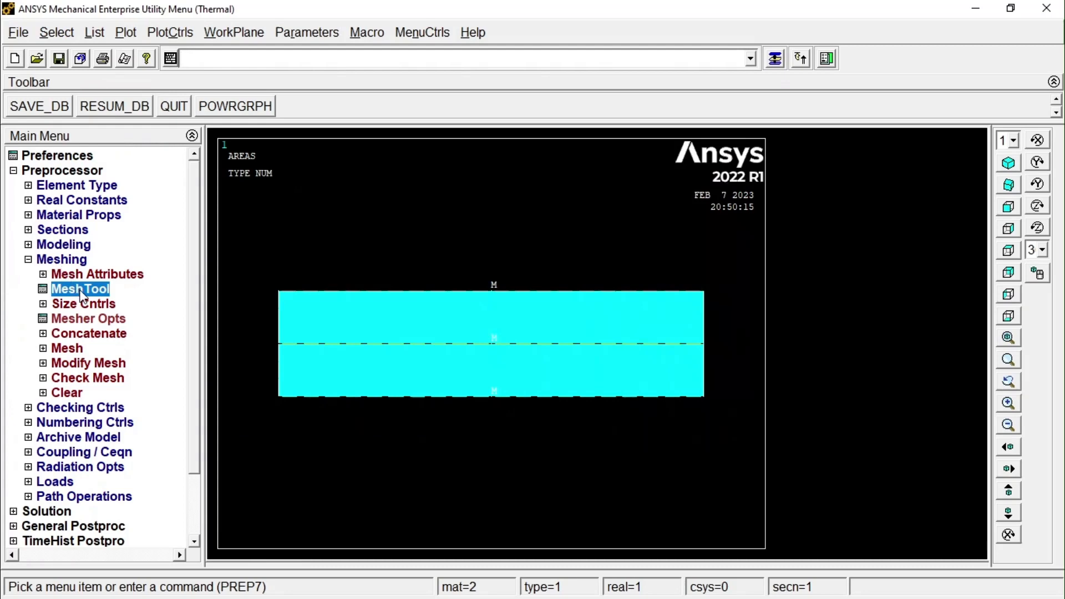
Assign 10 element divisions to the four vertical side lines of the divided rectangle using the MeshTool line size controls.
left_click(81, 290)
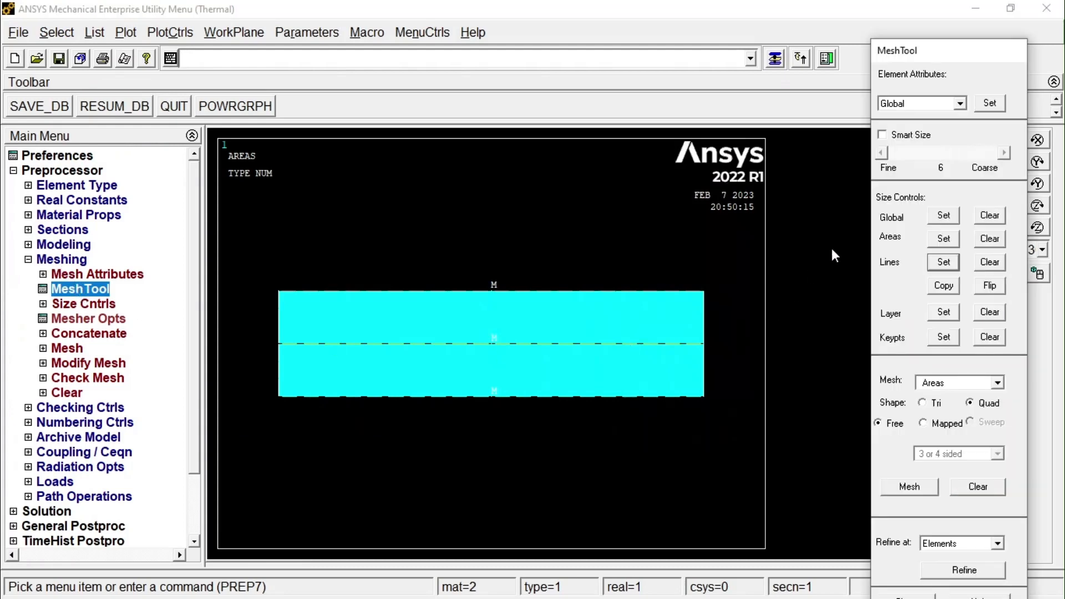
left_click(944, 262)
left_click(275, 321)
left_click(278, 370)
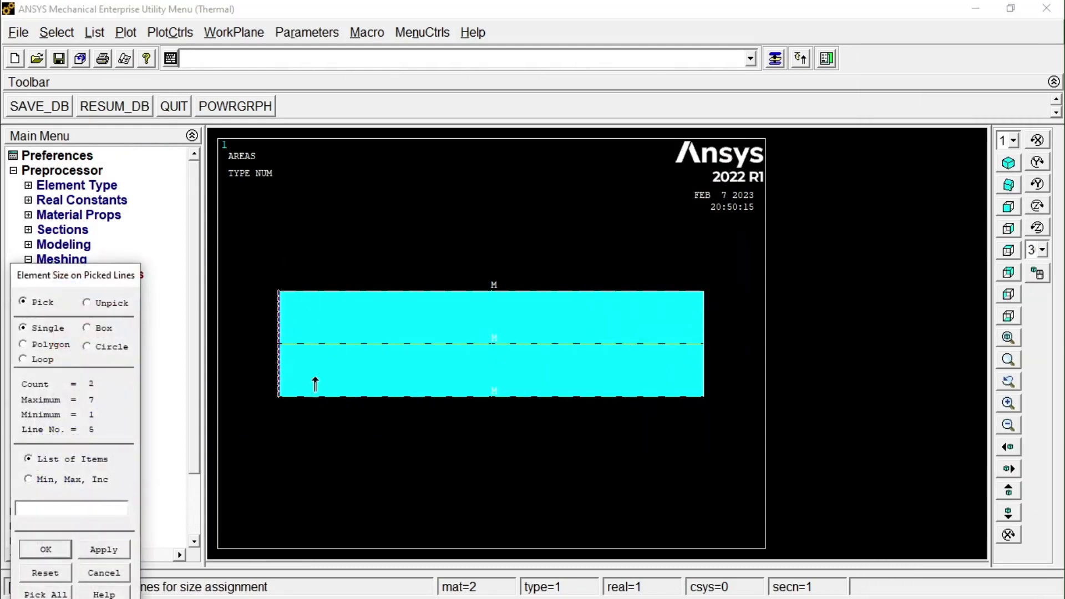
left_click(702, 370)
left_click(693, 321)
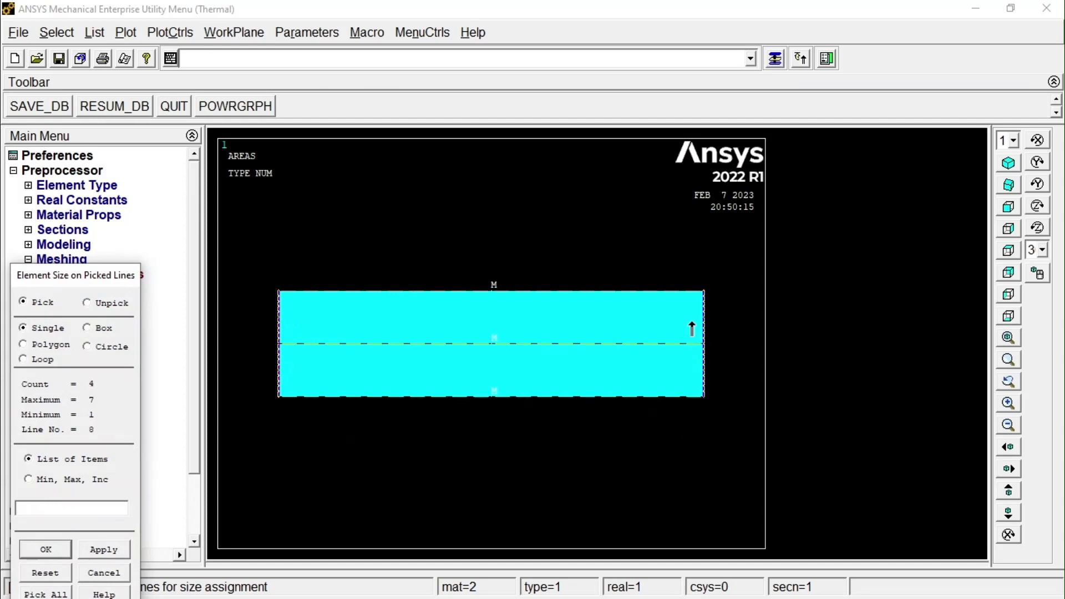
left_click(45, 550)
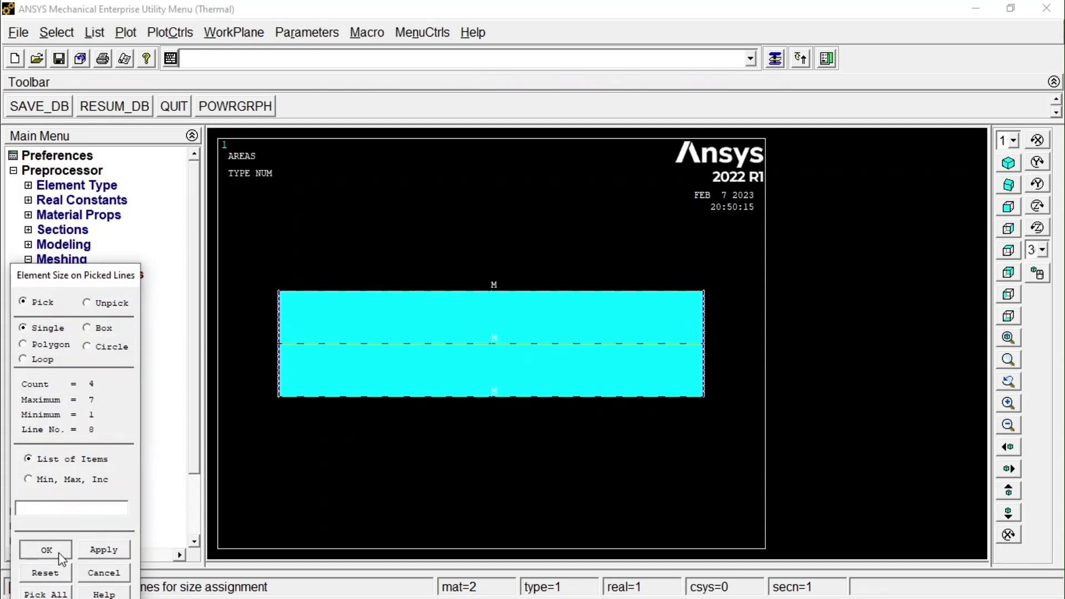
double_click(604, 222)
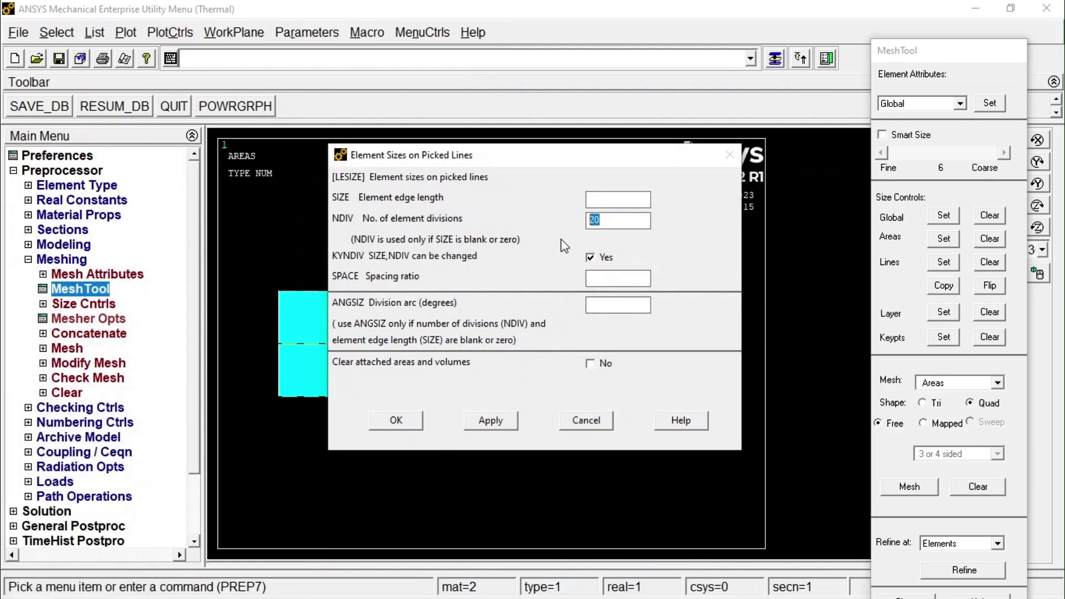
type("10")
left_click(395, 420)
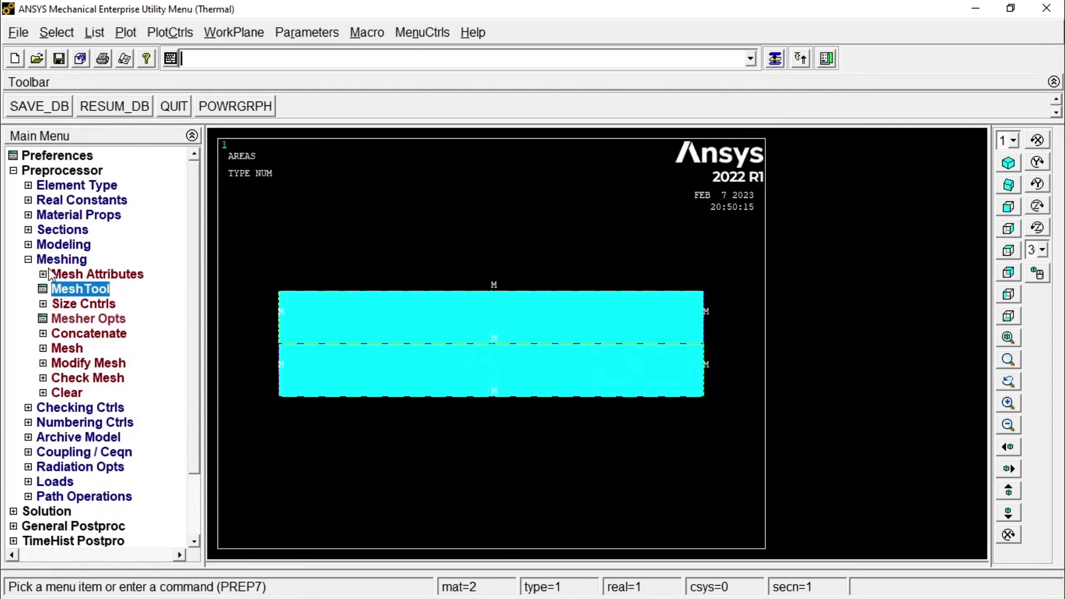
Mesh both areas of the divided rectangle with free quadrilateral elements using the MeshTool.
left_click(69, 292)
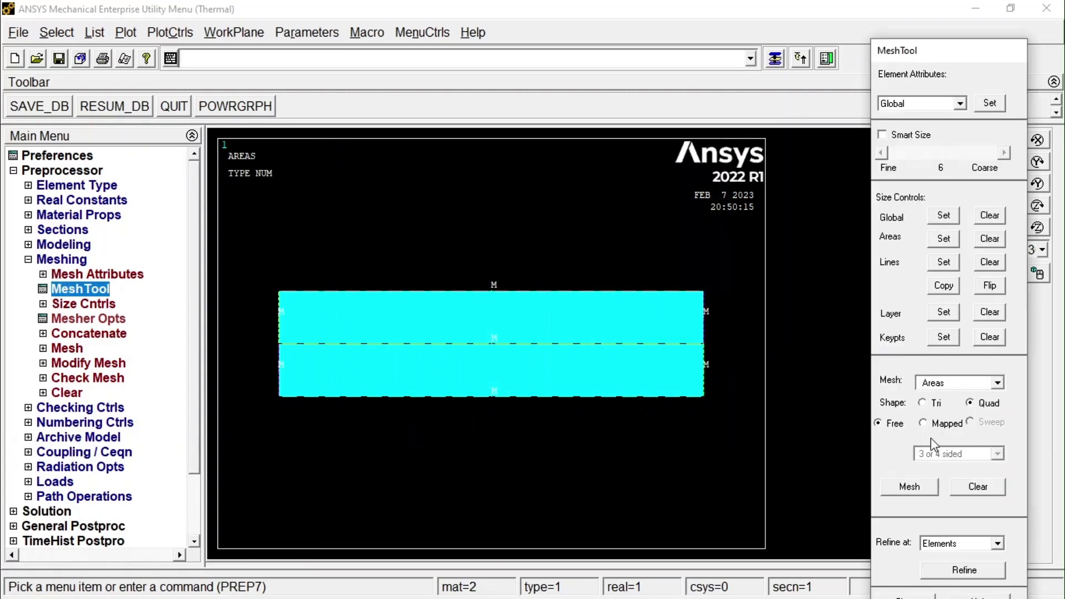
left_click(913, 487)
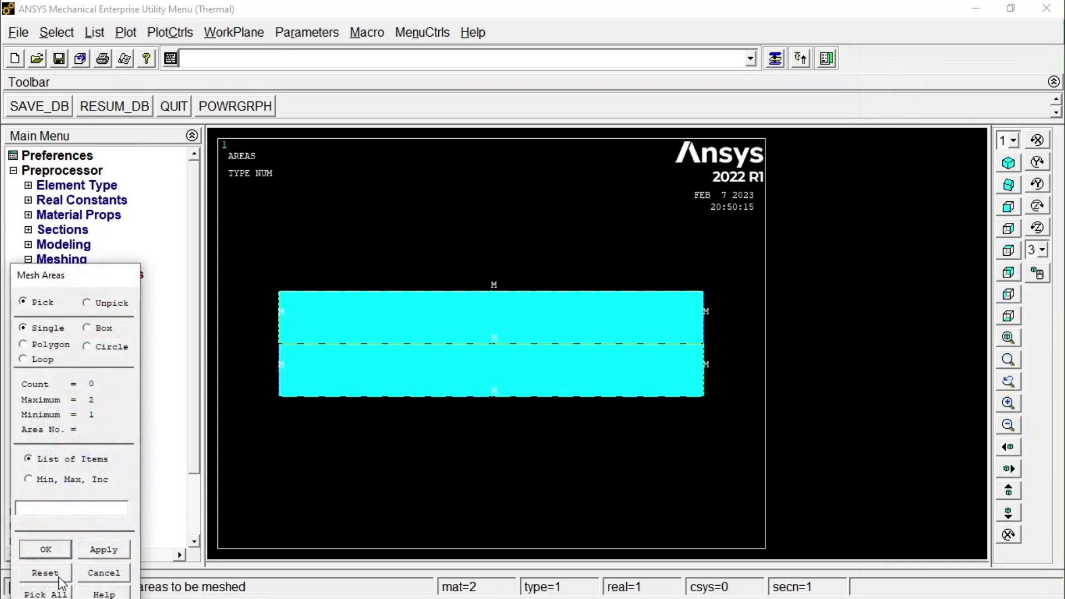
left_click_drag(70, 277, 87, 189)
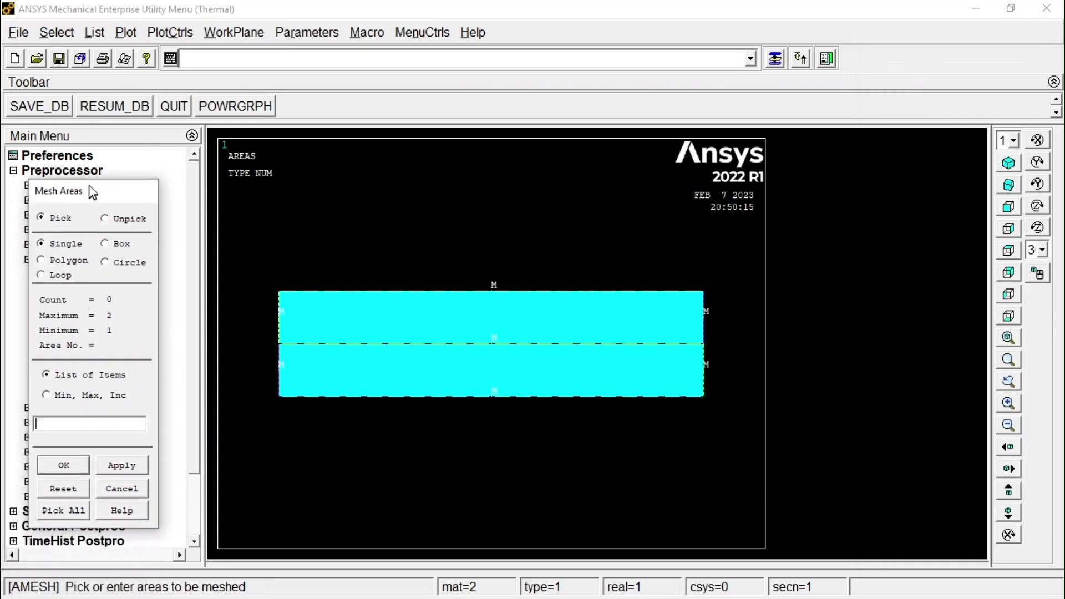
left_click(64, 506)
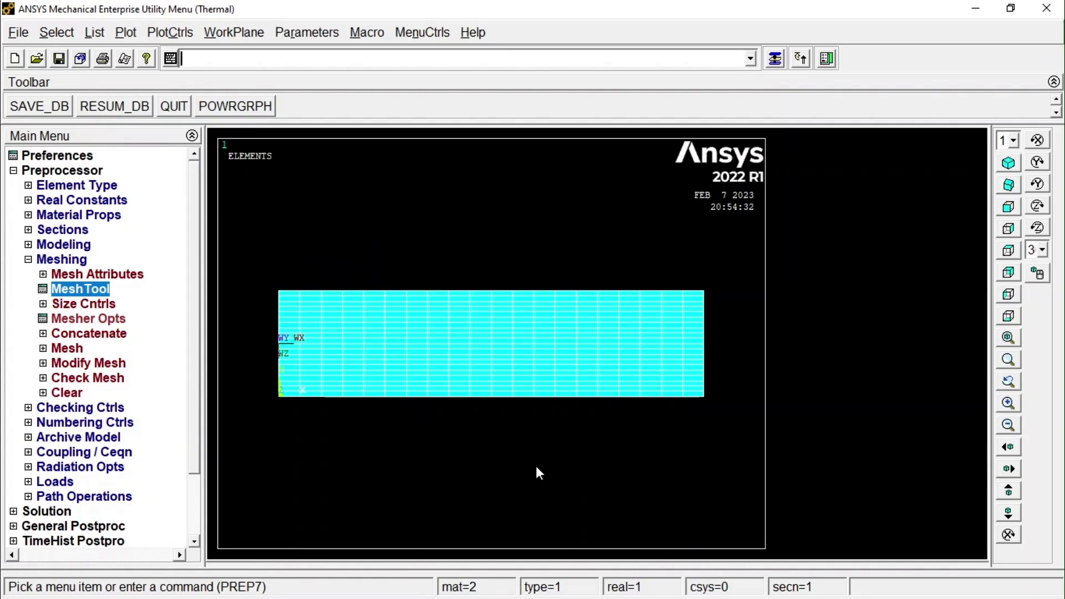
Plot the model's nodes and return to the element plot to inspect the mesh.
left_click(126, 33)
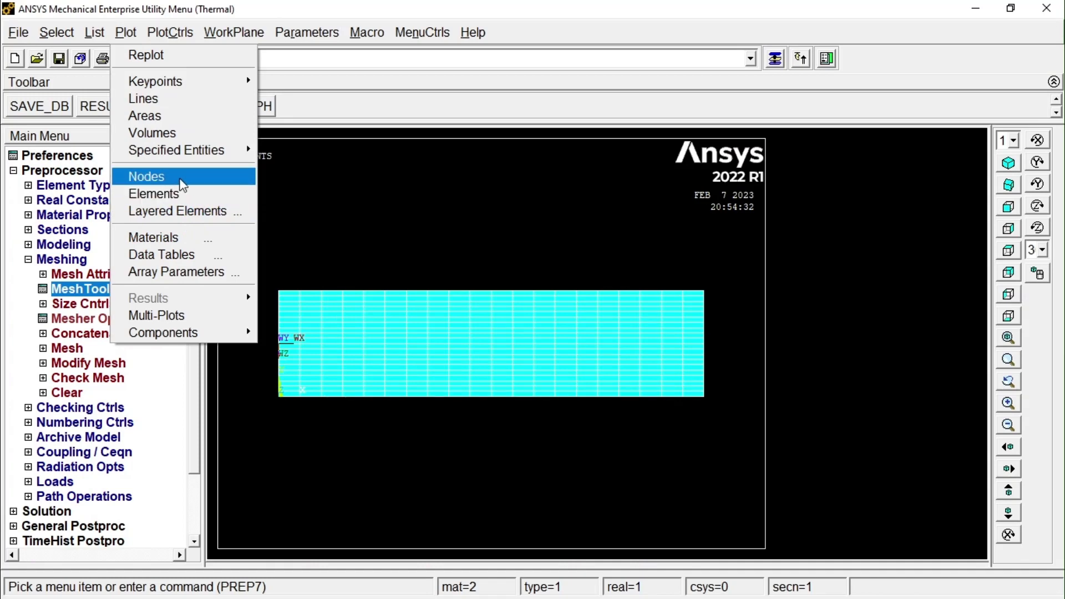
left_click(186, 184)
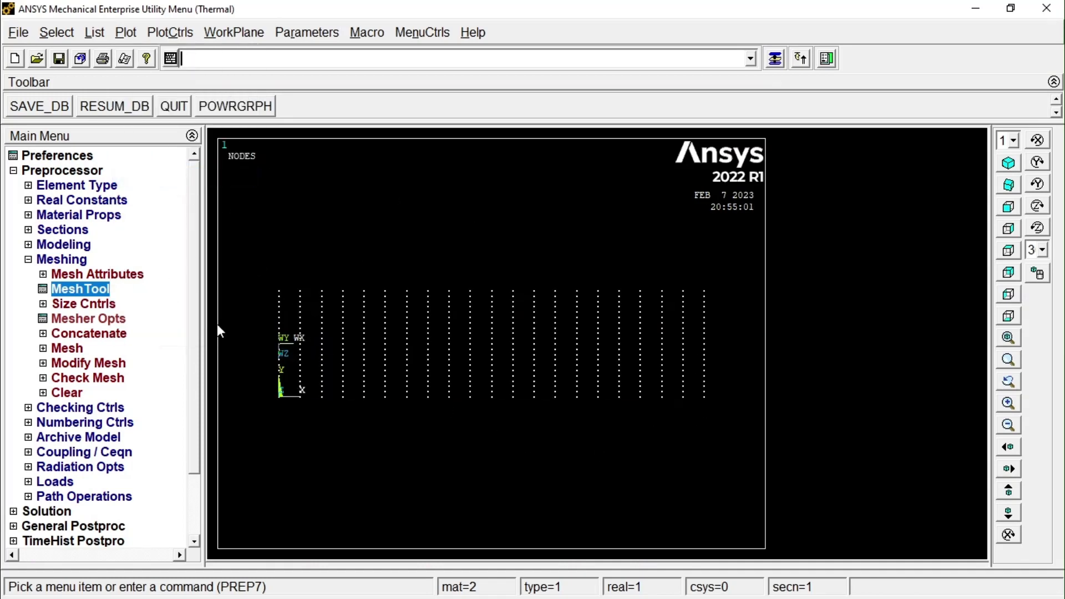
left_click(128, 33)
left_click(175, 191)
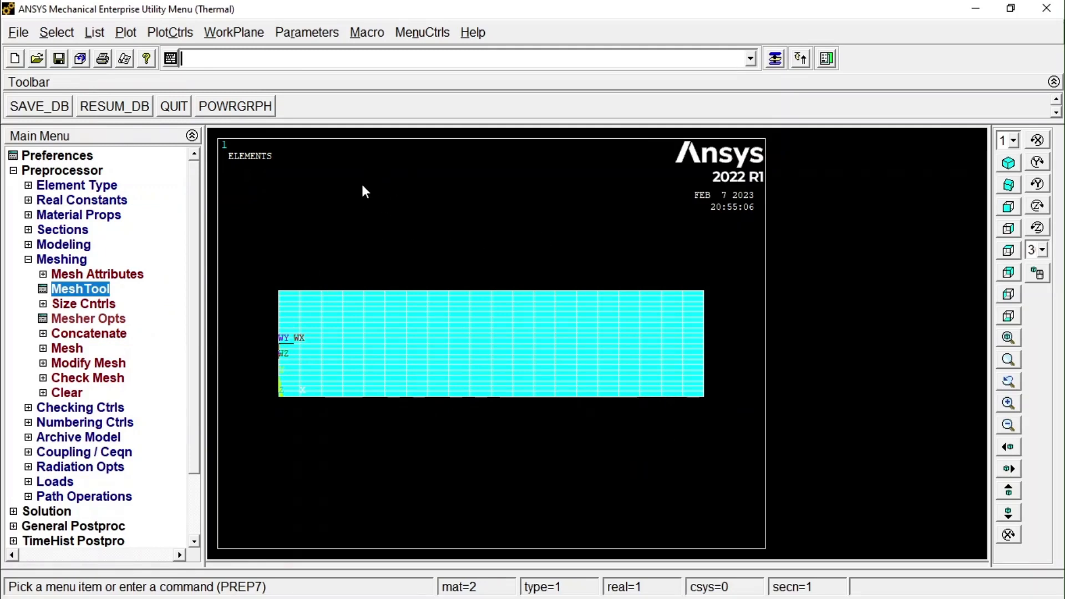
scroll(309, 317, "up", 2)
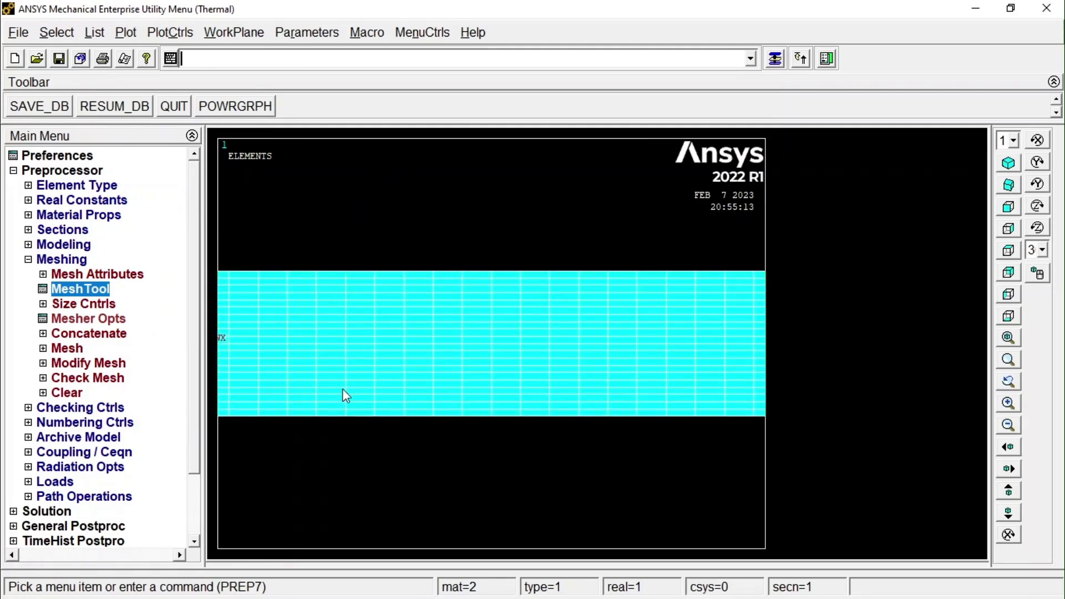
scroll(335, 338, "down", 1)
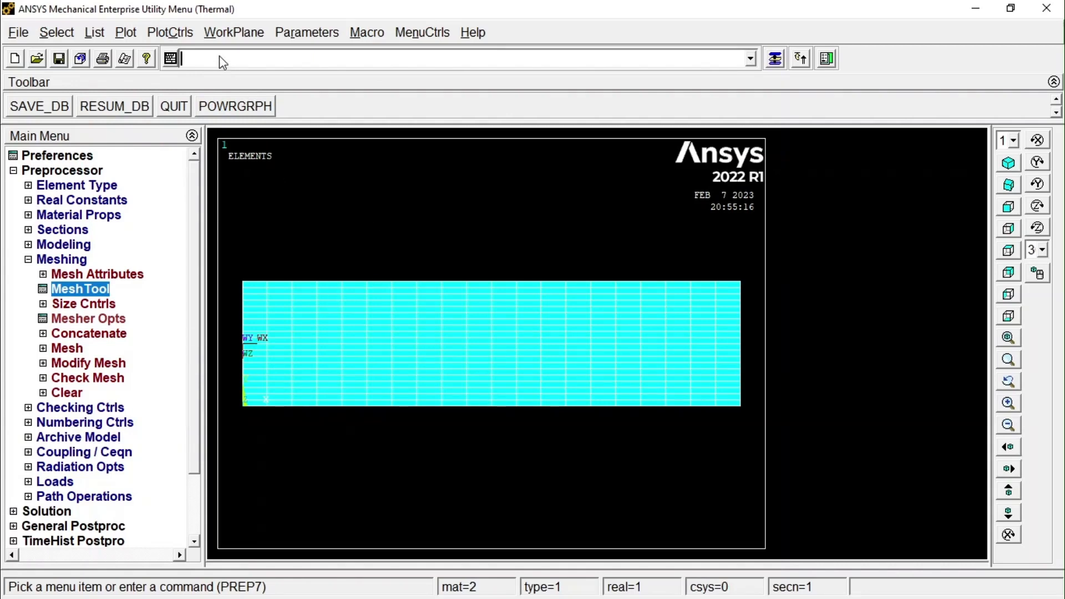
Set the element attribute numbering to Material numbers, apply it, and examine the material numbers shown on the mesh.
left_click(187, 34)
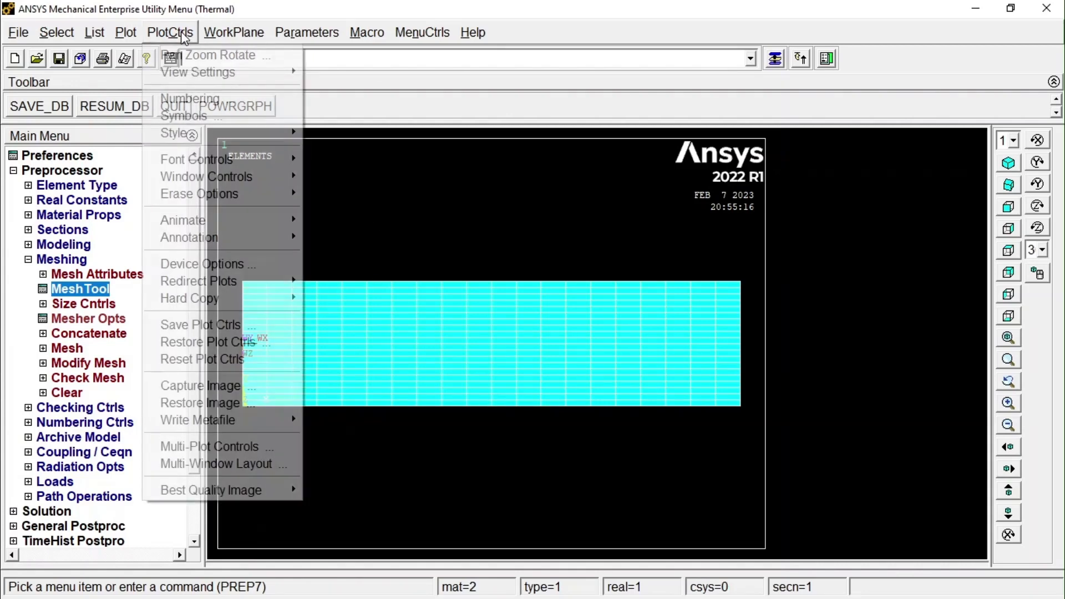
left_click(190, 98)
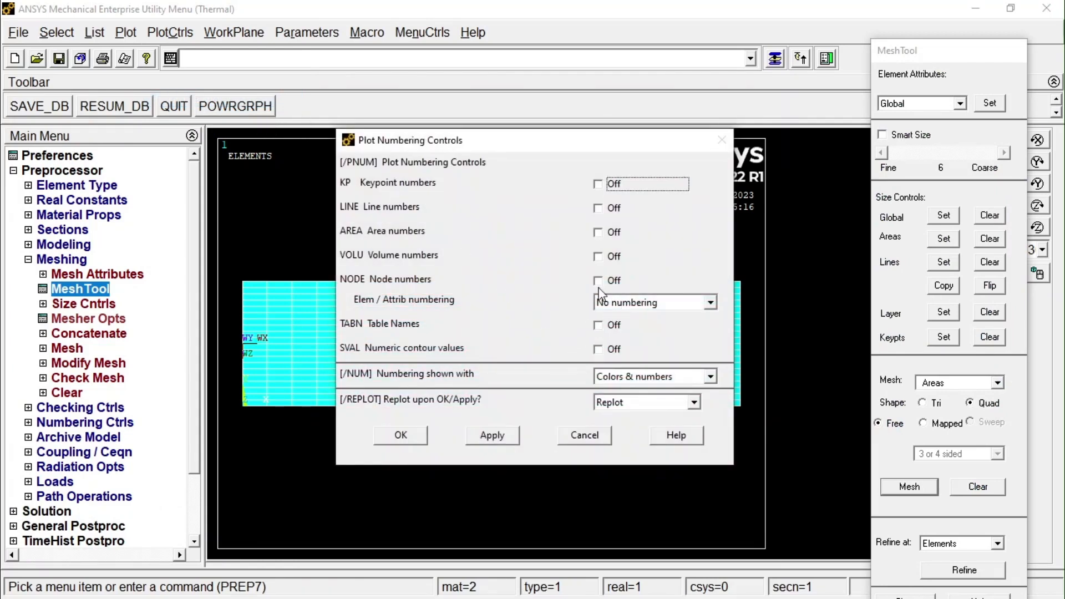
left_click_drag(442, 143, 621, 141)
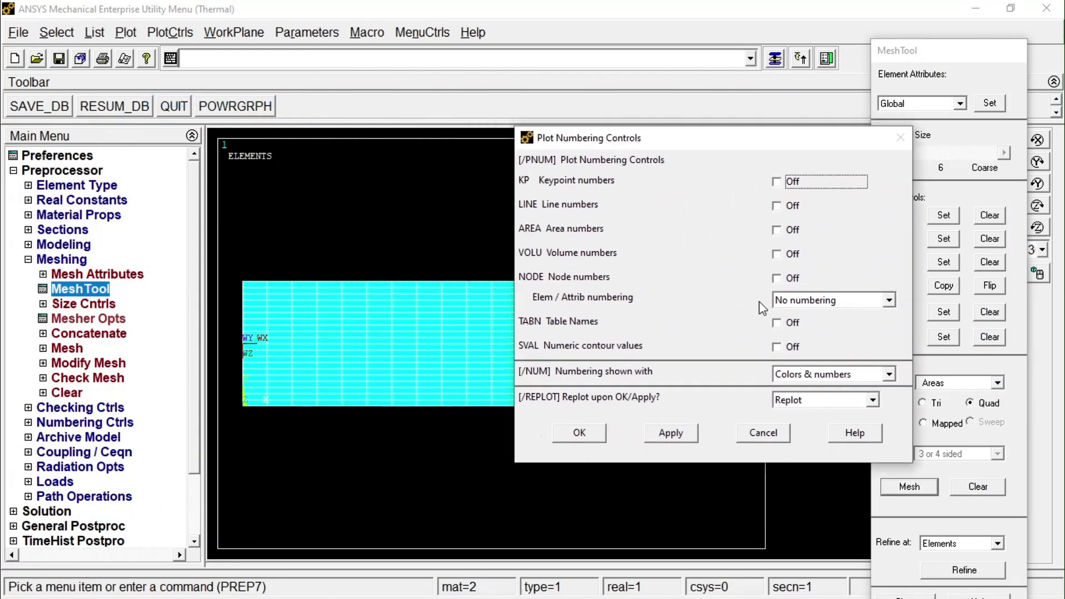
left_click(861, 300)
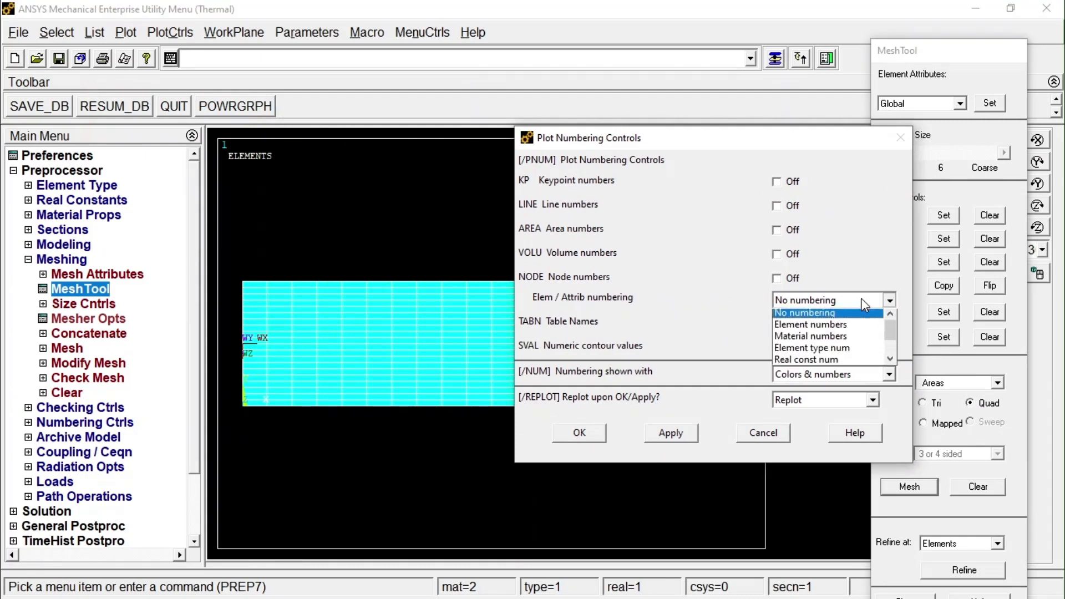
left_click(807, 338)
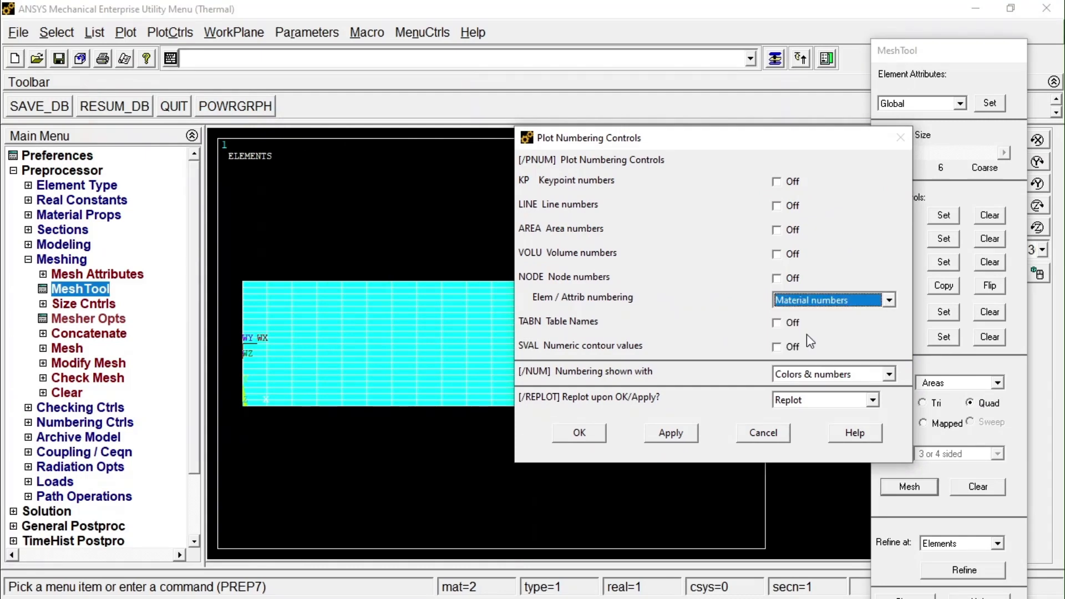
left_click(661, 440)
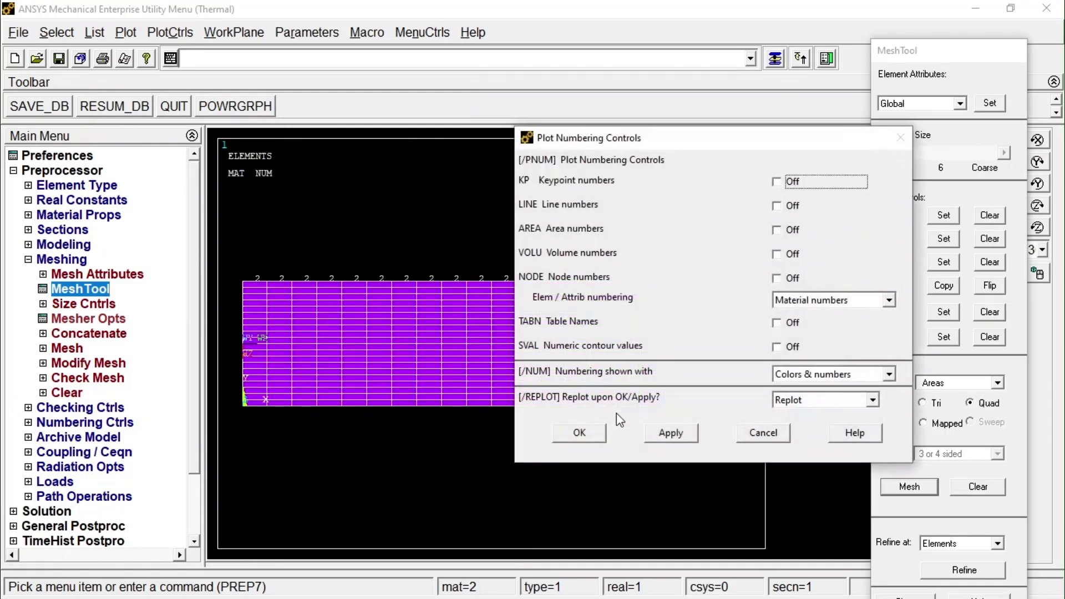
left_click(764, 433)
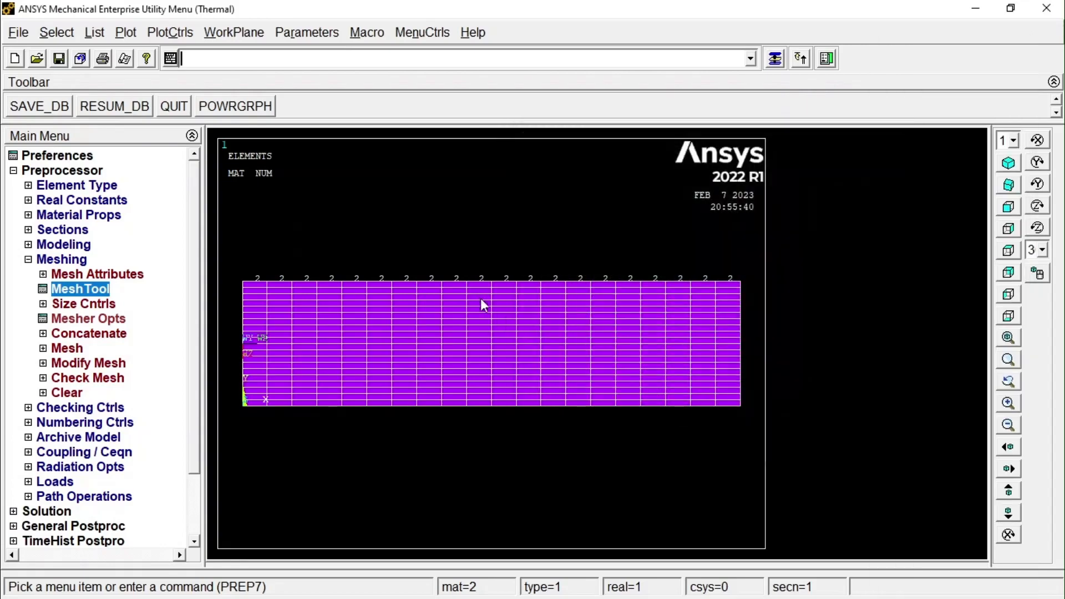
scroll(481, 298, "up", 4)
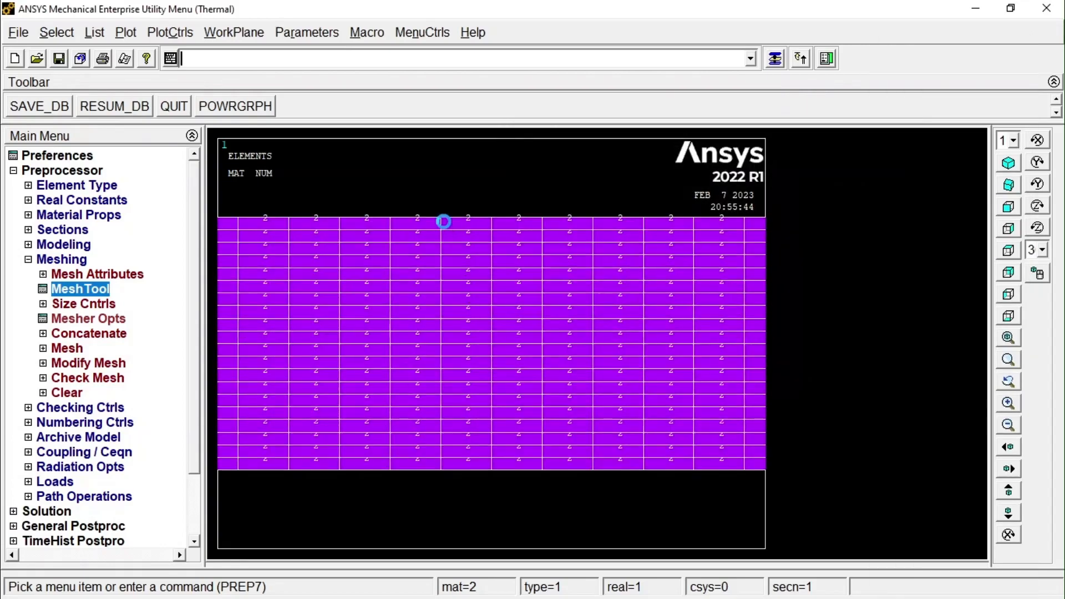
scroll(446, 222, "up", 2)
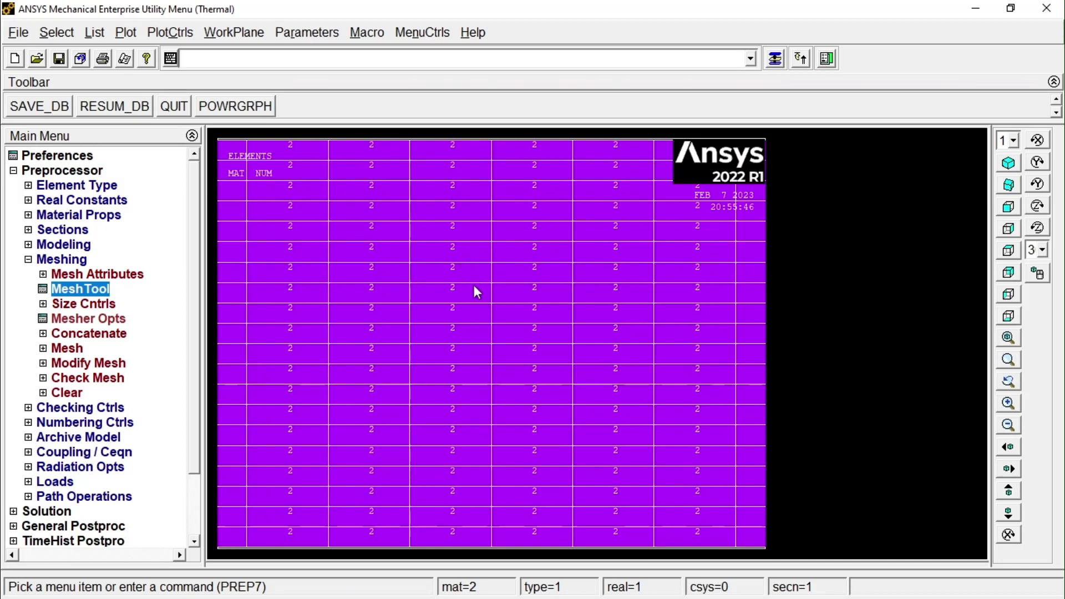
scroll(466, 266, "down", 4)
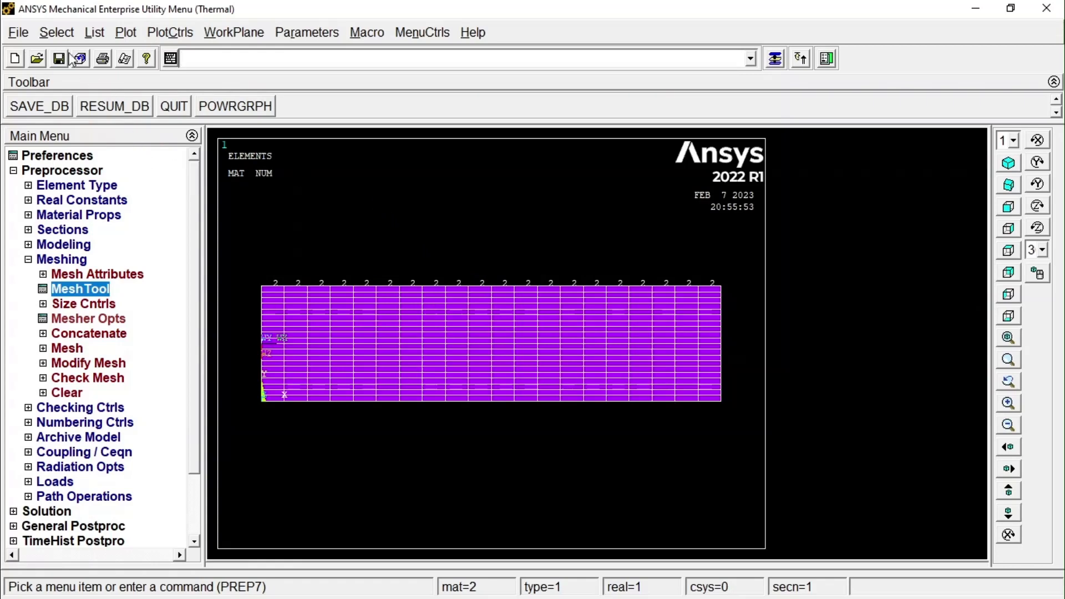
Select only the upper area from the full set, using entity selection By Num/Pick.
left_click(58, 35)
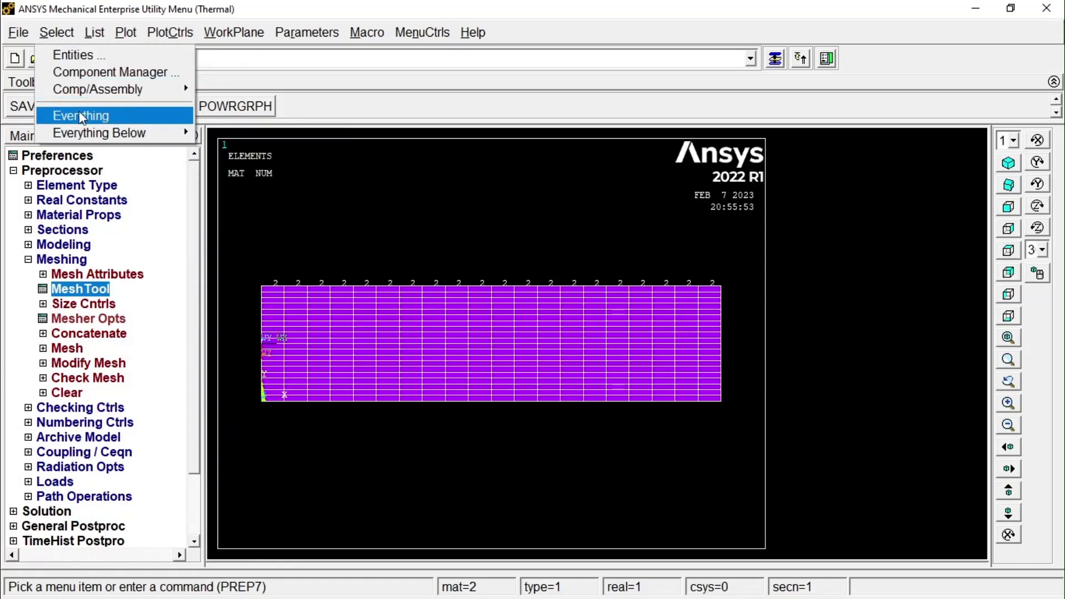
left_click(61, 56)
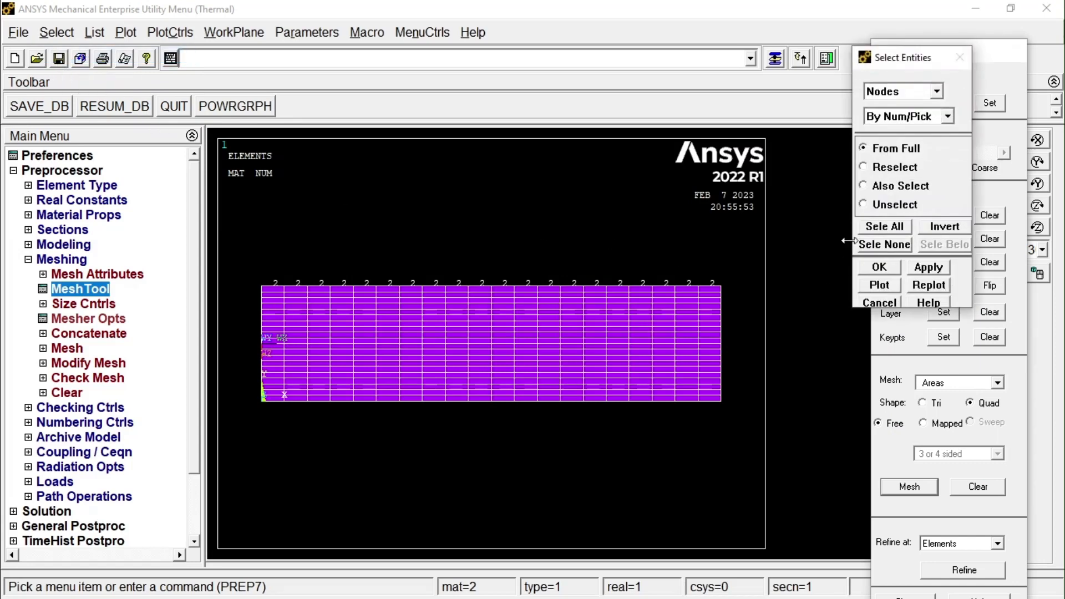
left_click(899, 96)
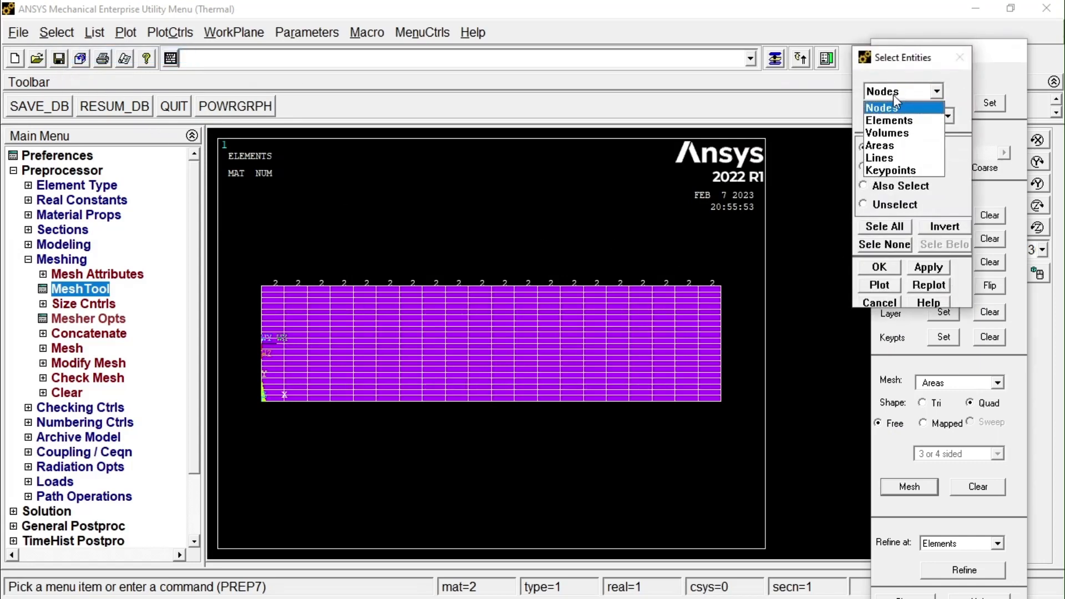
left_click(900, 151)
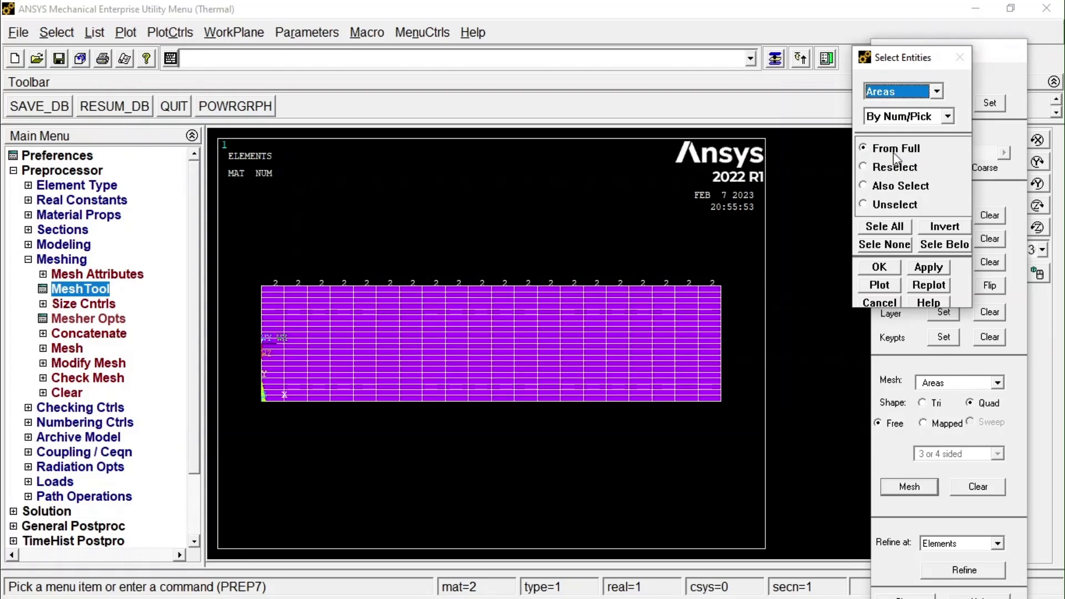
left_click(880, 267)
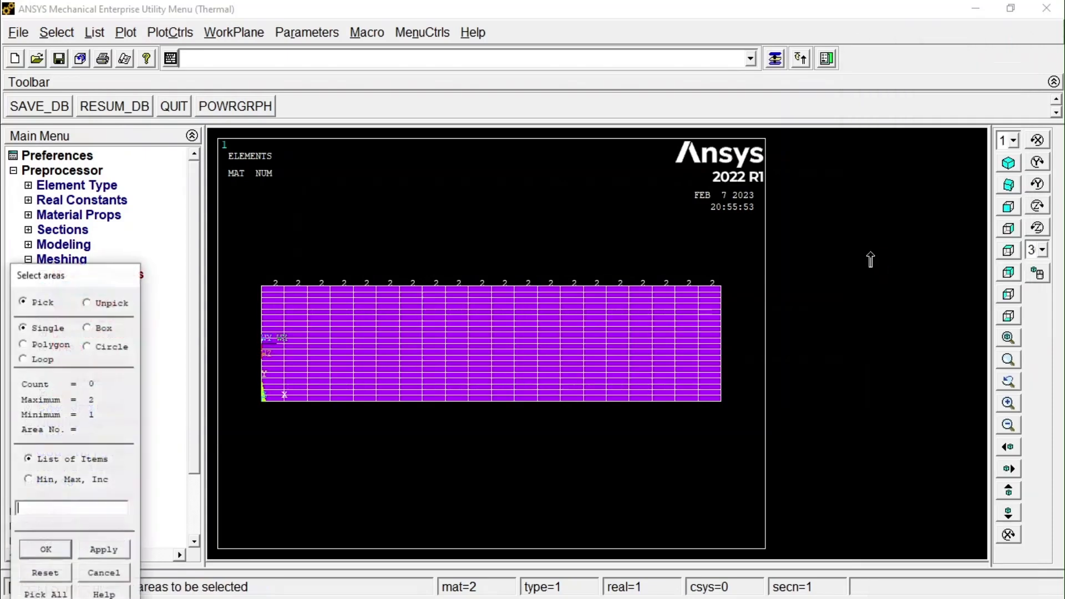
left_click_drag(50, 273, 48, 203)
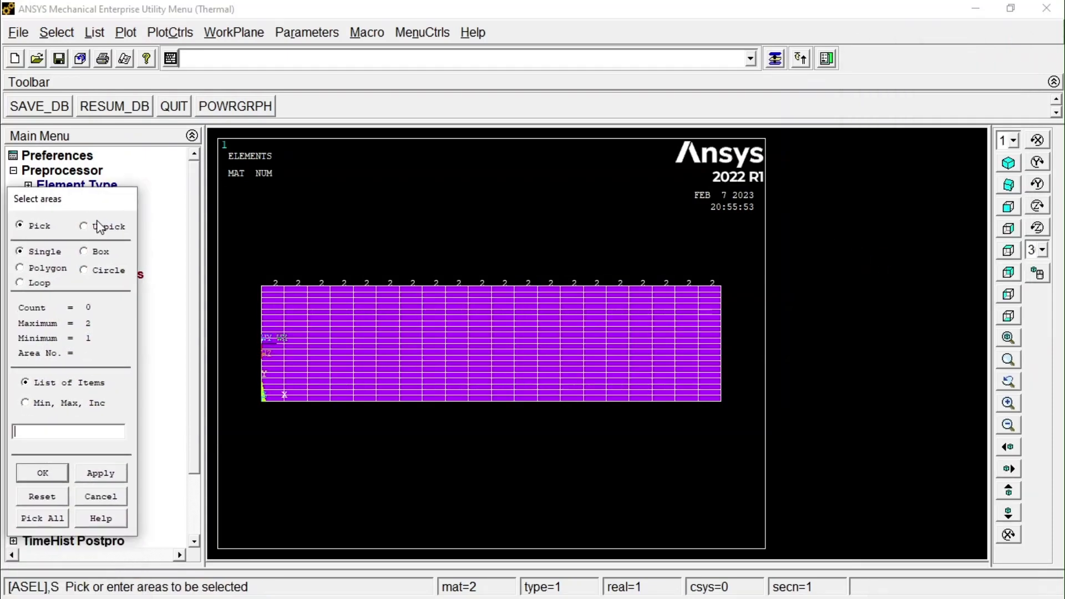
left_click(352, 324)
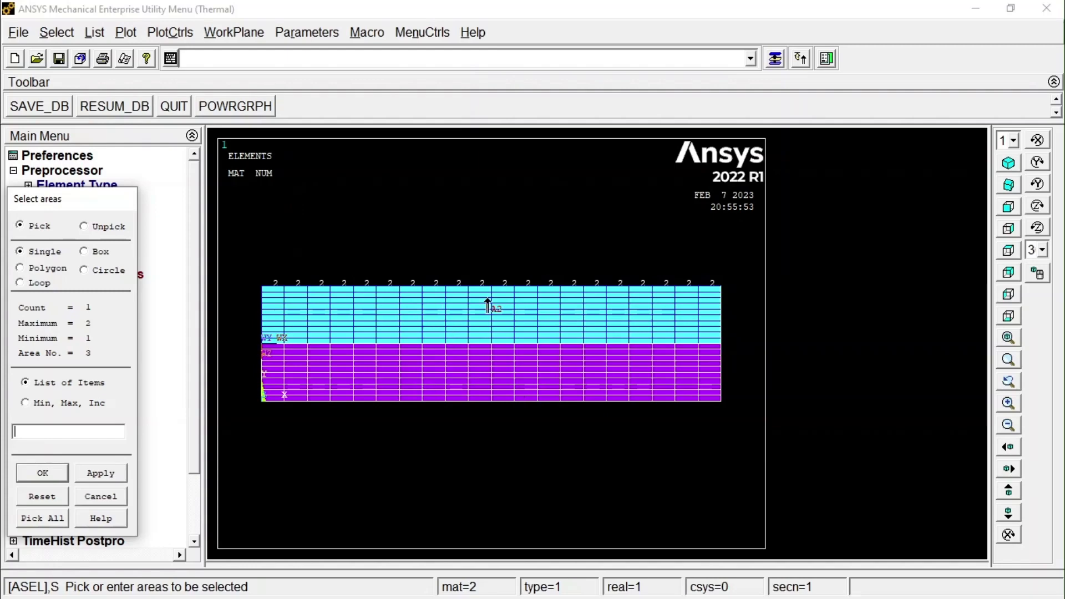
left_click(44, 473)
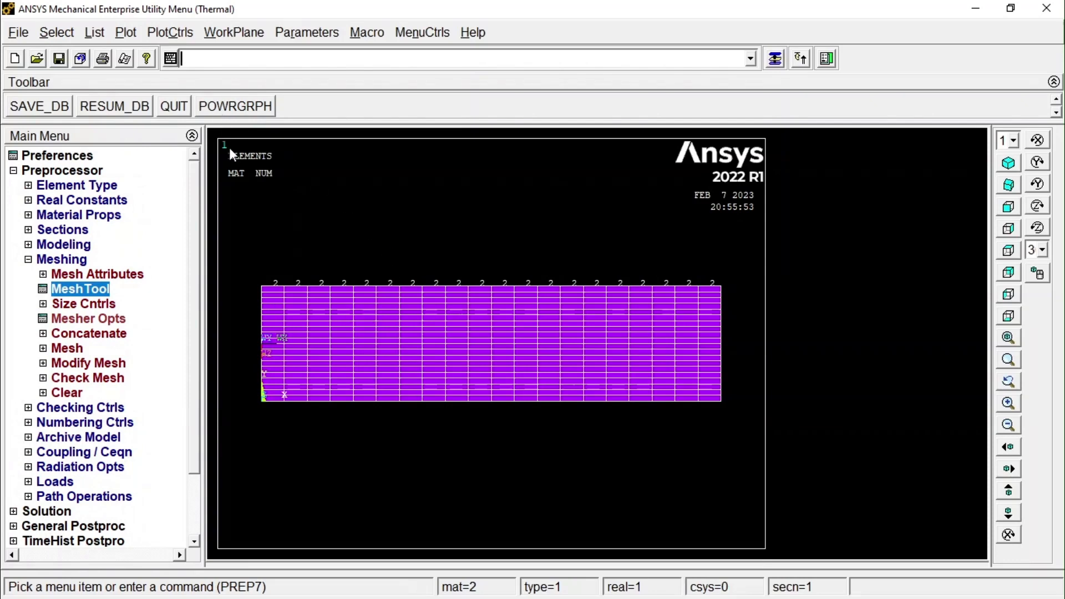
Select only the elements attached to the selected upper area, from the full set, and replot the display.
left_click(58, 31)
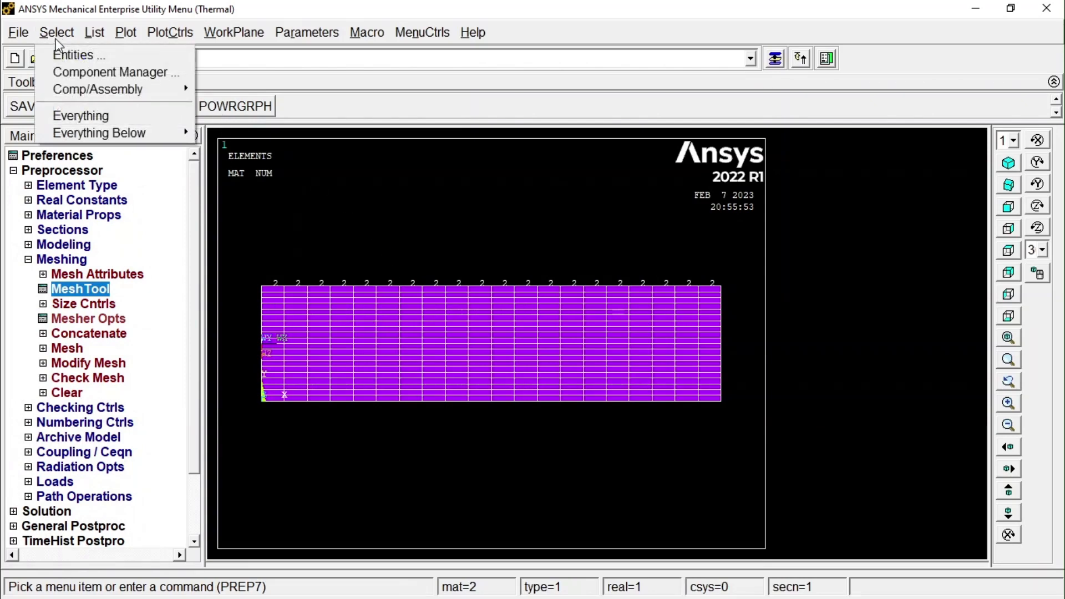
left_click(81, 56)
left_click(910, 97)
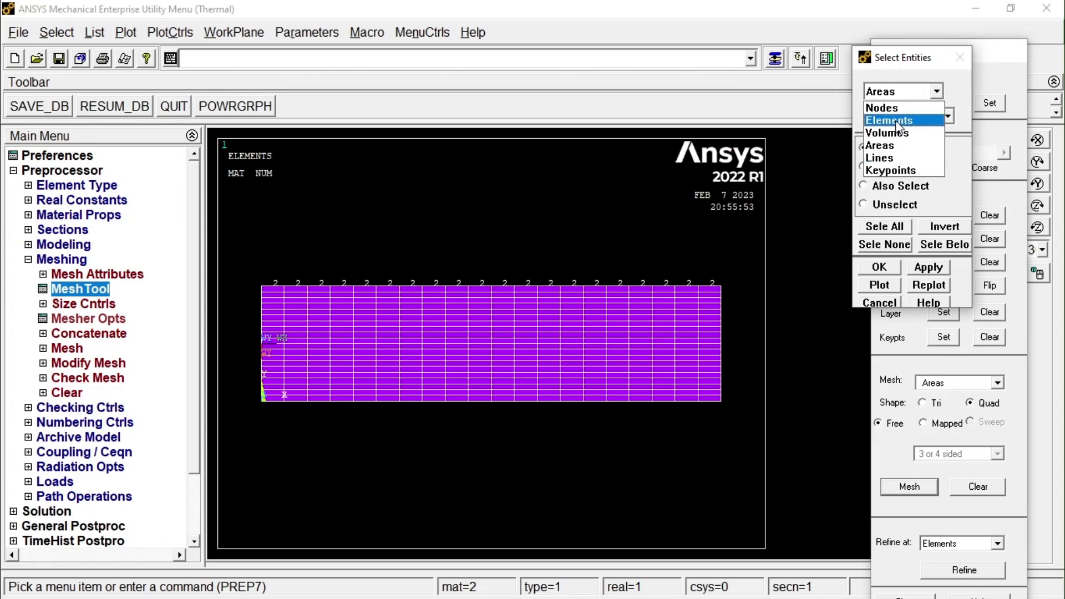
left_click(896, 125)
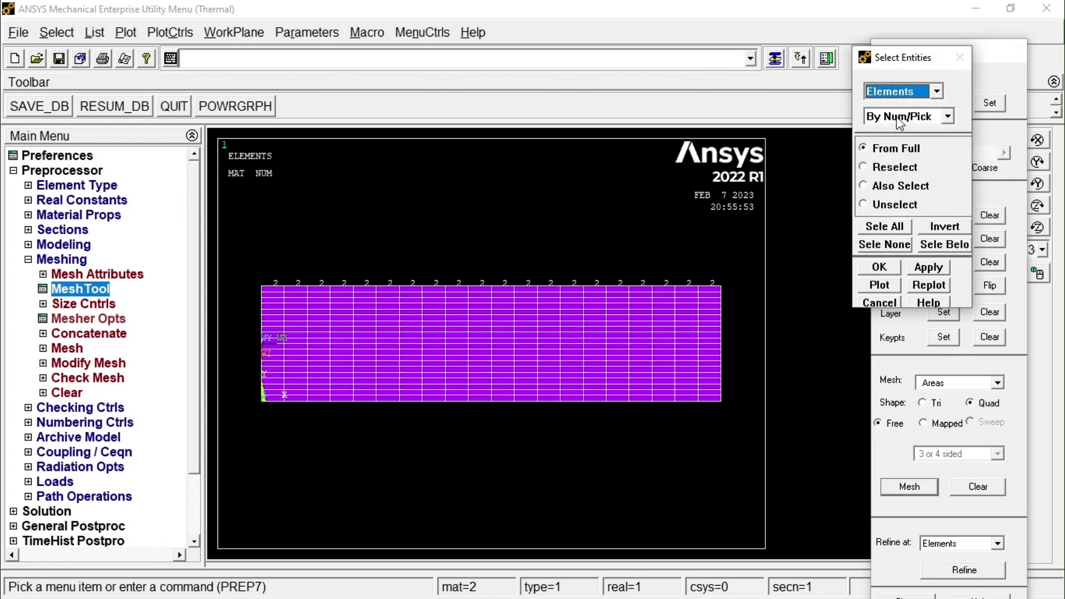
left_click(897, 117)
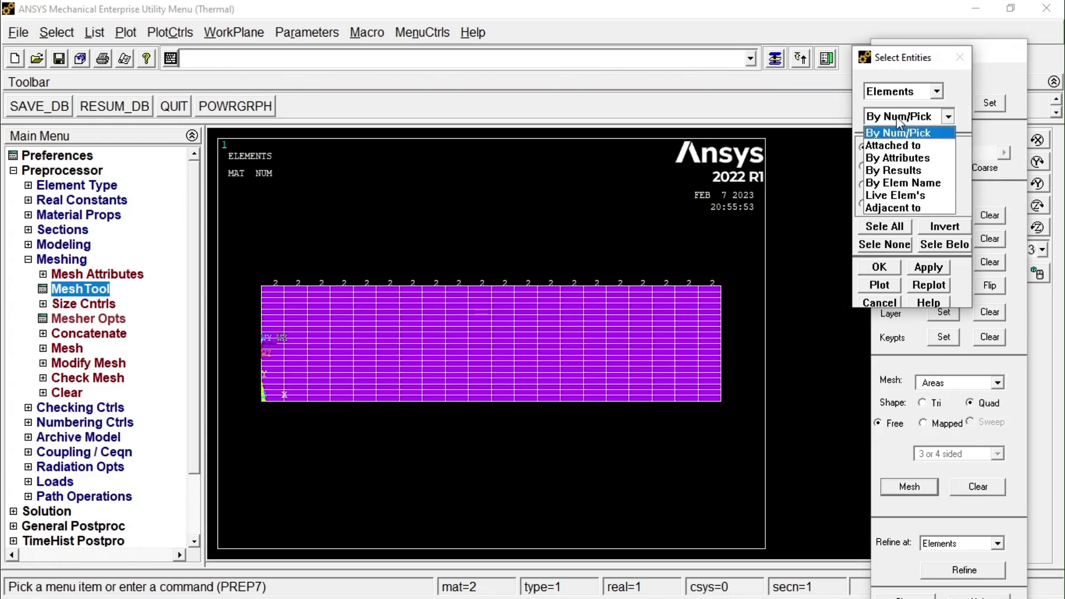
left_click(892, 146)
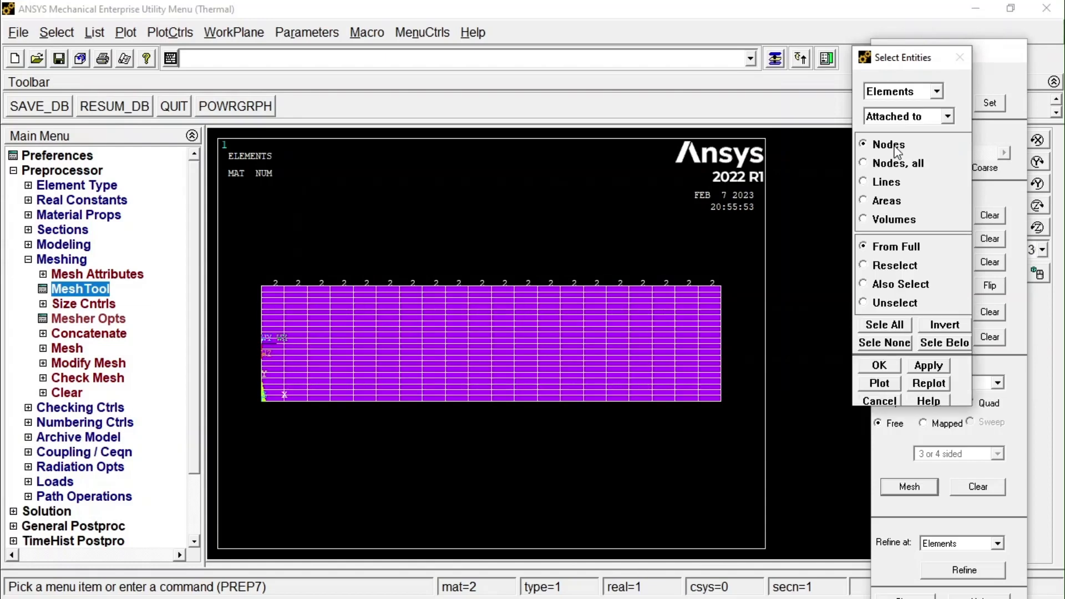
left_click(890, 205)
left_click(879, 365)
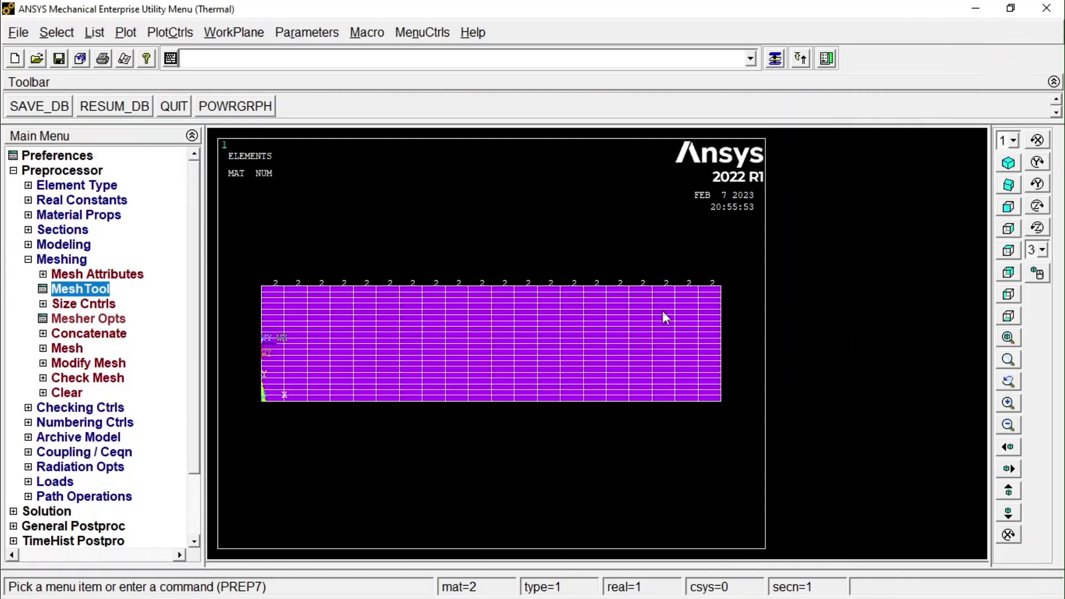
left_click(126, 34)
left_click(146, 54)
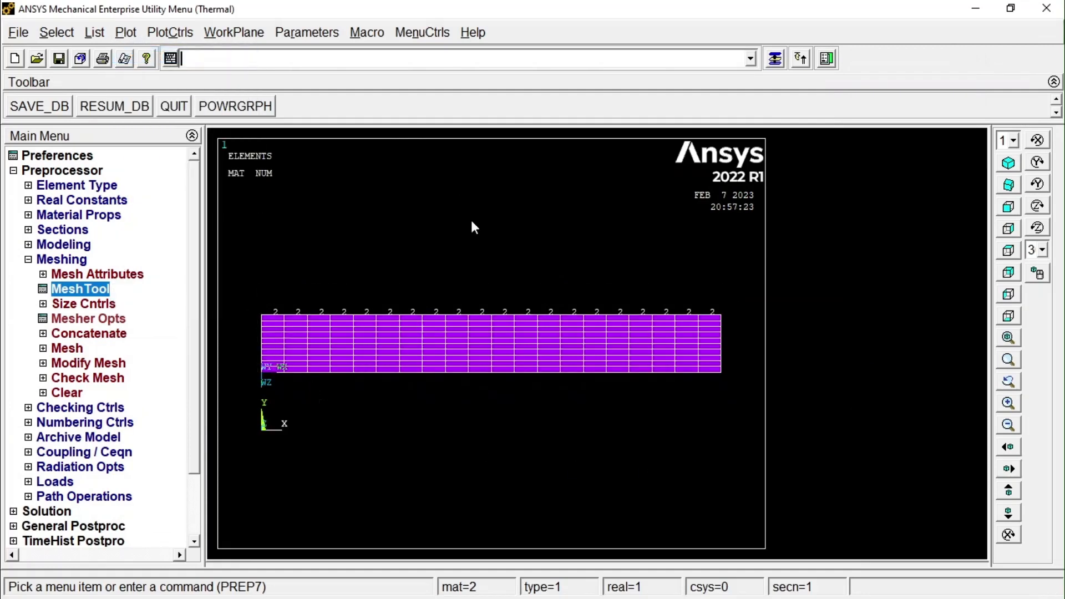
Modify the material (MAT) attribute of all the selected upper-layer elements to material number 1.
left_click(65, 260)
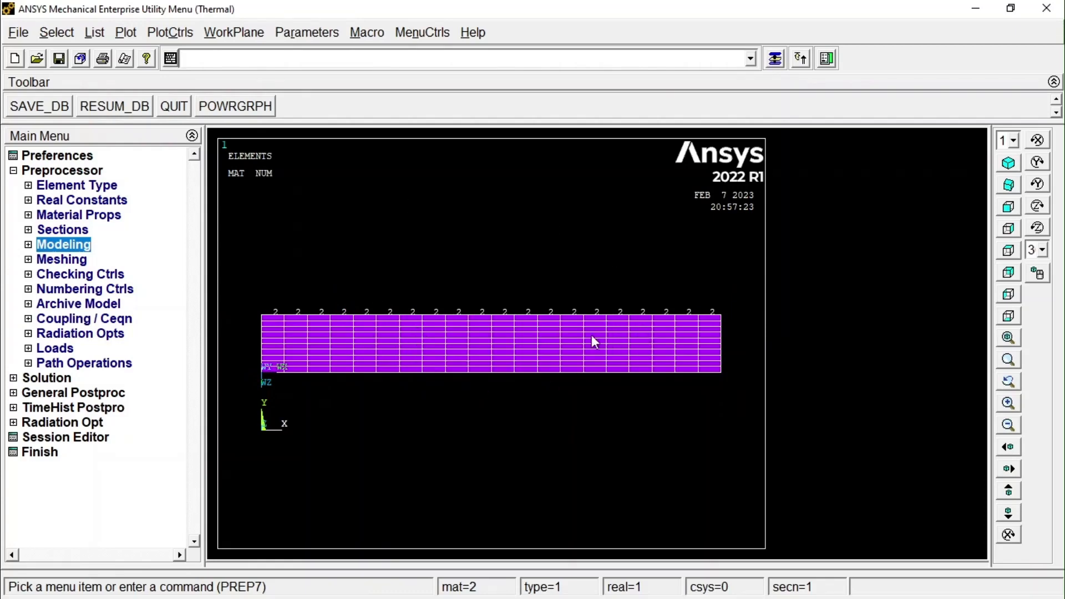
left_click(49, 244)
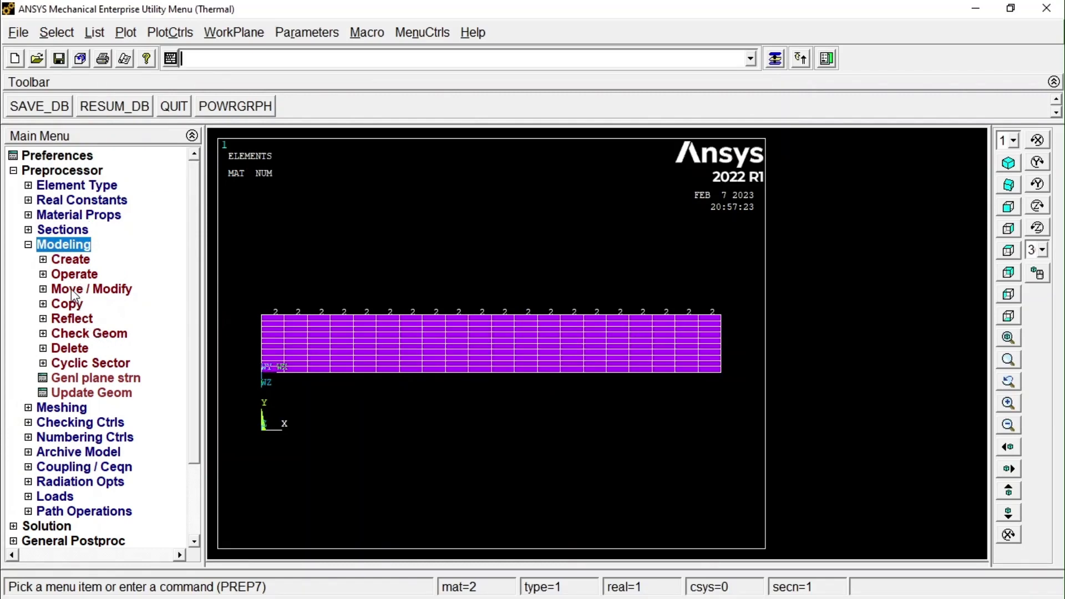
left_click(105, 291)
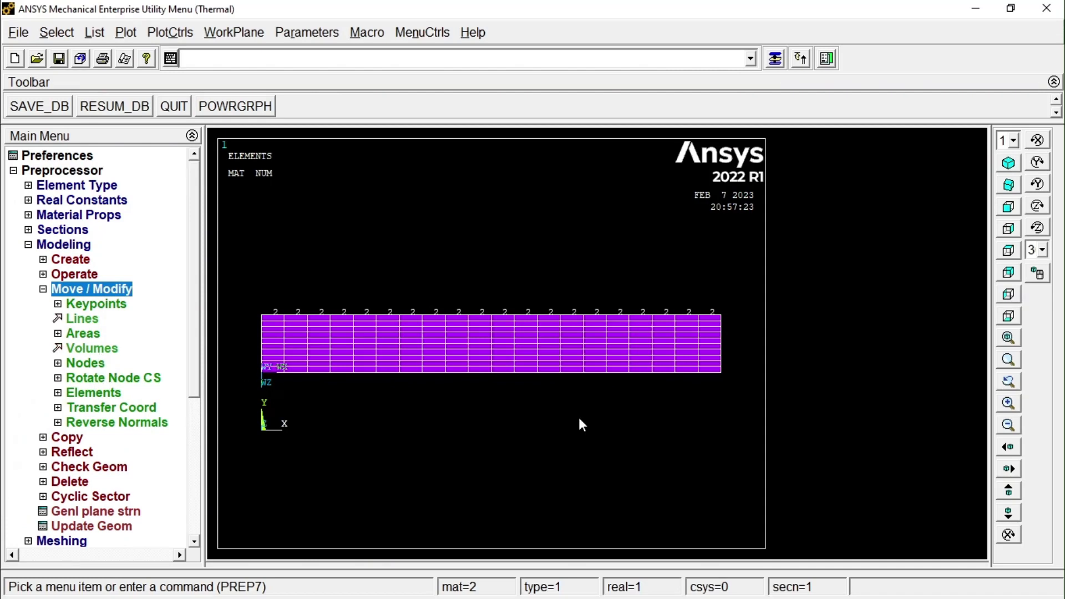
left_click(115, 393)
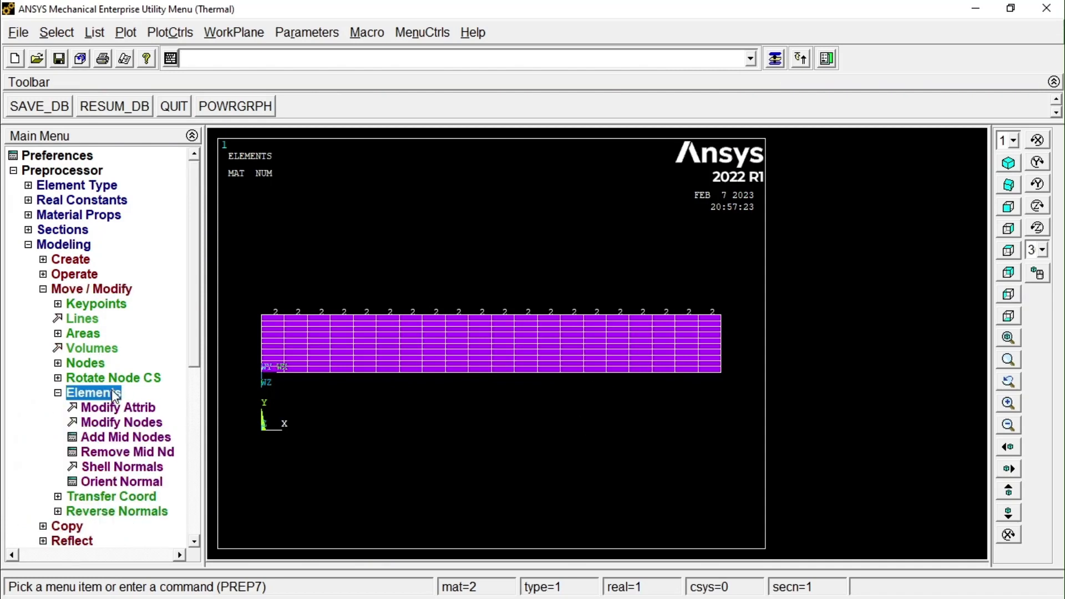
left_click(145, 411)
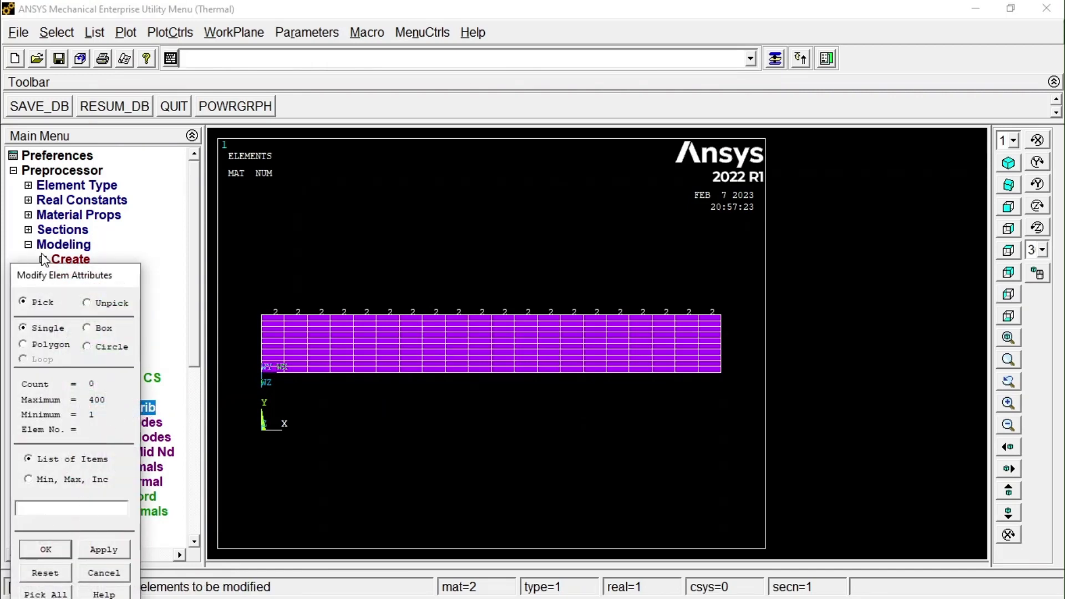
left_click_drag(53, 276, 47, 209)
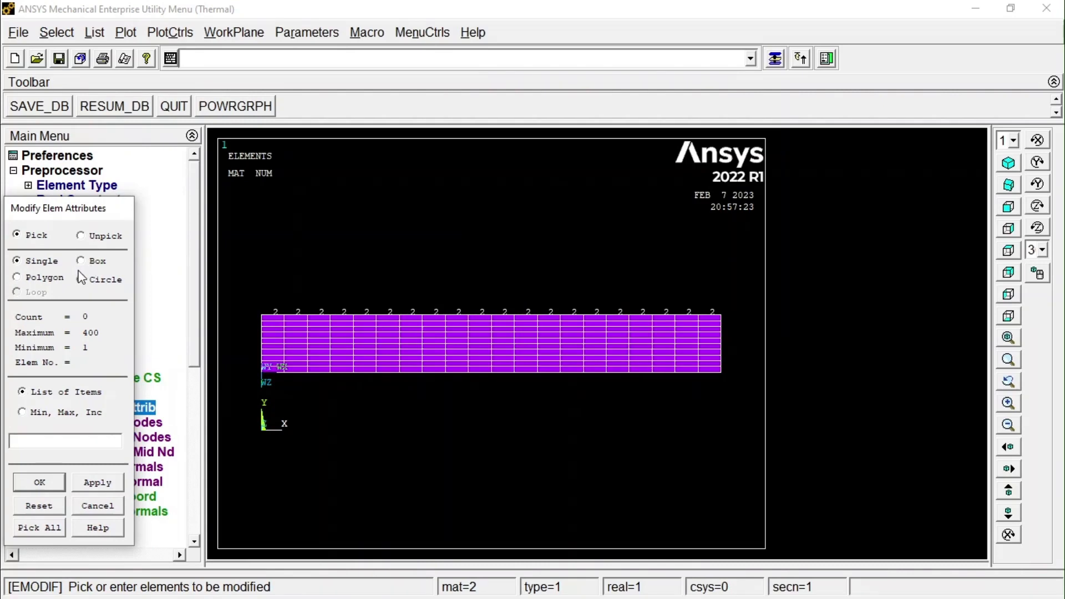
left_click(313, 345)
left_click(45, 527)
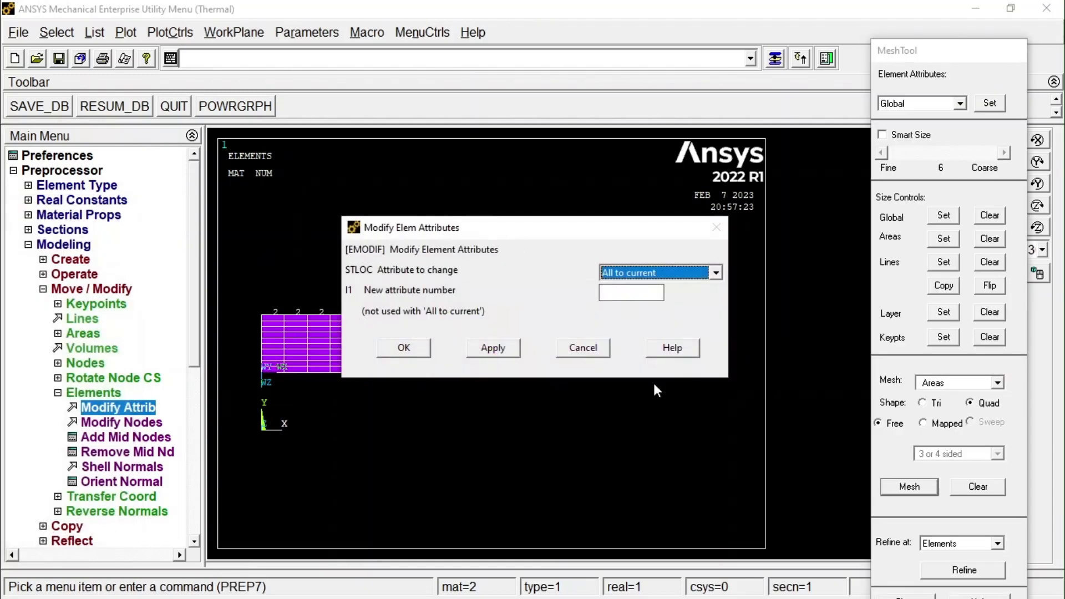
left_click(628, 272)
left_click(631, 318)
left_click(630, 294)
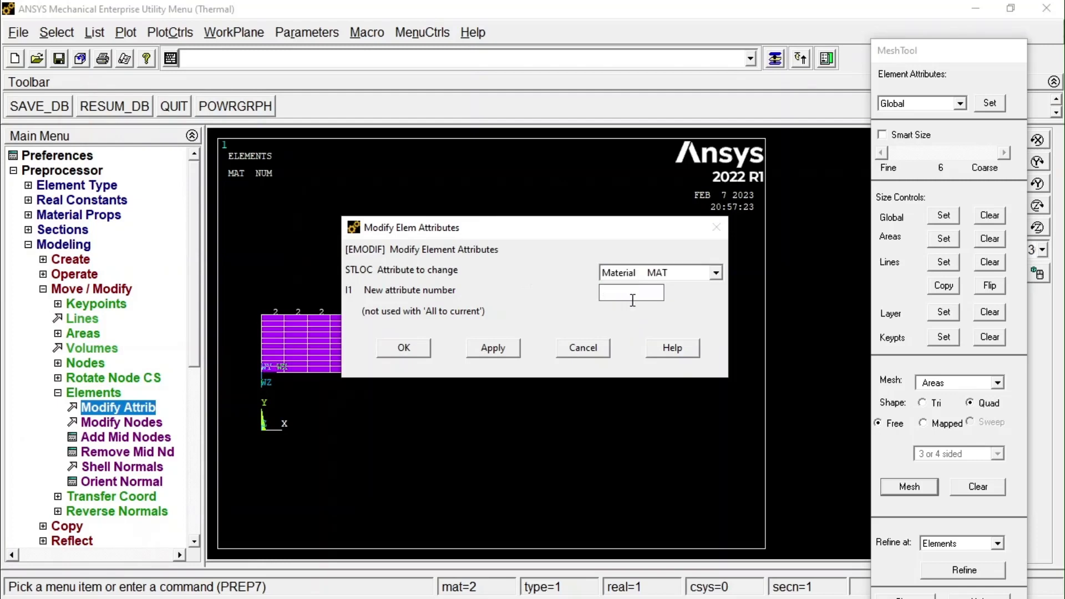
type("1")
left_click(413, 348)
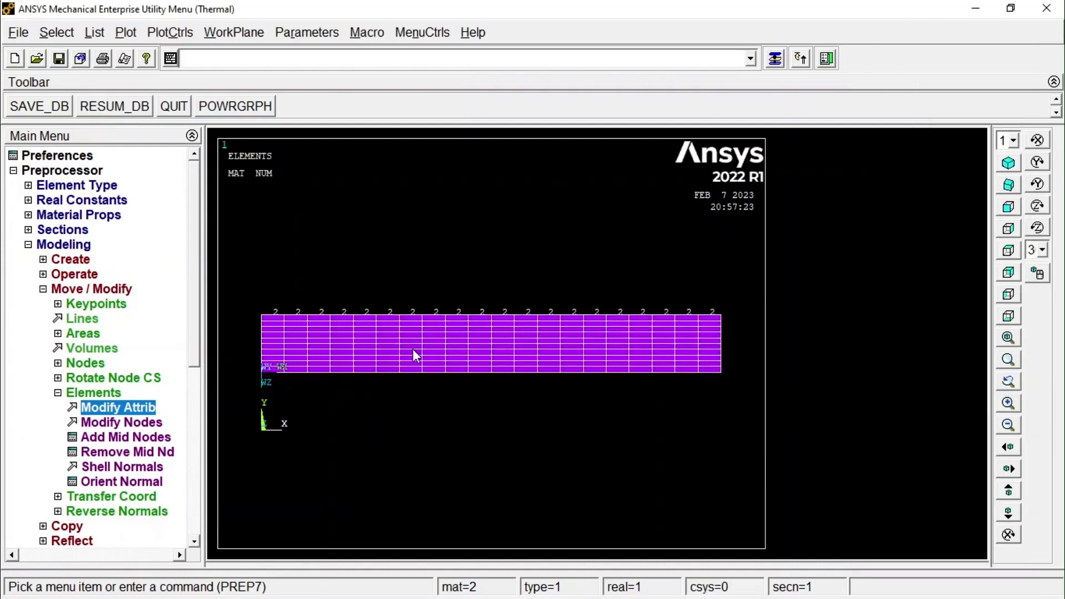
Replot the modified upper-layer elements, then reselect everything and replot the full two-layer mesh.
left_click(125, 32)
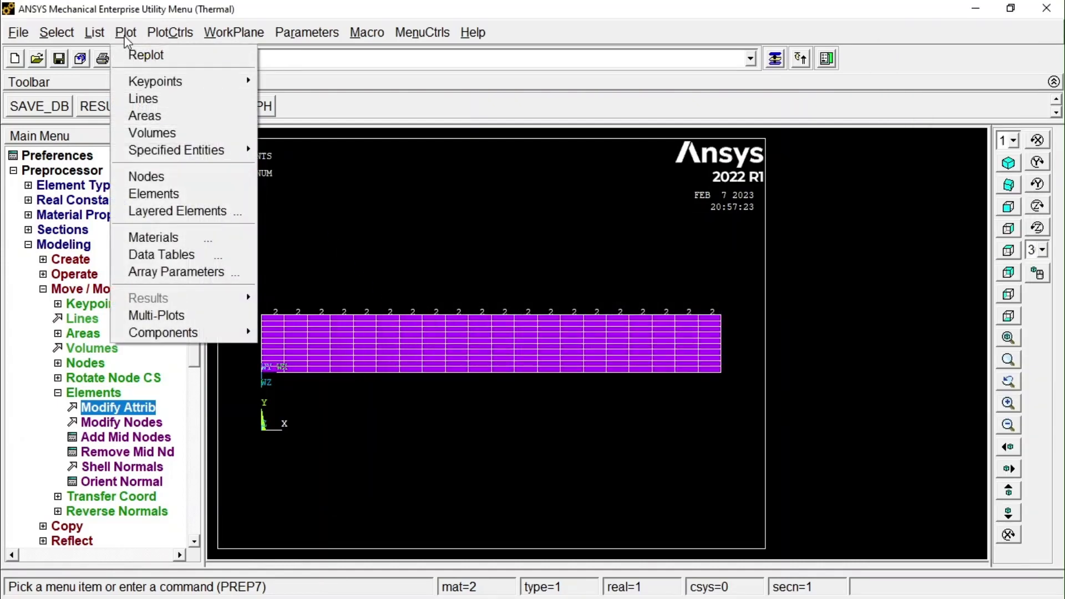
left_click(148, 53)
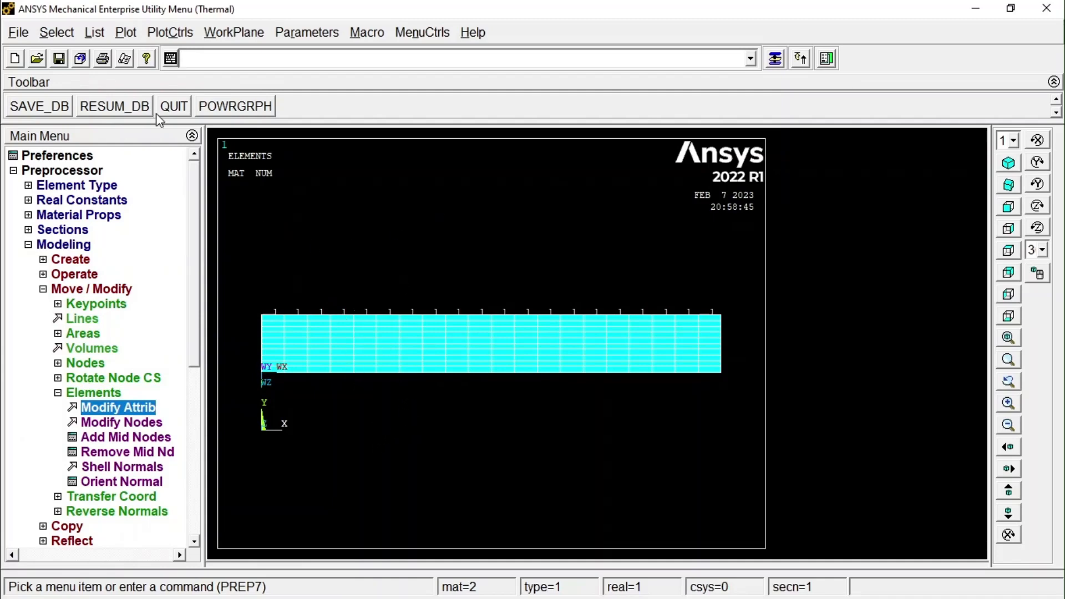
left_click(57, 32)
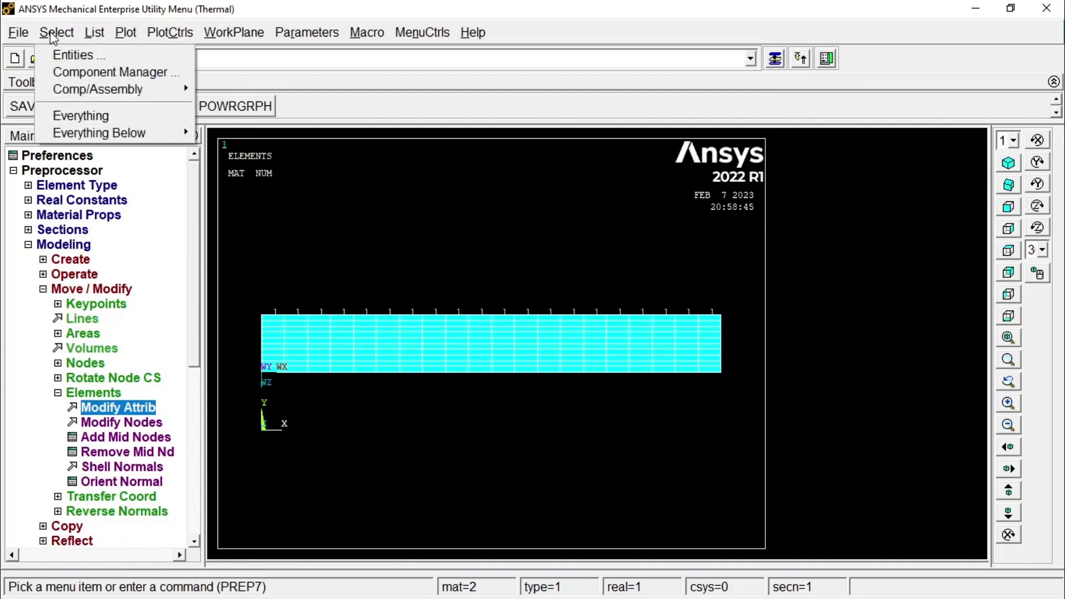
left_click(107, 118)
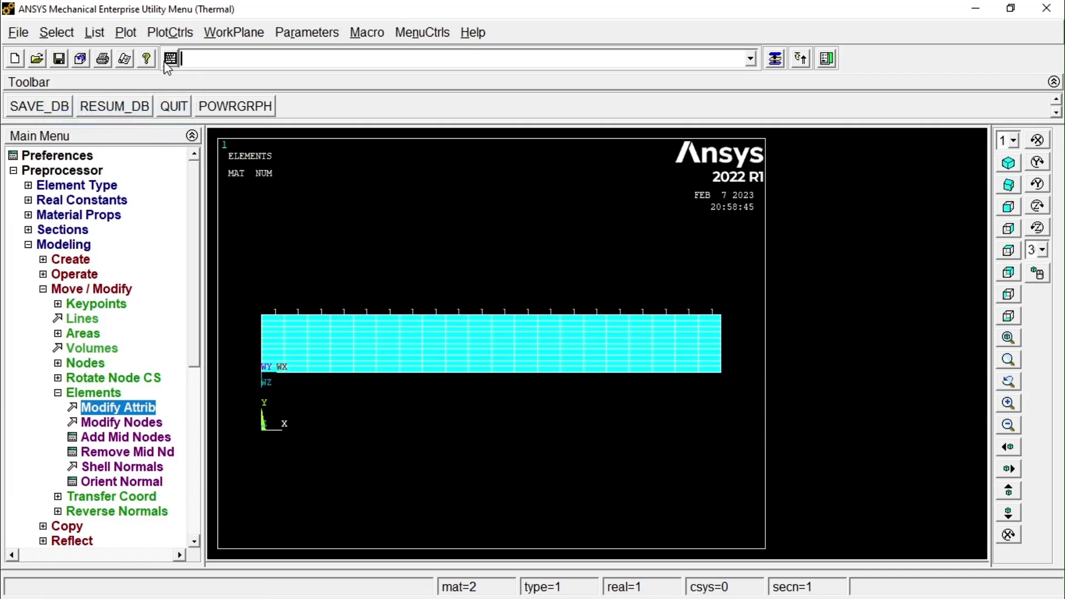
left_click(134, 34)
left_click(142, 55)
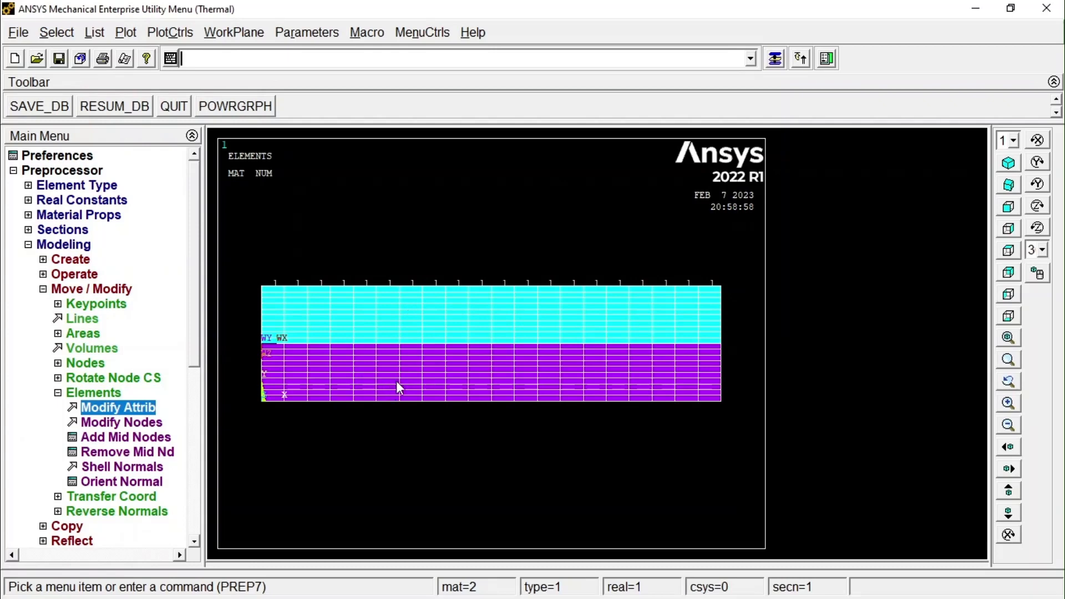
Define a new analysis in the Solution processor with Steady-State as the analysis type.
left_click(28, 244)
left_click(13, 171)
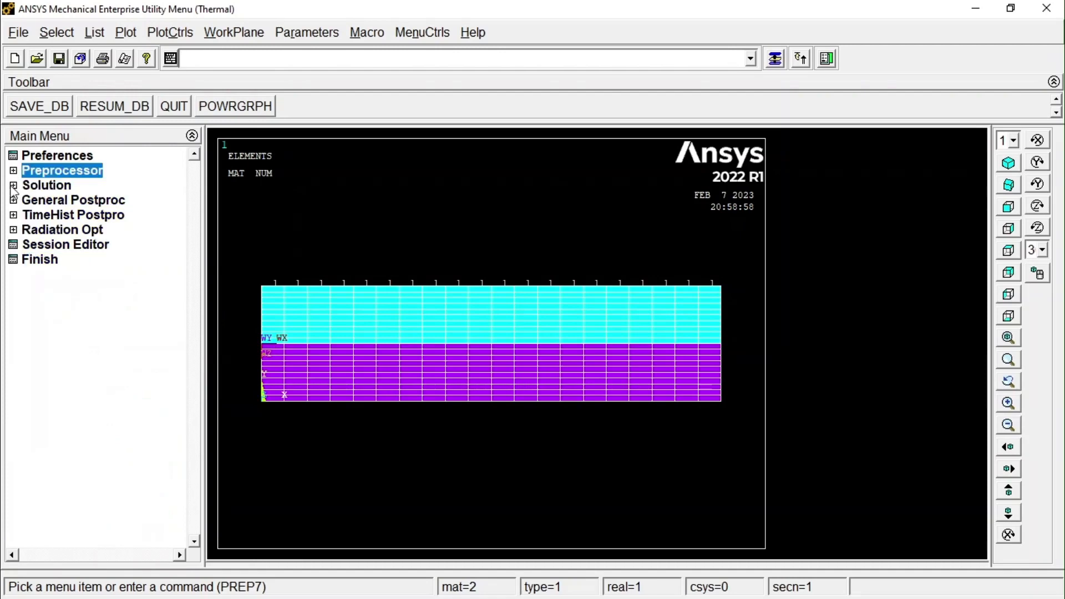
left_click(13, 186)
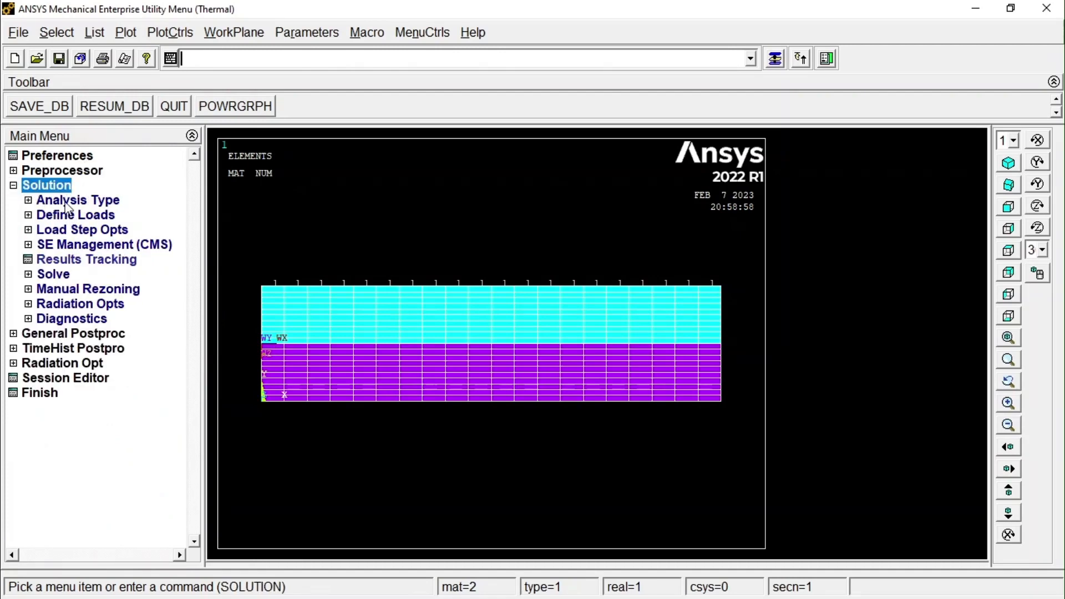
left_click(67, 201)
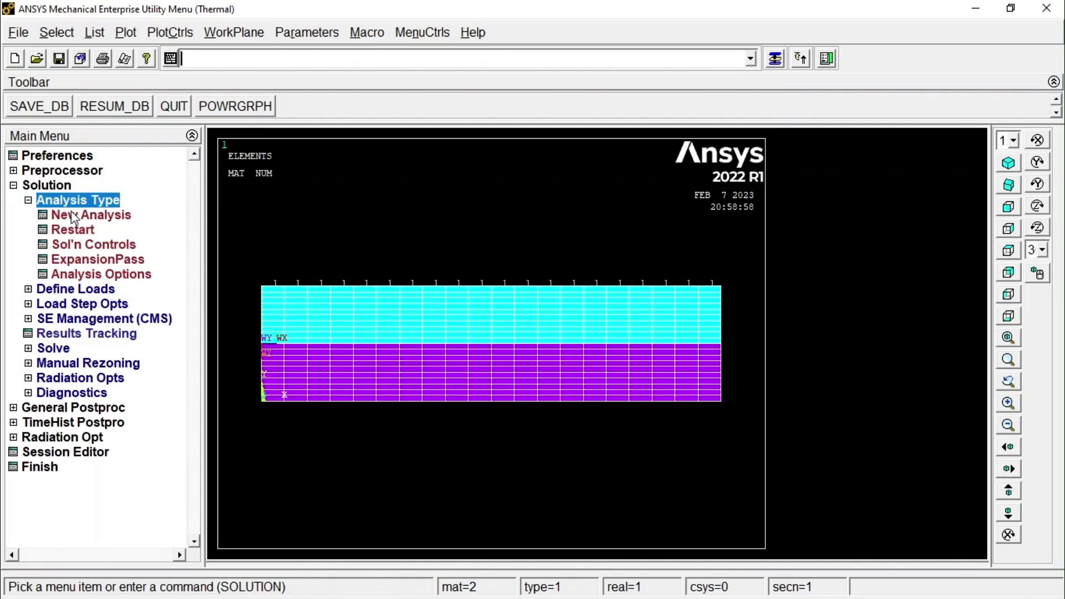
left_click(72, 215)
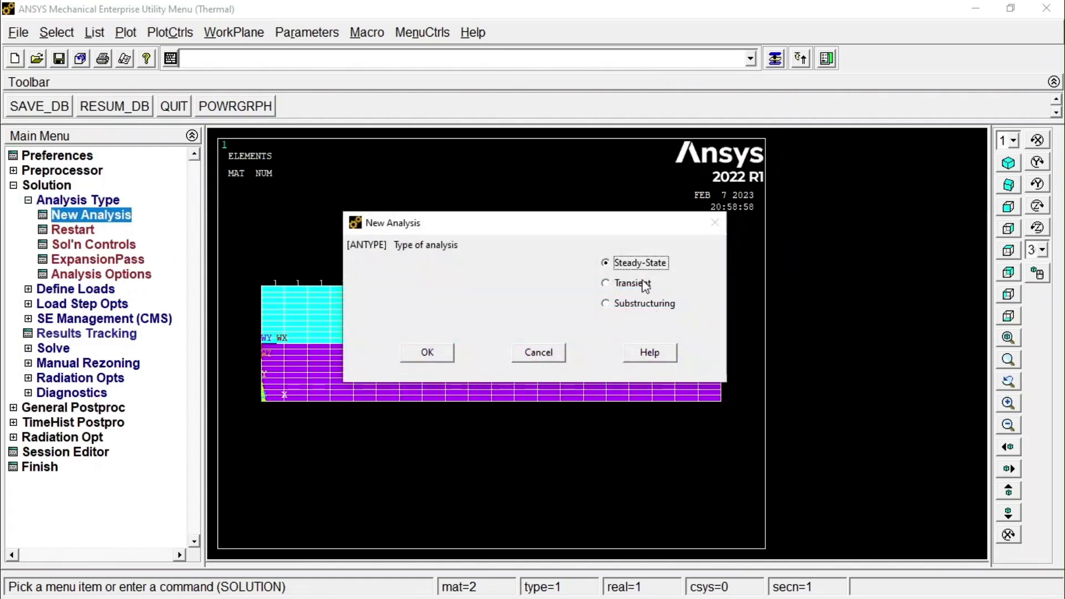
left_click(427, 352)
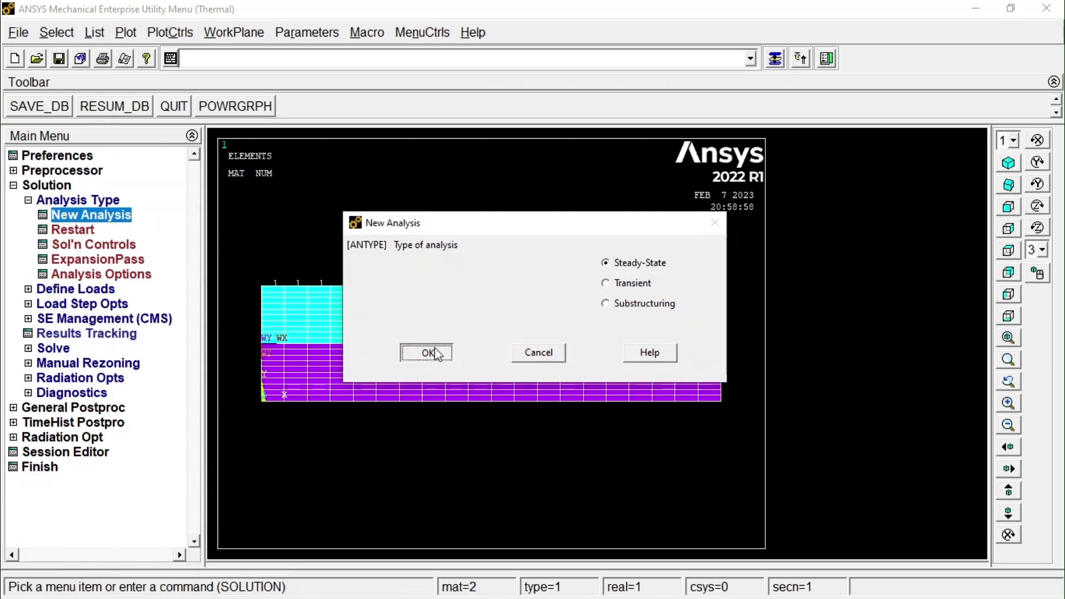
Set the reference temperature in the load settings to 30.
left_click(93, 290)
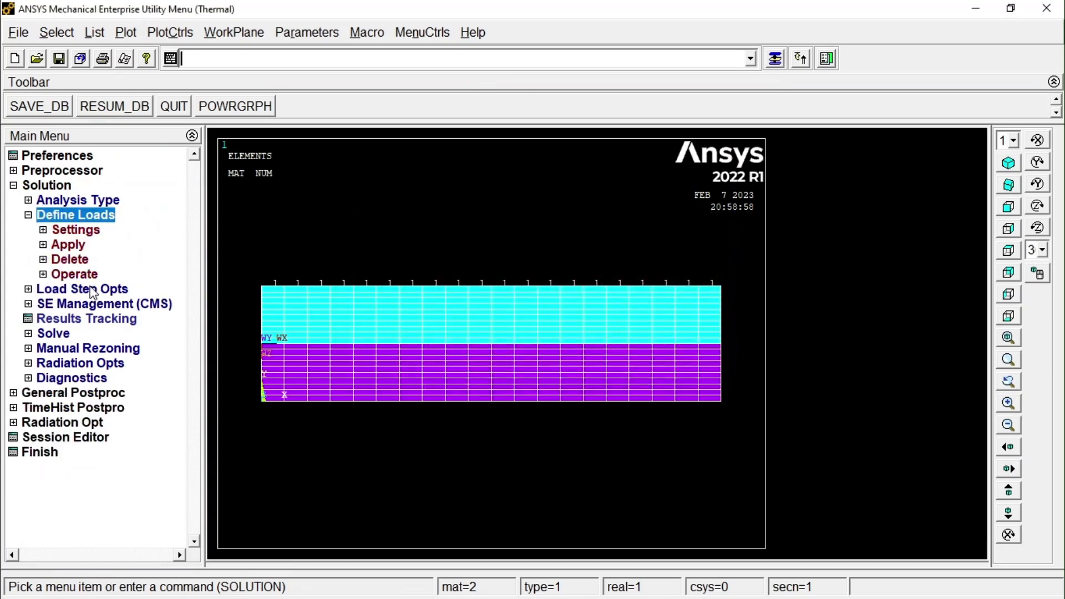
left_click(79, 230)
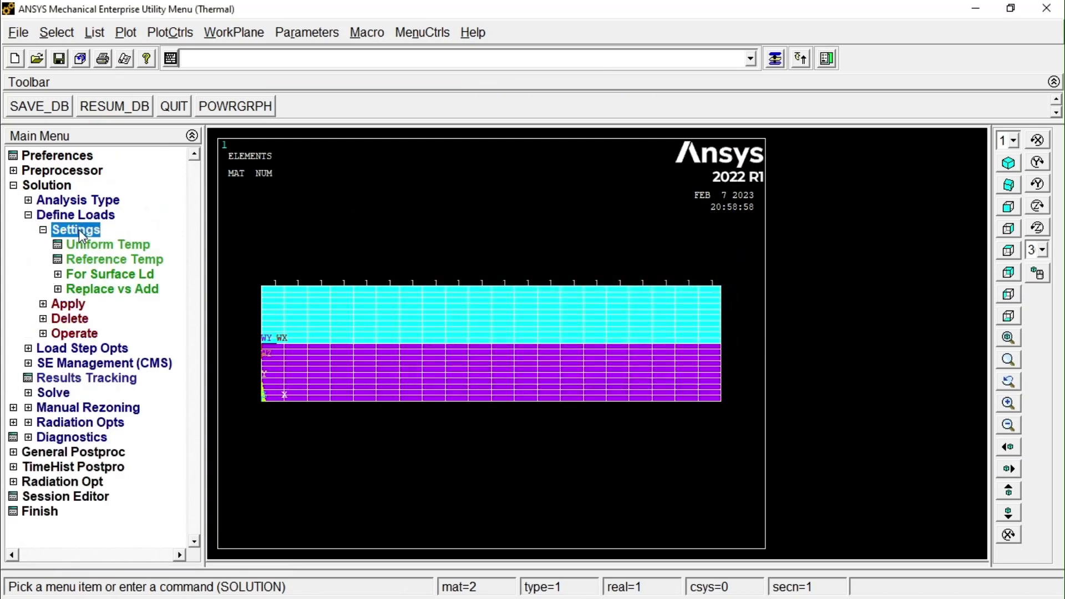
left_click(118, 261)
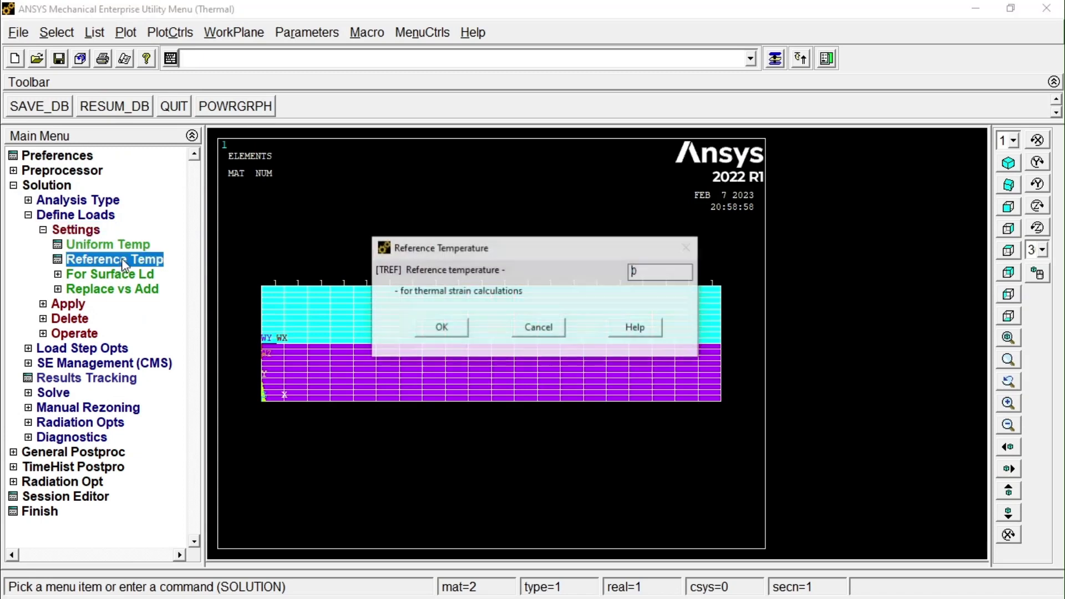
double_click(649, 273)
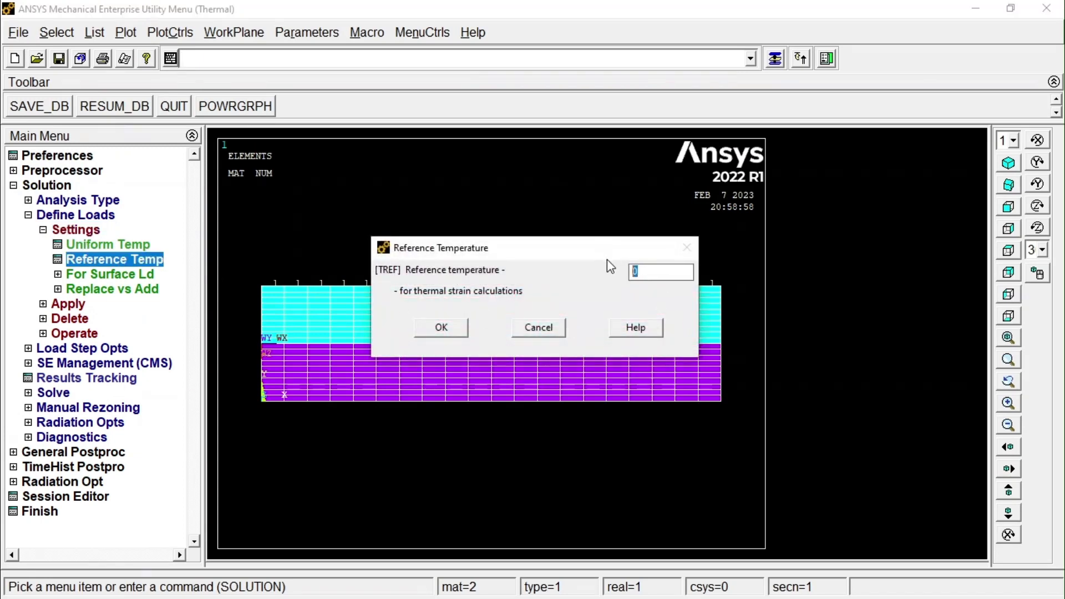
type("30")
left_click(444, 329)
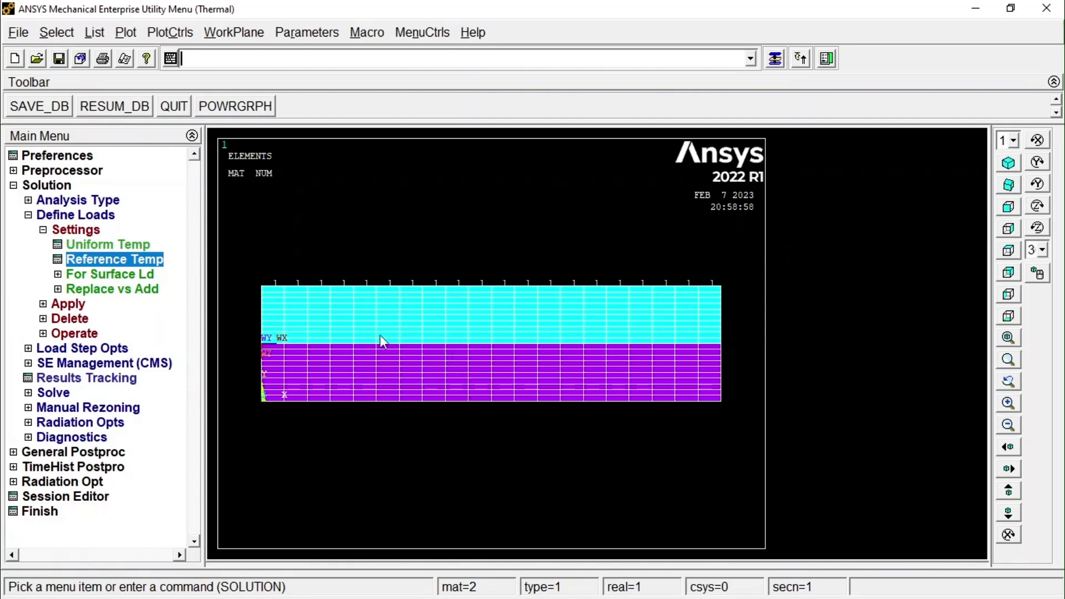
Apply a constant temperature (TEMP) load of 200 to all nodes along the left edge of both layers.
left_click(78, 304)
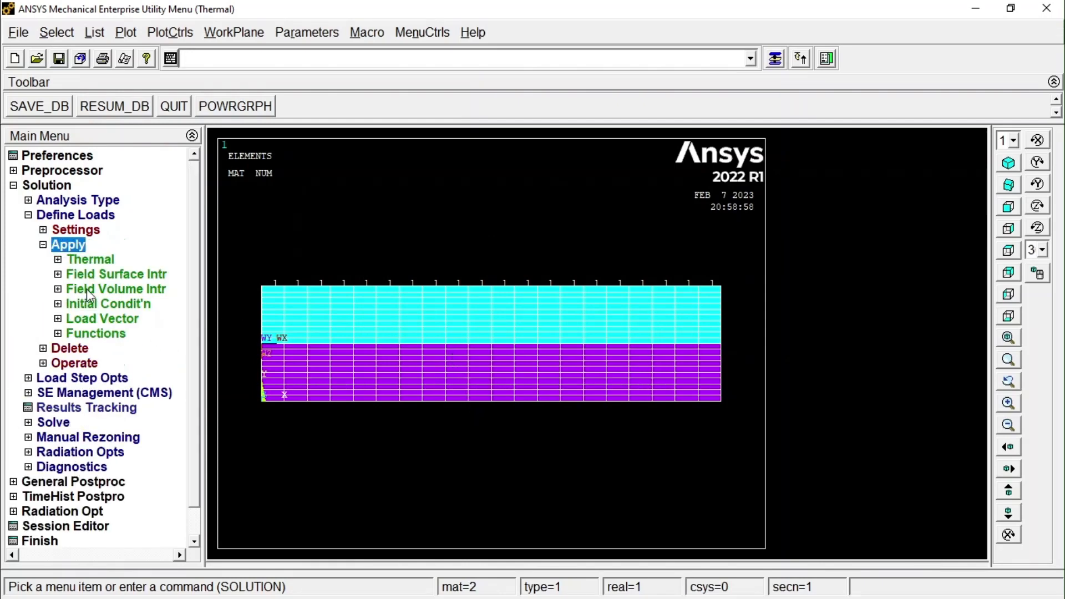
left_click(91, 260)
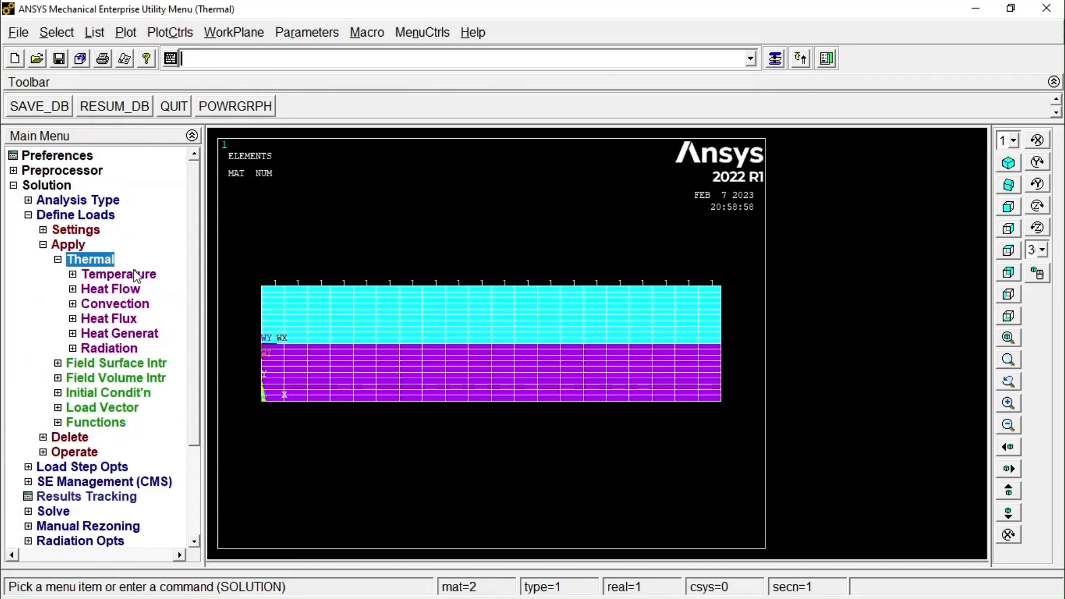
left_click(110, 272)
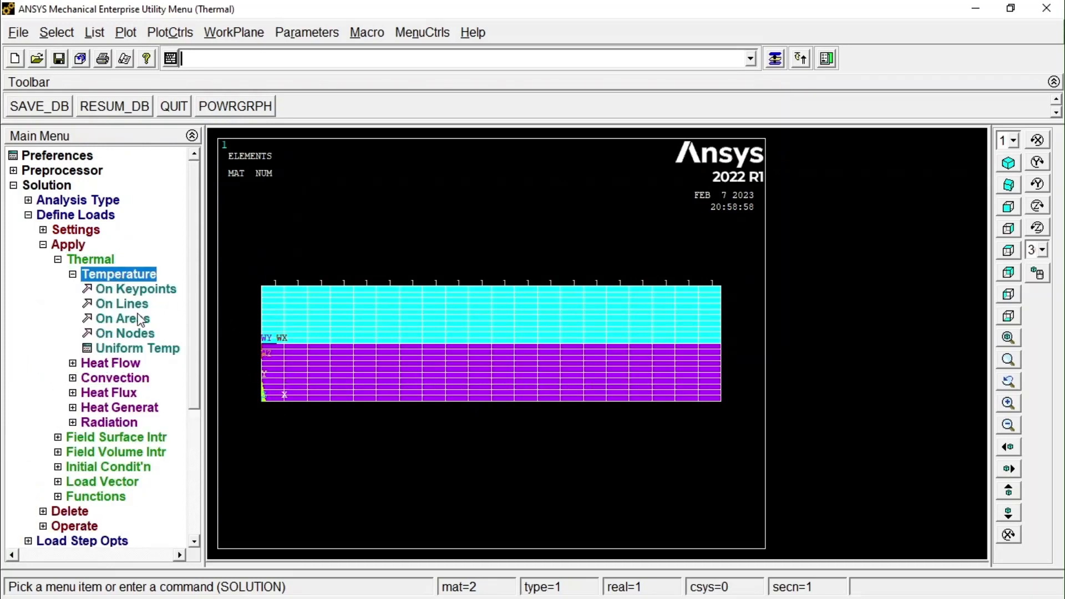
left_click(128, 334)
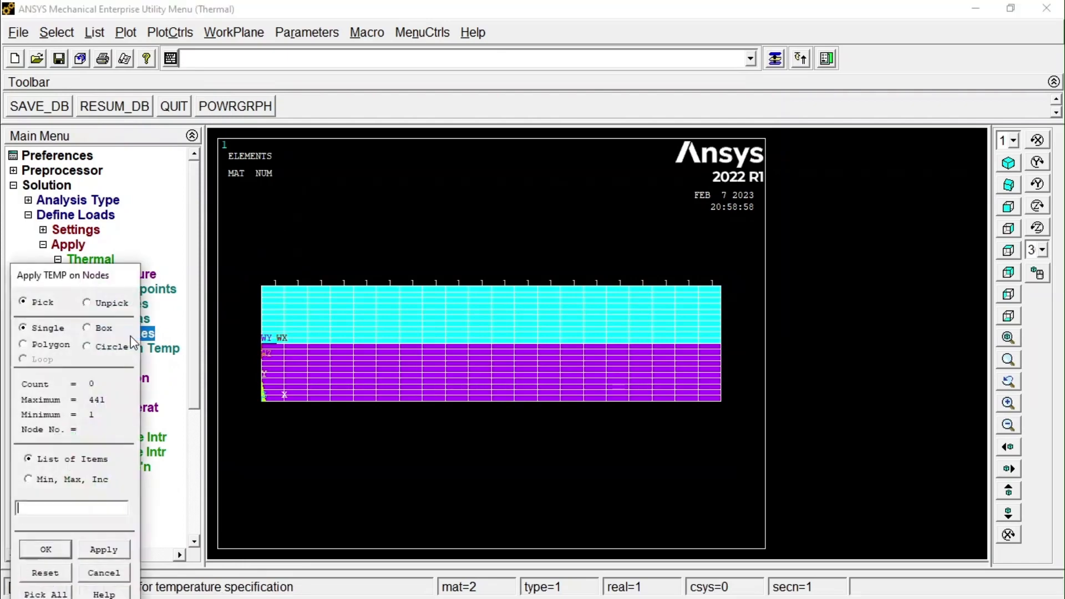
left_click(87, 327)
left_click_drag(240, 259, 273, 430)
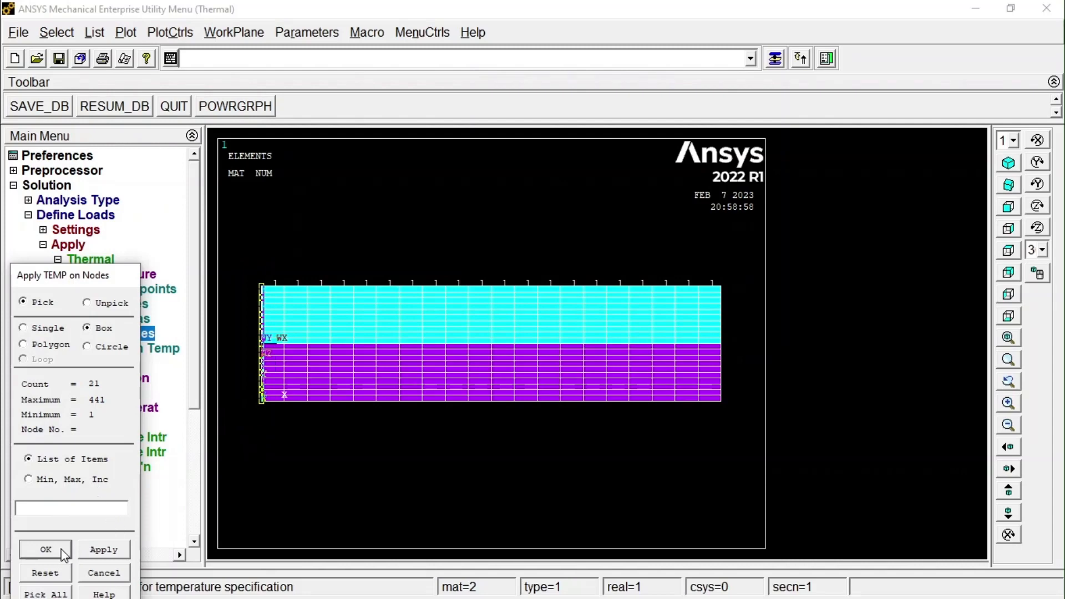
left_click(46, 550)
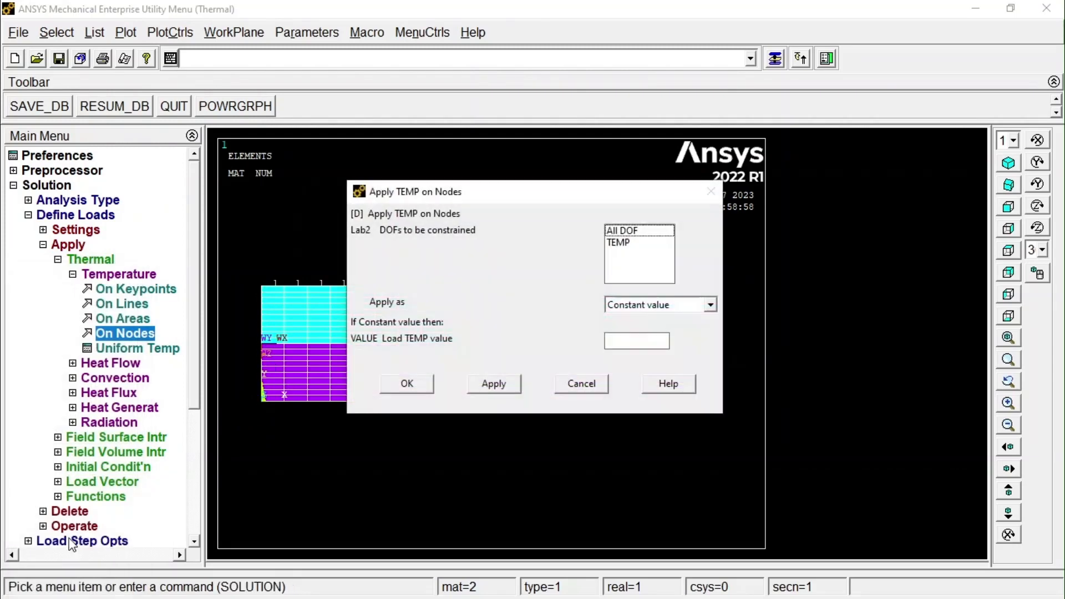
left_click(624, 244)
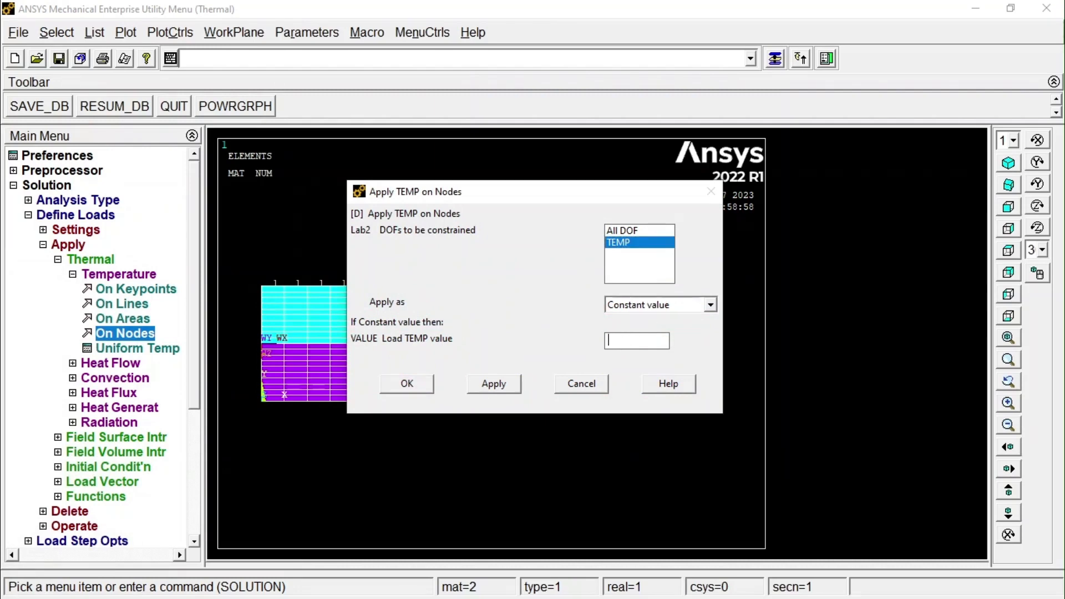
type("200")
left_click(407, 385)
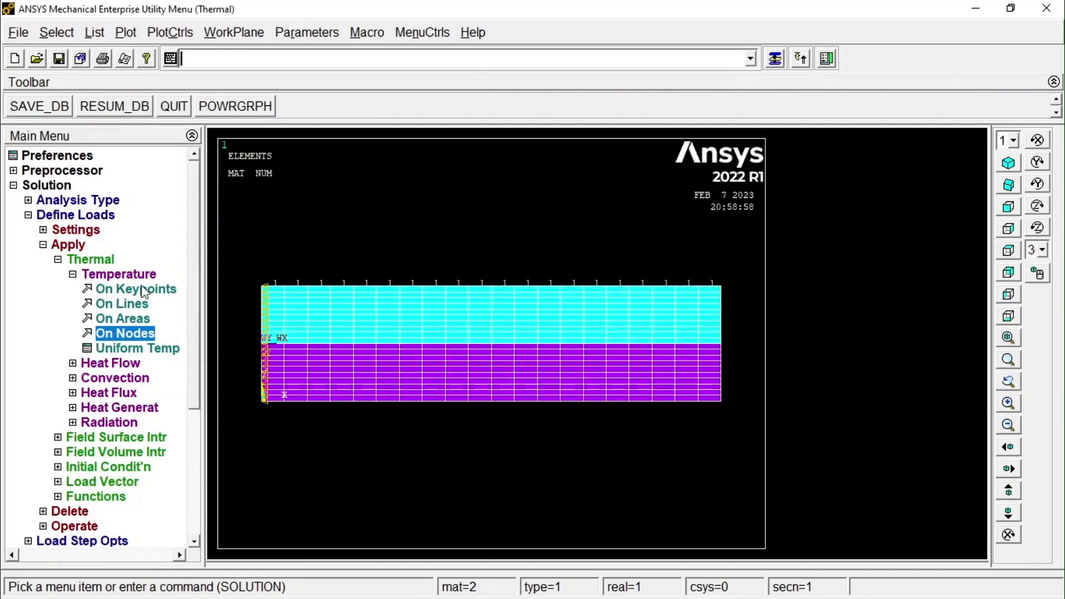
Pick the nodes along the upper, lower and right edges of the two-layer mesh for a convection load.
left_click(73, 275)
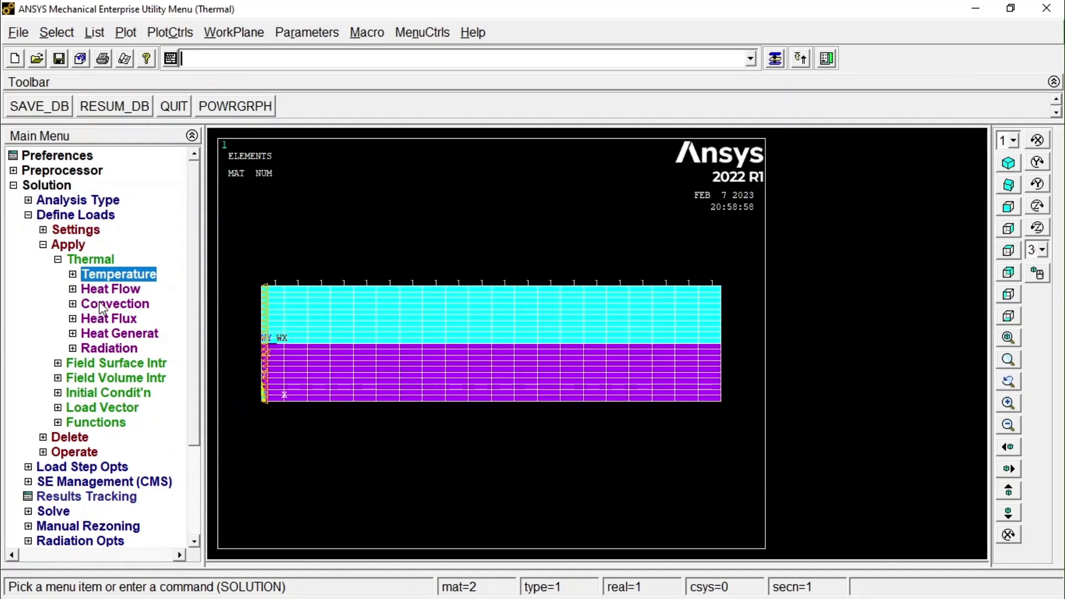
left_click(76, 309)
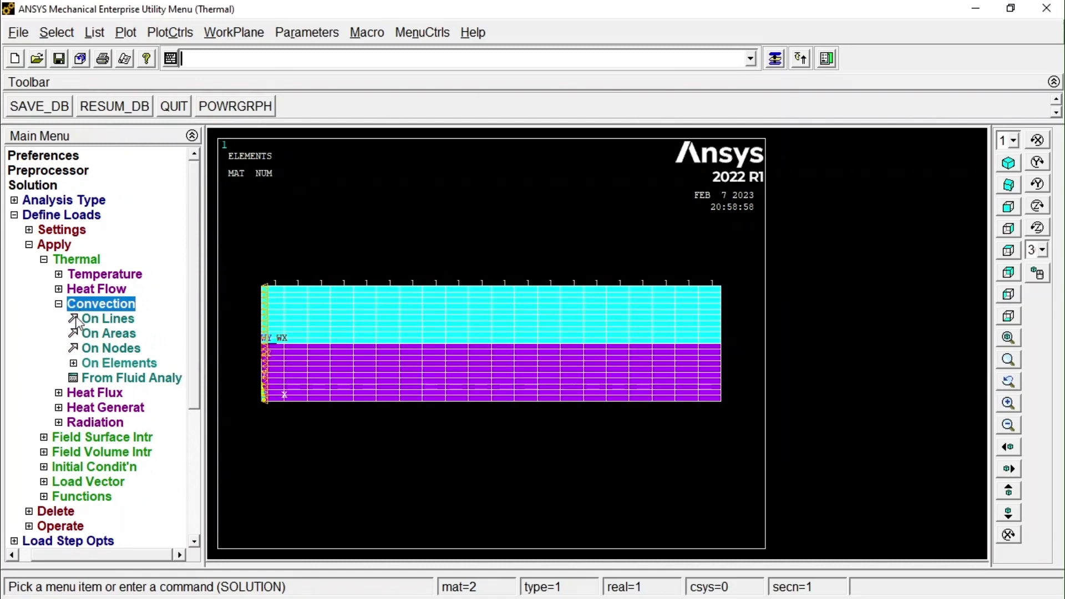
left_click(94, 351)
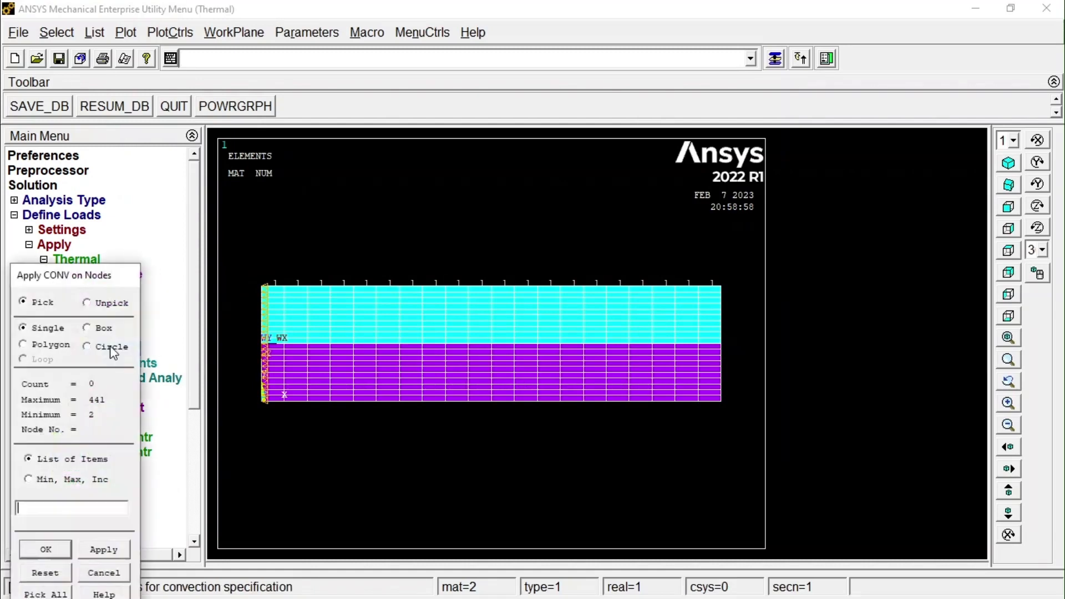
left_click(87, 327)
left_click_drag(243, 253, 724, 269)
scroll(354, 274, "up", 2)
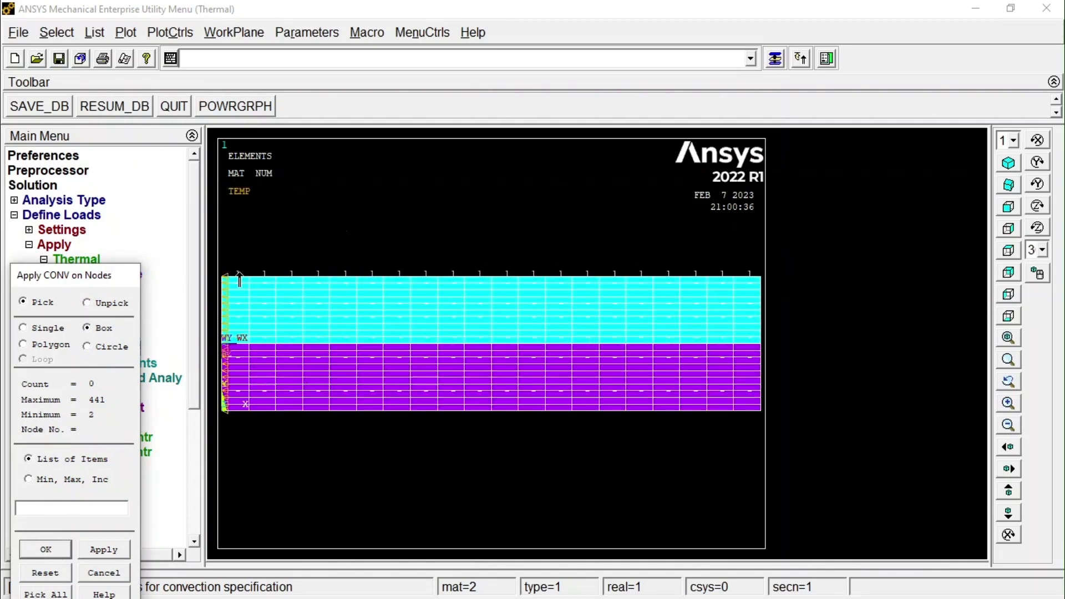
scroll(245, 262, "down", 1)
left_click_drag(229, 240, 751, 292)
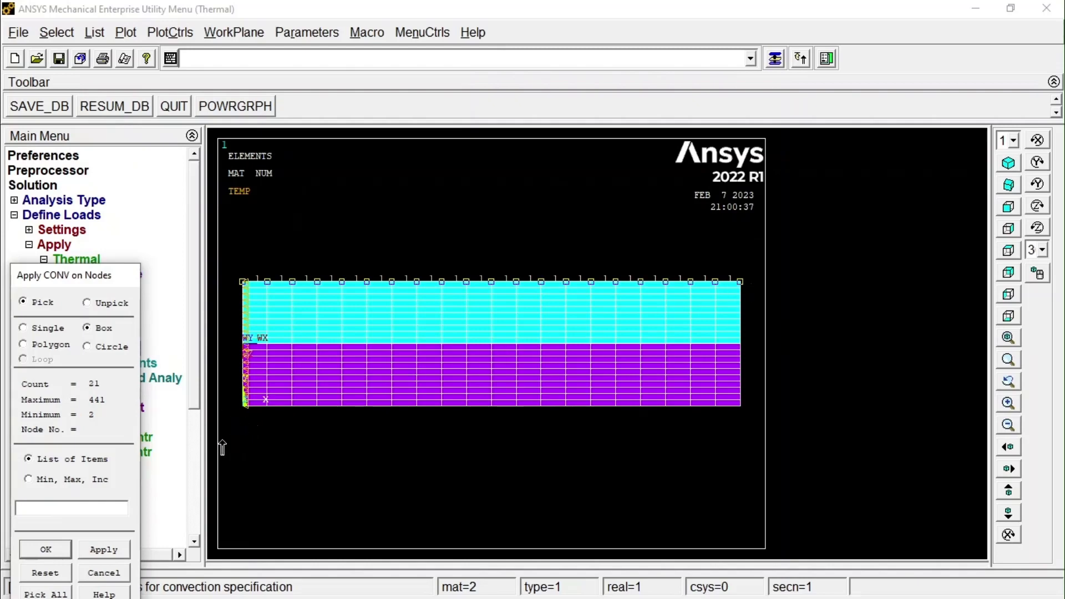
left_click_drag(225, 440, 757, 404)
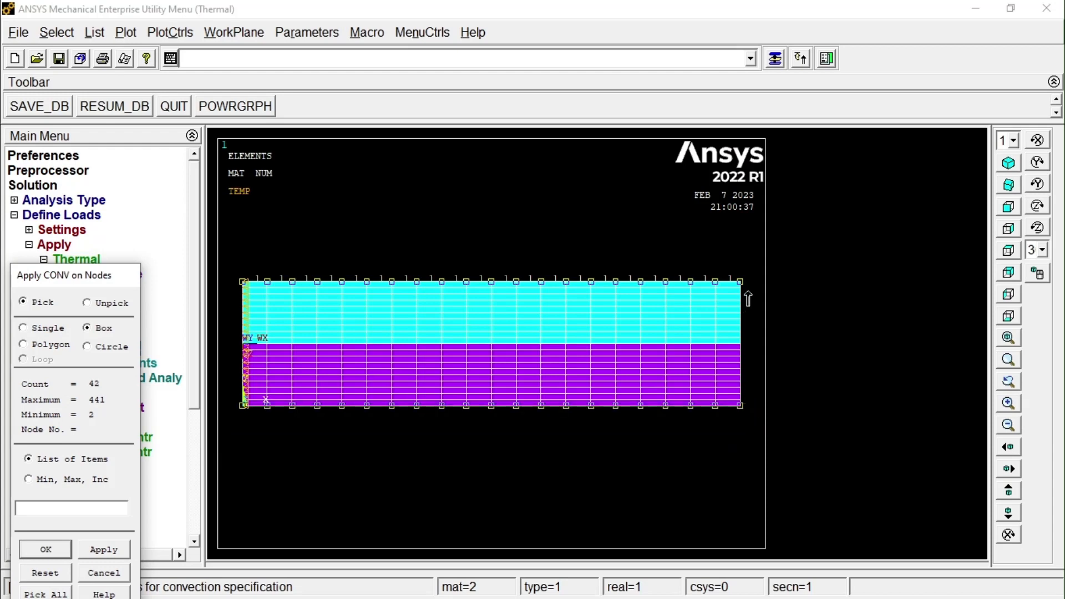
left_click_drag(763, 264, 732, 421)
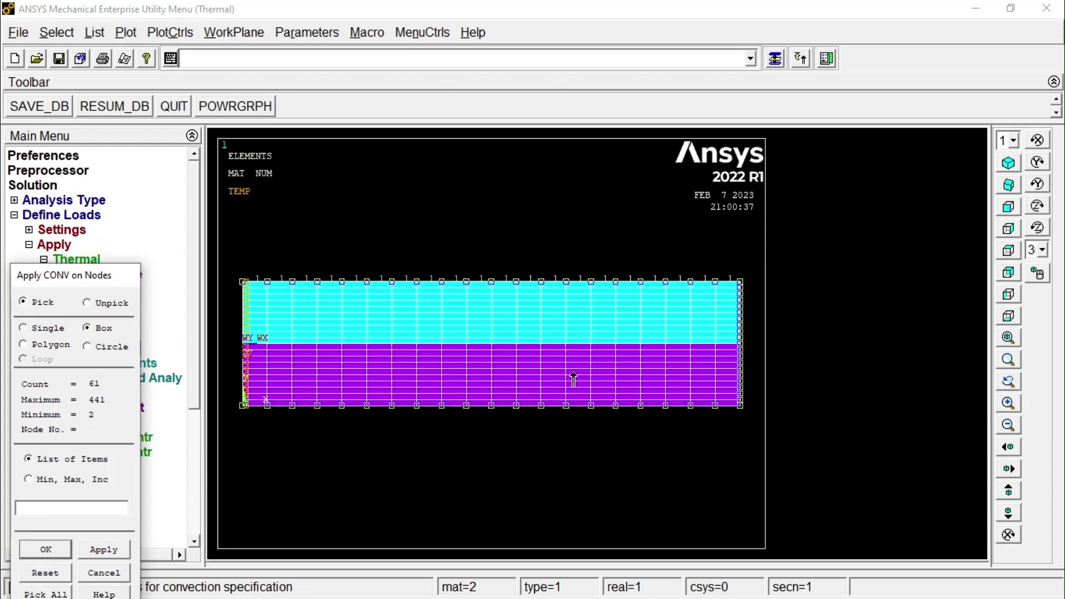
left_click(37, 548)
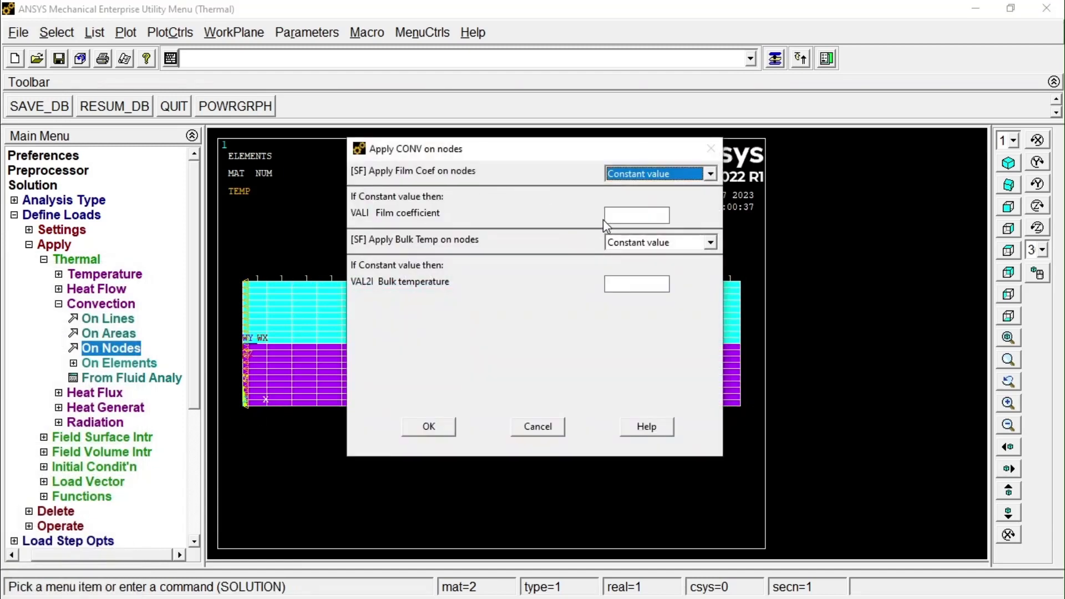
Apply convection to the picked edge nodes with a constant film coefficient of 10 and bulk temperature of 30.
left_click(635, 217)
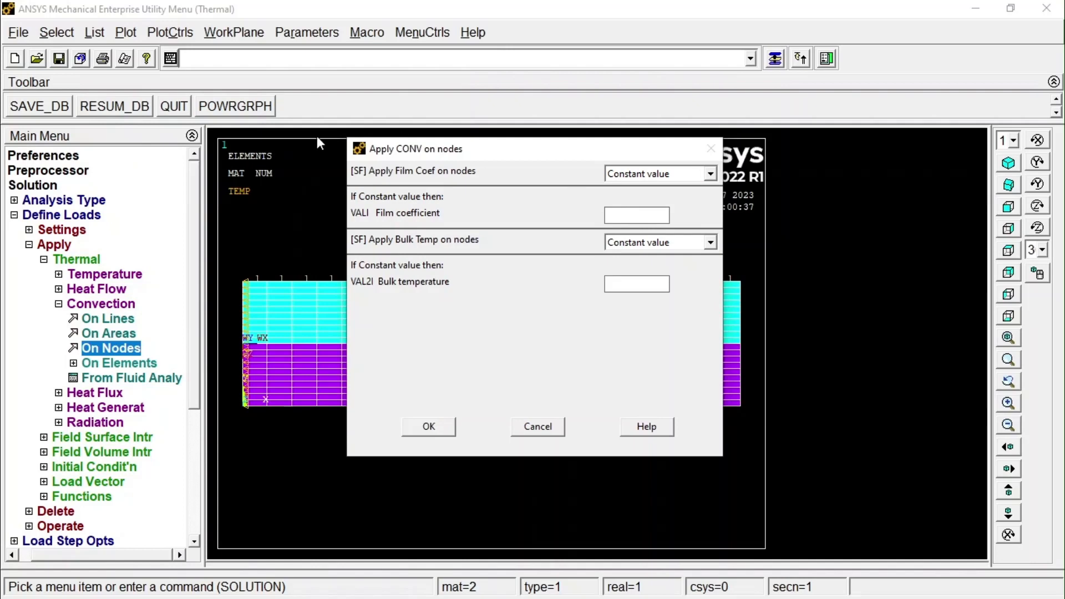
type("10")
left_click(639, 283)
type("30")
left_click(426, 428)
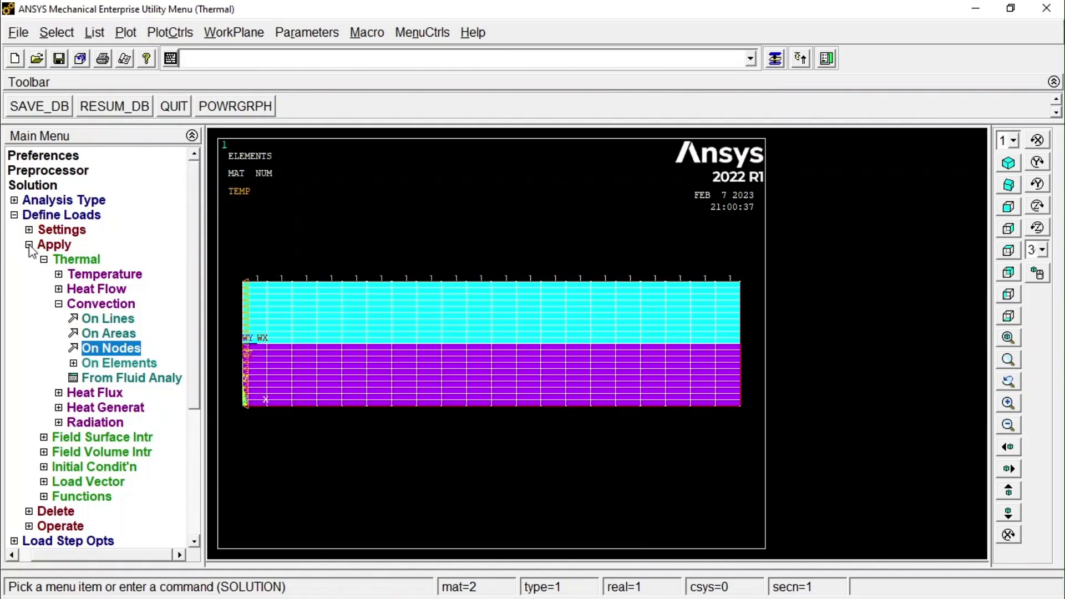
Solve the current load step and close the solution note and status windows.
left_click(14, 215)
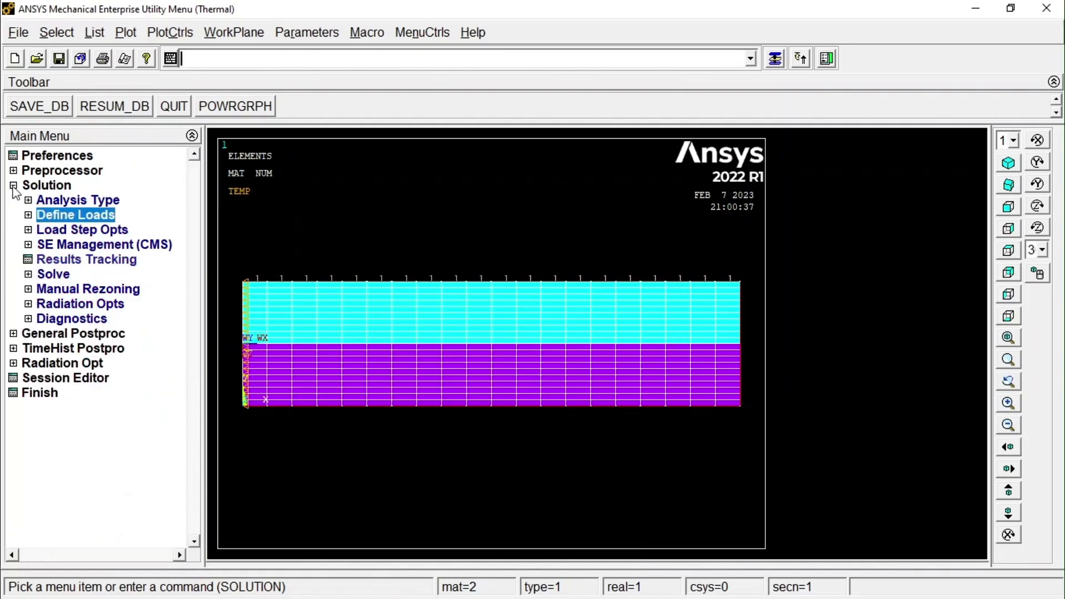
left_click(53, 274)
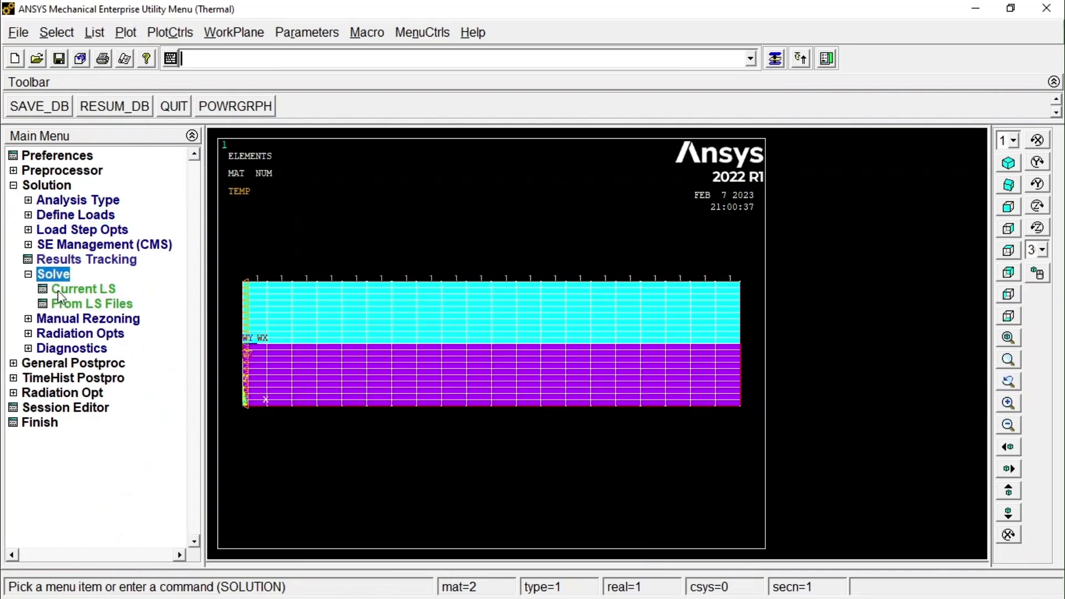
left_click(58, 290)
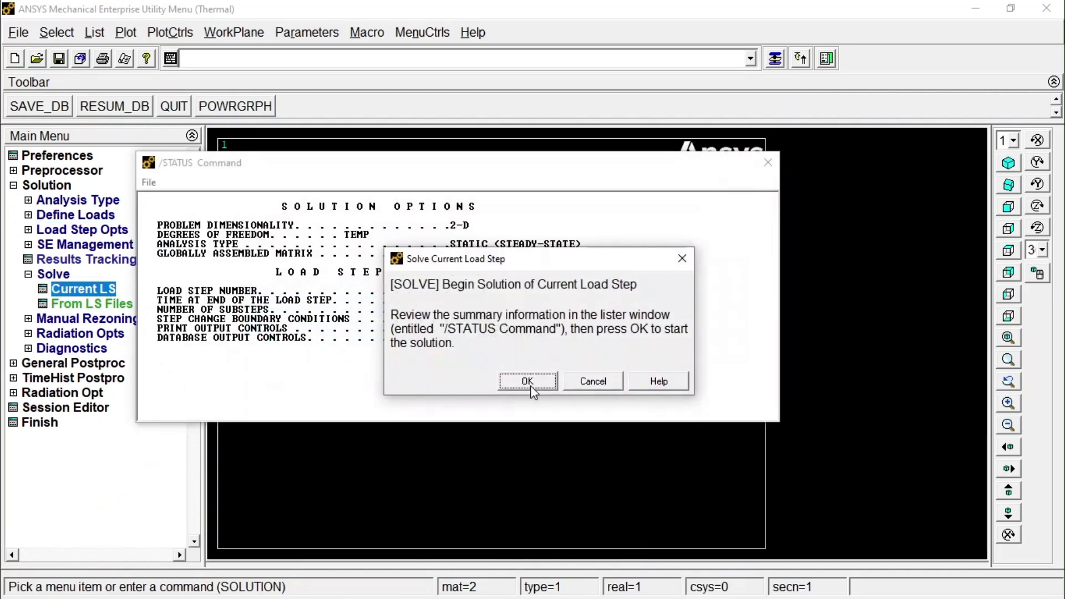
left_click(527, 379)
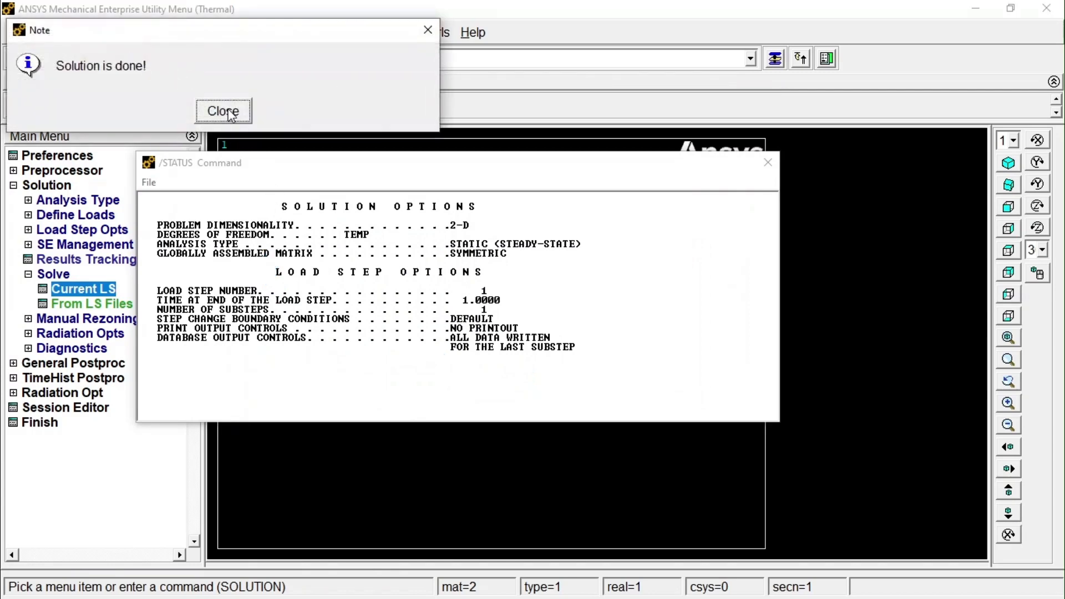
left_click(227, 112)
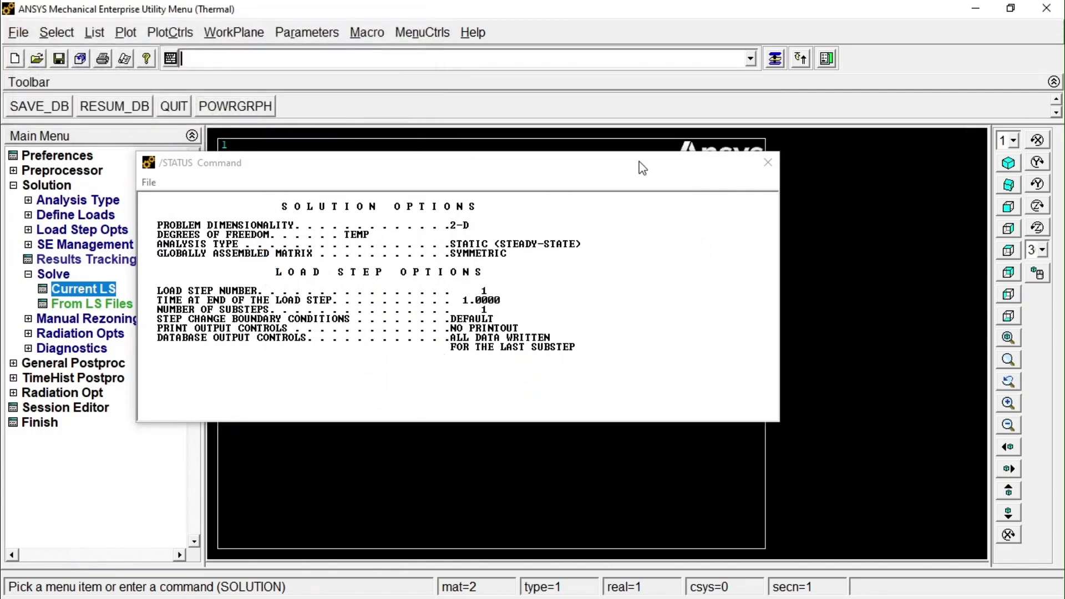
left_click(766, 165)
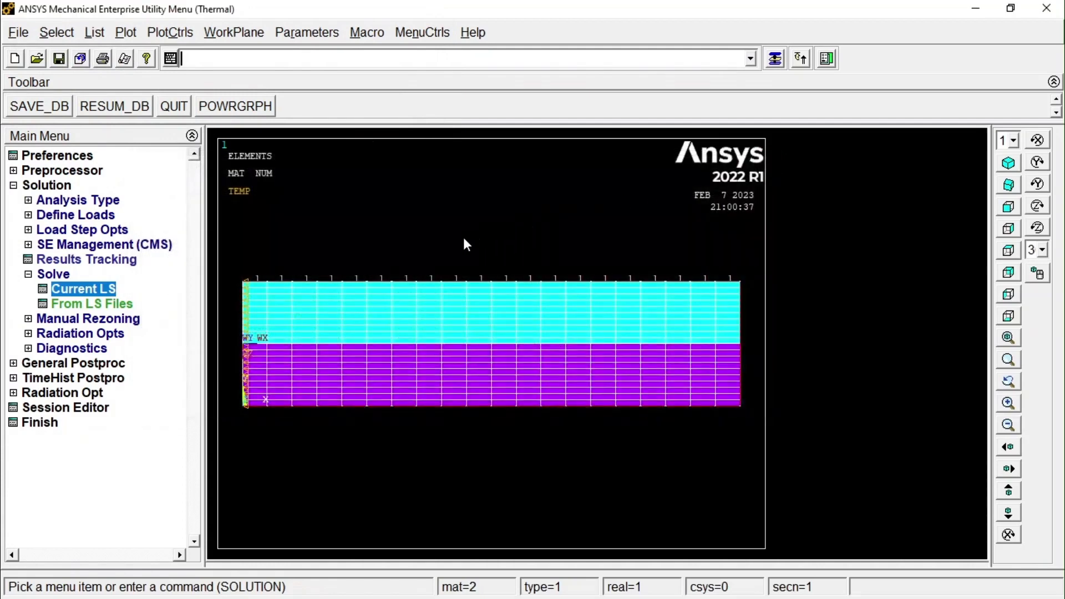
Read the first set of results in the General Postprocessor.
left_click(15, 186)
left_click(50, 200)
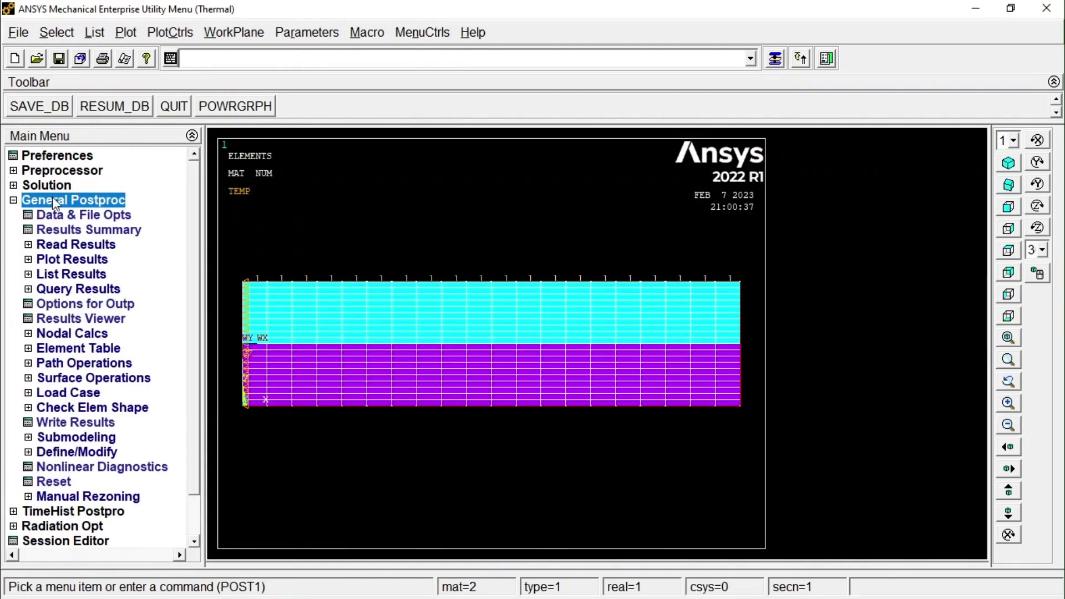
left_click(91, 244)
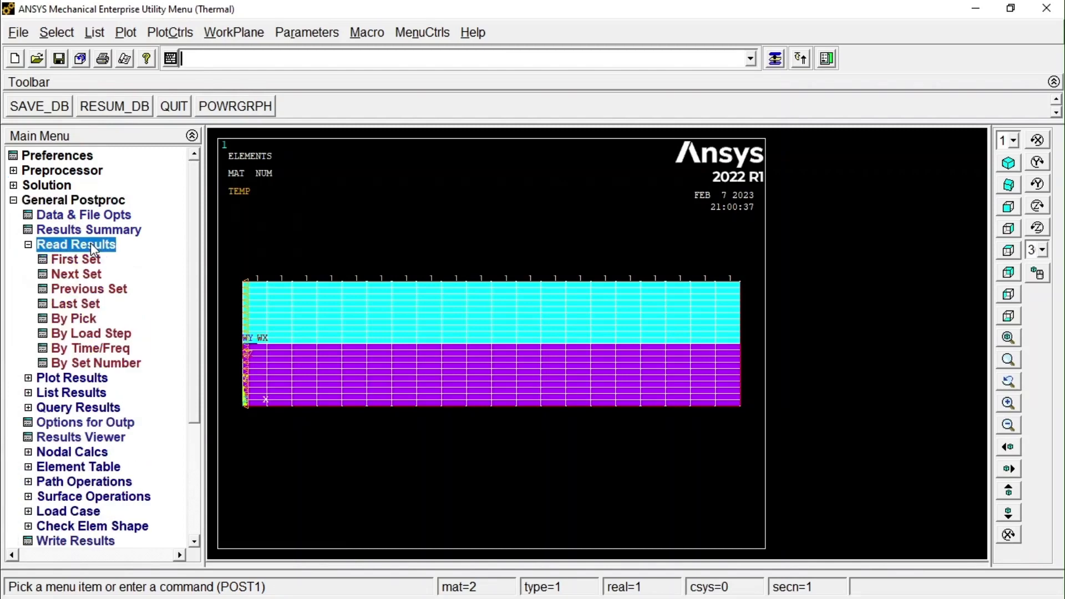
left_click(86, 259)
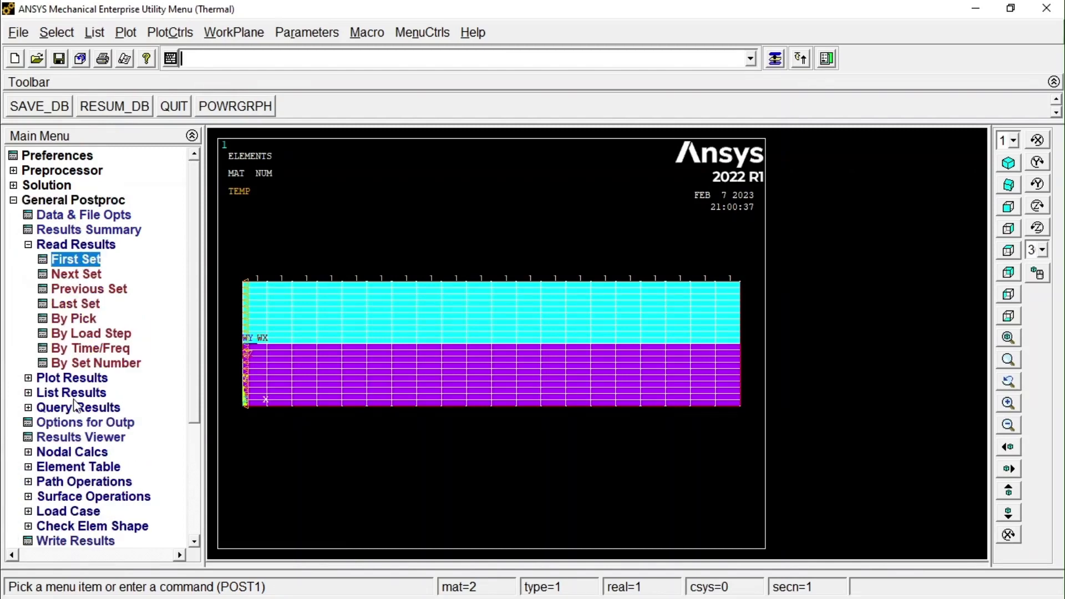
Plot the nodal temperature from the DOF solution as a contour plot, showing the deformed shape only.
left_click(84, 377)
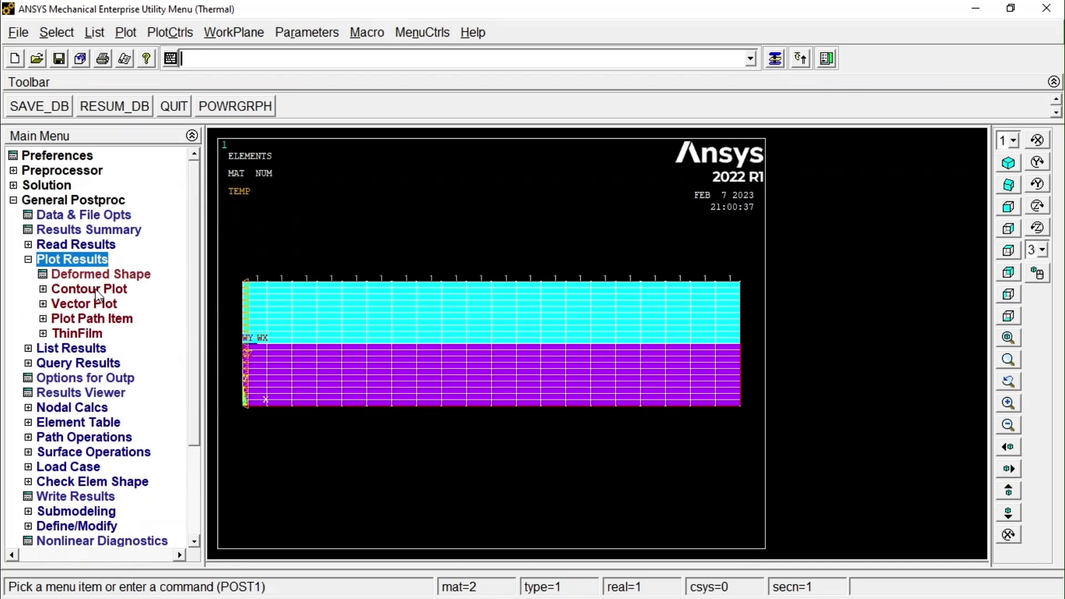
left_click(77, 288)
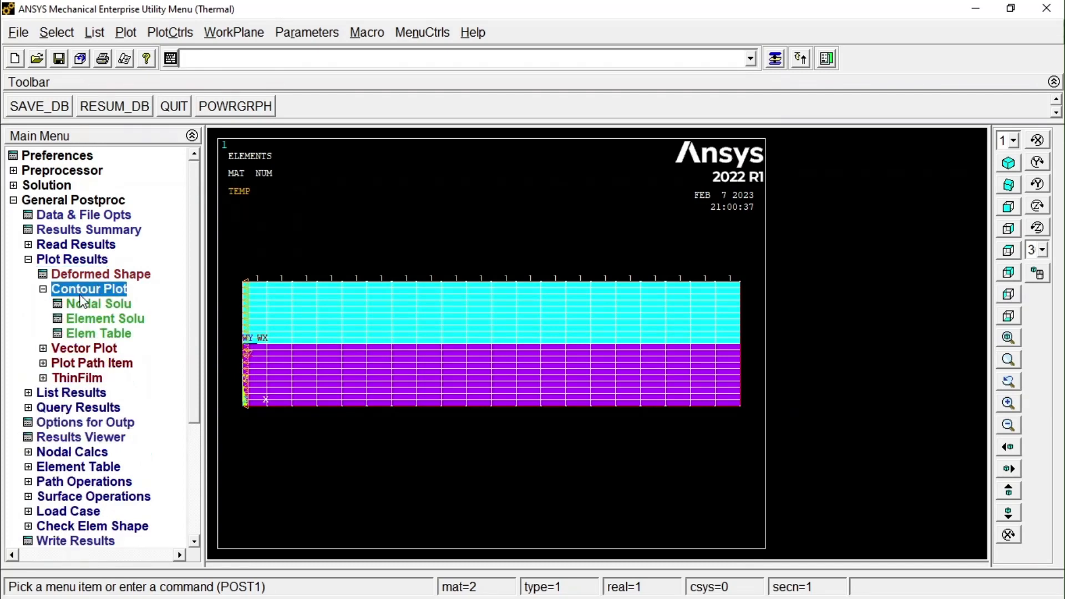
left_click(83, 303)
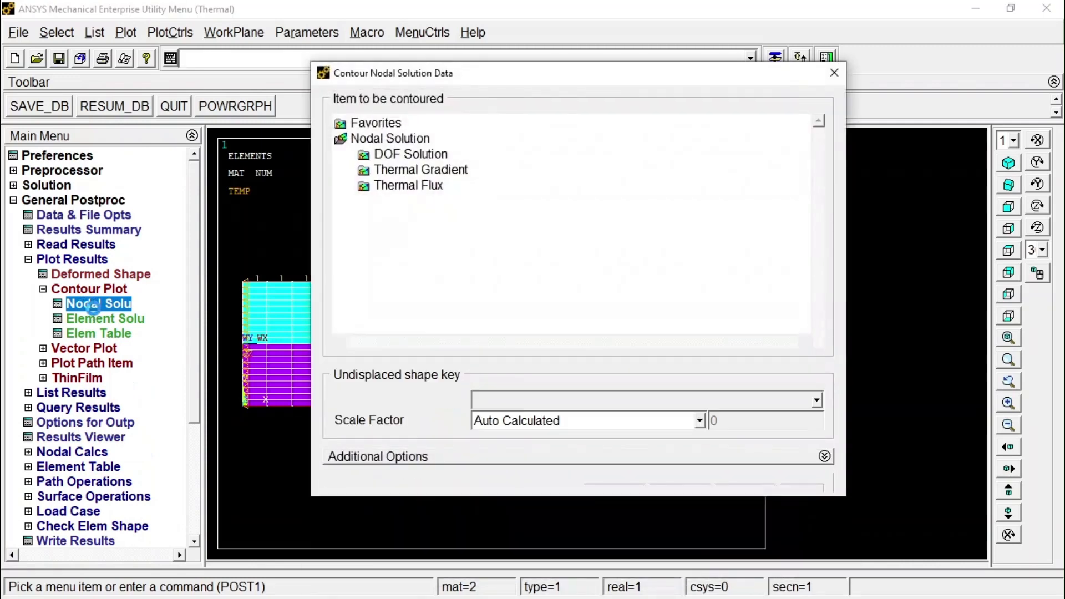
left_click(442, 158)
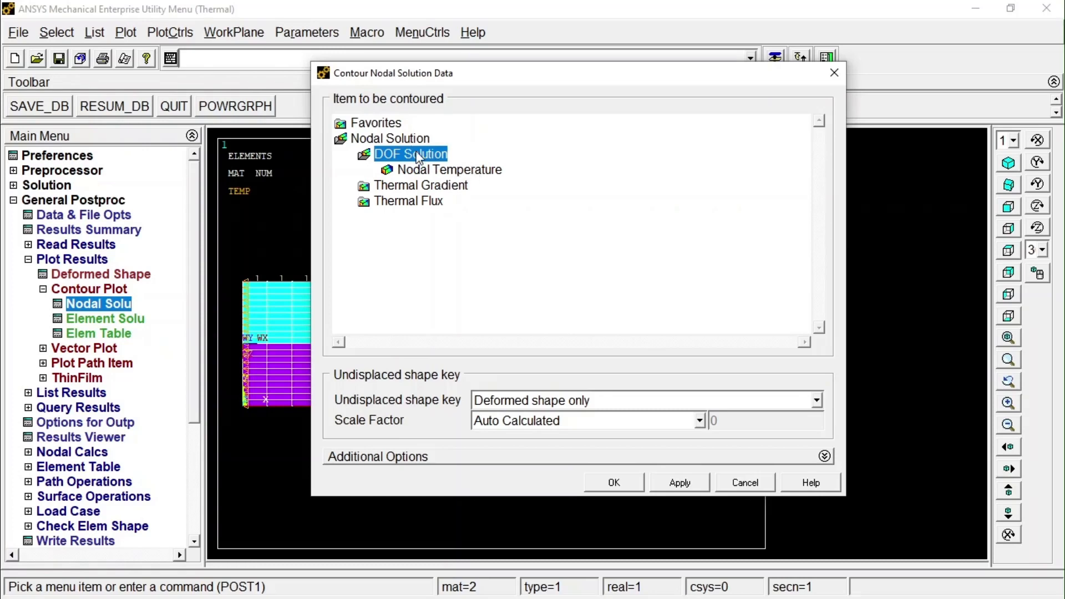
left_click(482, 170)
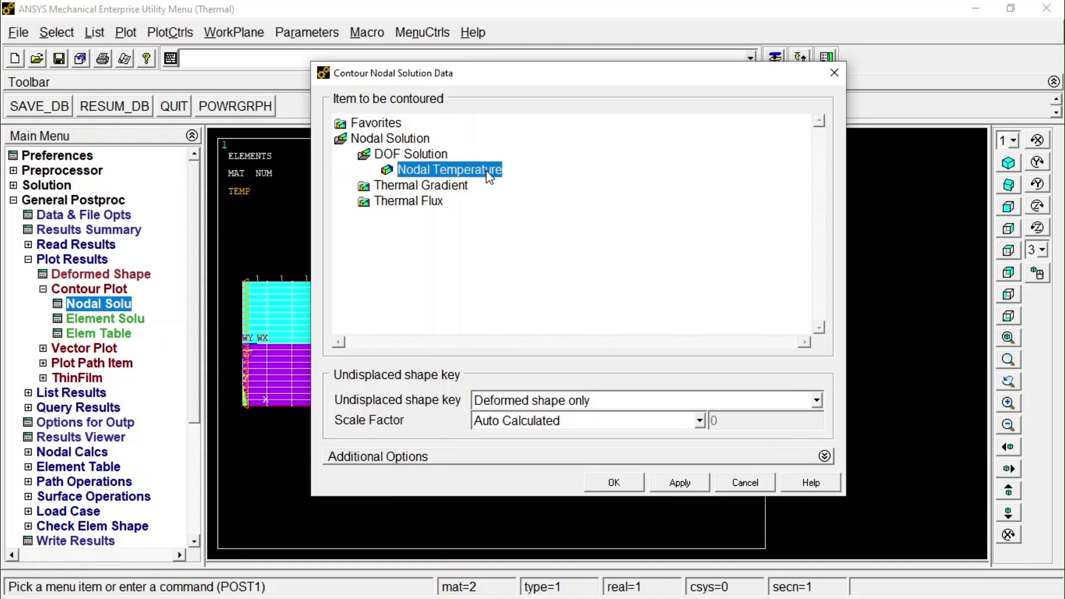
left_click(627, 480)
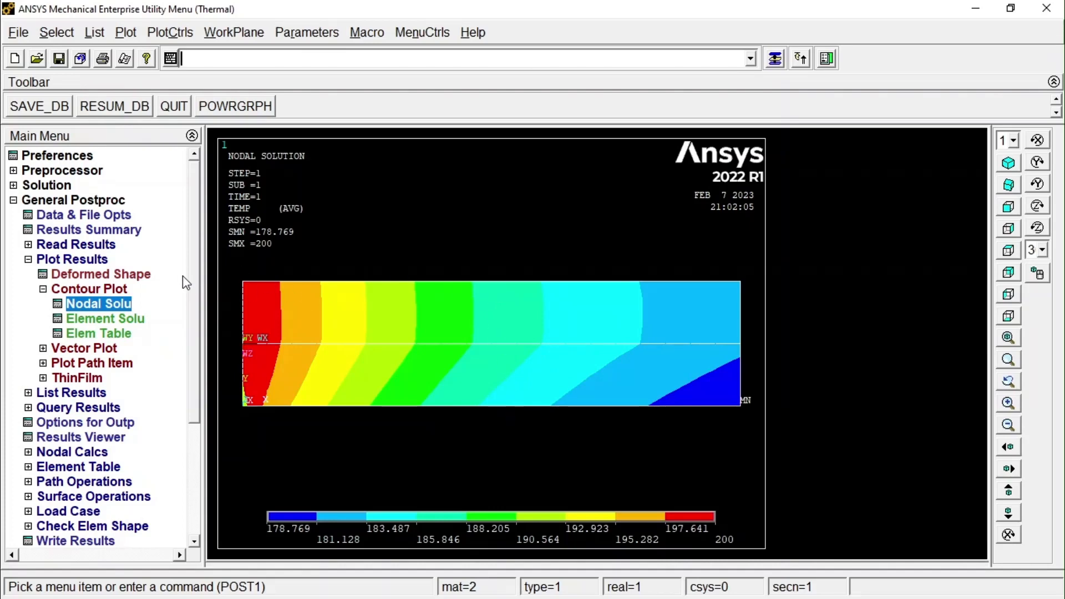
Define path p1 by nodes between the lower and upper corners of the plate's right edge, with 30 data sets and 20 divisions.
left_click(30, 260)
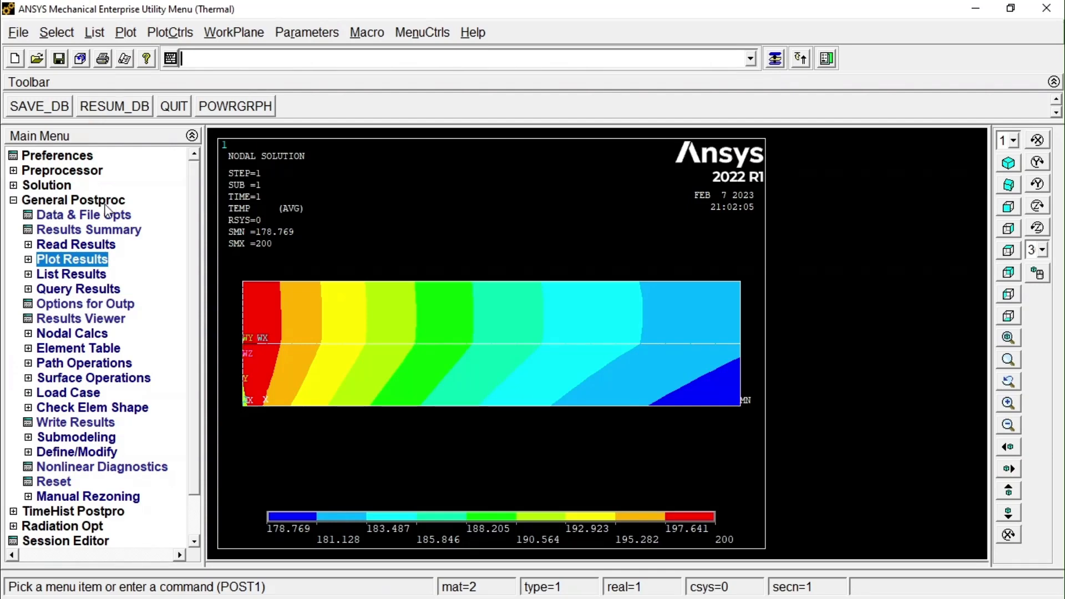
left_click(76, 364)
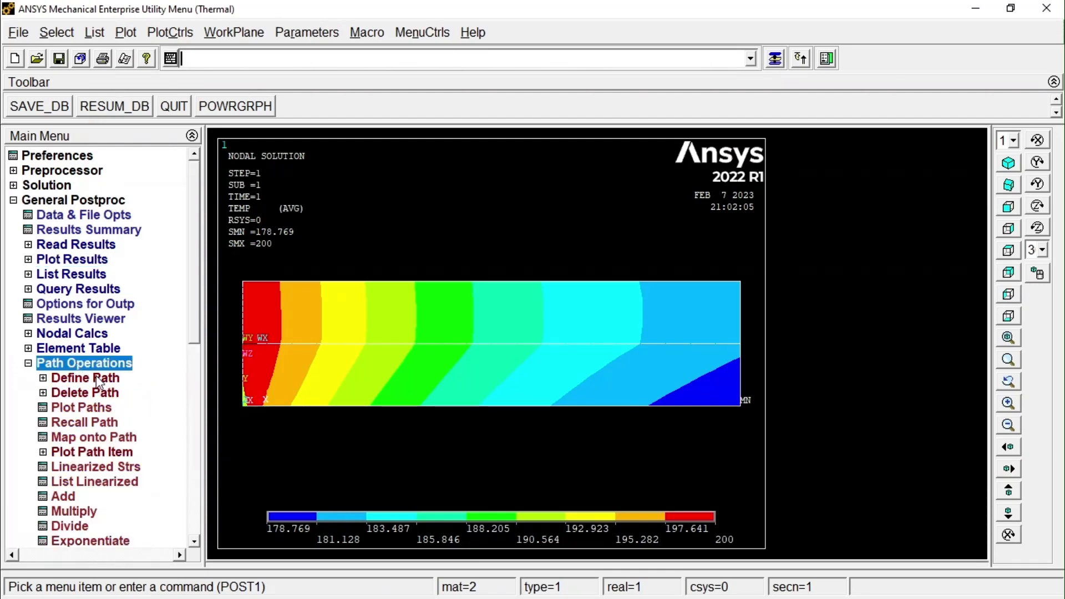
left_click(97, 378)
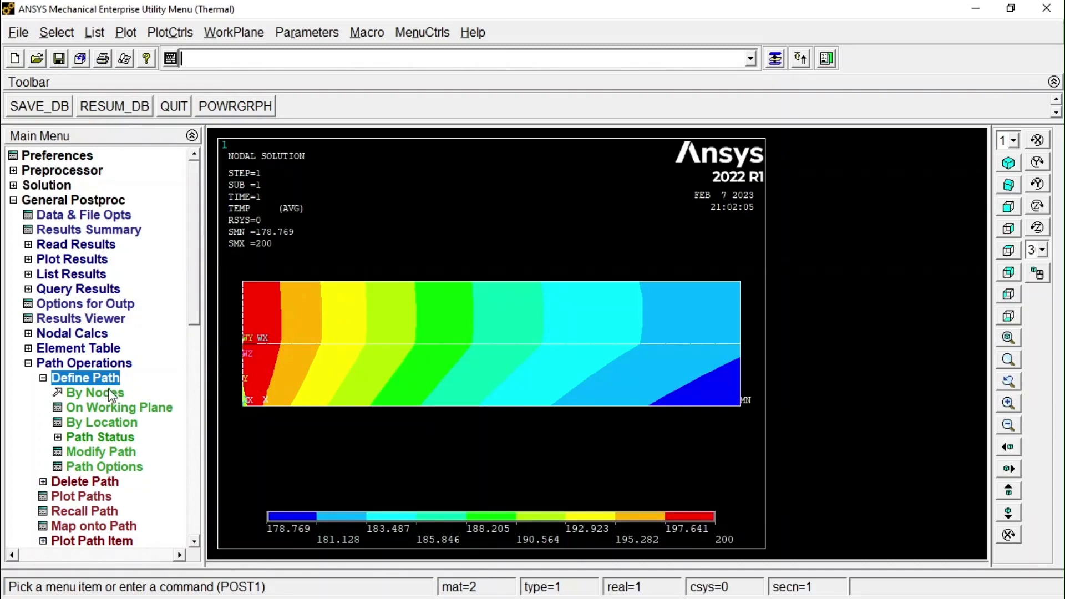
left_click(113, 396)
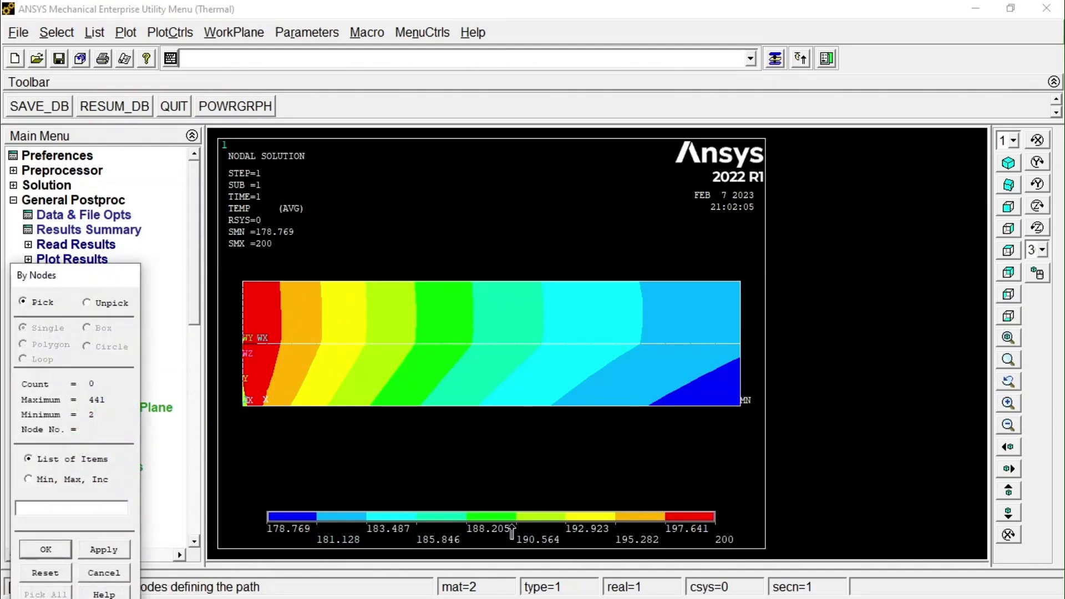
left_click(740, 409)
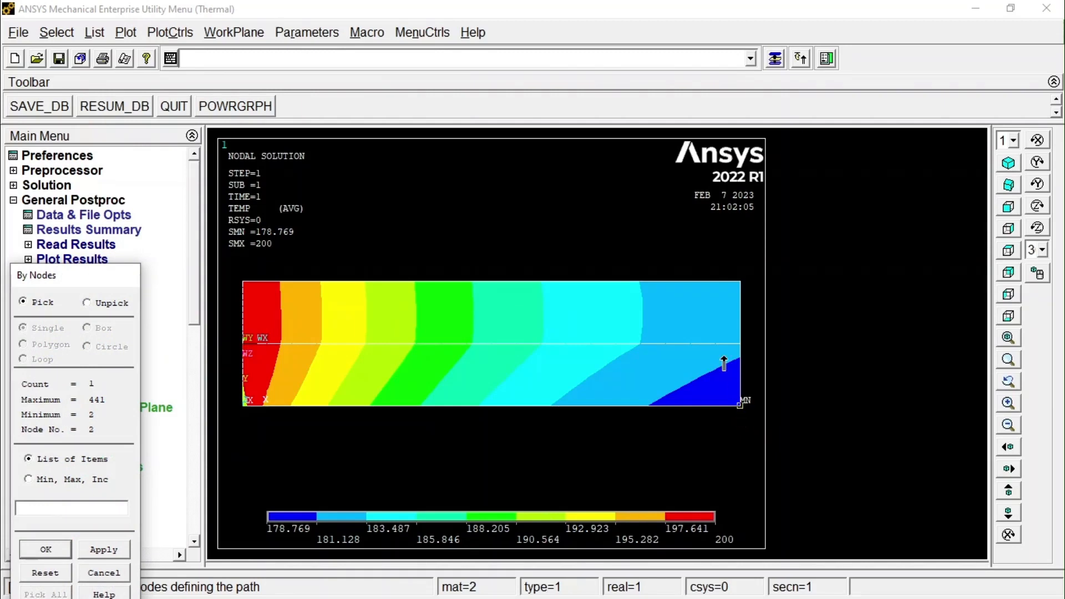
left_click(741, 284)
left_click(48, 546)
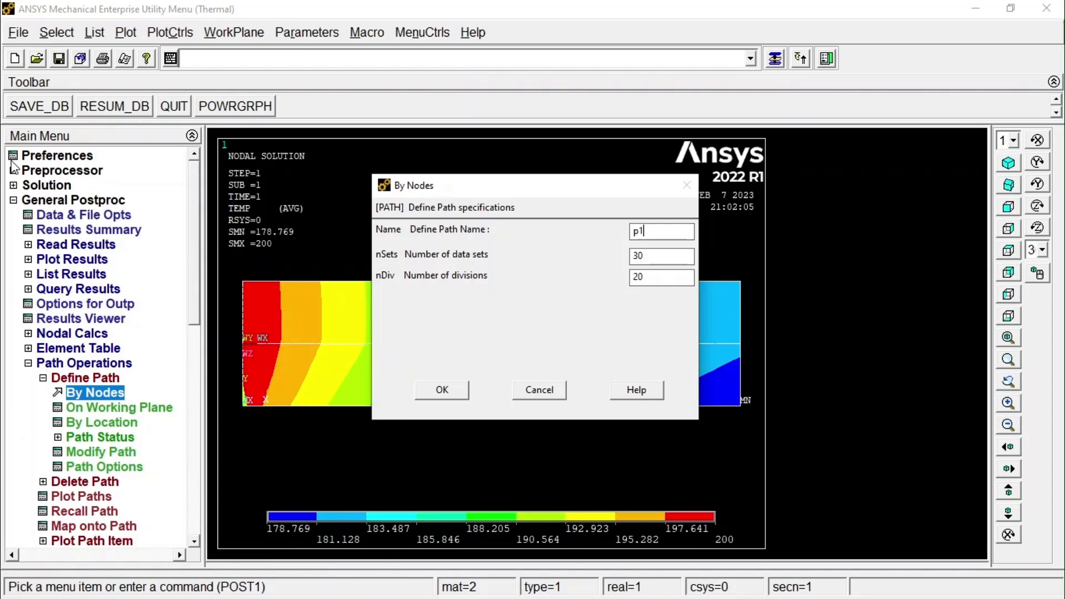
left_click(461, 390)
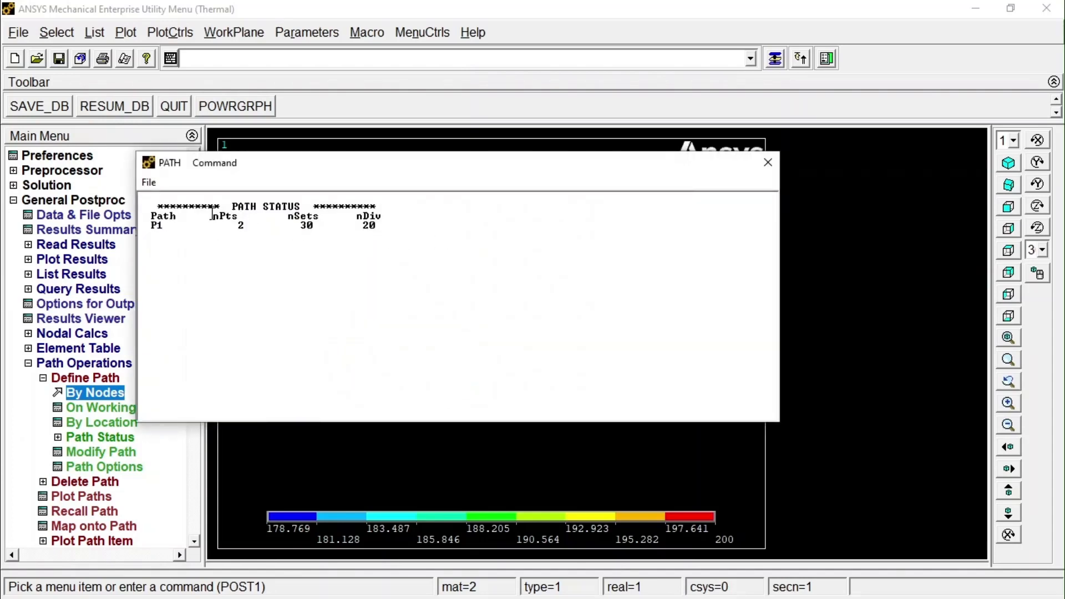
left_click(768, 162)
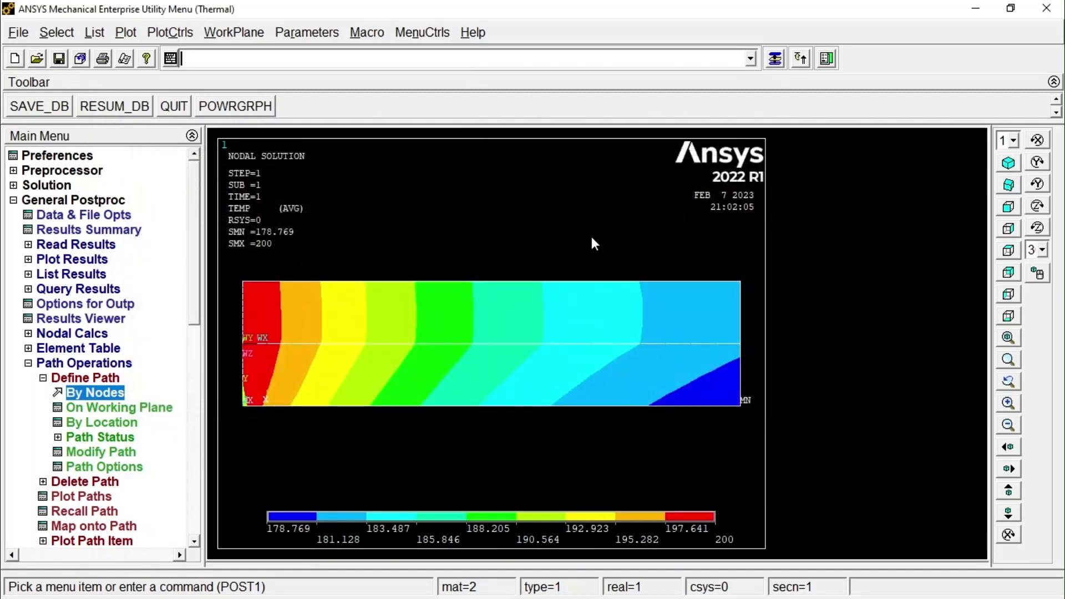
Map the temperature (TEMP) from the DOF solution onto the path, averaging results across elements.
left_click(43, 379)
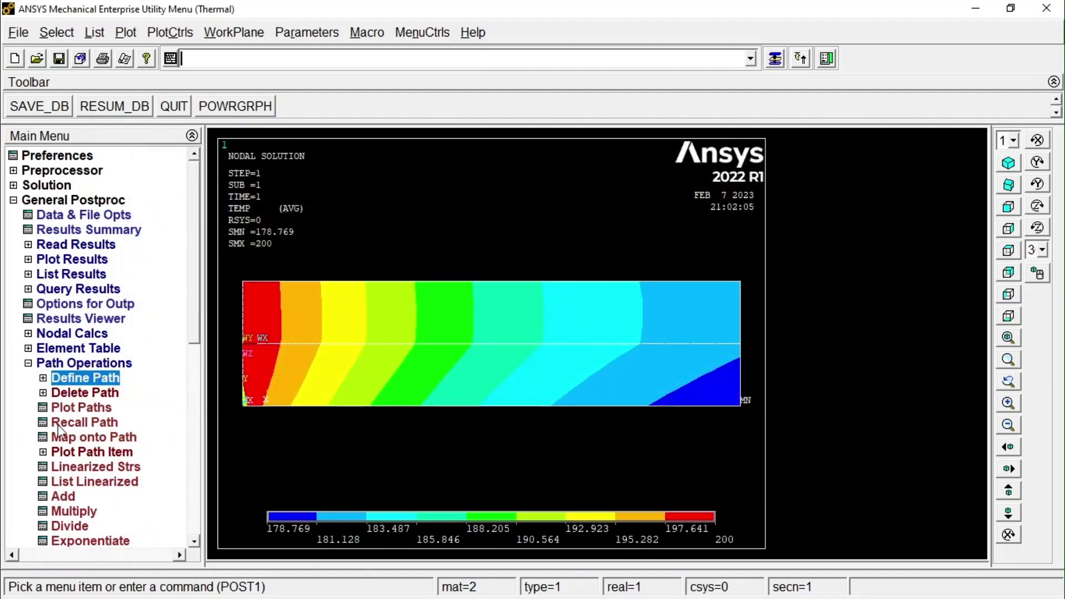
left_click(102, 440)
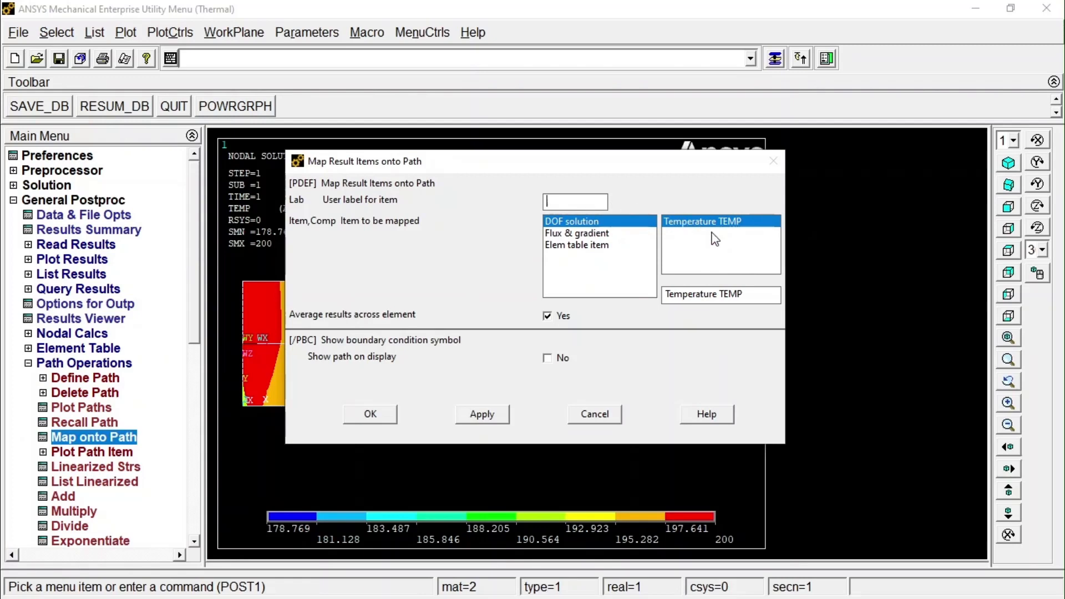
left_click(375, 412)
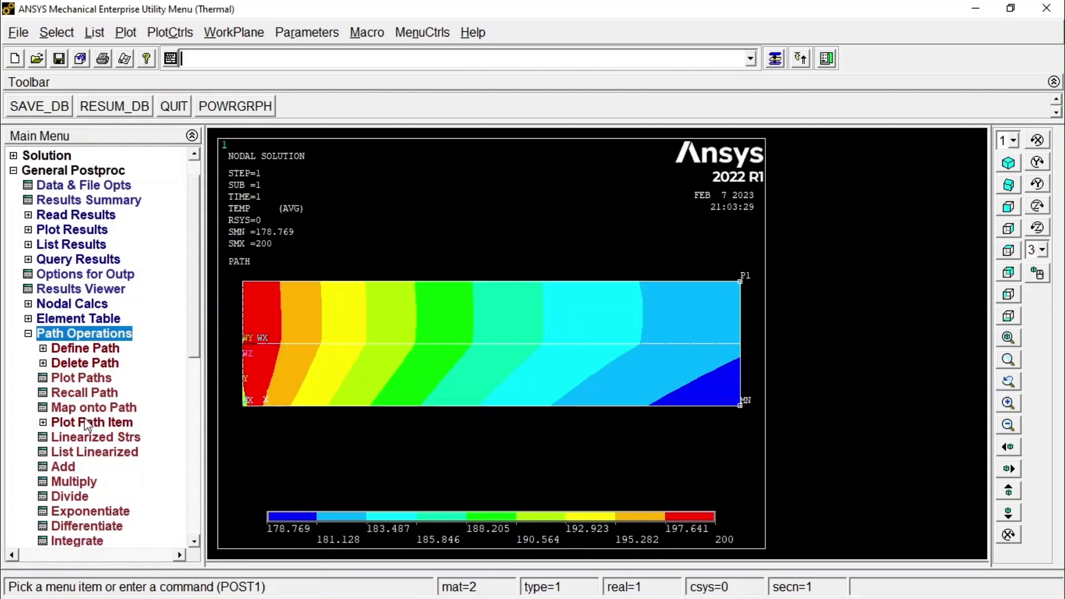
Plot the TEMP path item on a graph along path p1.
left_click(110, 423)
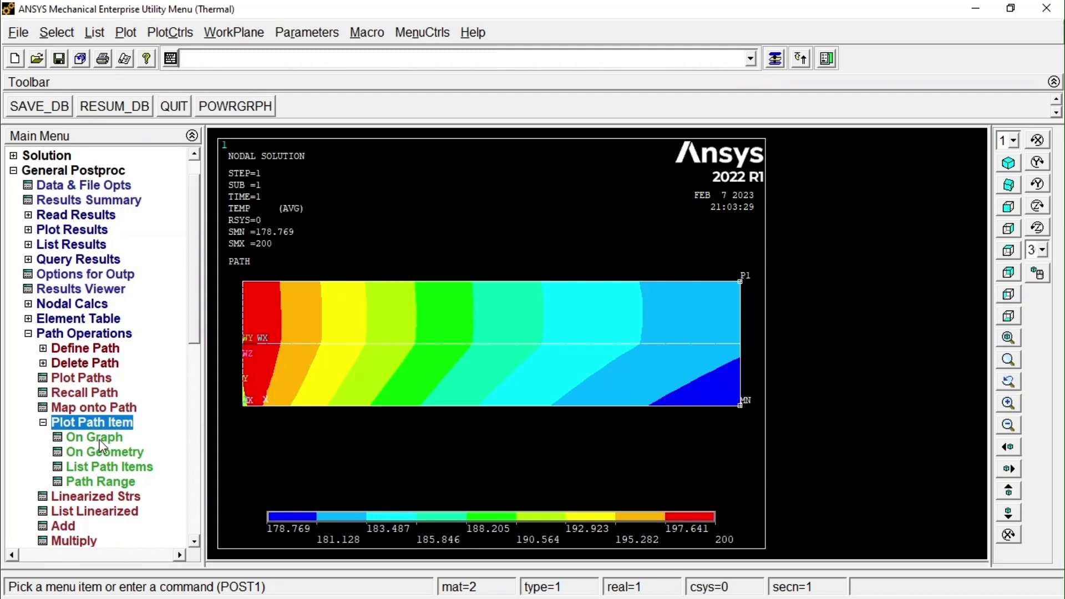
left_click(100, 438)
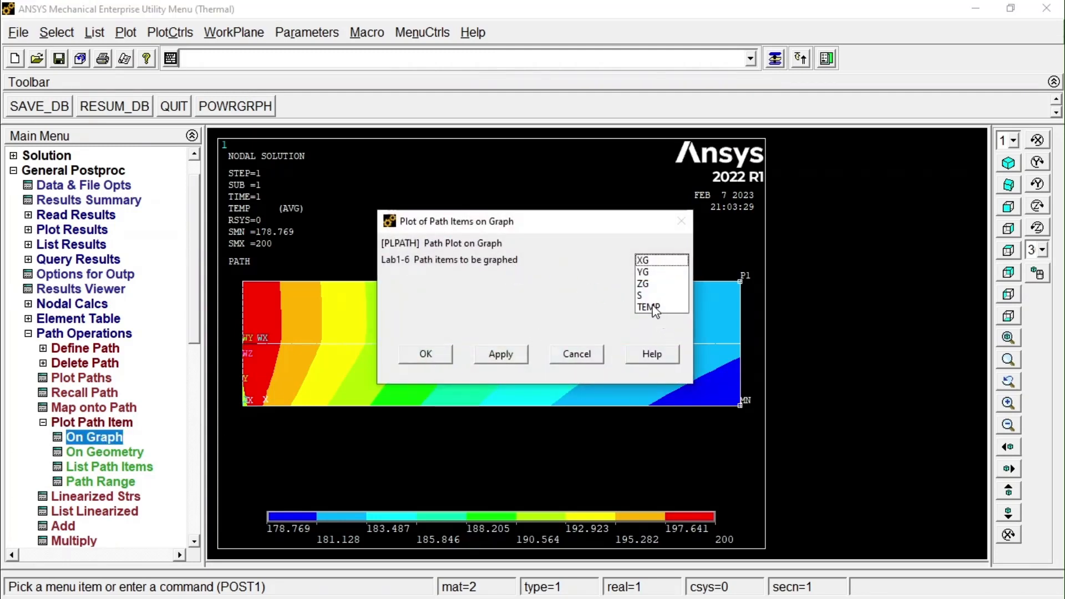
left_click(657, 309)
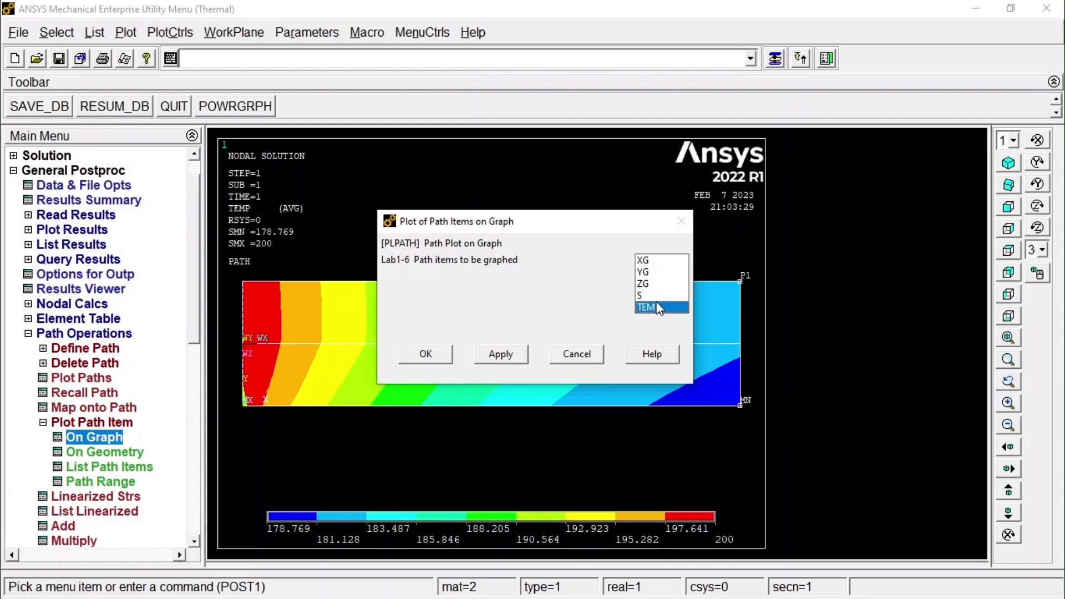
left_click(427, 358)
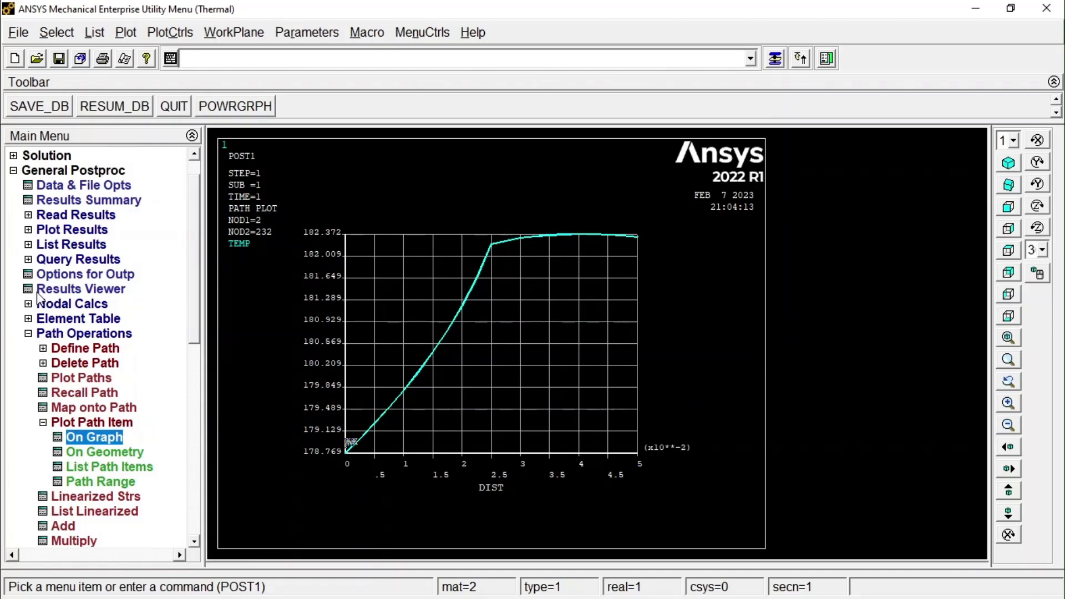
Replace the path graph with a nodal temperature contour plot from the DOF solution, showing the deformed shape only.
left_click(45, 334)
left_click(76, 216)
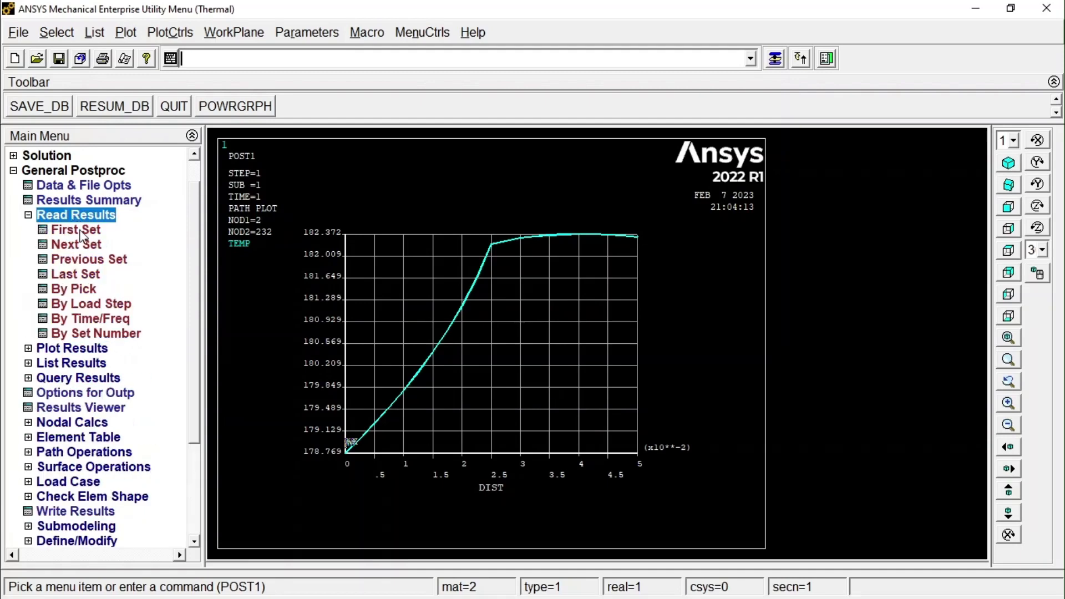
left_click(75, 230)
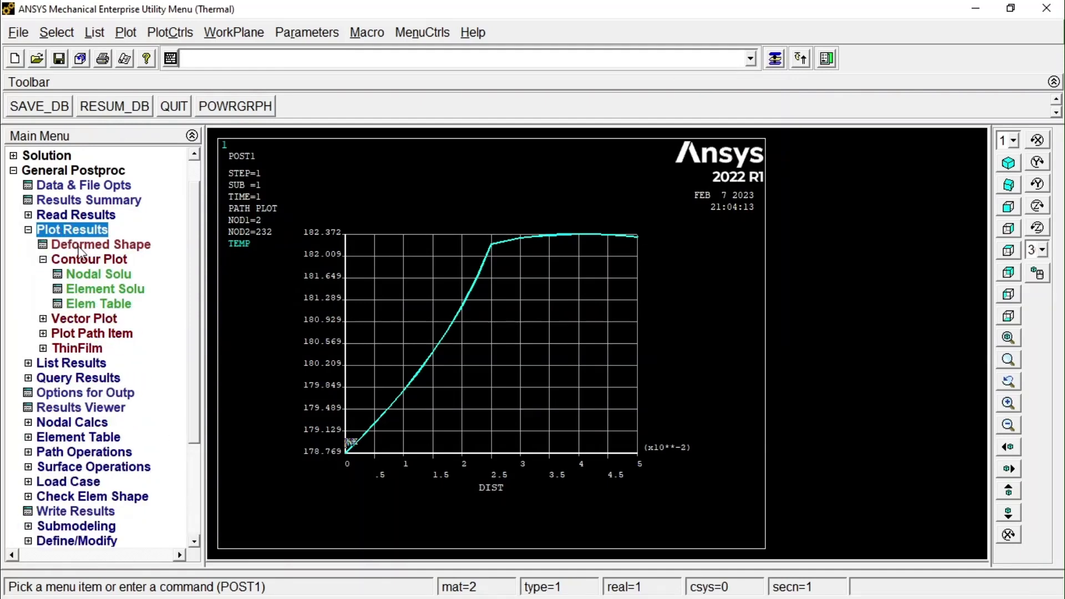
left_click(99, 274)
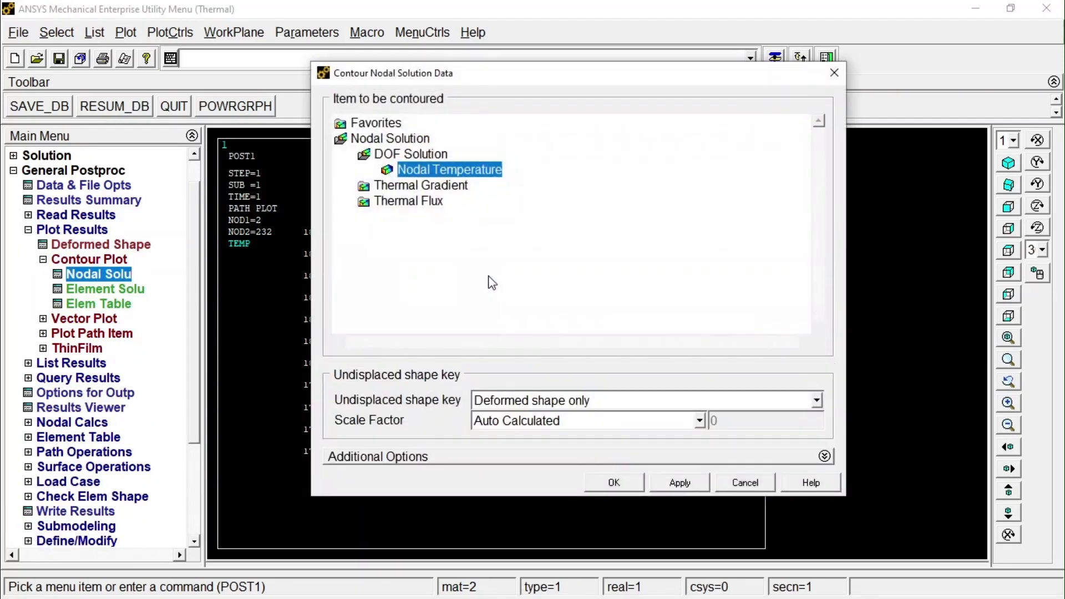
left_click(613, 484)
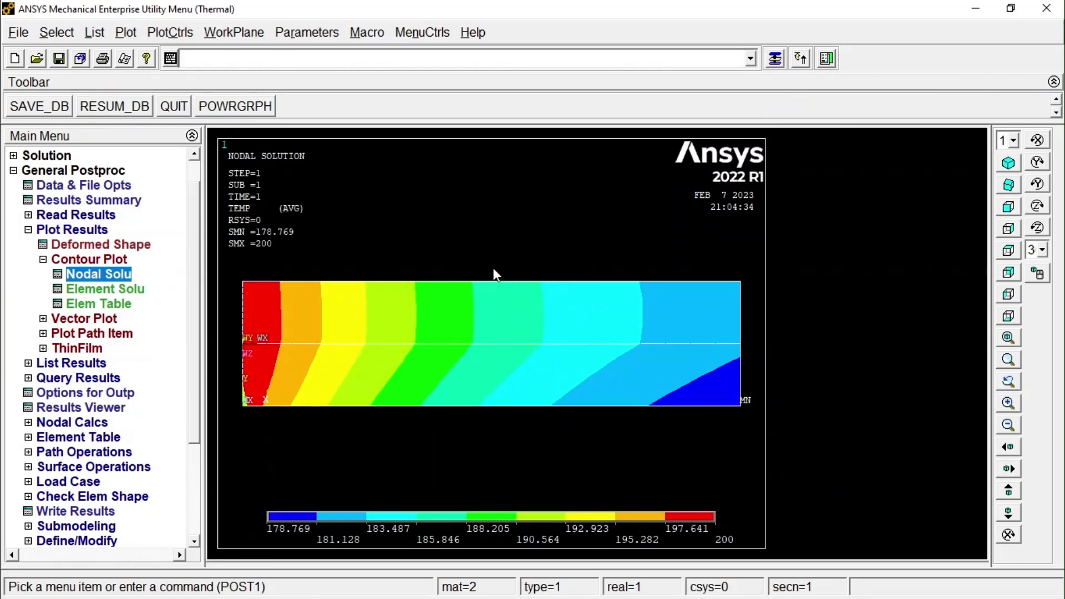
Set the graphic display method to Full model in the hidden-line options so nodal results can be queried.
left_click(68, 385)
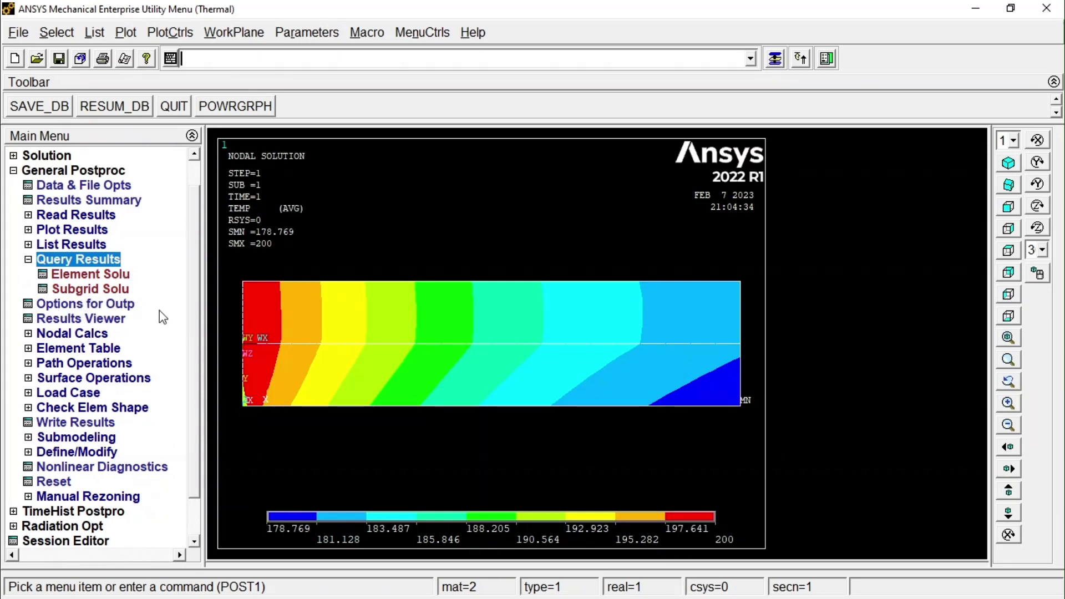
left_click(169, 34)
mouse_move(216, 135)
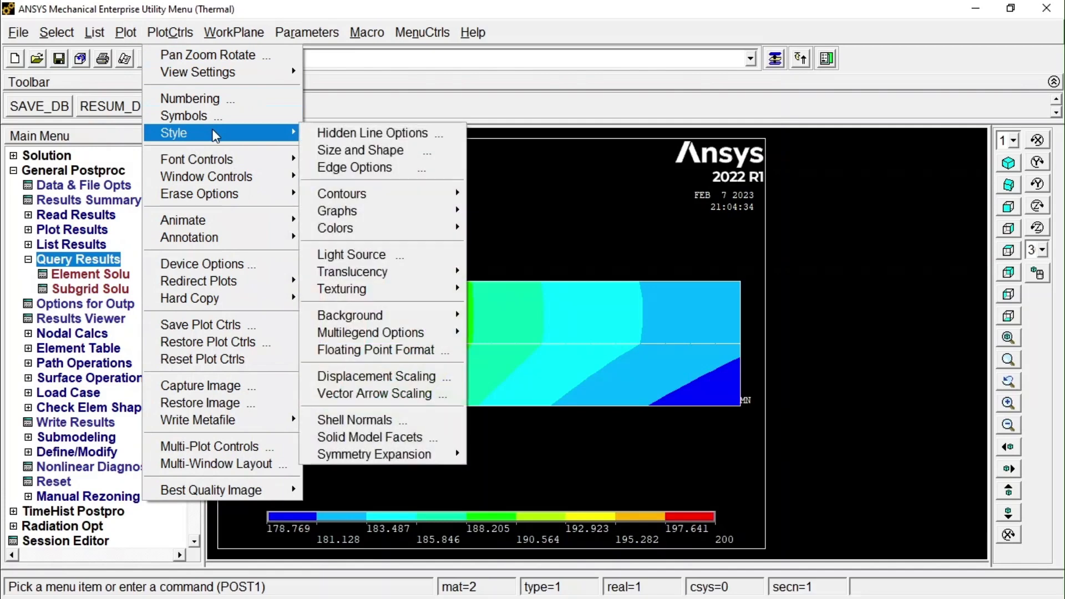
left_click(348, 135)
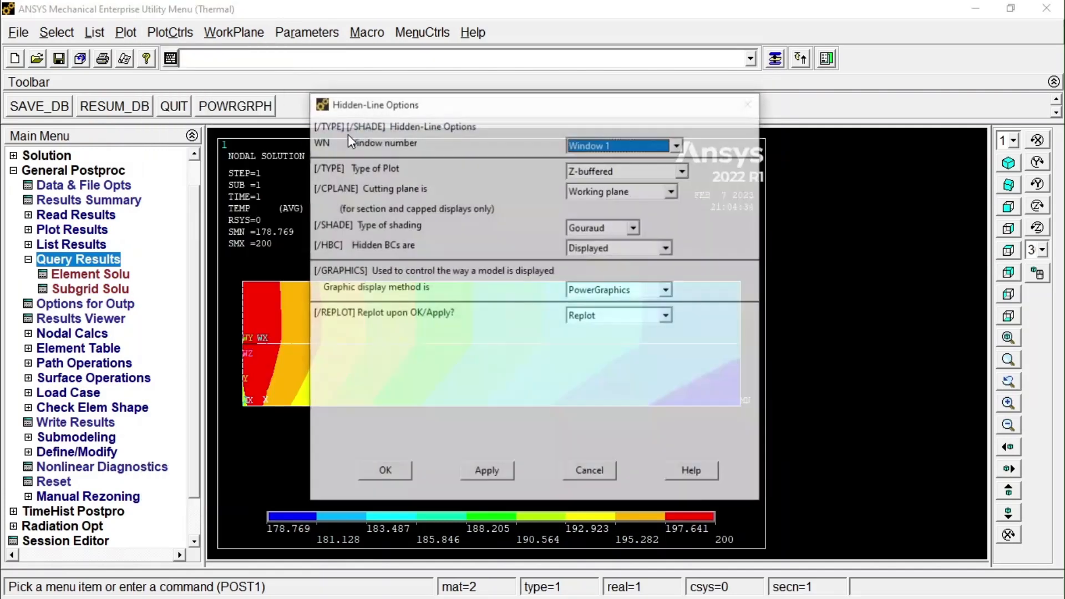
left_click(663, 291)
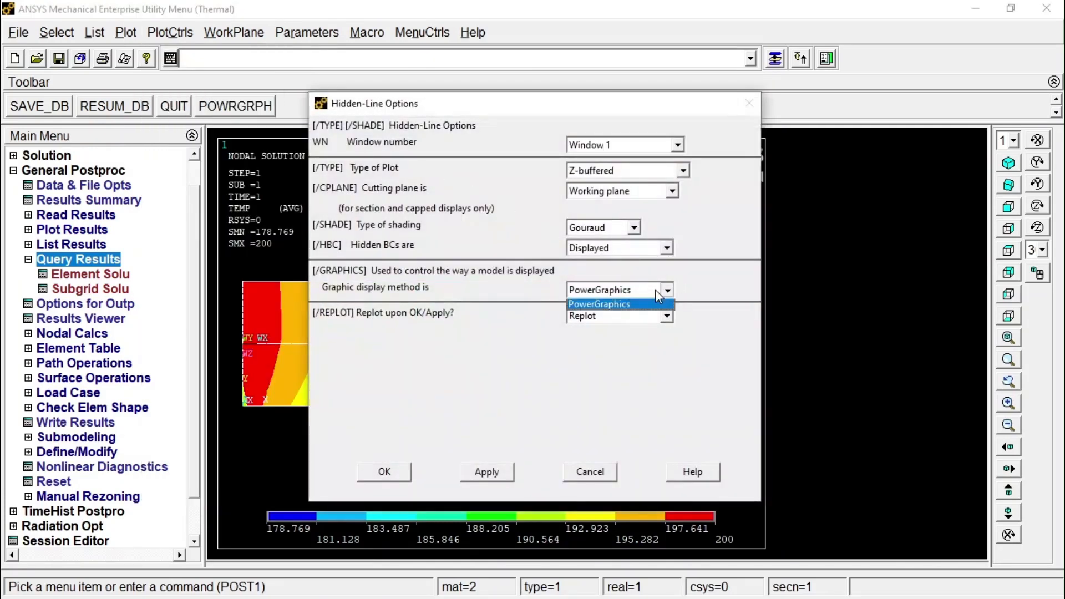
left_click(622, 304)
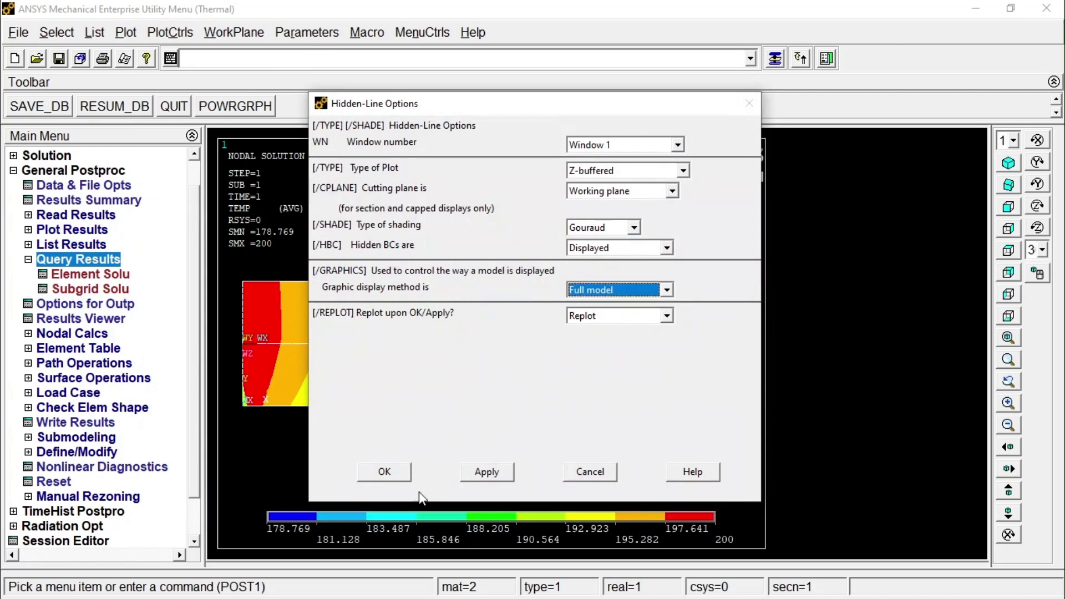
left_click(384, 471)
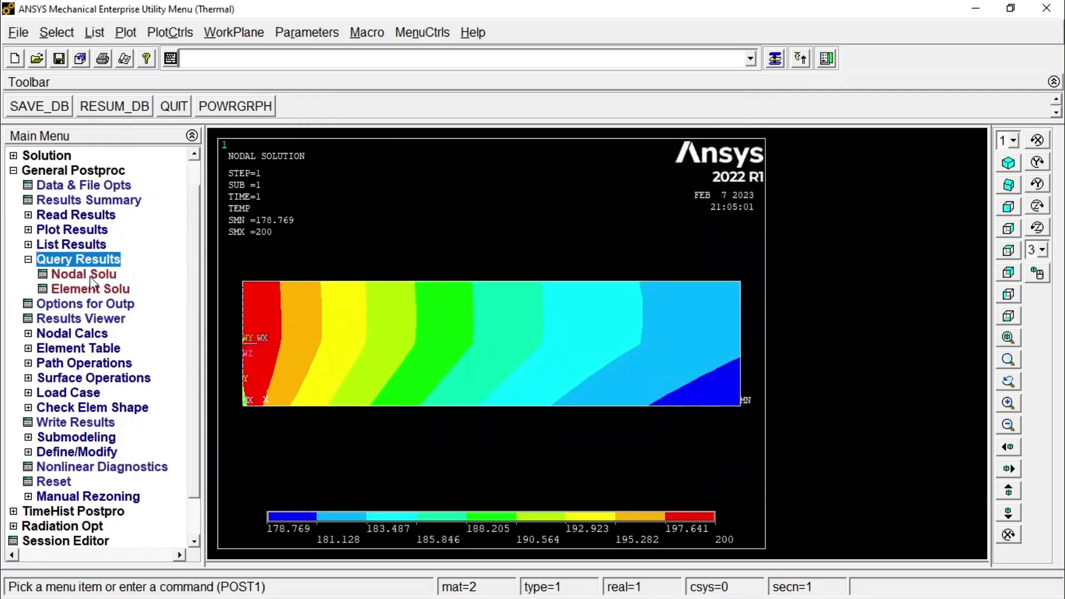
Query the nodal temperature at two nodes near the middle of the plate's top edge and one near the layer interface.
left_click(83, 274)
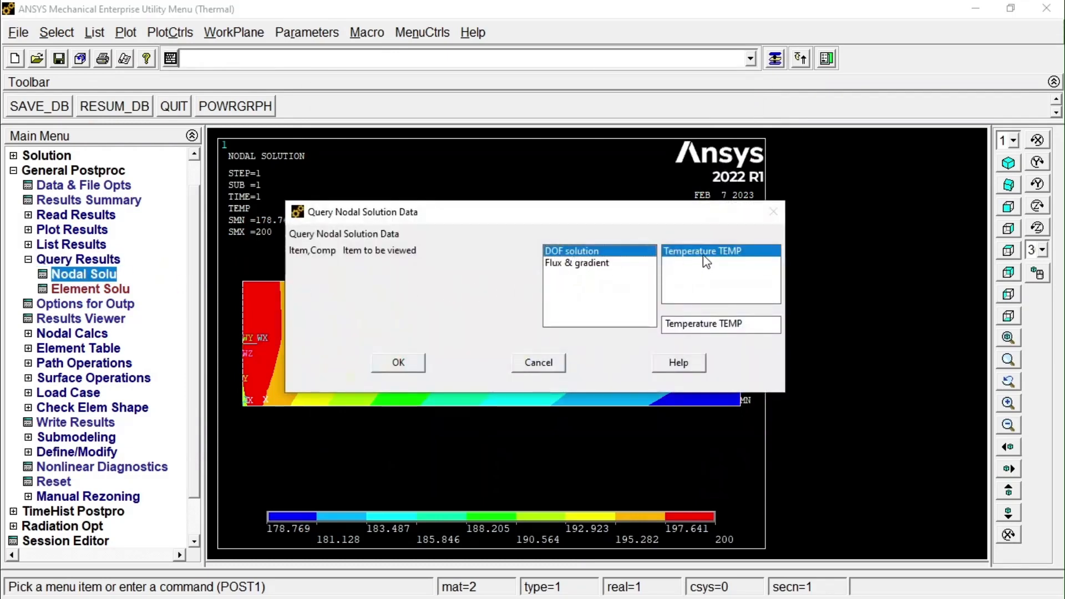
left_click(400, 363)
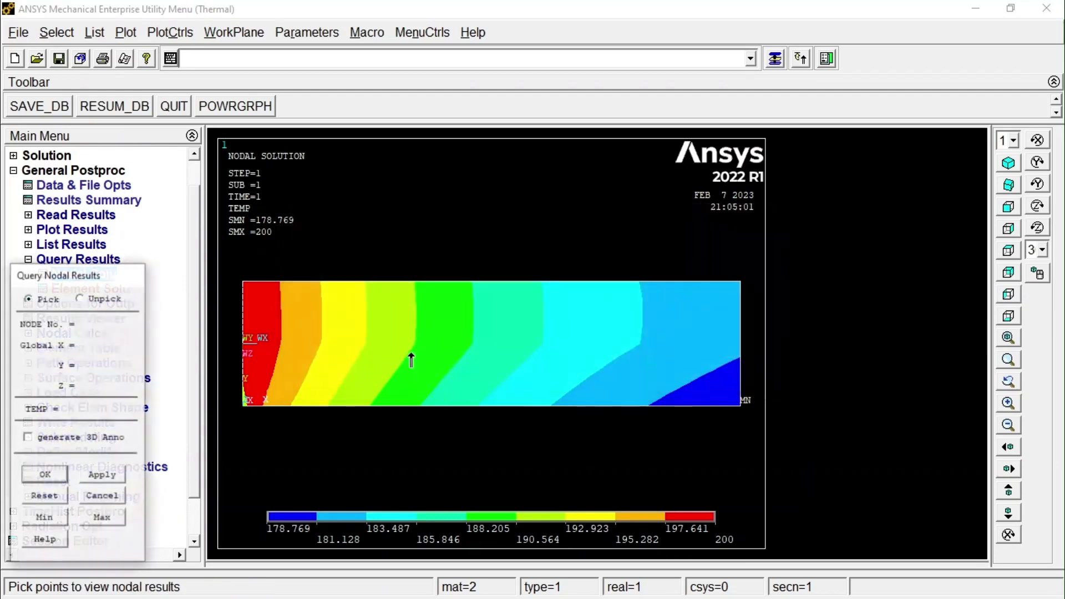
left_click(452, 283)
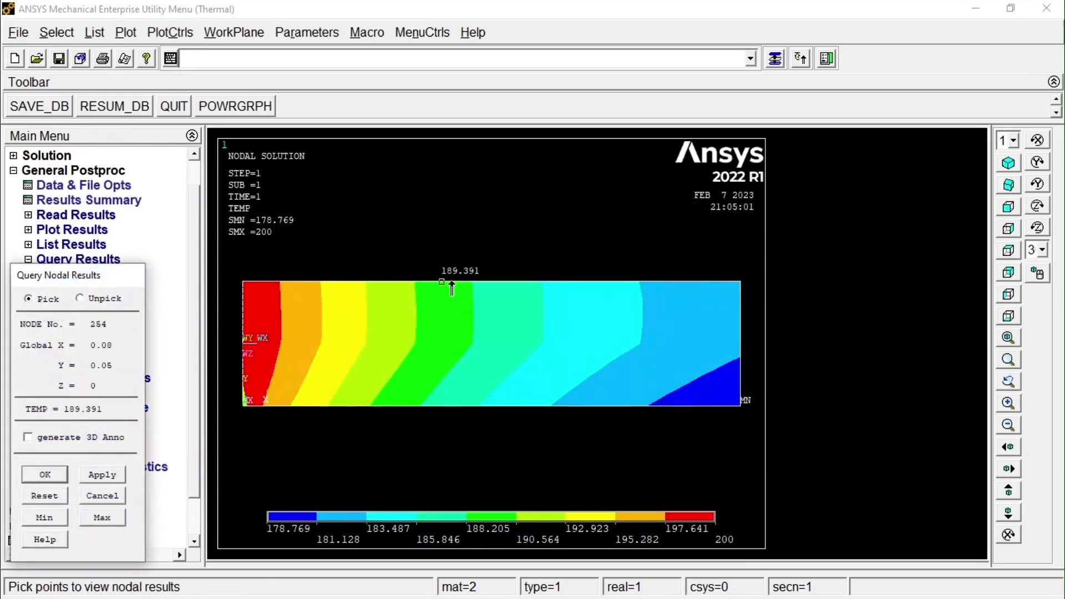
left_click(491, 286)
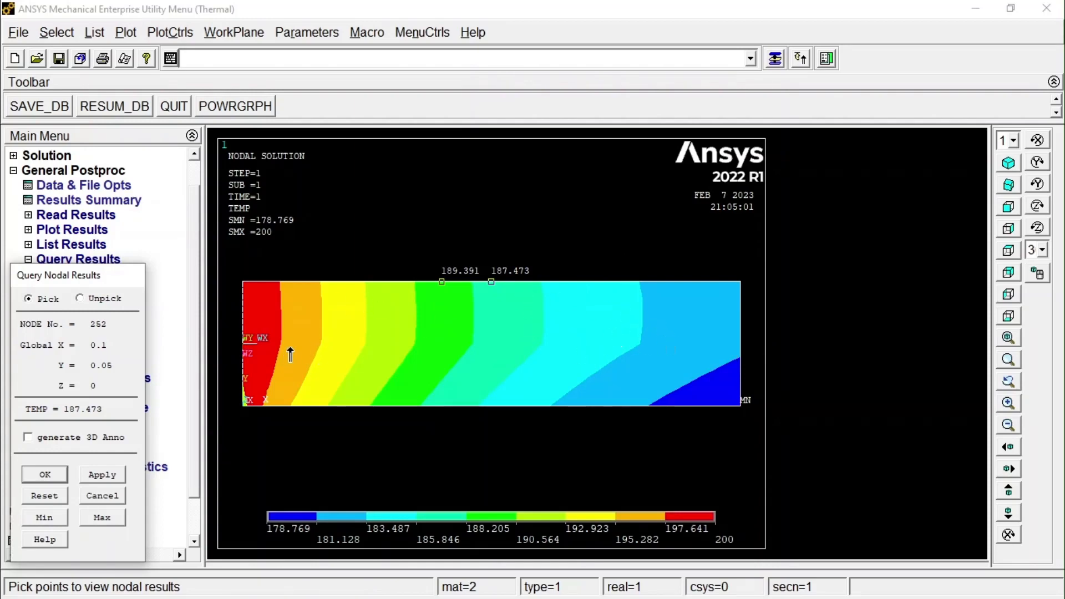
left_click(469, 349)
scroll(471, 345, "down", 1)
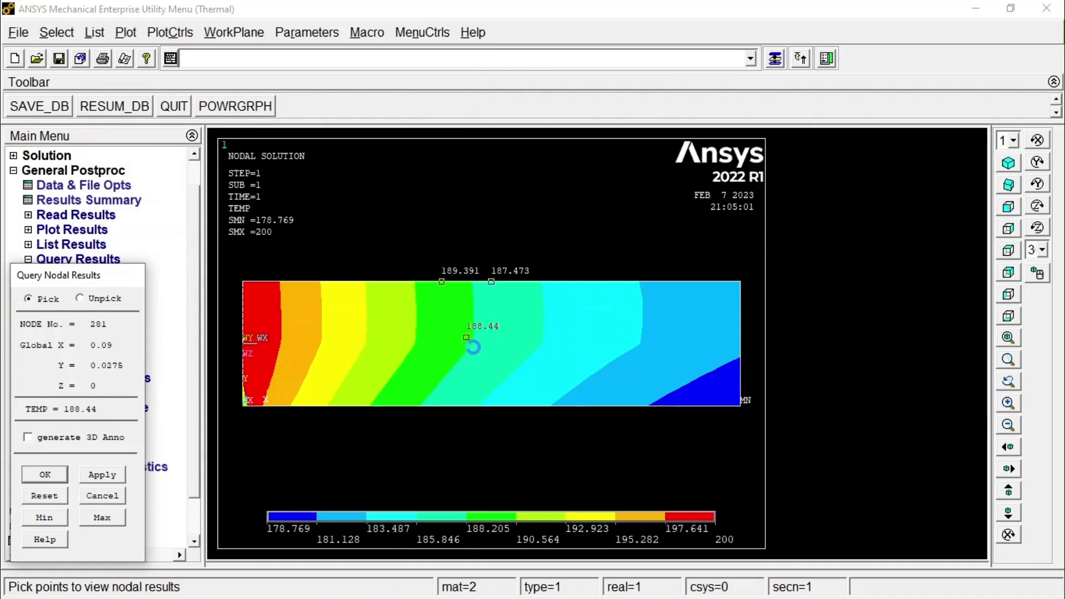
scroll(472, 347, "up", 1)
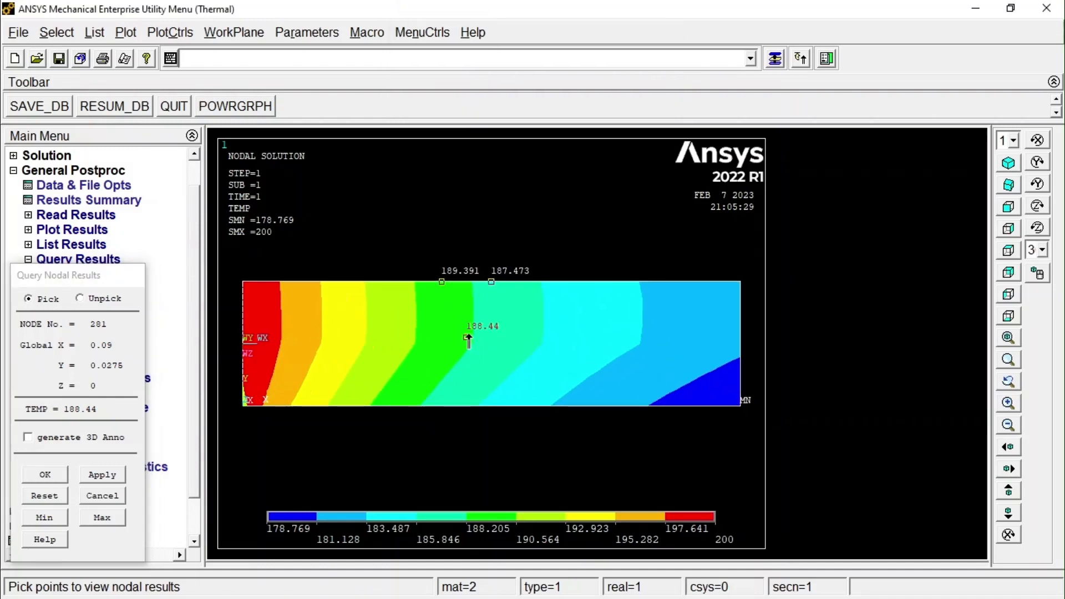
Plot the model's nodes and zoom in on the right end of the node grid.
left_click(126, 32)
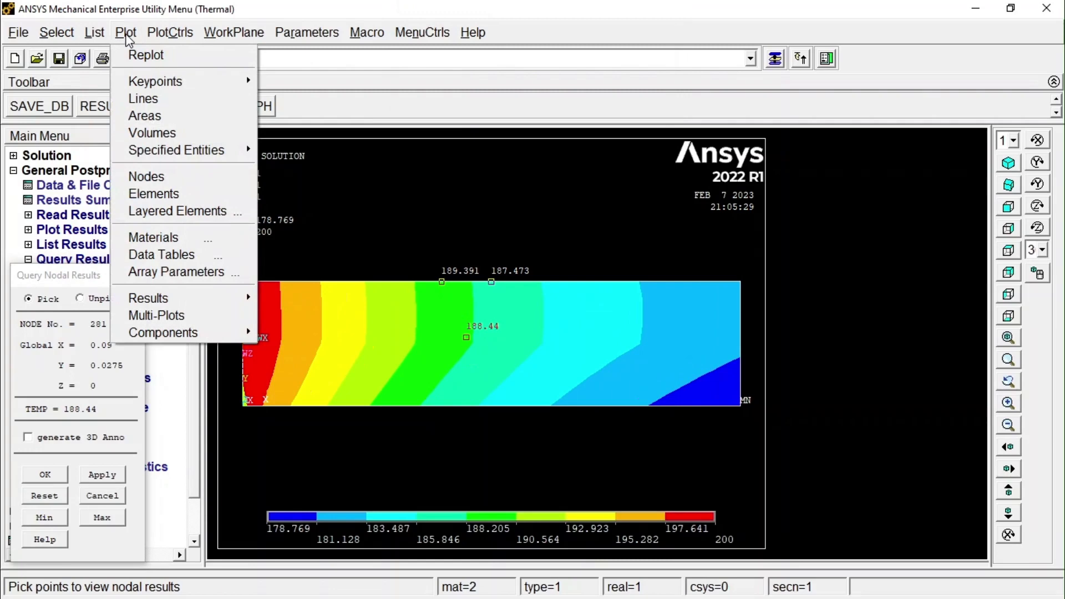
left_click(181, 178)
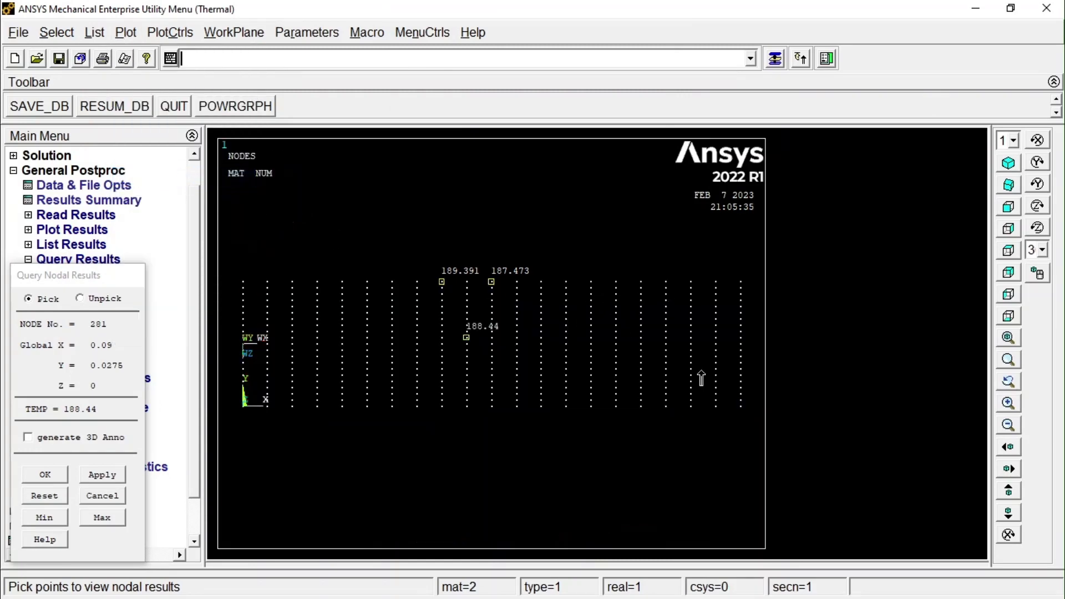
scroll(761, 348, "down", 2)
scroll(751, 344, "up", 2)
left_click(1009, 360)
left_click(736, 262)
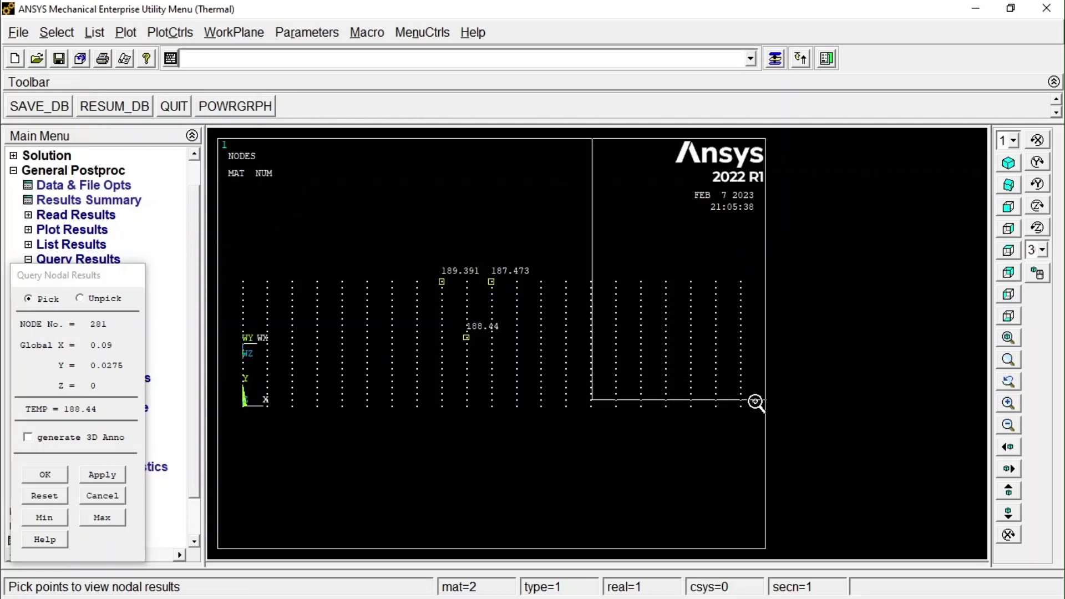
left_click(746, 427)
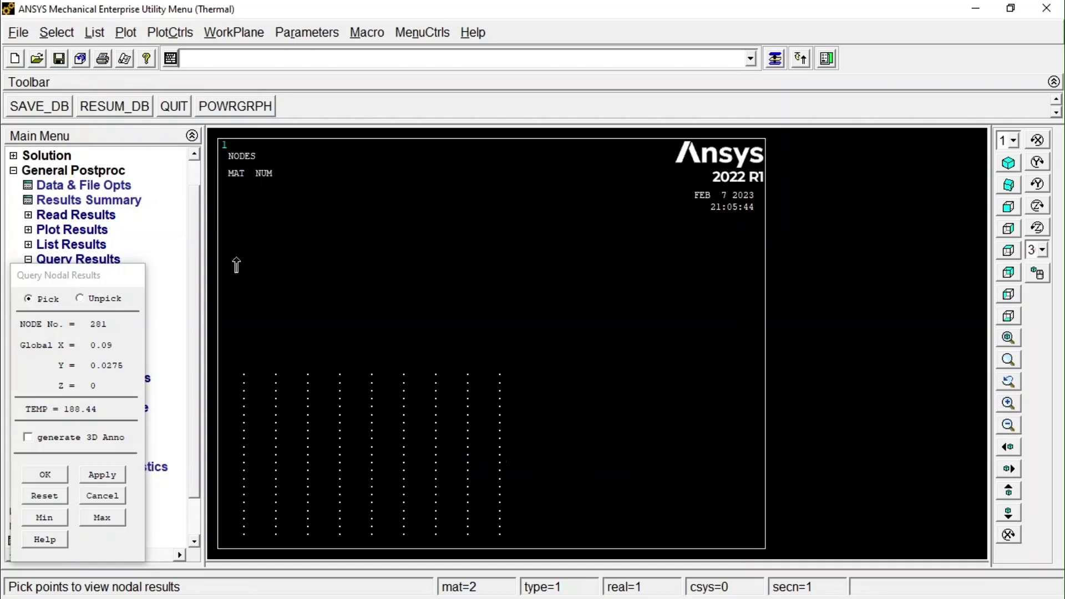
Try to query the temperature at a node on the plate's right edge and restart the nodal temperature query.
left_click(501, 470)
left_click(66, 495)
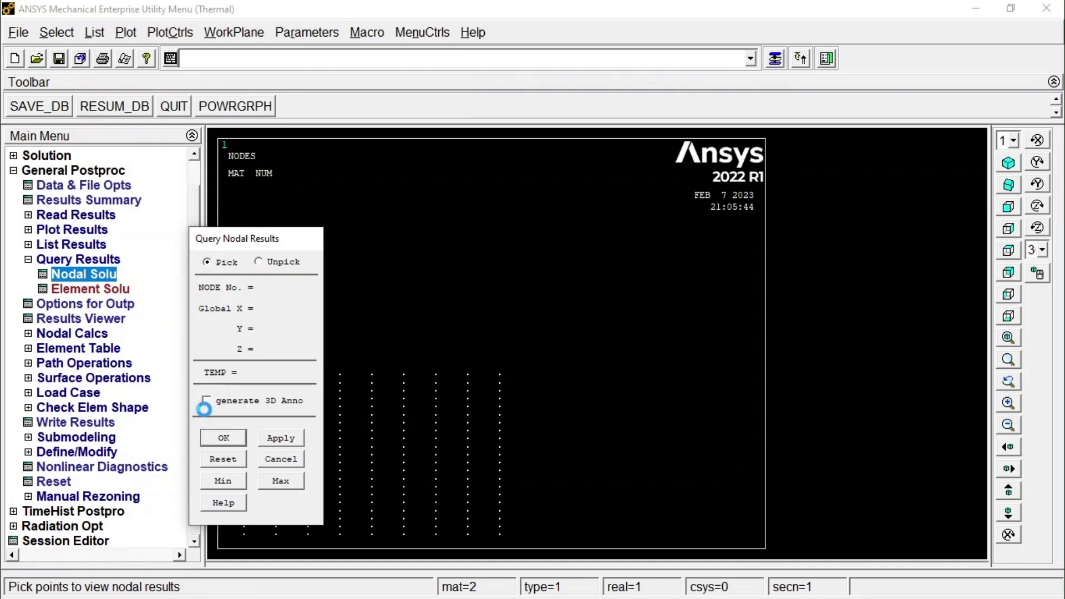
left_click_drag(226, 241, 243, 236)
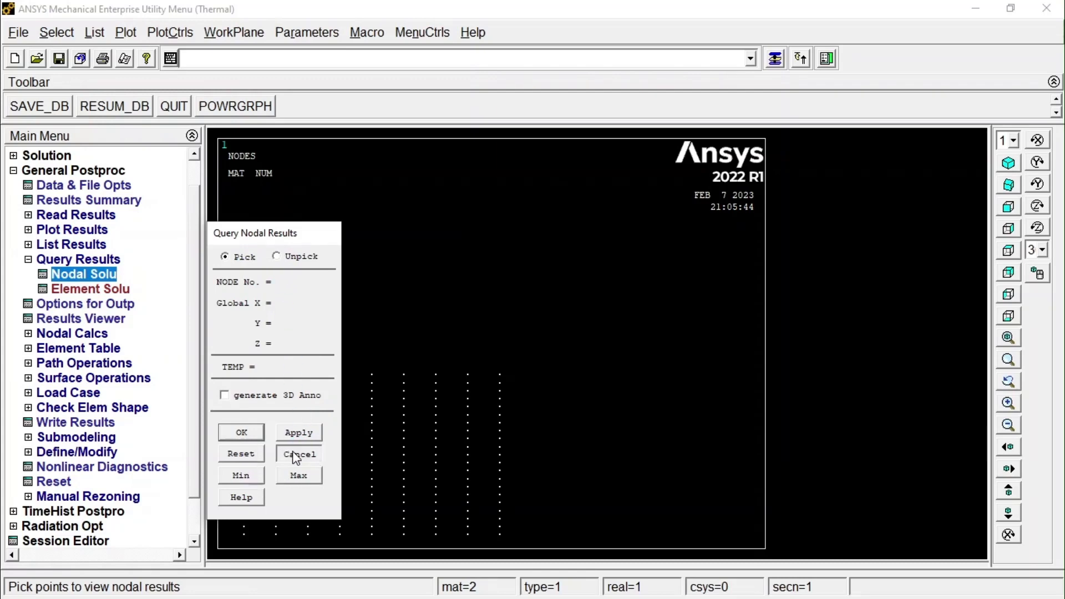
Leave the nodal temperature query and switch the element type from Thermal to Struc.
left_click(298, 453)
left_click(14, 171)
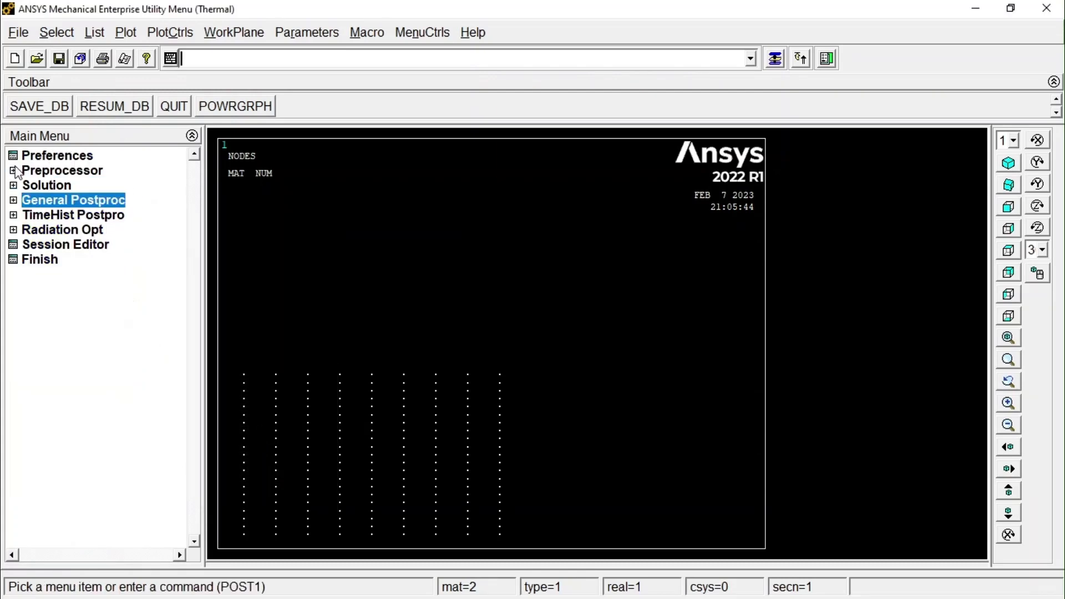
left_click(60, 172)
left_click(85, 186)
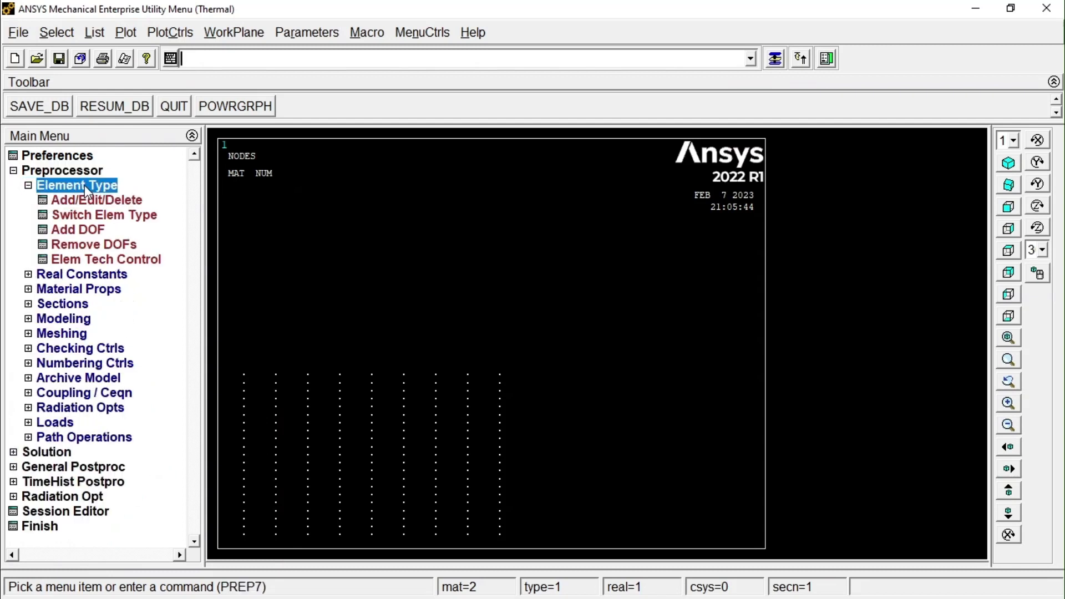
left_click(115, 218)
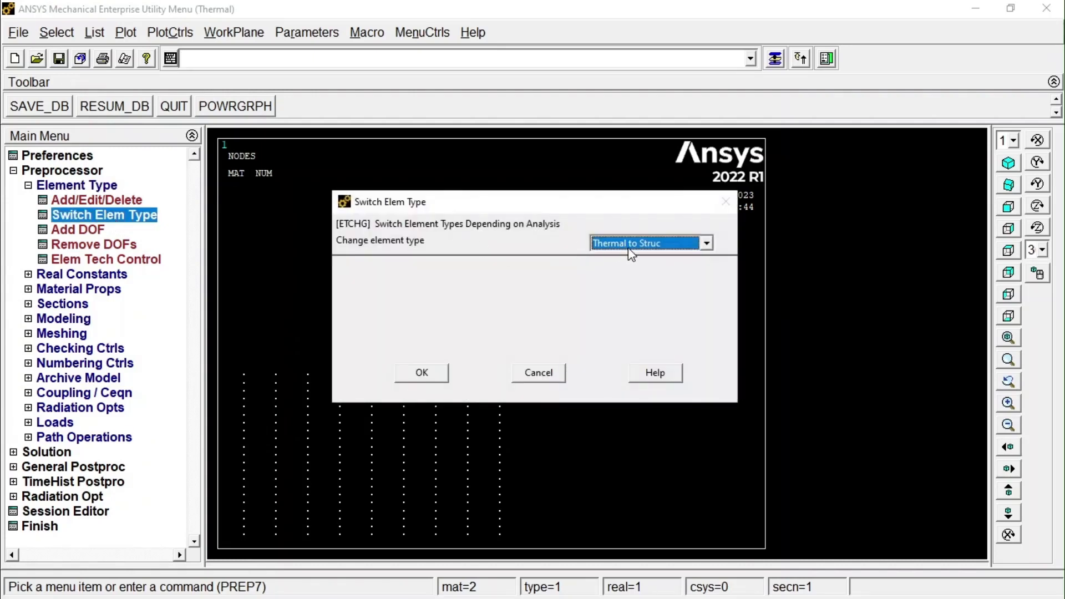
left_click(444, 377)
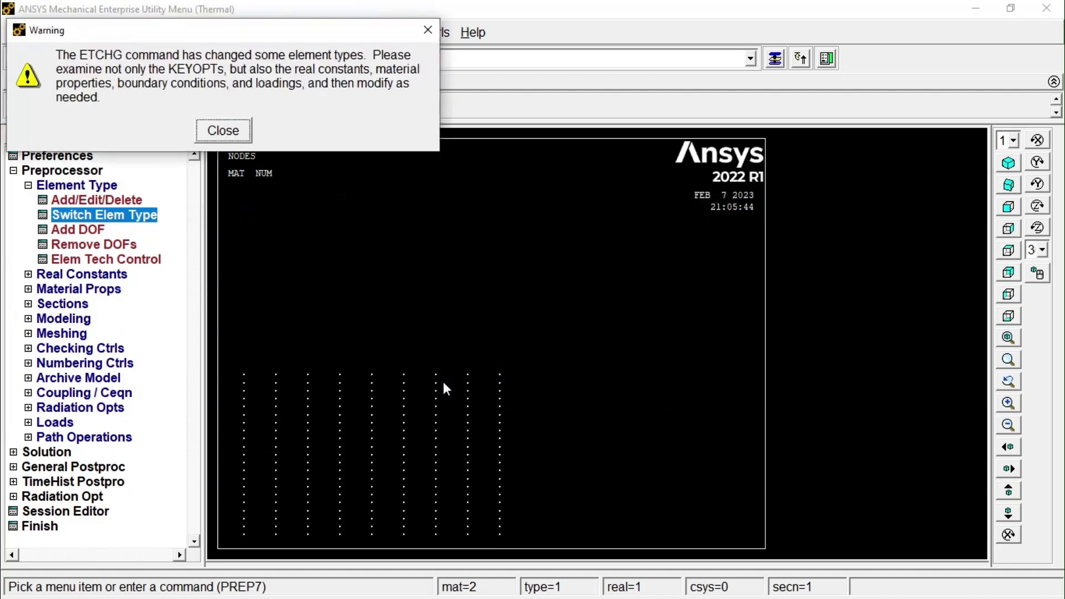
left_click(219, 133)
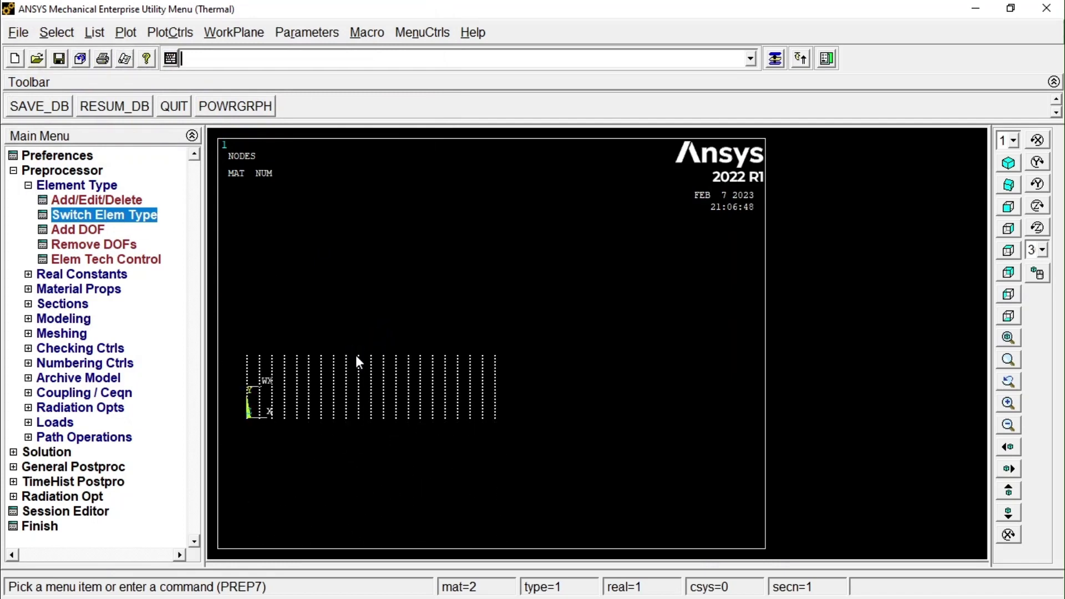
Set the PLANE182 element options to Plane strain behavior with pure displacement formulation.
left_click(89, 201)
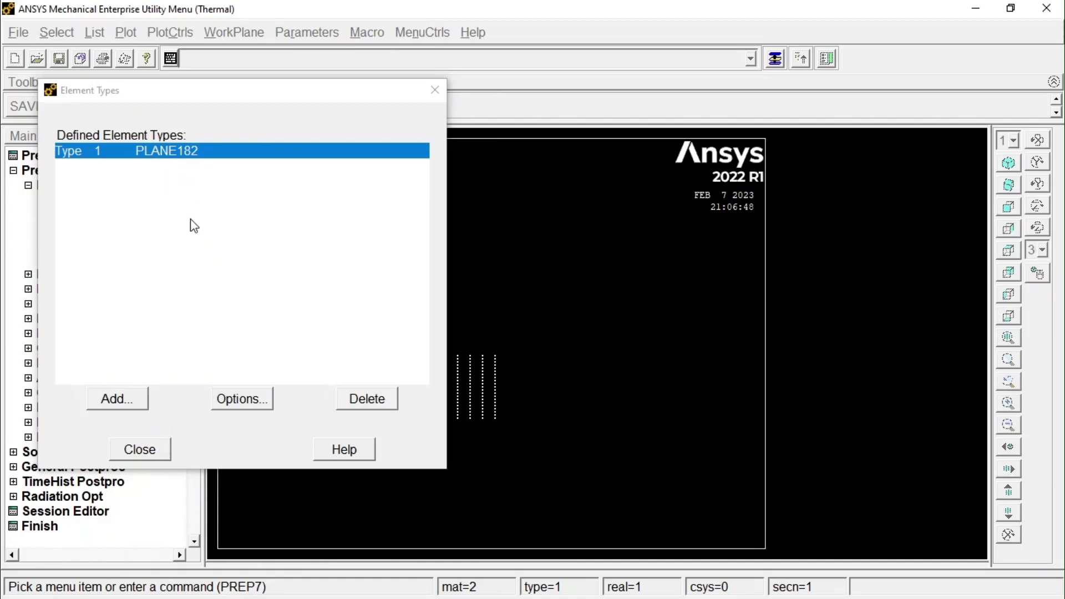
left_click(157, 460)
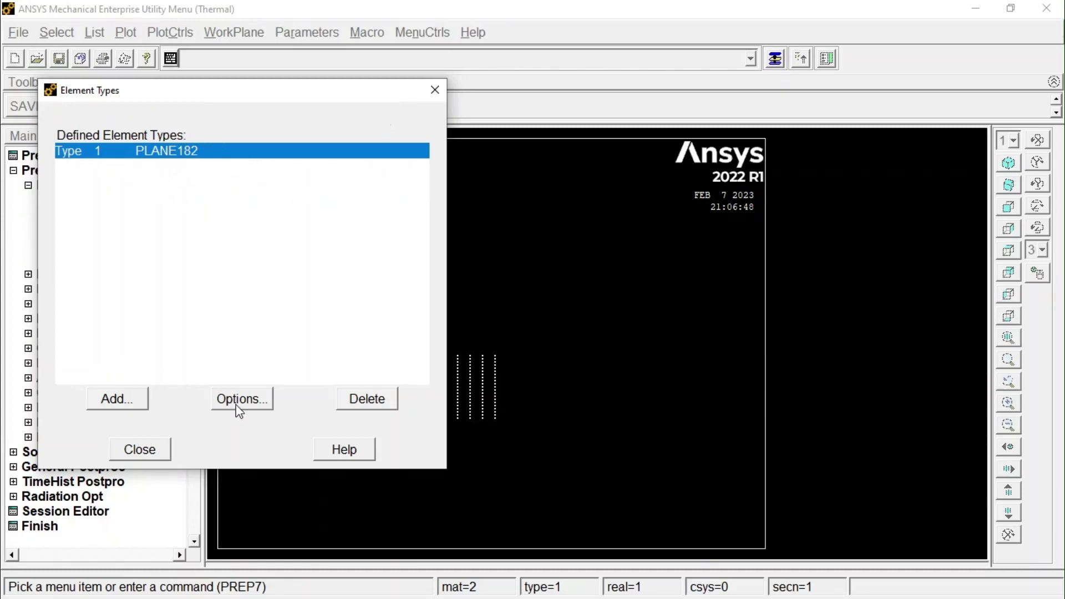
left_click(621, 286)
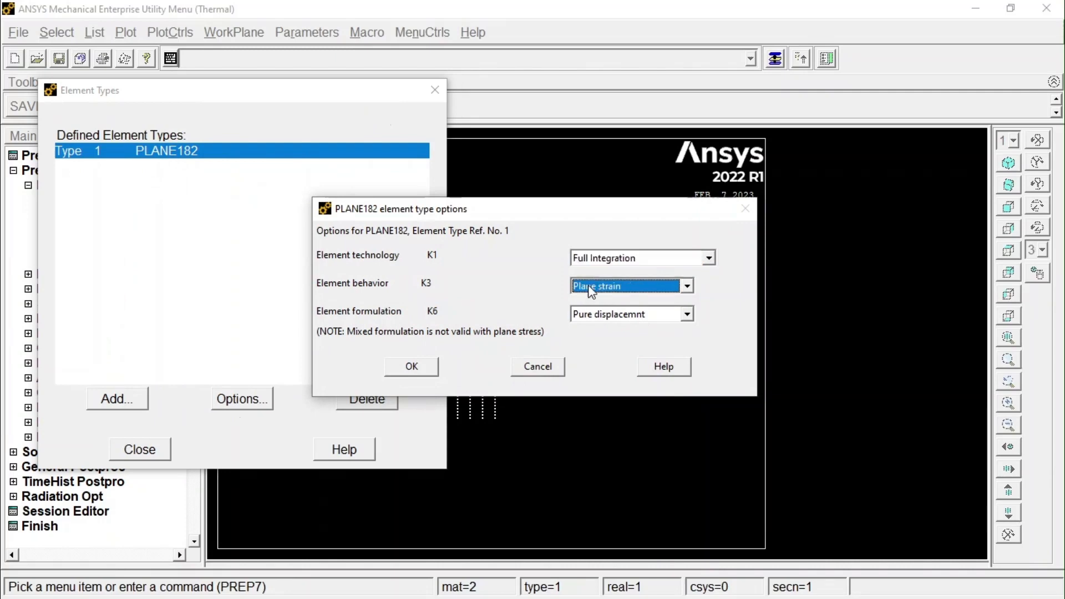
left_click(608, 315)
left_click(414, 367)
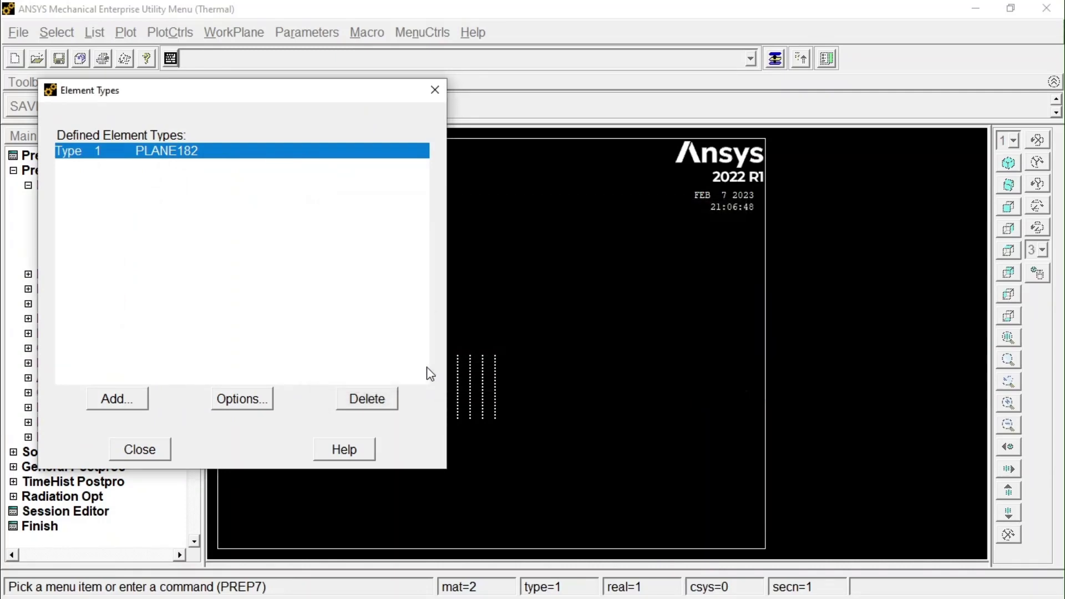
left_click(141, 452)
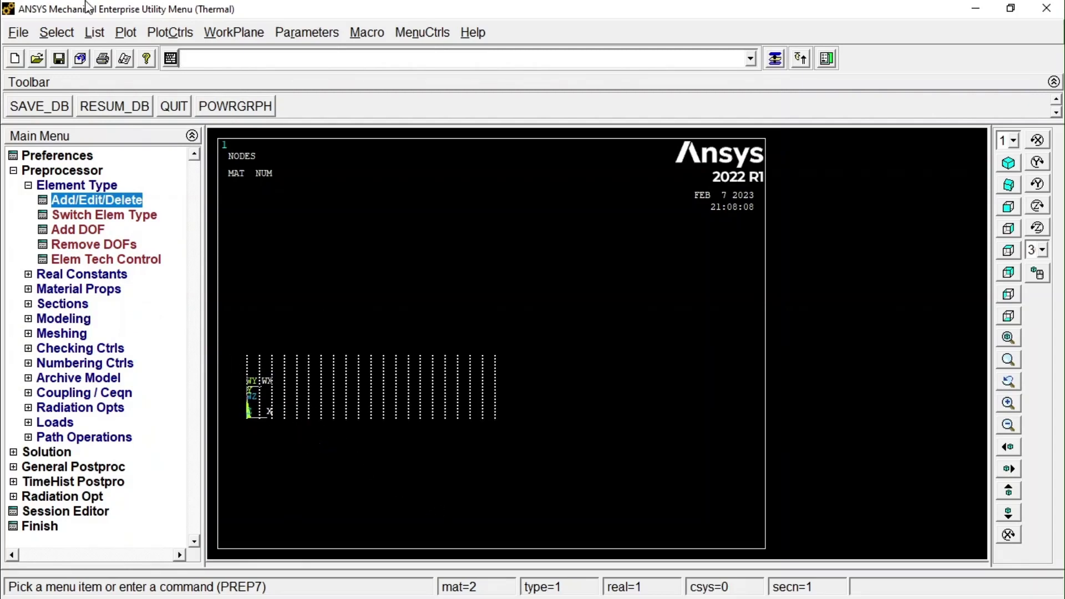
Plot the model's areas and its elements to check the material numbers of the two layers.
left_click(125, 32)
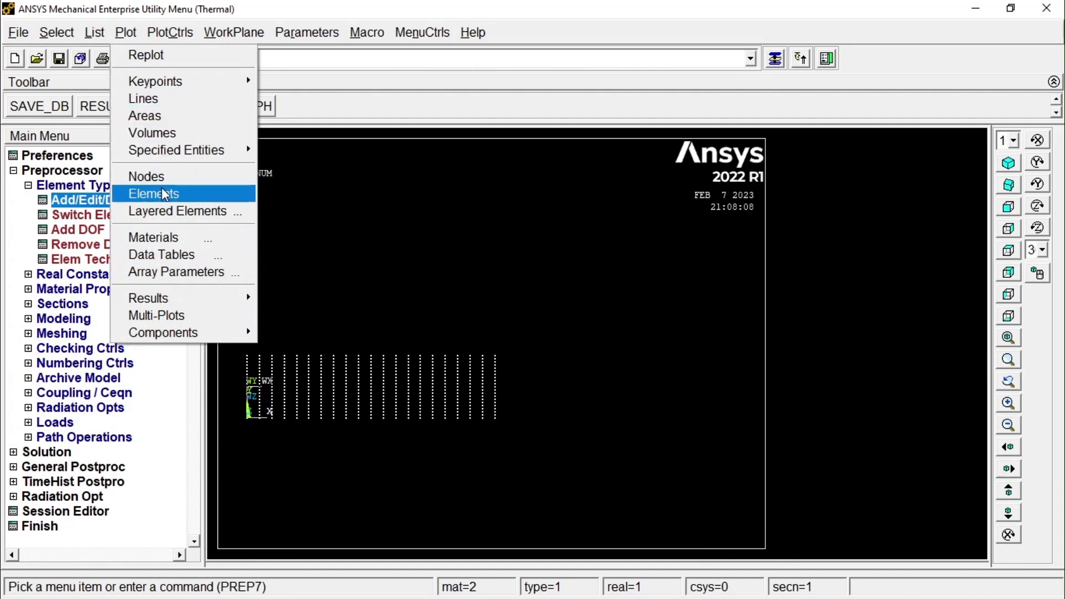
left_click(144, 116)
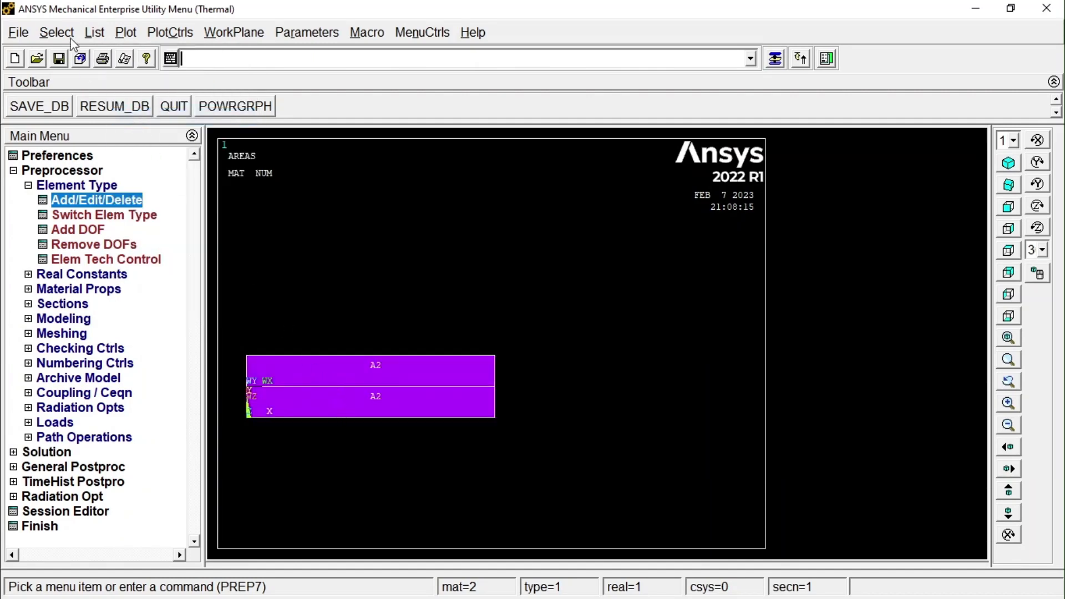
left_click(125, 32)
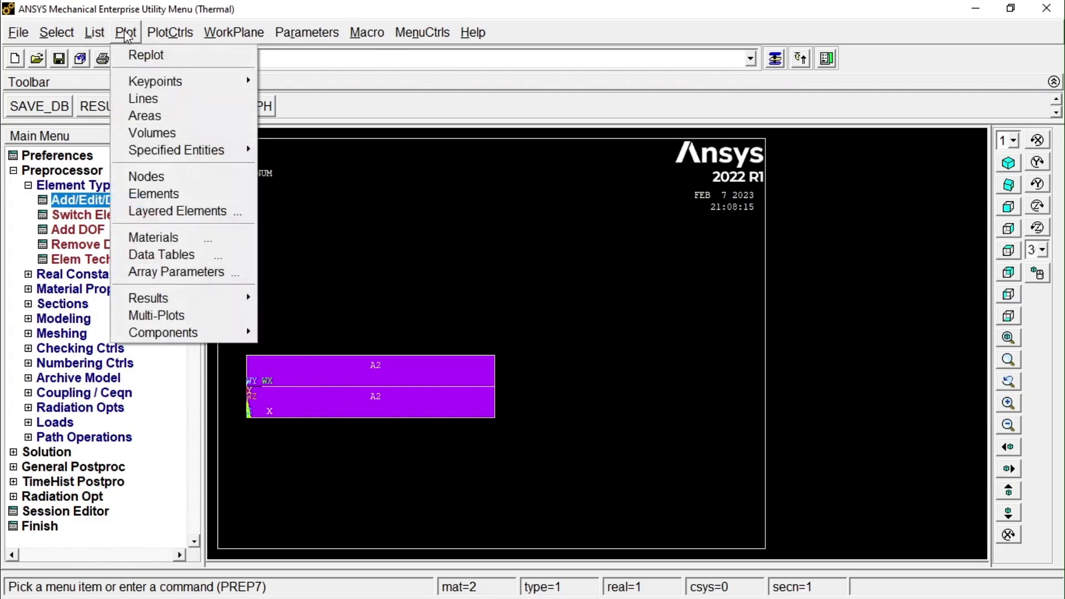
left_click(172, 195)
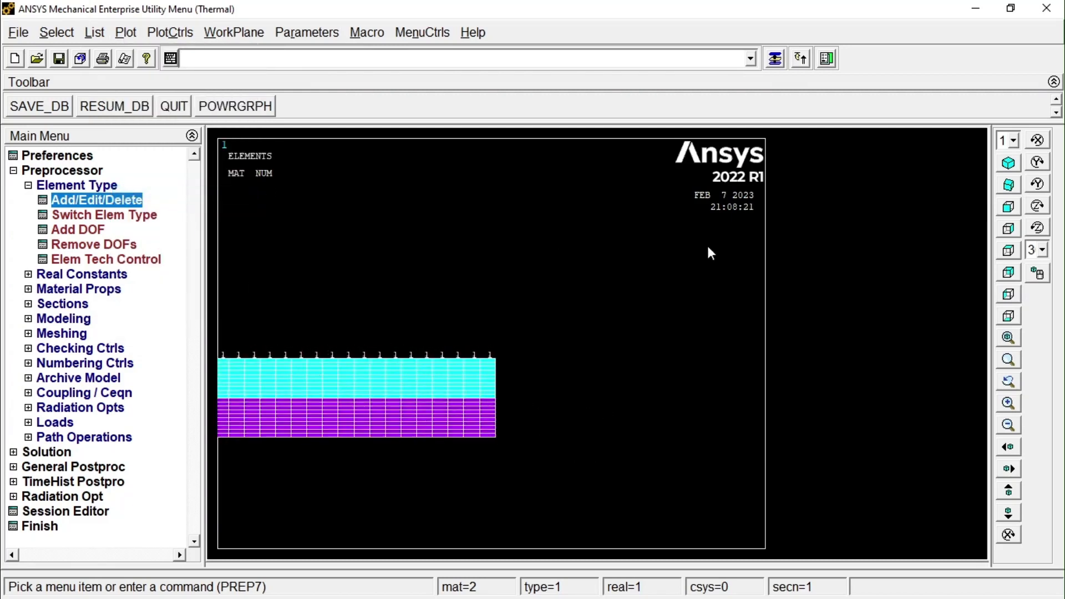
left_click(1009, 337)
scroll(421, 344, "up", 5)
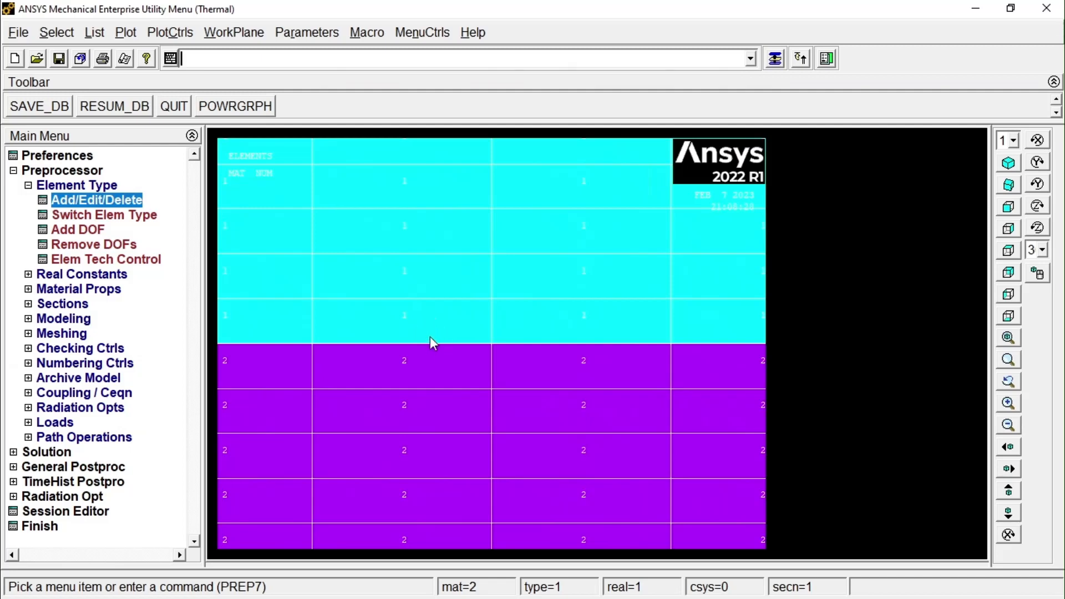
scroll(413, 310, "down", 4)
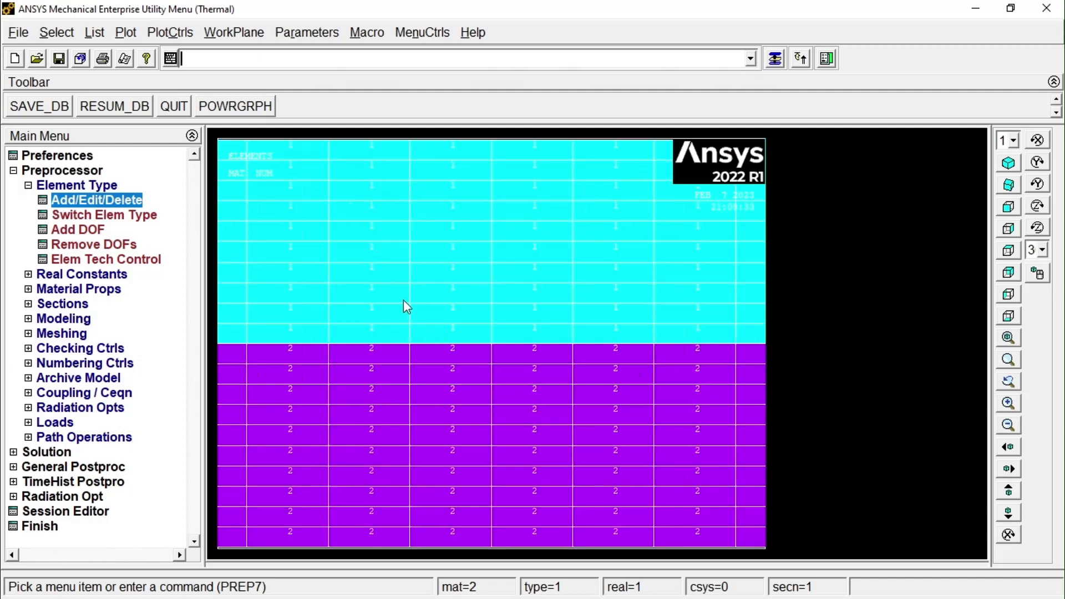
scroll(389, 272, "down", 2)
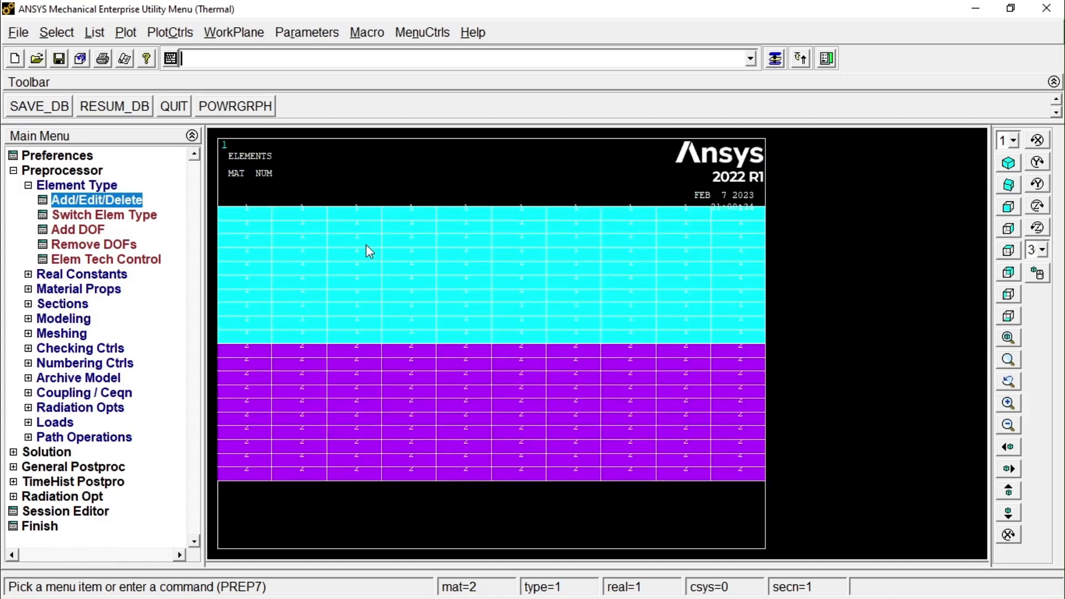
scroll(369, 252, "down", 1)
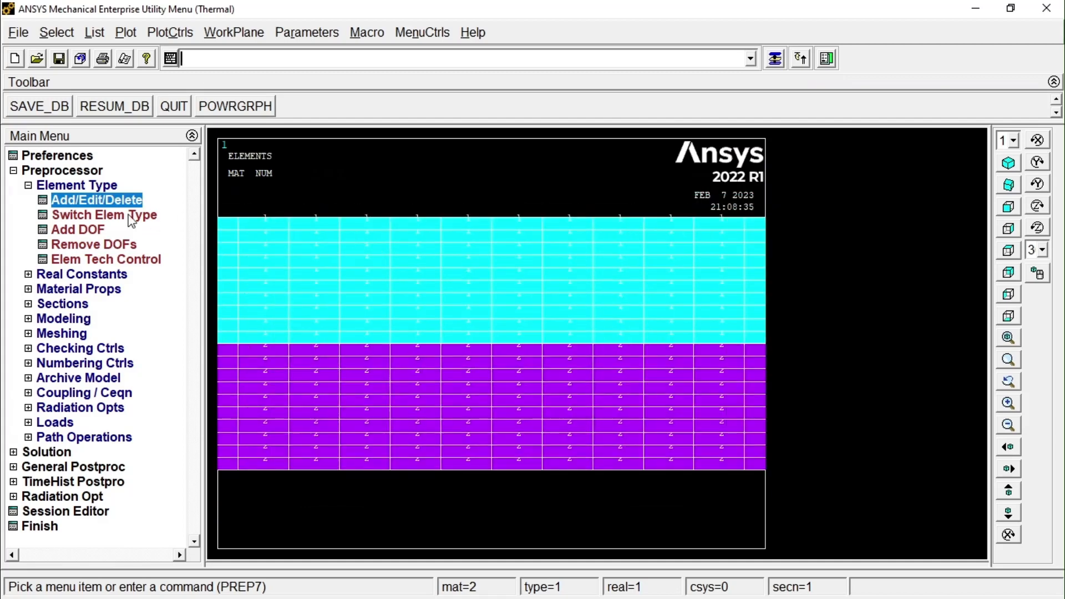
Define a new analysis of type Static for the structural solution.
left_click(13, 171)
left_click(14, 186)
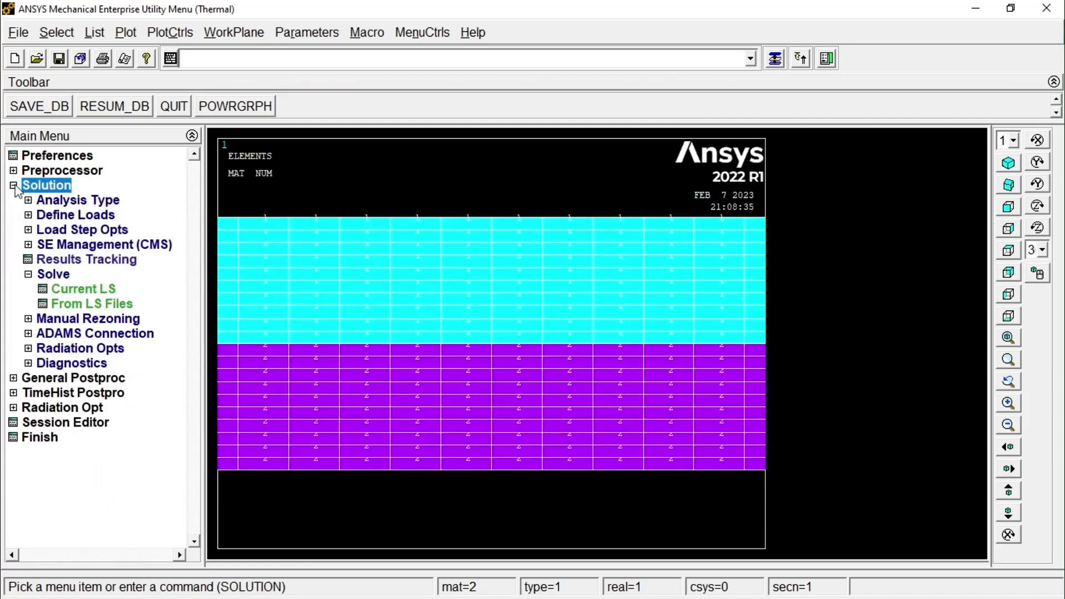
left_click(29, 200)
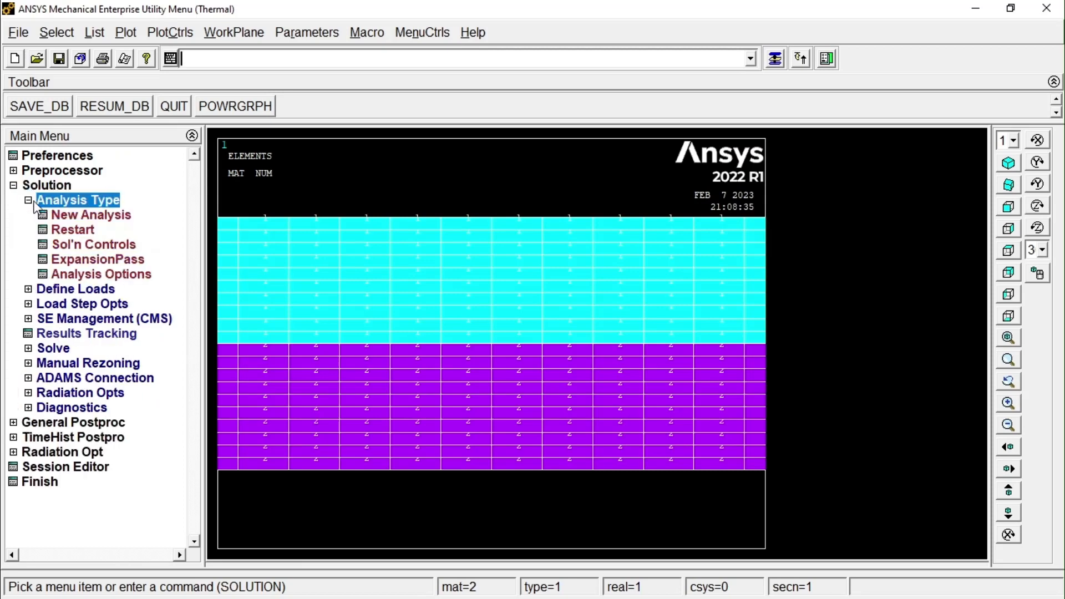
left_click(62, 218)
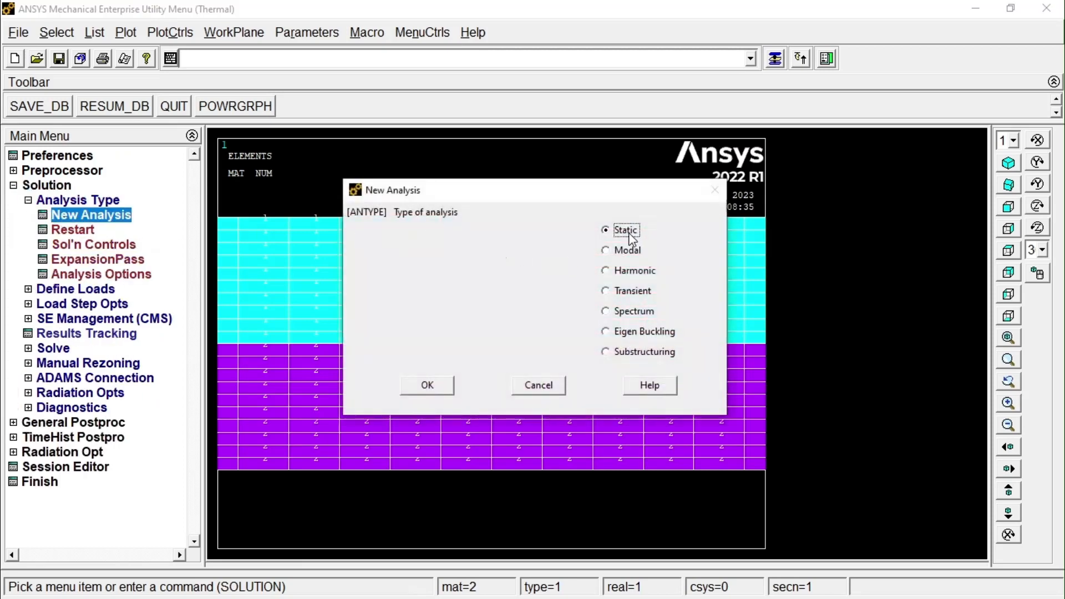
left_click(441, 387)
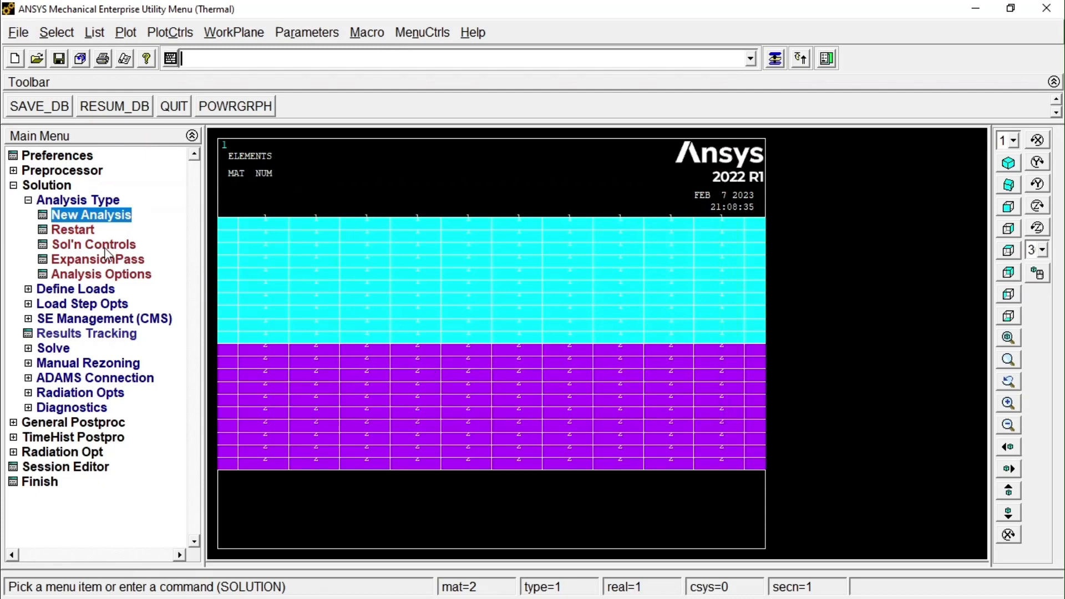
left_click(28, 200)
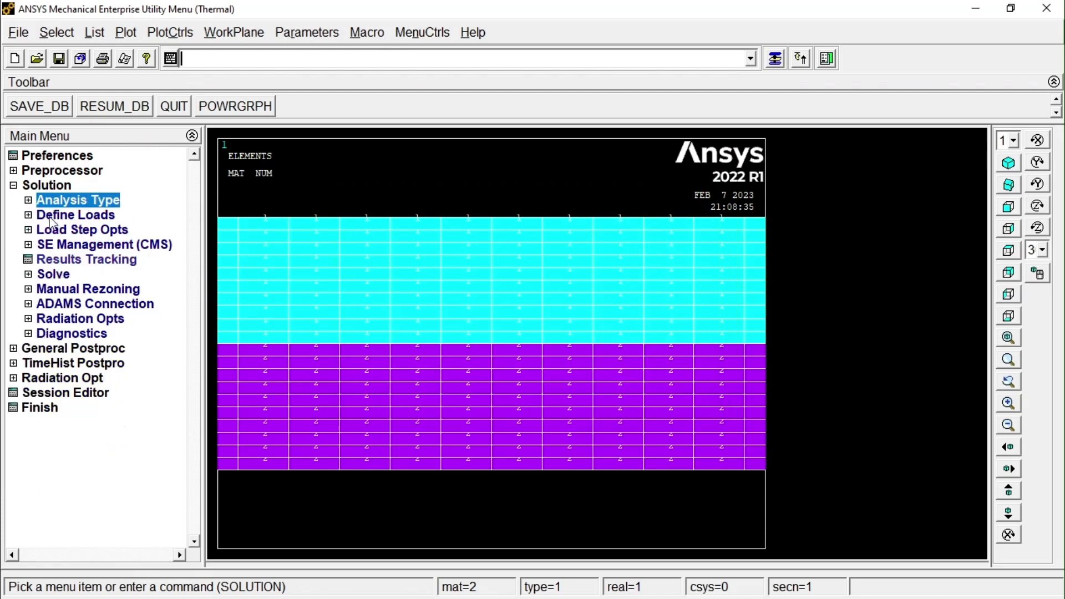
Constrain All DOF on all nodes along the plate's left edge, selecting them with a box.
left_click(50, 216)
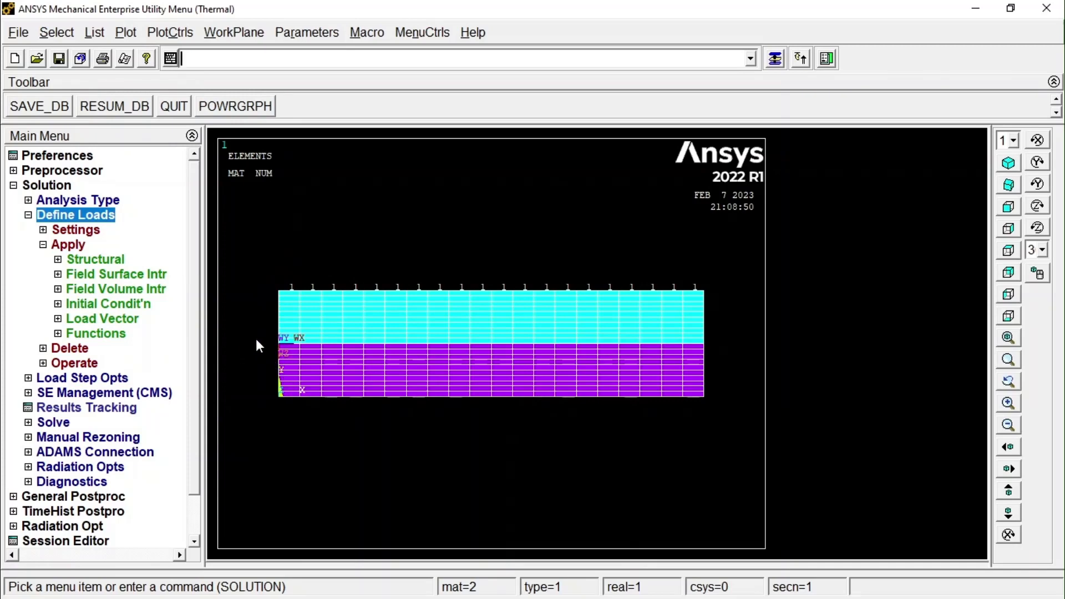
left_click(71, 245)
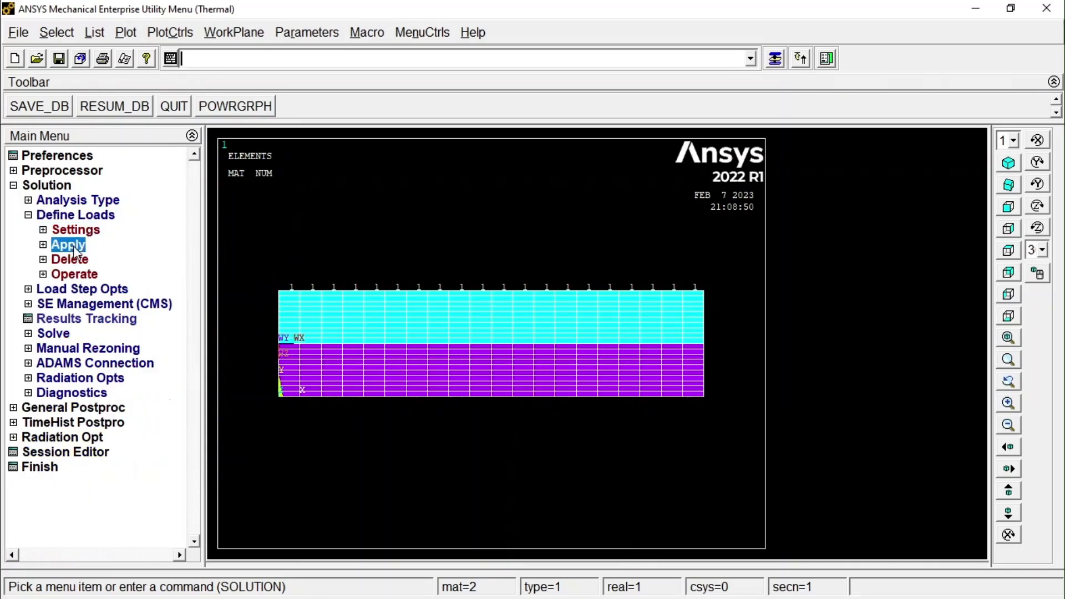
left_click(74, 245)
left_click(95, 259)
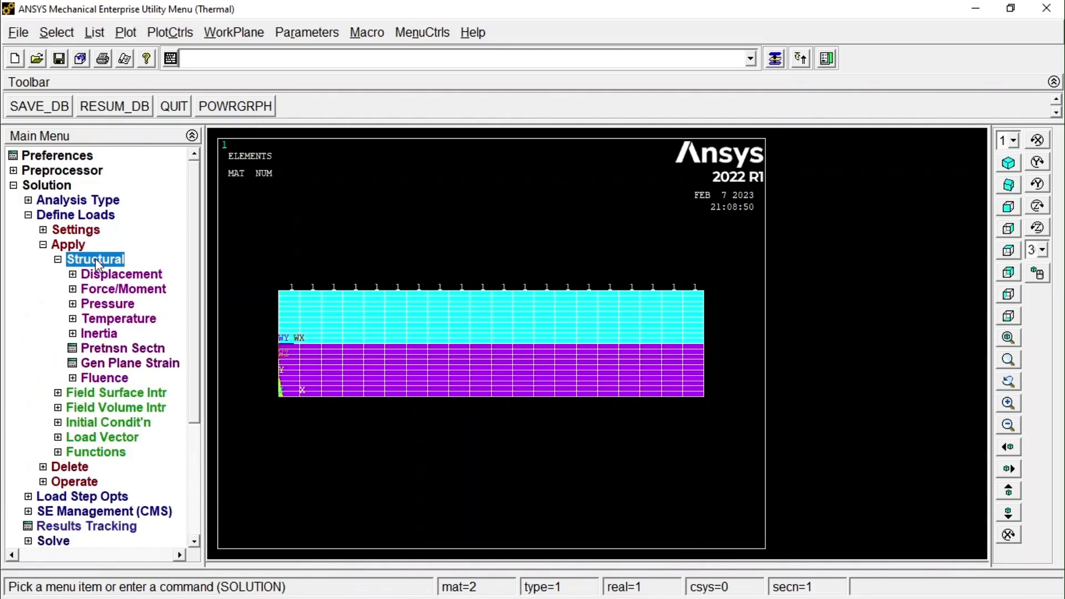
left_click(106, 276)
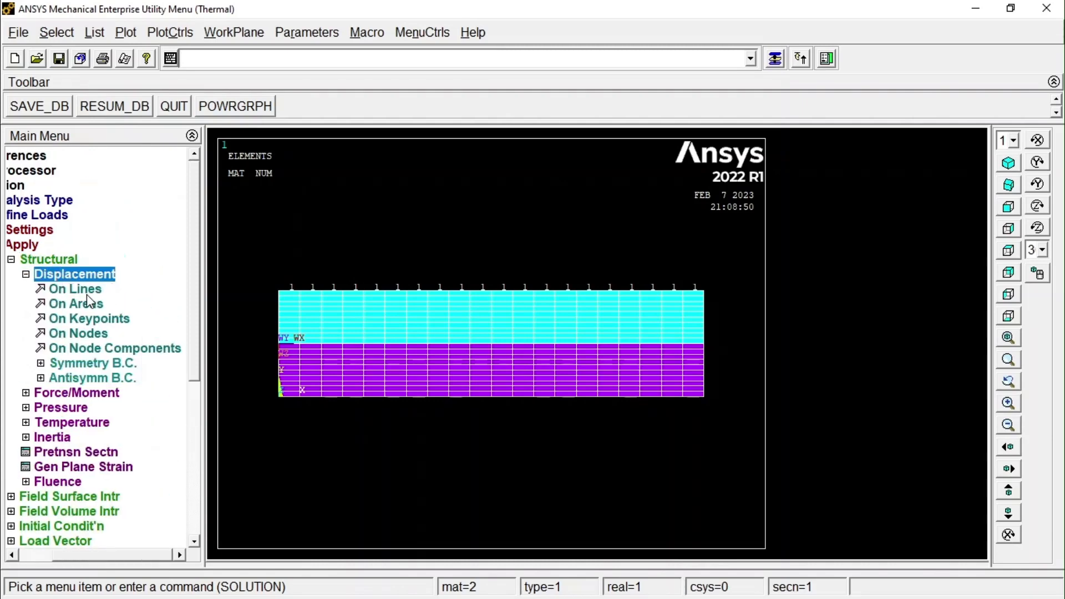
left_click(102, 333)
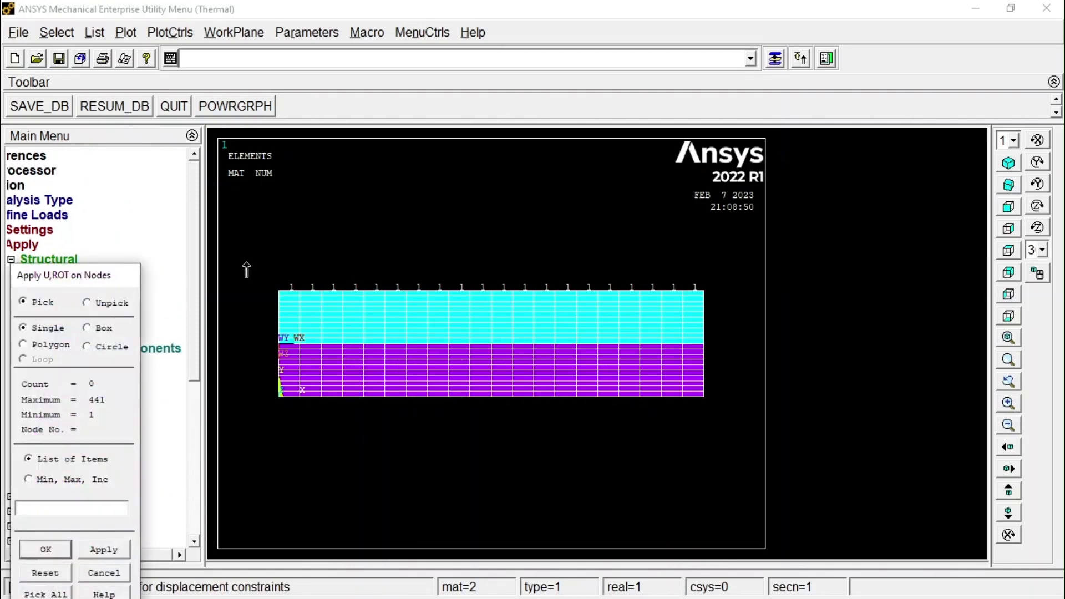
left_click(105, 329)
left_click_drag(258, 259, 290, 431)
left_click(62, 547)
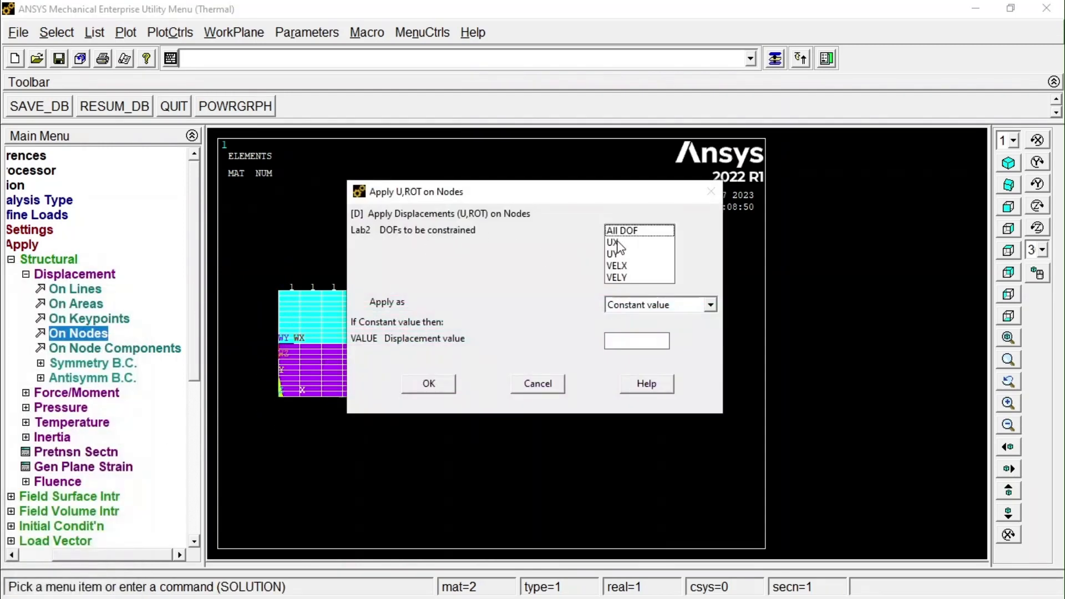
left_click(628, 237)
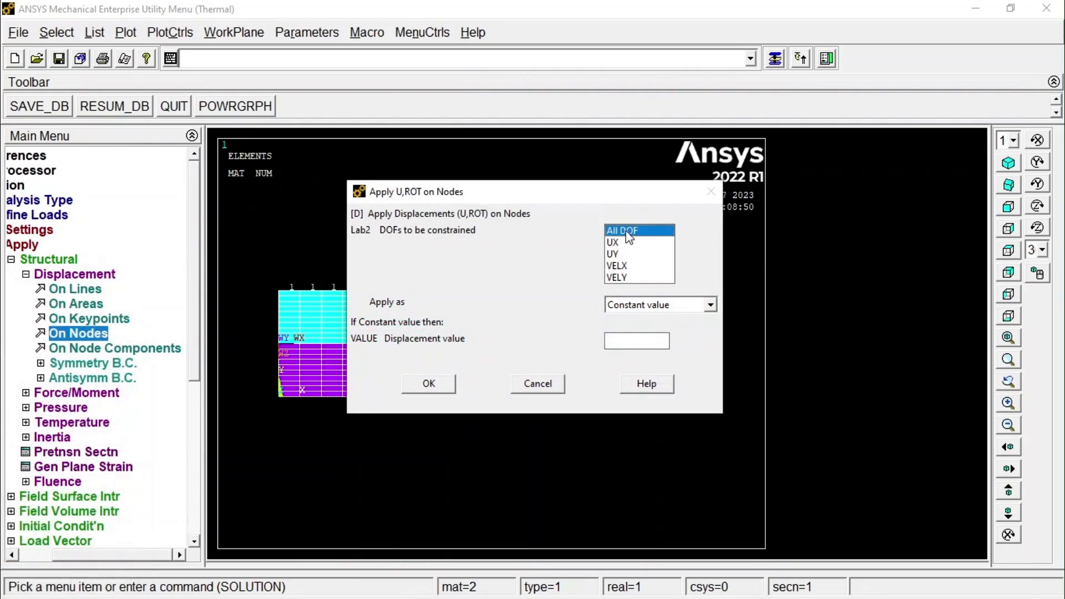
left_click(447, 387)
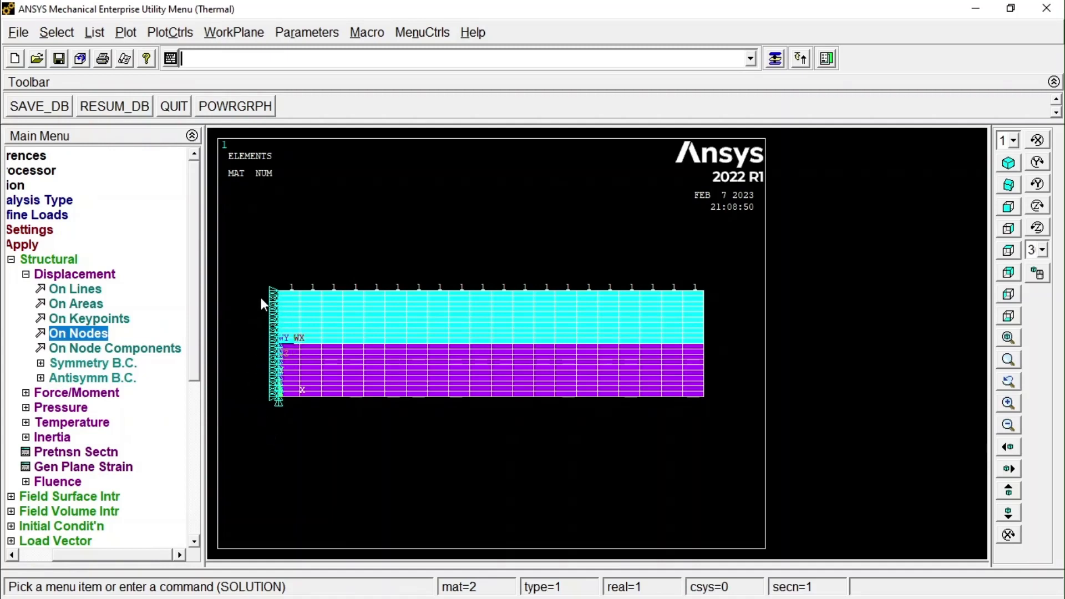
left_click(26, 275)
left_click(58, 259)
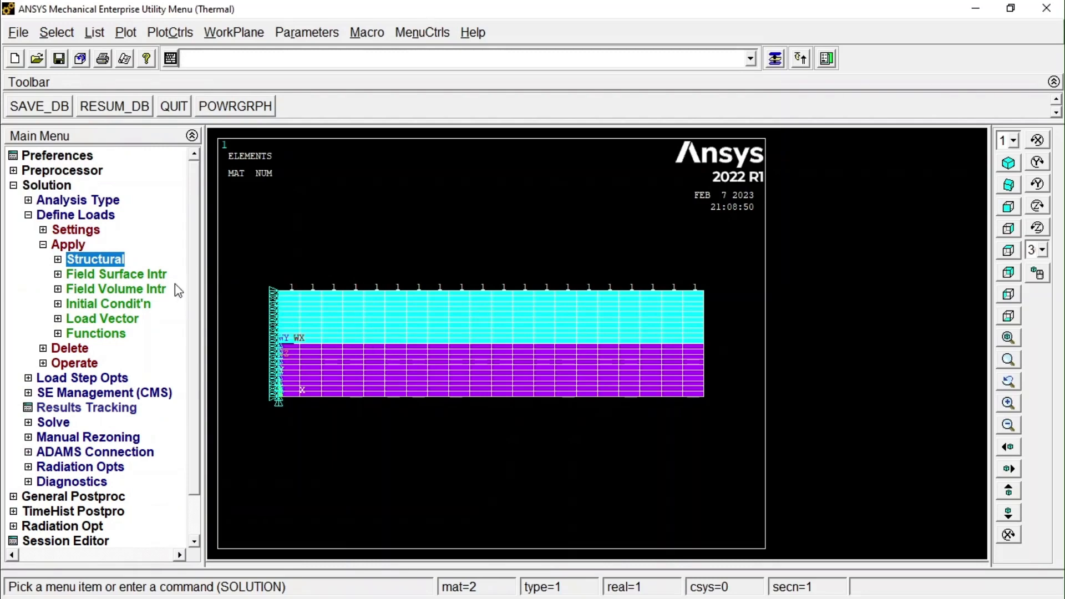
Apply the temperatures from the thermal analysis as a structural load, using the results file Thermal.rth.
left_click(57, 259)
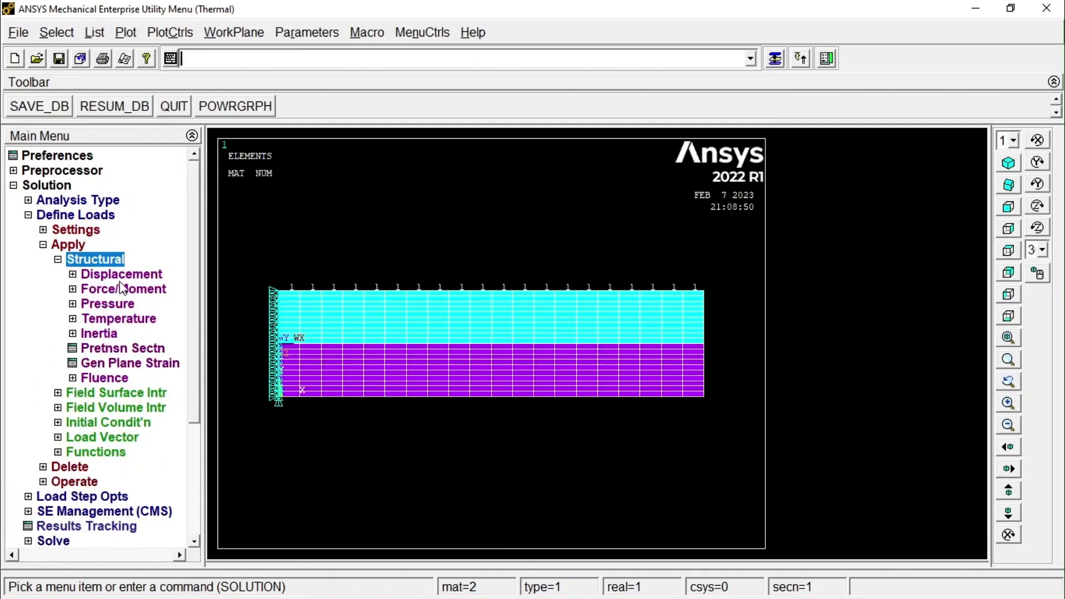
left_click(118, 321)
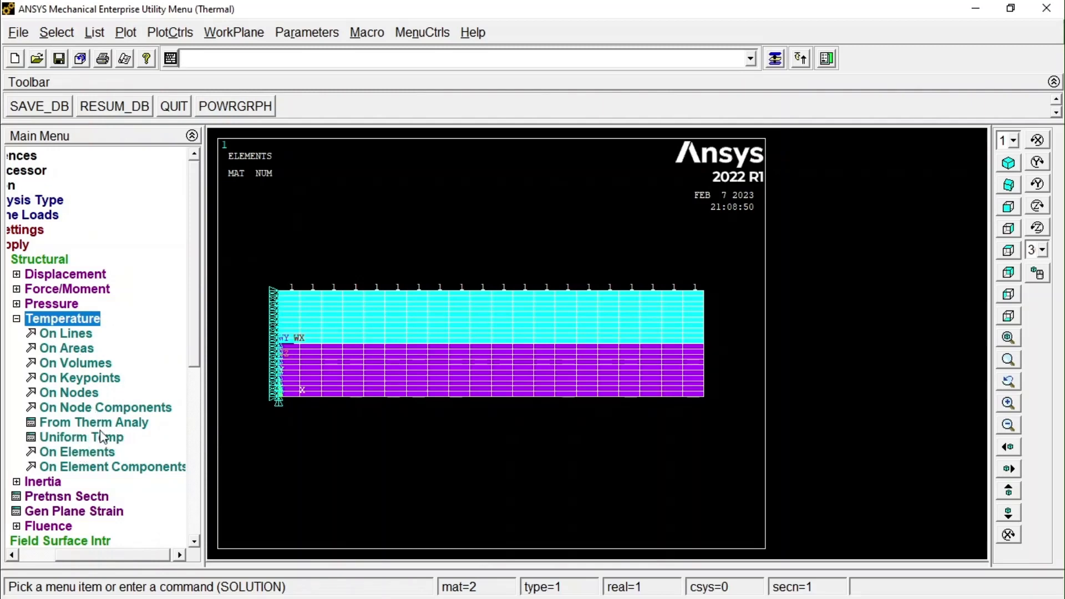
left_click(139, 424)
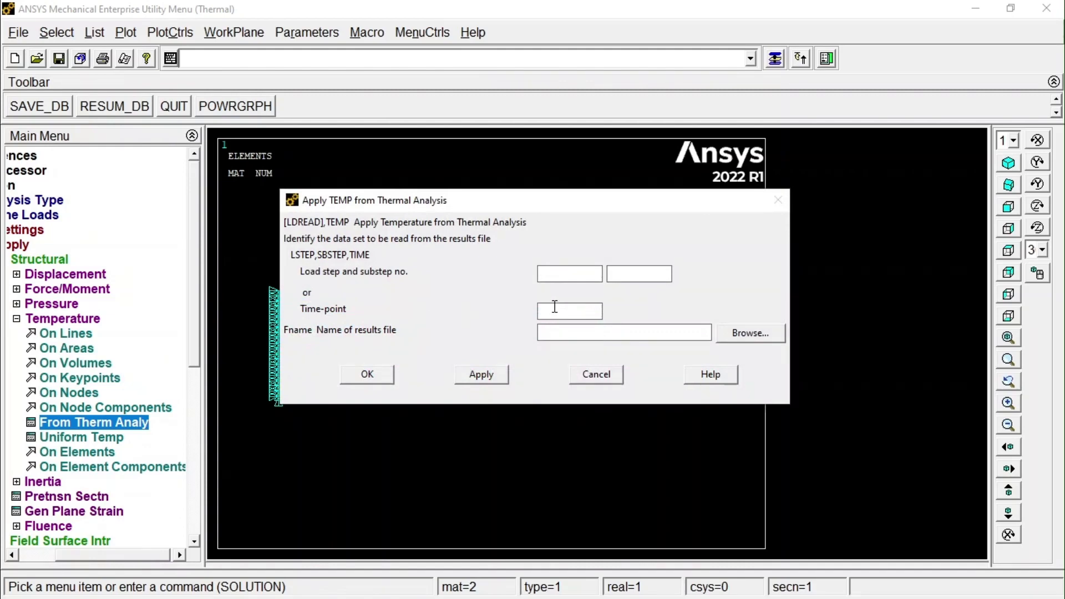
left_click(735, 334)
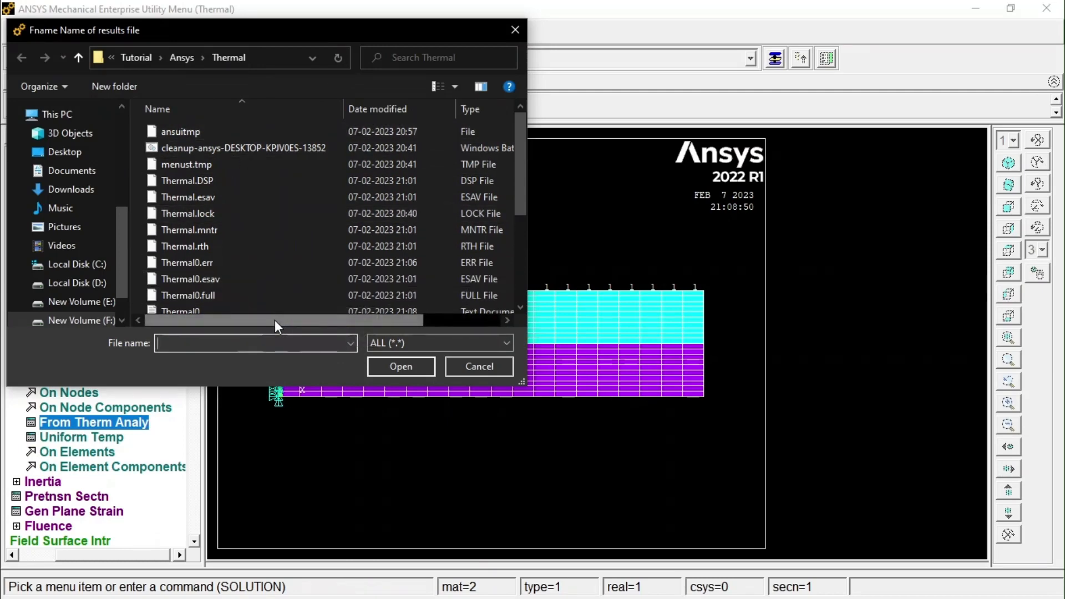
left_click_drag(275, 321, 352, 314)
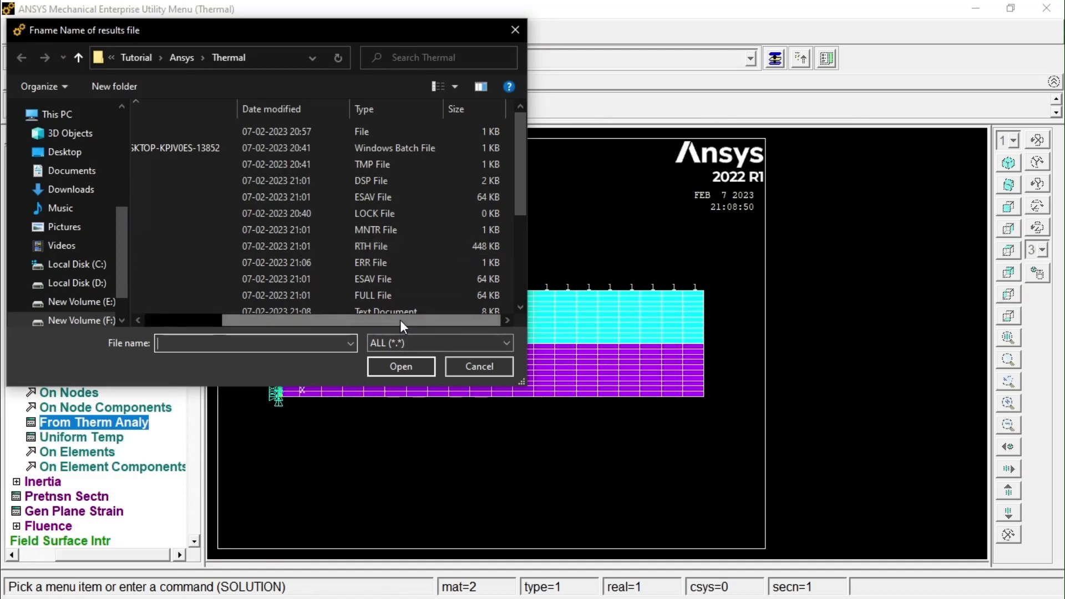
left_click_drag(401, 320, 301, 291)
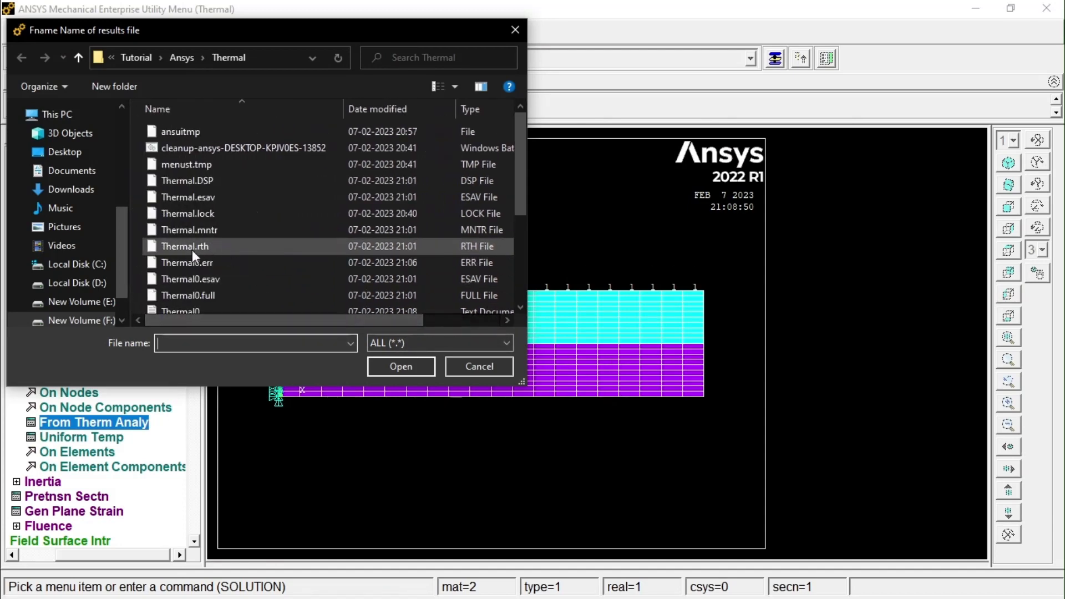
left_click(209, 251)
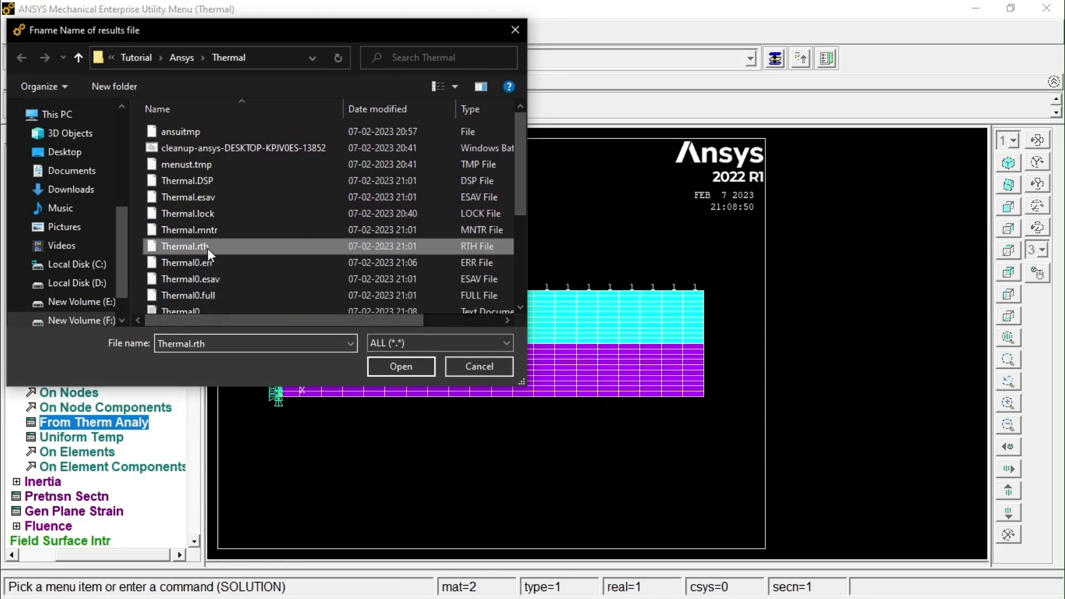
left_click(400, 366)
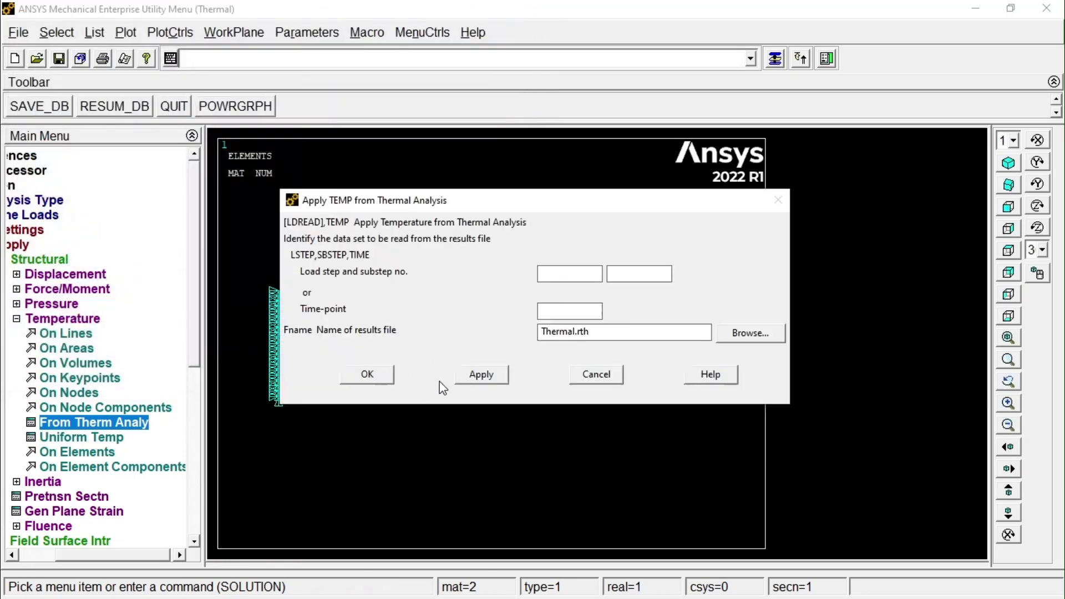
left_click(383, 376)
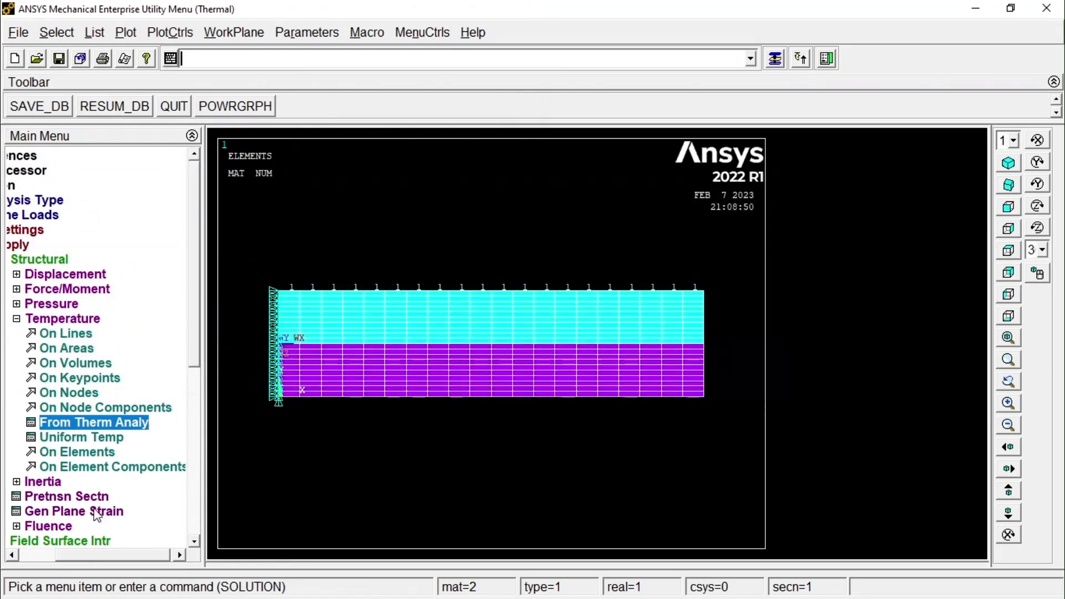
Solve the current load step of the structural analysis and dismiss the solution windows.
left_click_drag(86, 553, 46, 548)
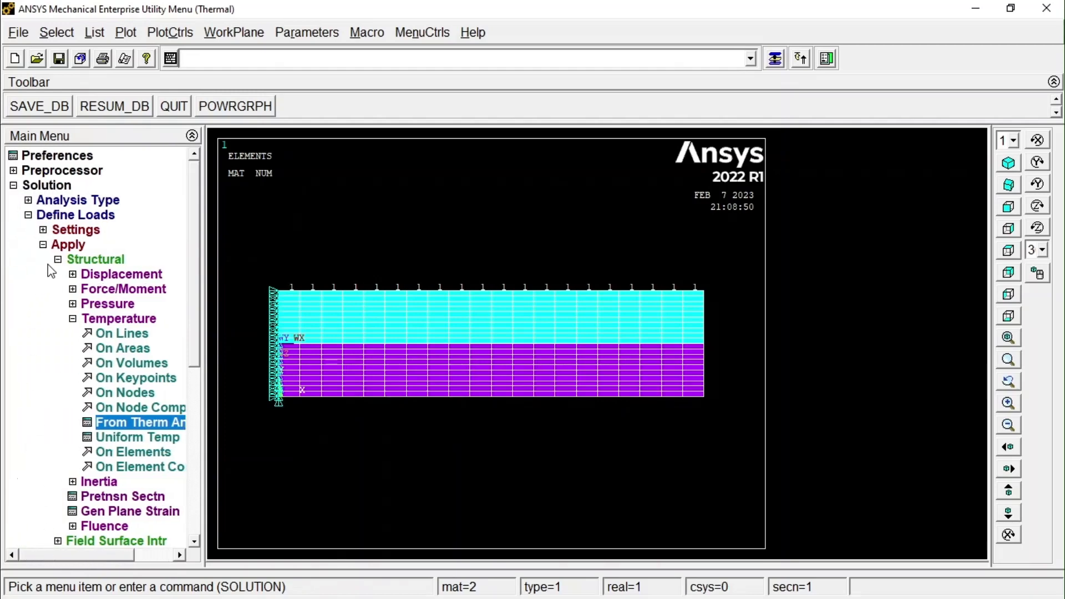
left_click(44, 245)
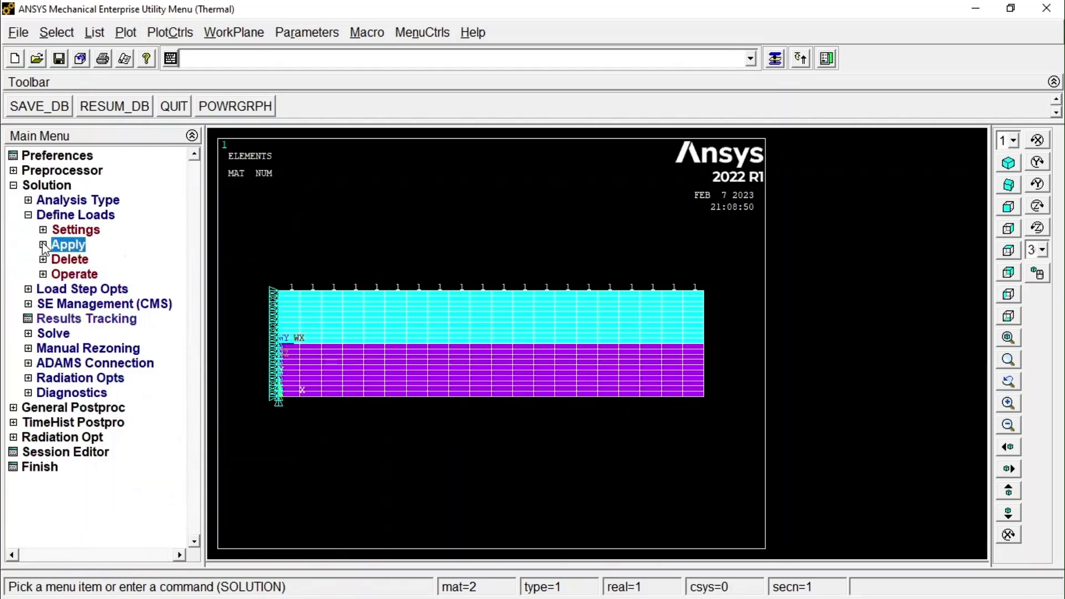
left_click(35, 334)
left_click(62, 288)
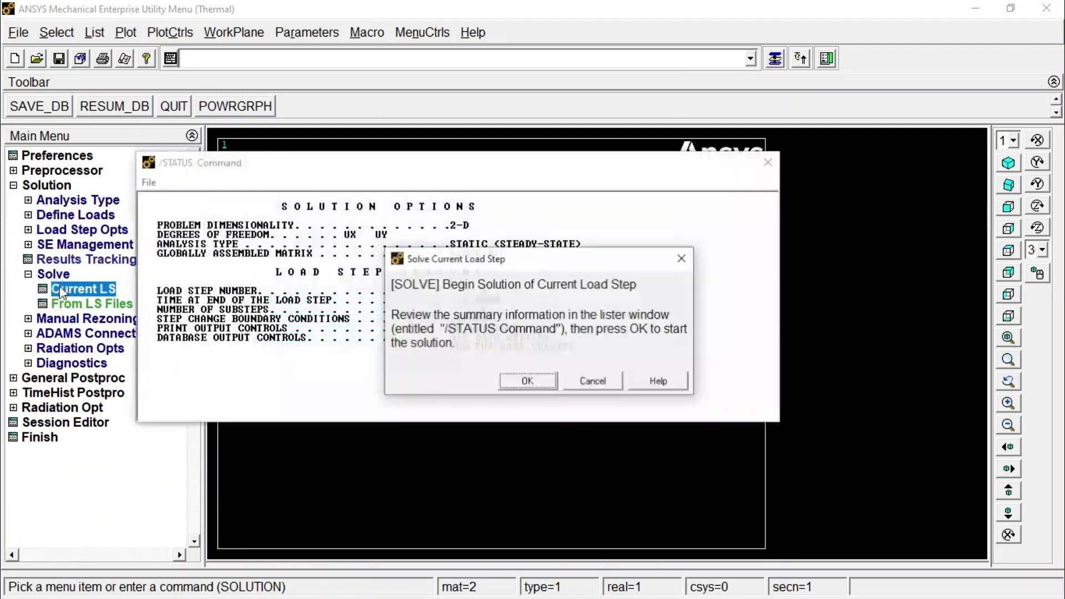
left_click(513, 383)
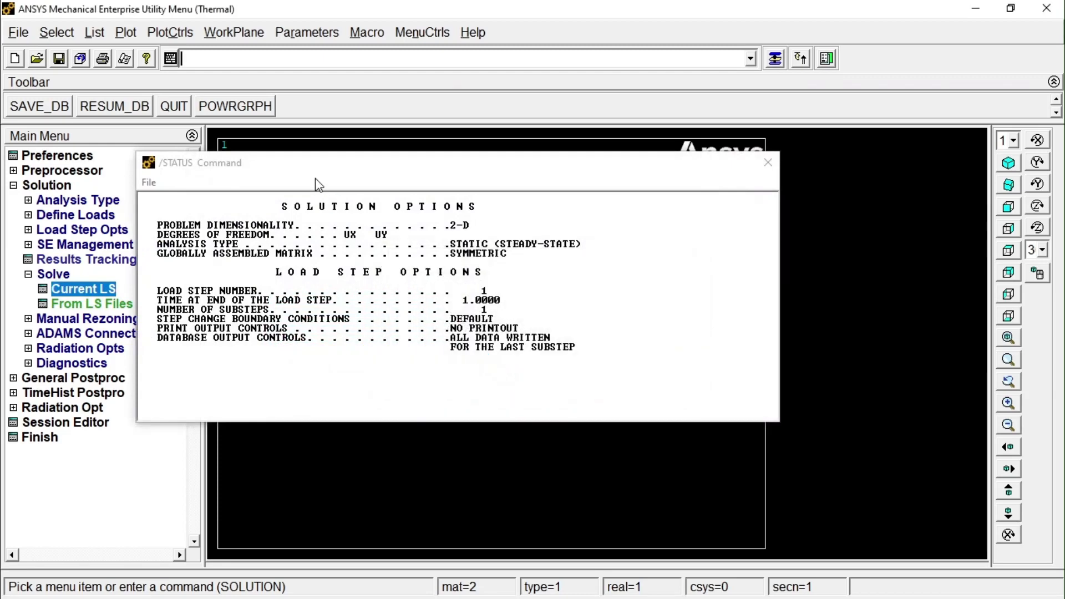
left_click(224, 112)
left_click(768, 162)
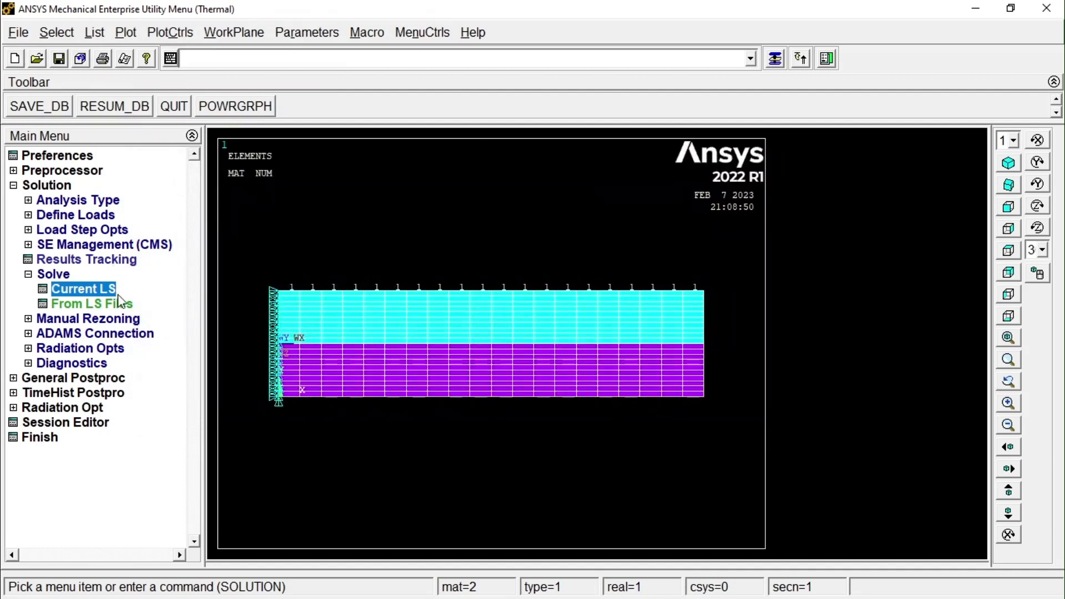
Read the first set of structural results and plot the deformed shape with the undeformed edge.
left_click(16, 378)
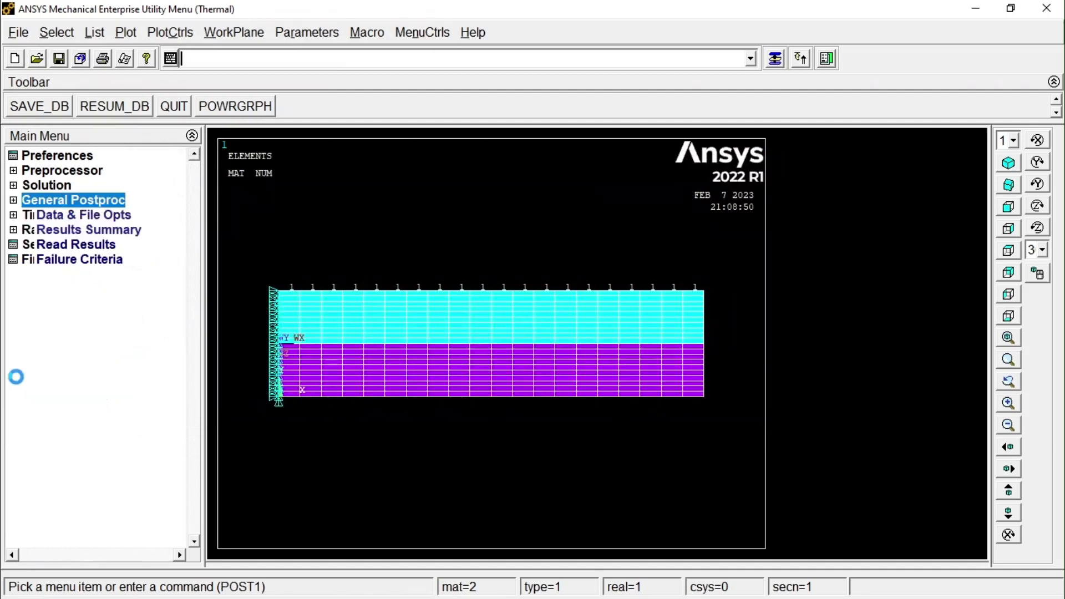
left_click(50, 244)
left_click(86, 259)
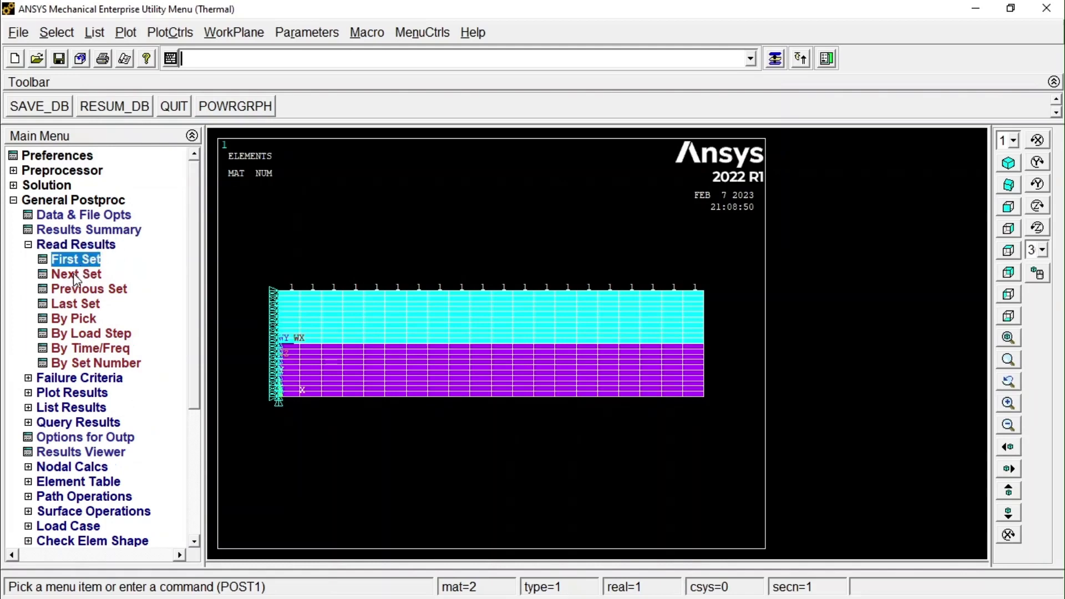
left_click(83, 391)
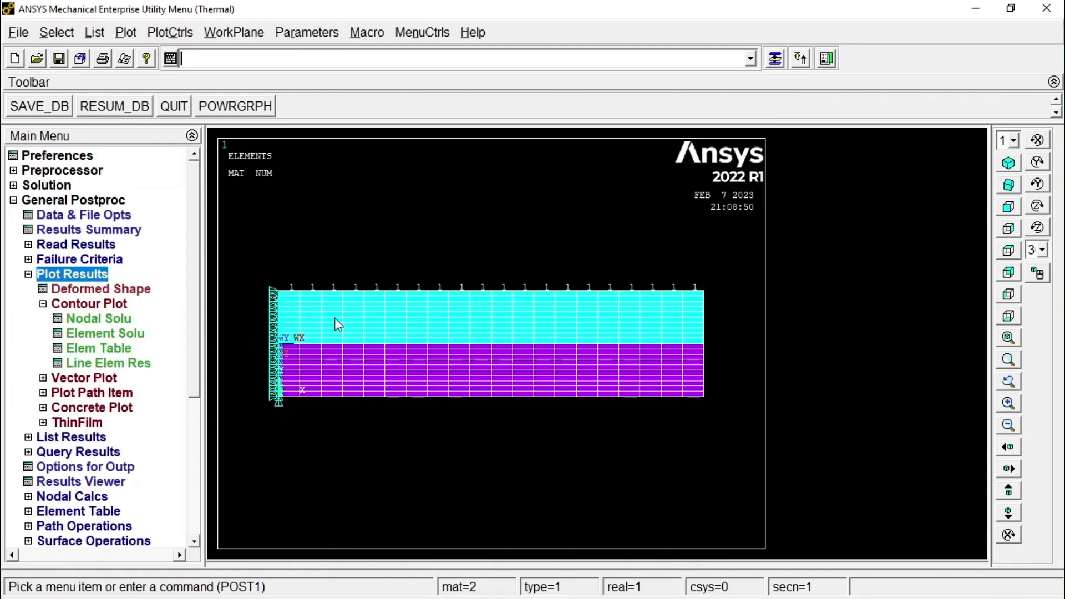
left_click(118, 289)
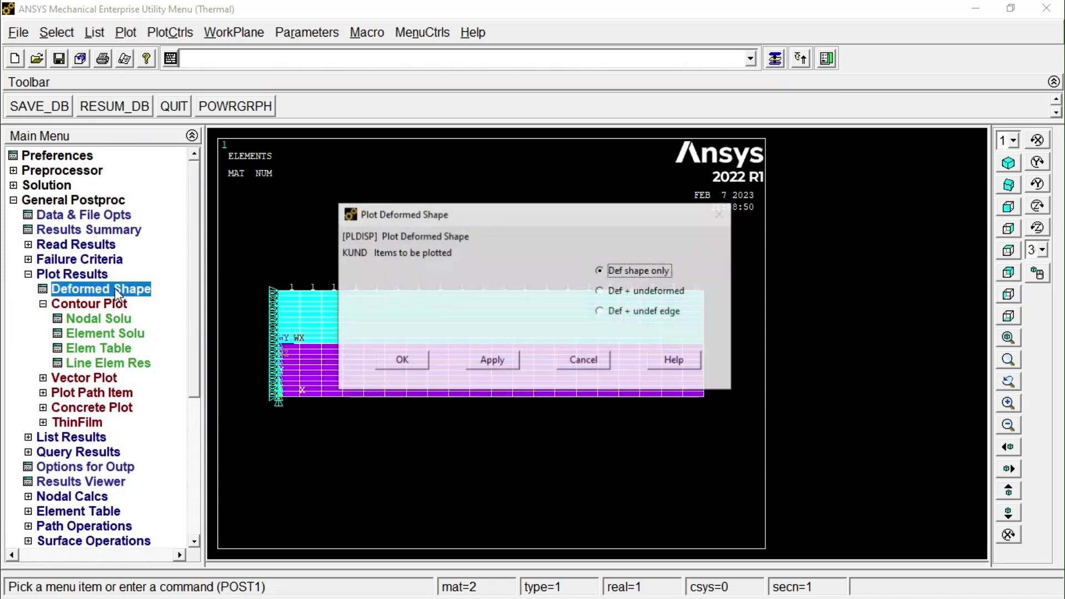
left_click(622, 311)
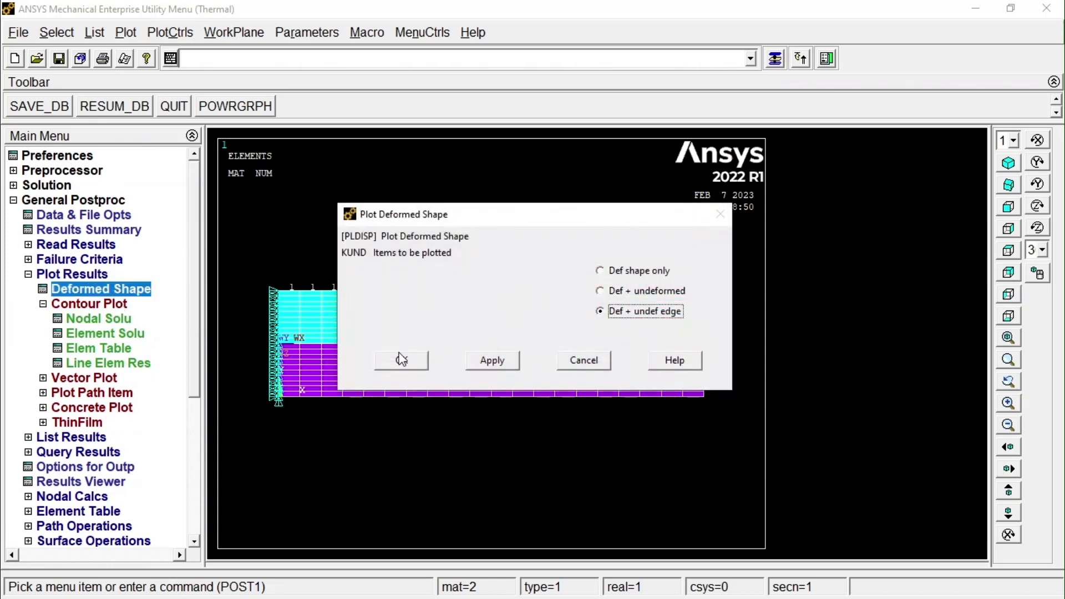
left_click(410, 364)
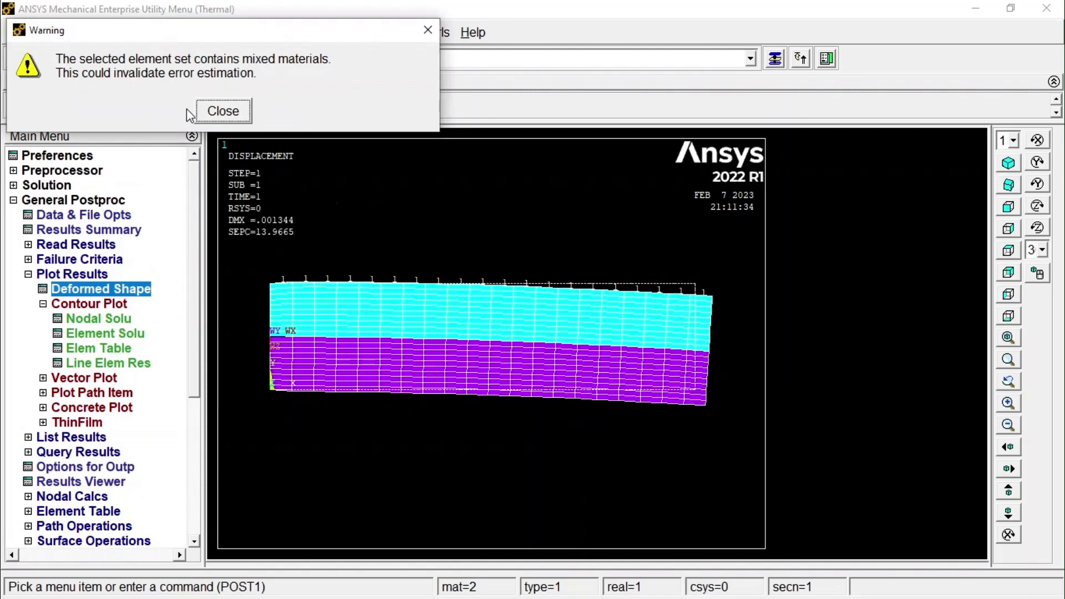
left_click(225, 109)
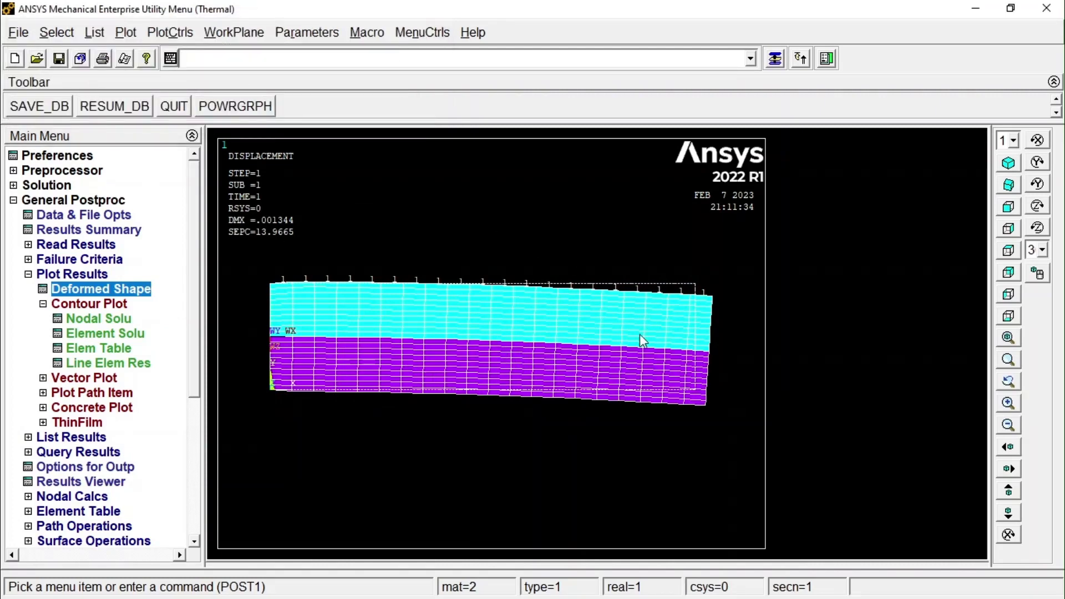
Set the element and attribute numbering of the plot to No numbering and replot.
left_click(178, 35)
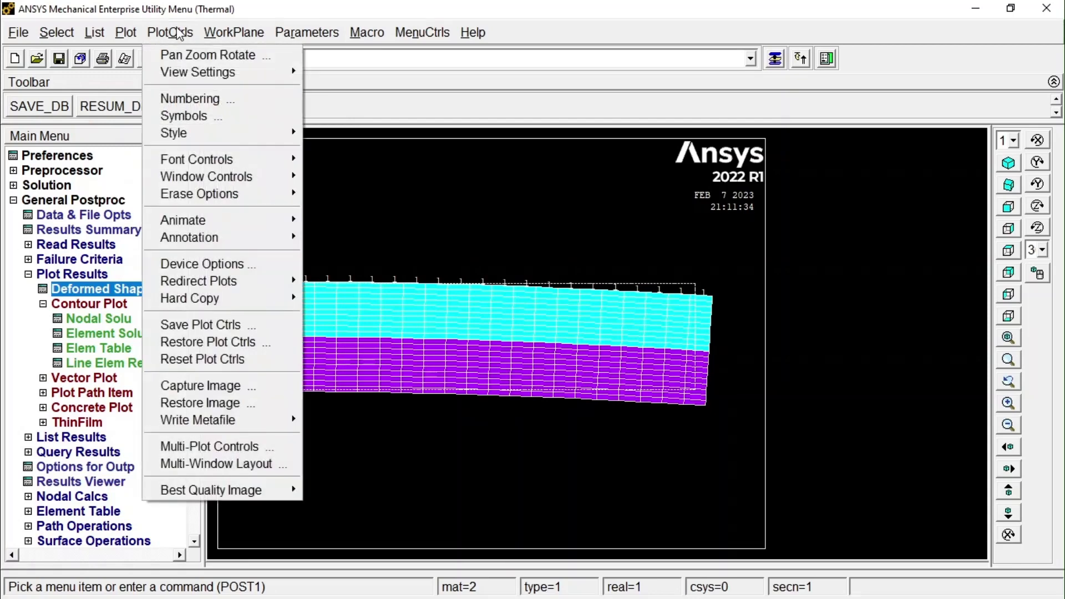
left_click(176, 98)
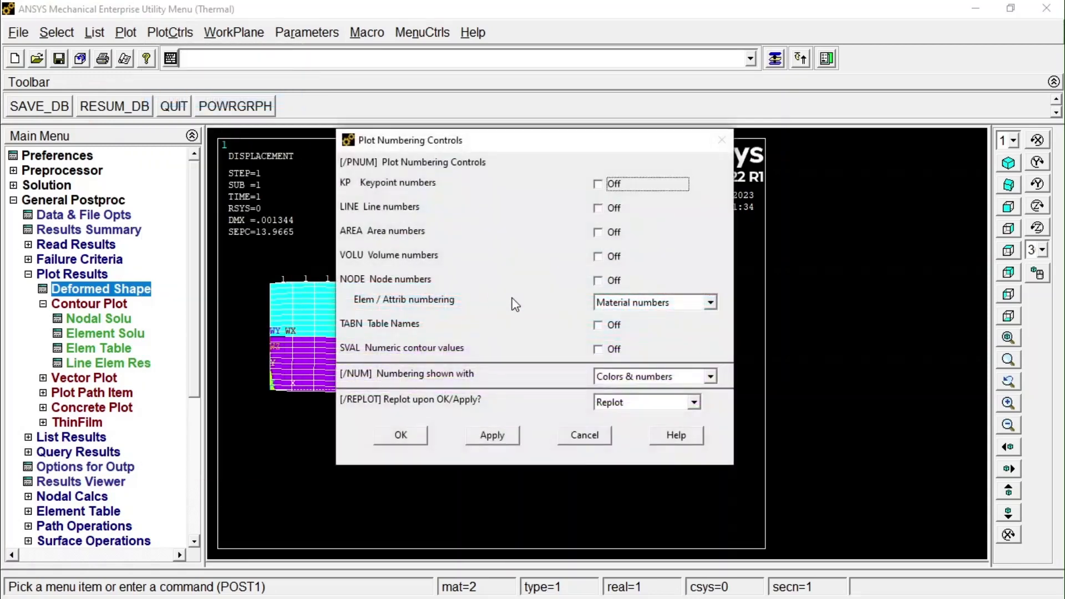
left_click(615, 307)
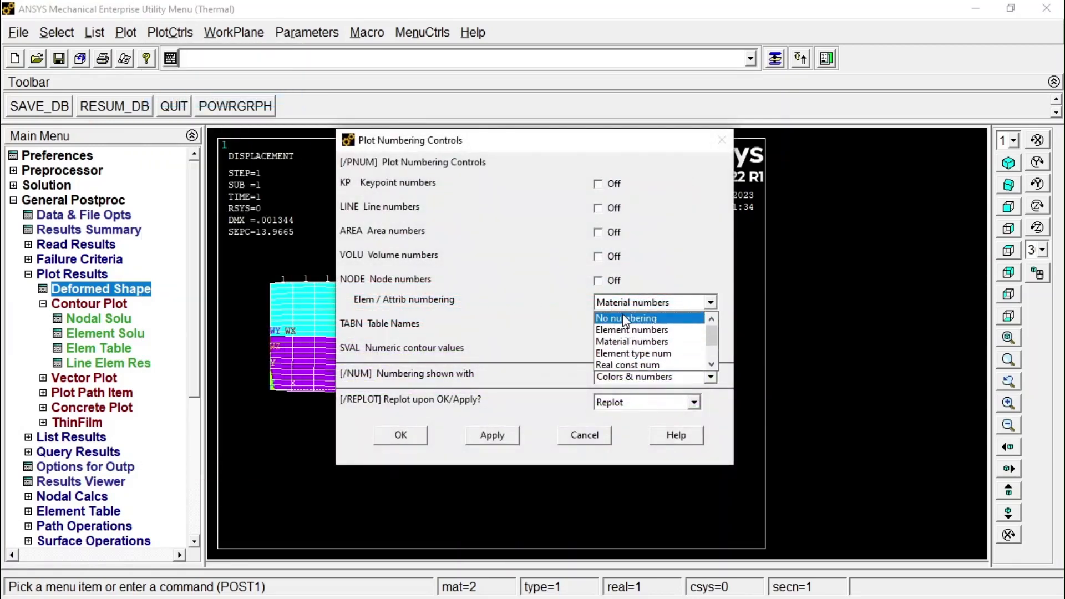
left_click(629, 319)
left_click(400, 436)
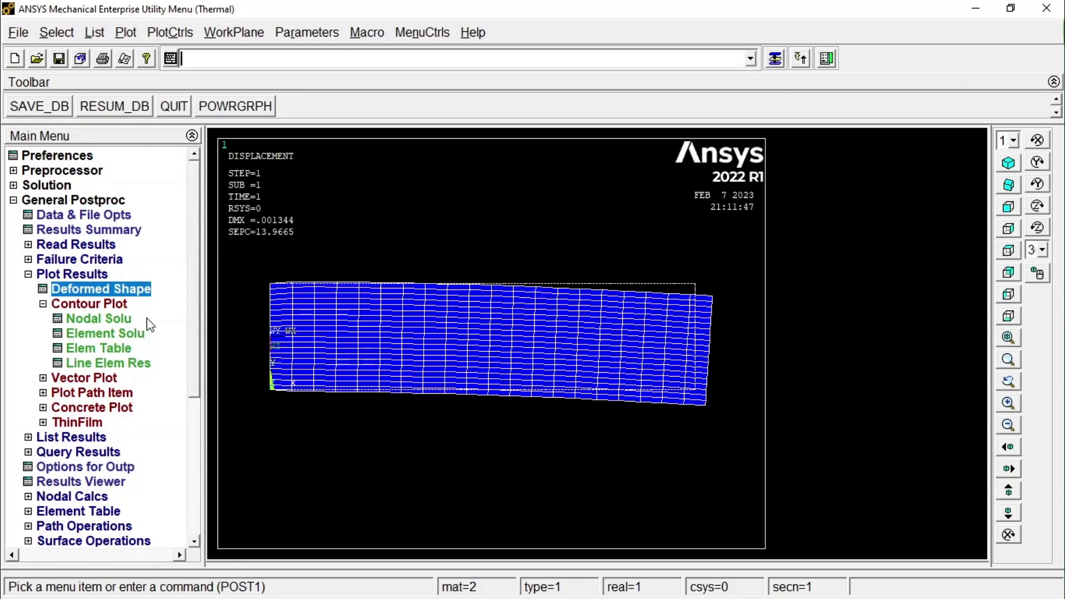
Plot the nodal solution contour of the X-Component of stress on the deformed shape only.
left_click(117, 319)
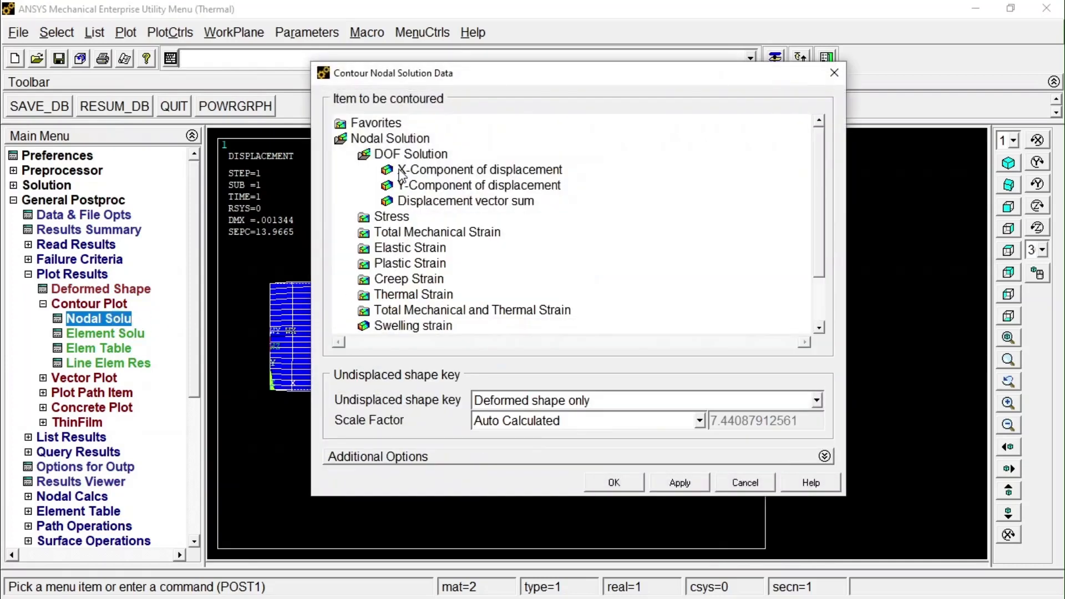
left_click(395, 217)
left_click(432, 186)
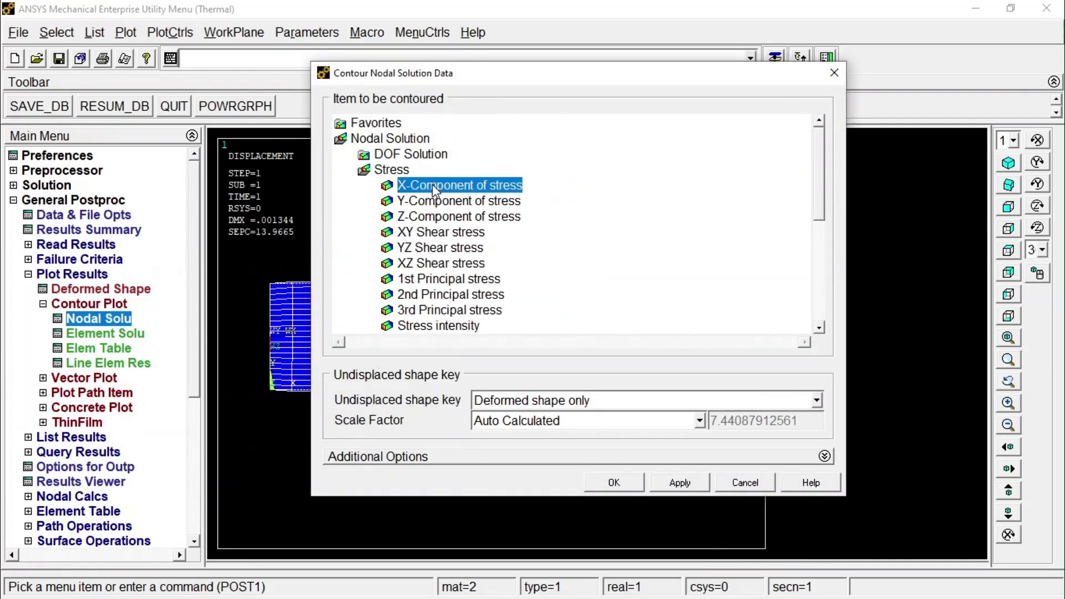
left_click(608, 481)
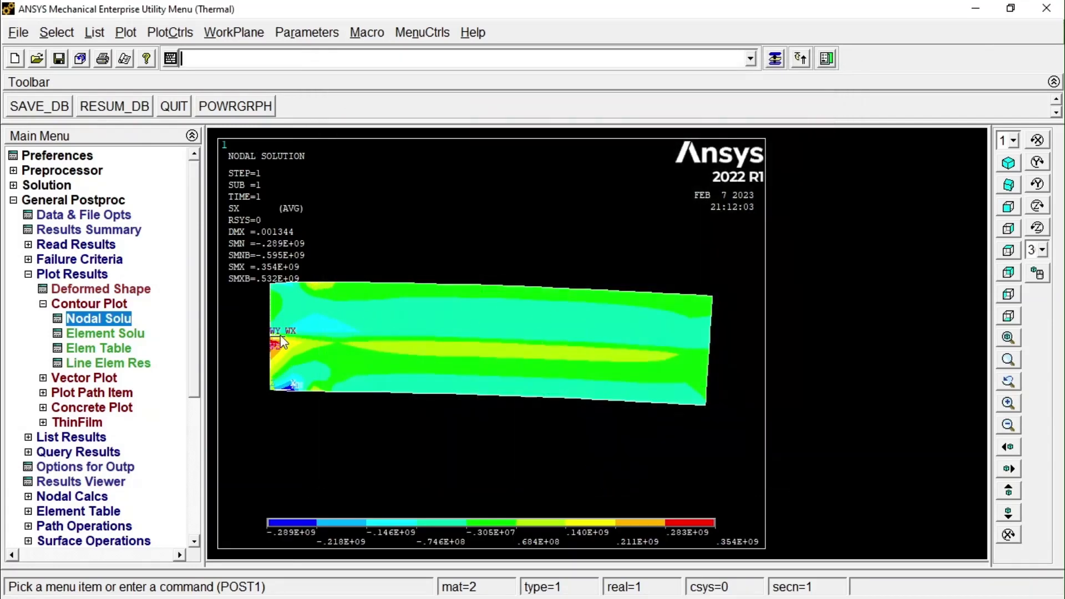
Plot the nodal solution contour of the Y-Component of displacement on the deformed shape only.
left_click(99, 319)
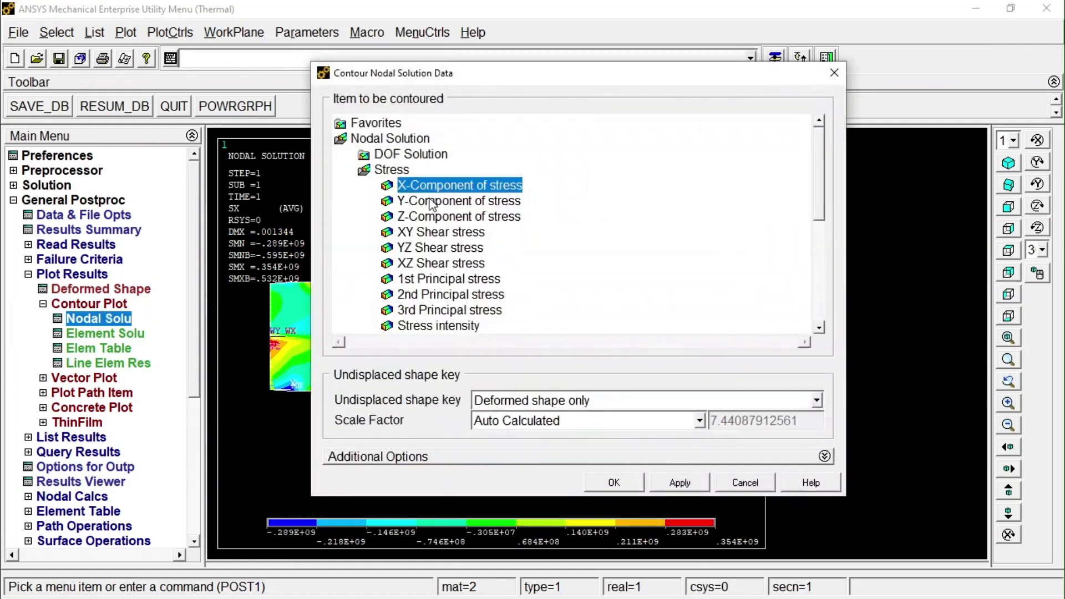
left_click(391, 155)
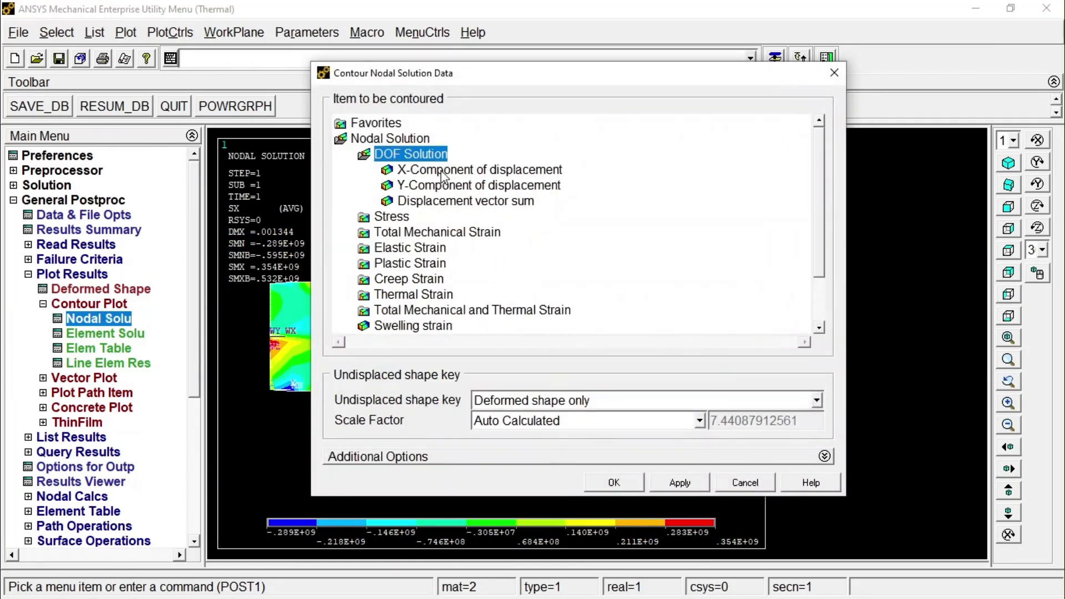
left_click(471, 172)
left_click(472, 184)
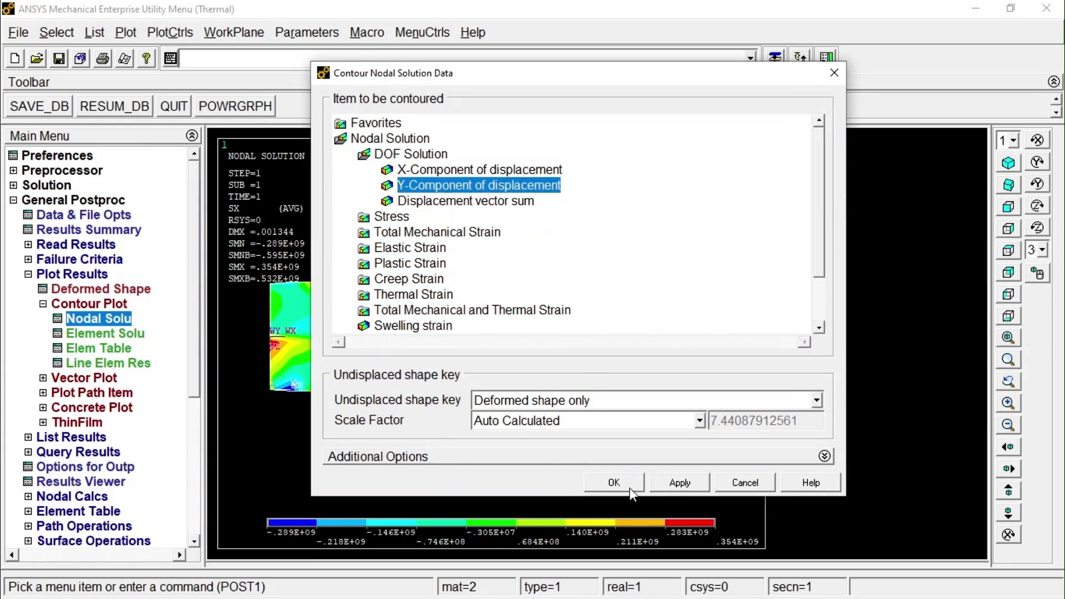
left_click(616, 482)
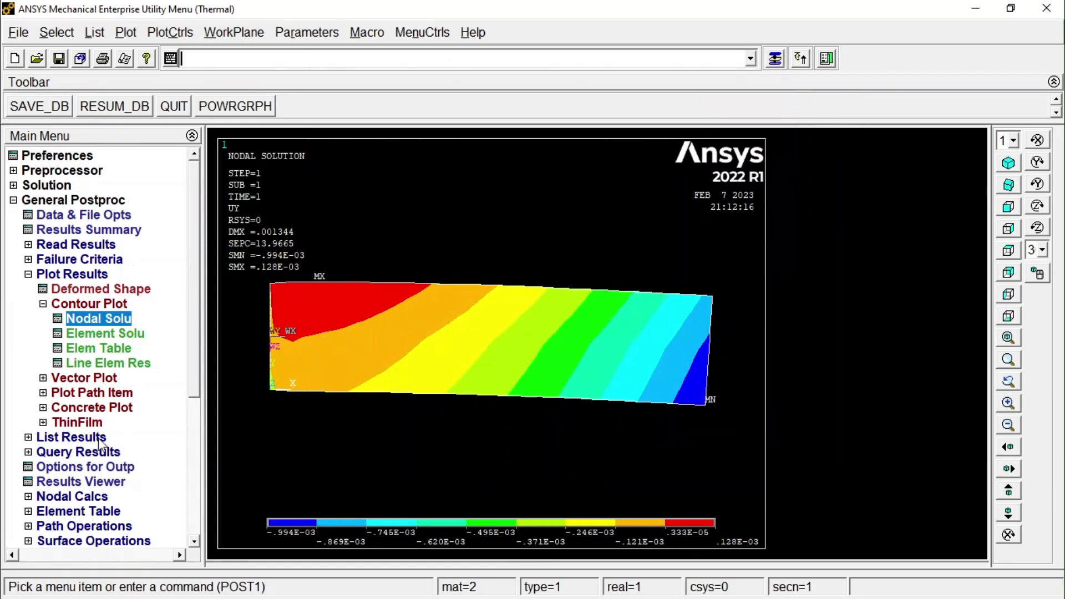
Start a nodal solution query of the UY translation and plot the model's nodes for picking.
left_click(92, 456)
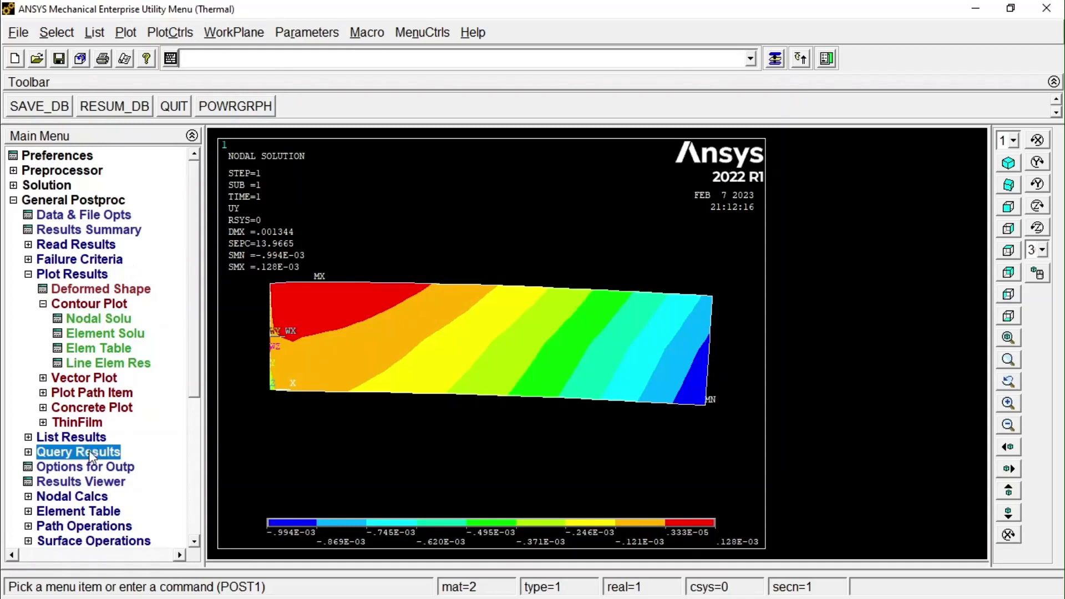
left_click(86, 319)
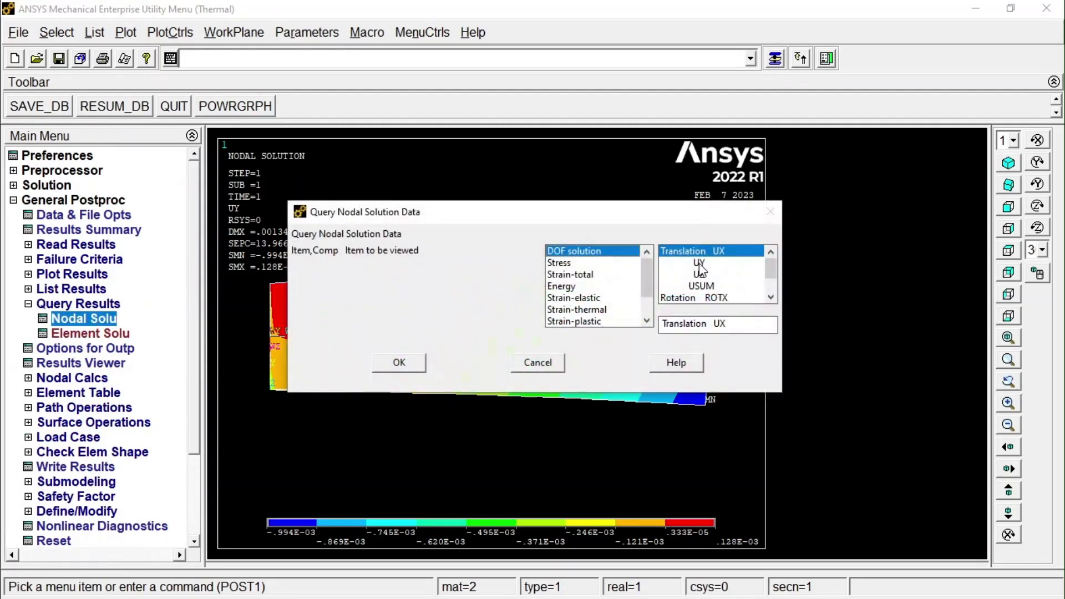
left_click(698, 262)
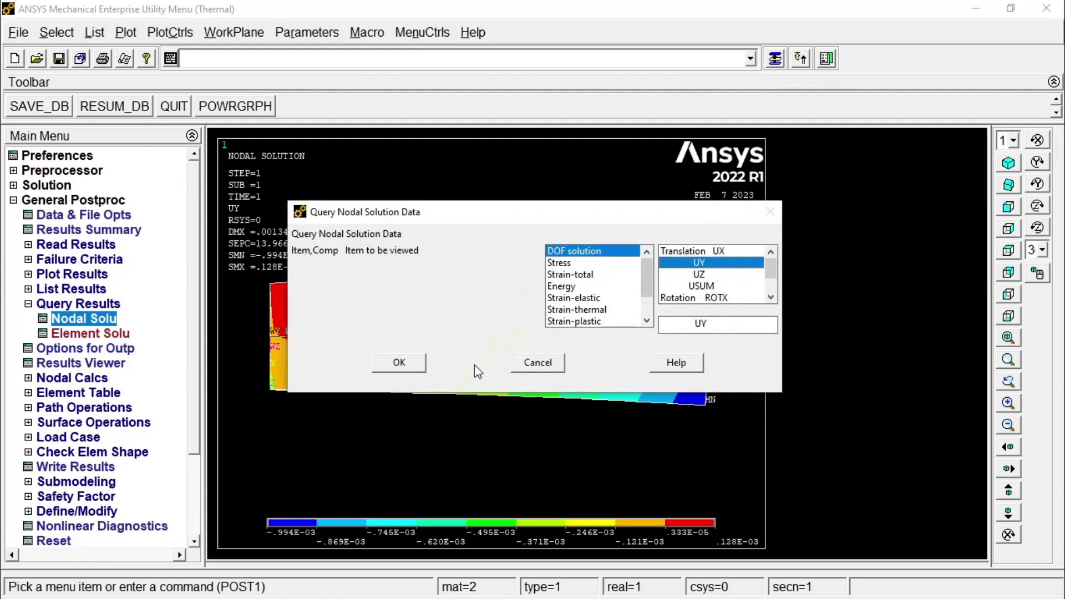
left_click(399, 362)
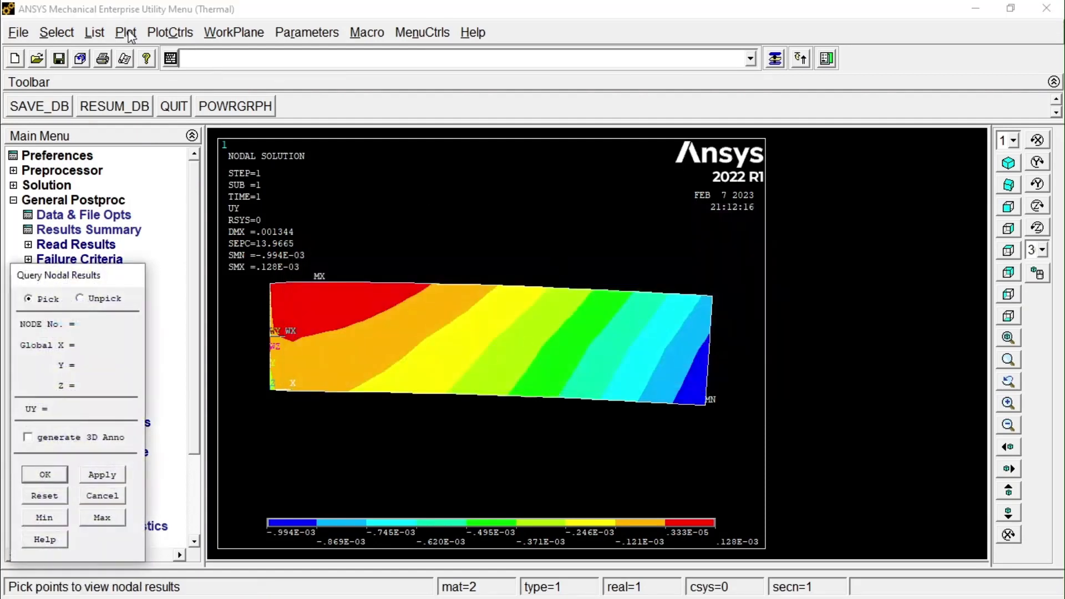
left_click(127, 32)
left_click(177, 179)
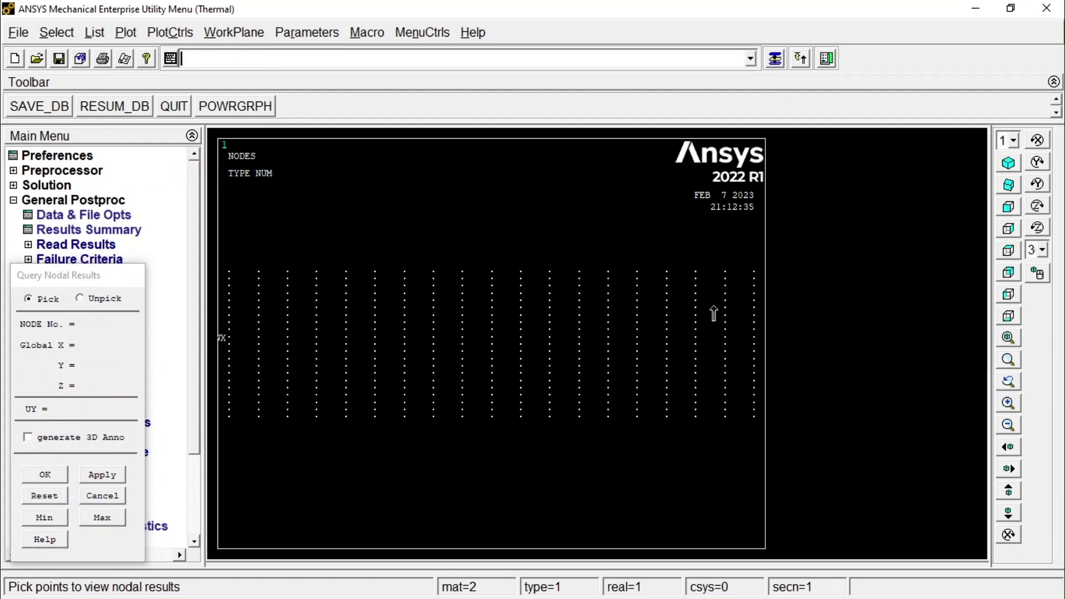
Query UY at the upper corner, near mid-height and at the lower corner of the free end at X = 0.2.
left_click(740, 282)
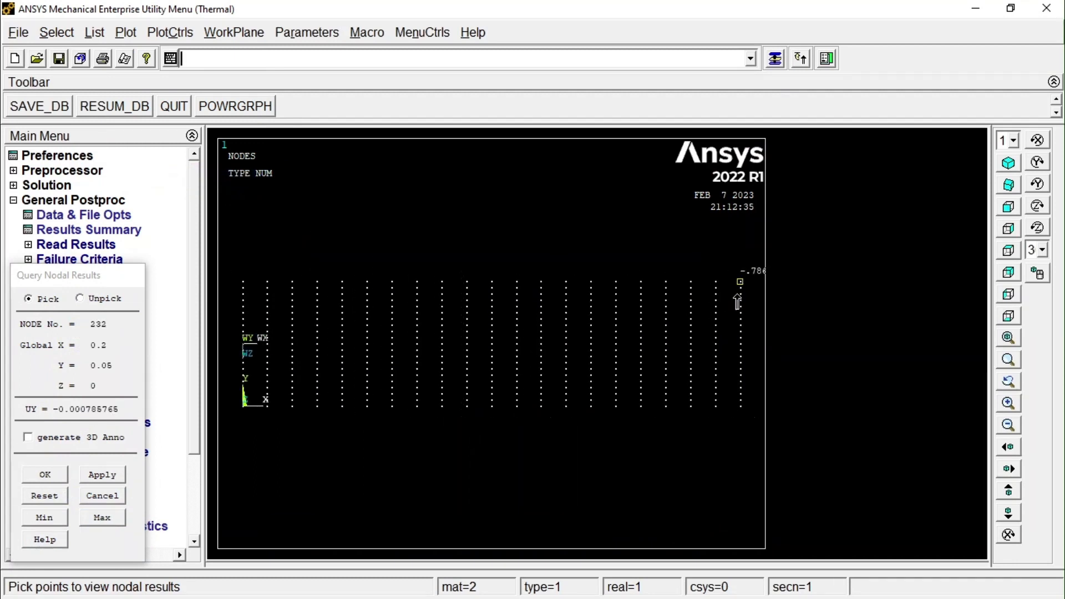
left_click(1019, 340)
left_click(735, 245)
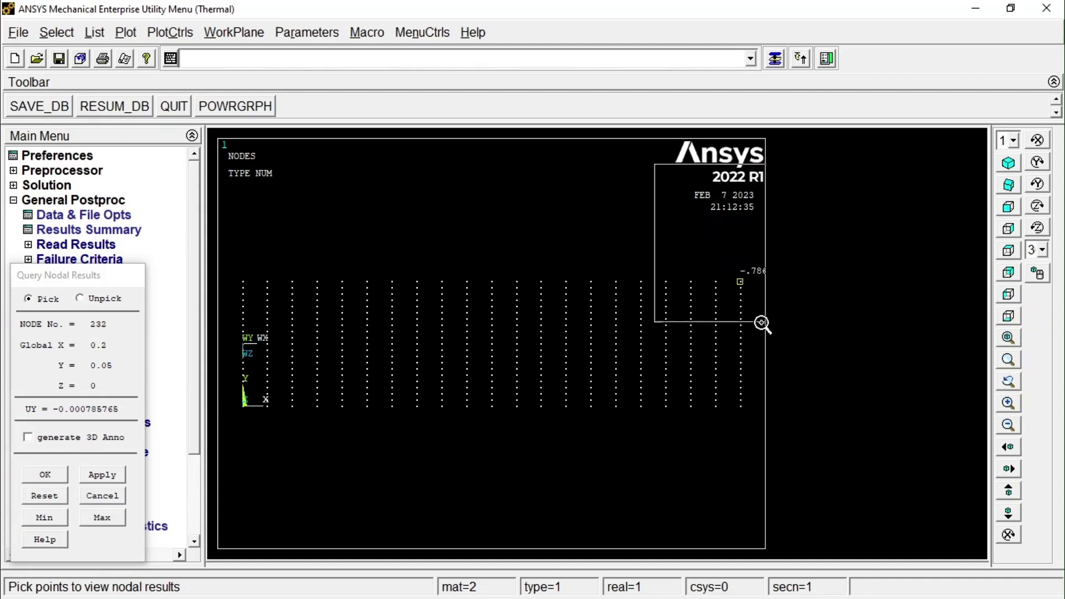
left_click(753, 415)
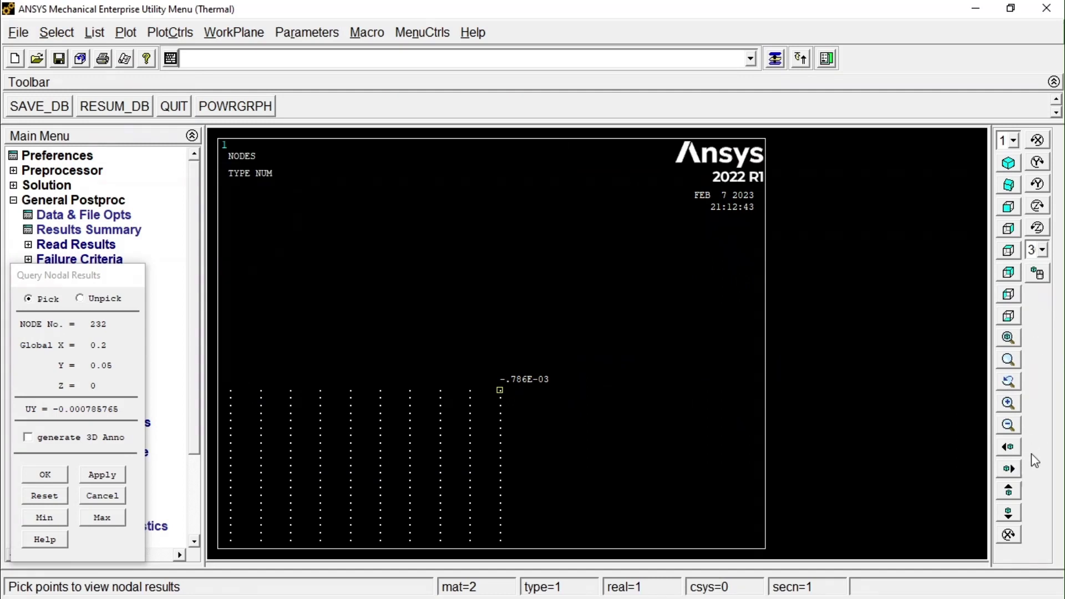
left_click(1013, 489)
left_click(1013, 489)
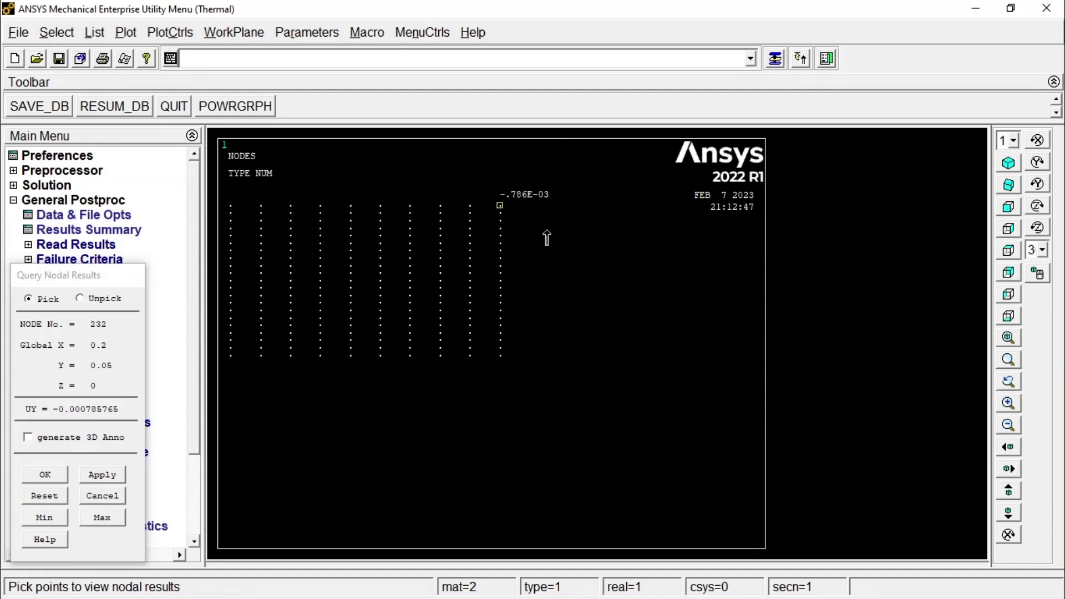
left_click(500, 288)
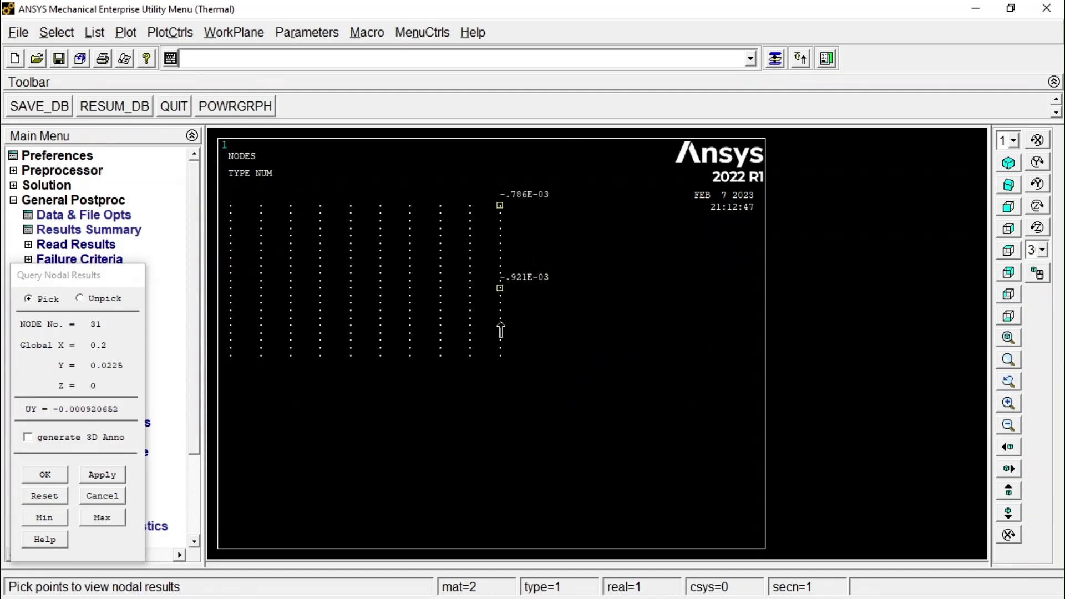
left_click(500, 356)
left_click_drag(105, 276, 202, 184)
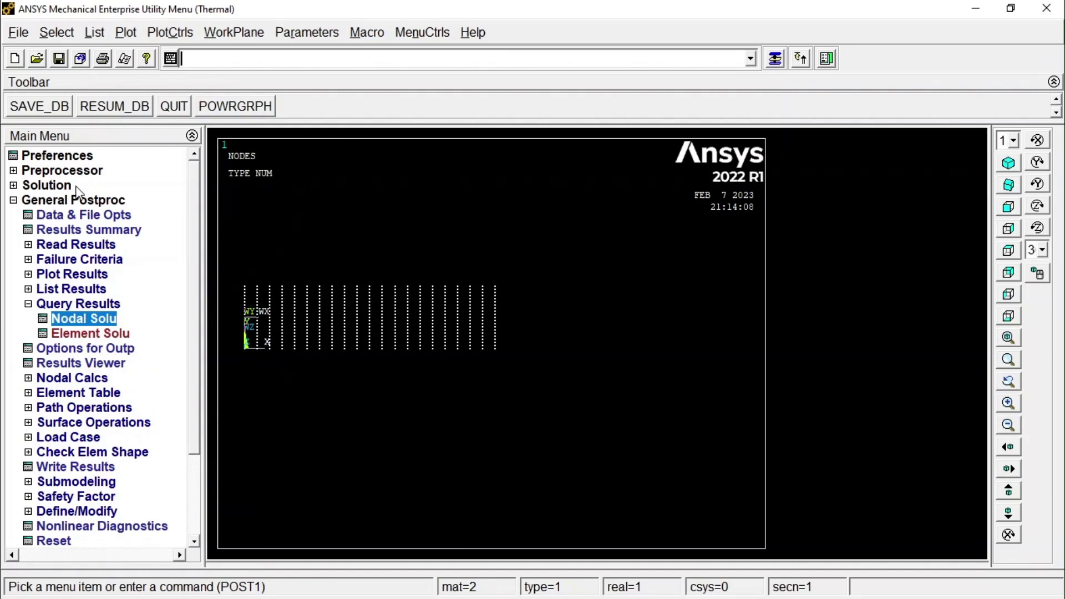
Switch the element types with the Struc to Thermal option and check the defined element type.
left_click(51, 170)
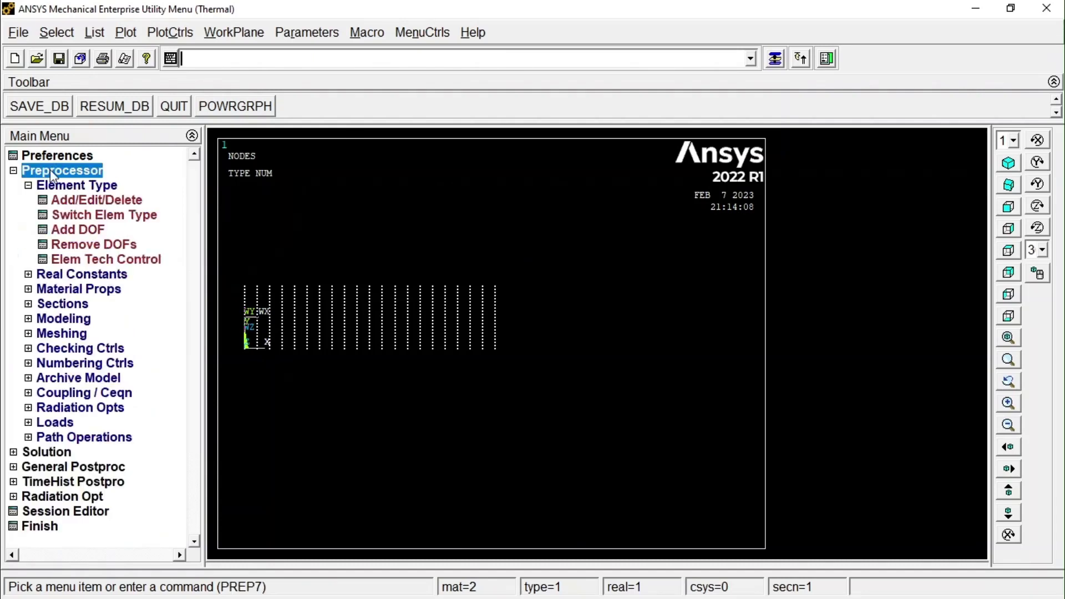
left_click(83, 216)
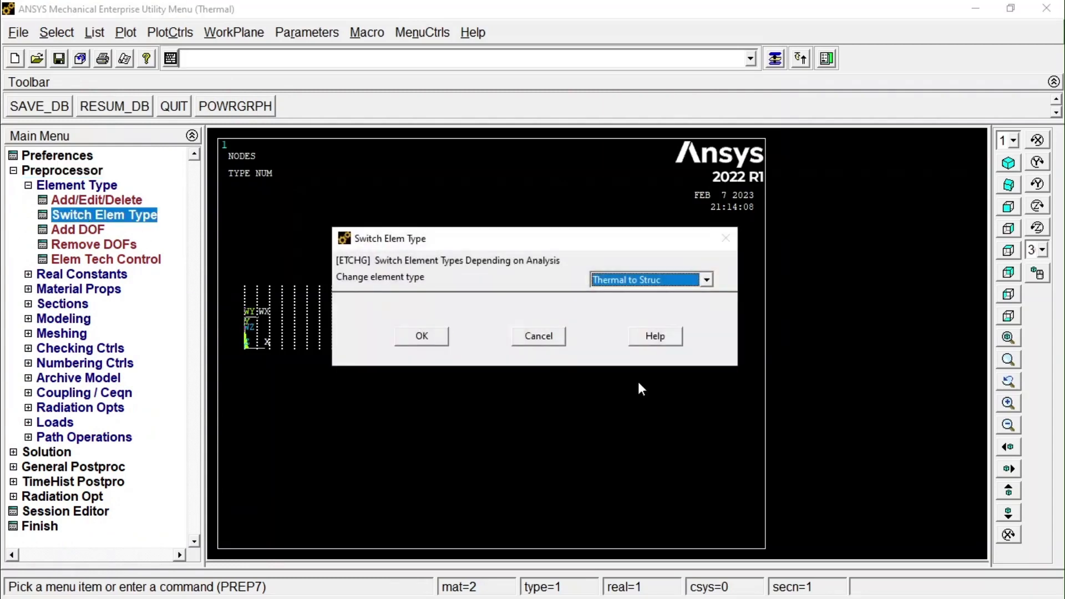
left_click(637, 281)
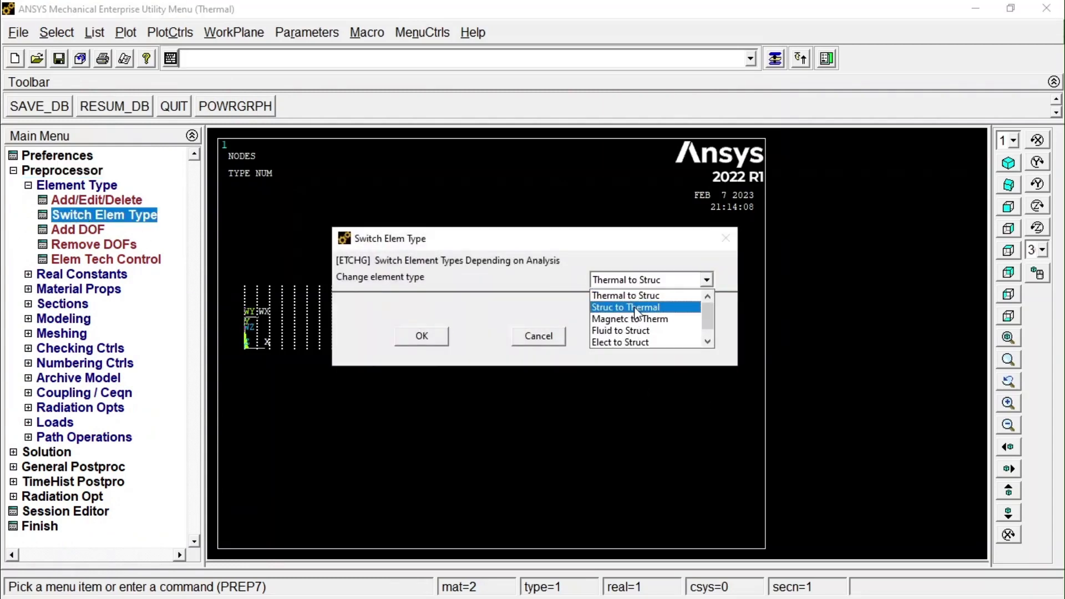
left_click(637, 309)
left_click(421, 336)
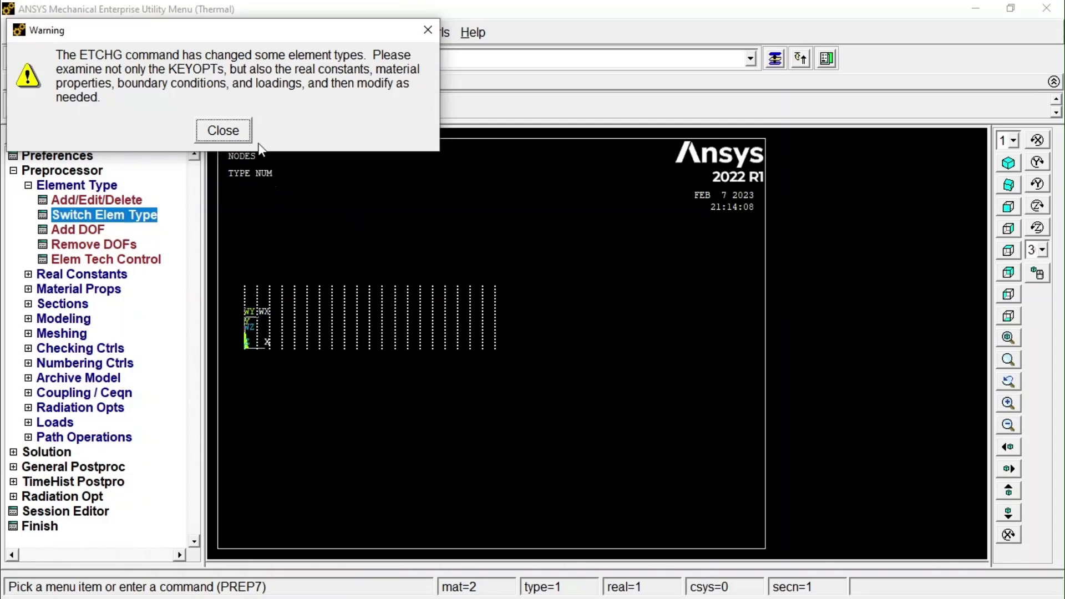
left_click(222, 131)
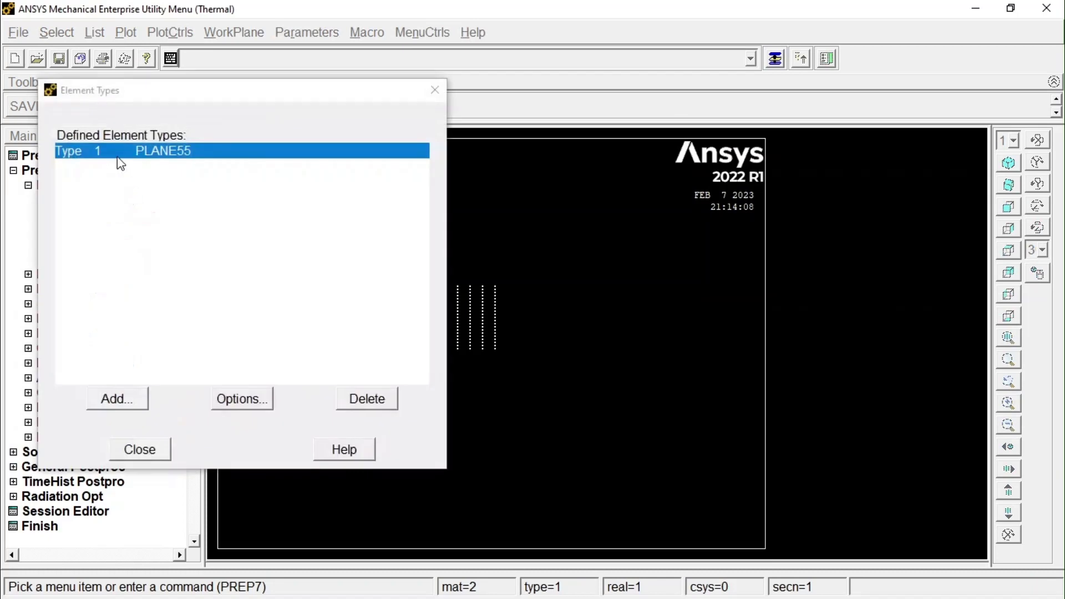
left_click(140, 450)
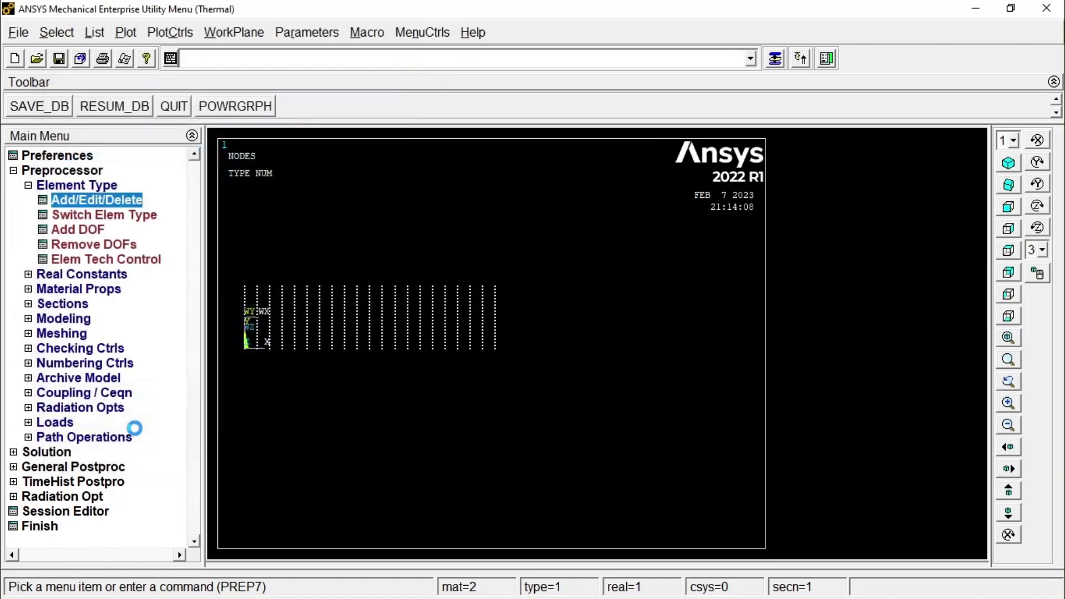
Plot the model's areas in preparation for remeshing.
left_click(27, 187)
left_click(28, 259)
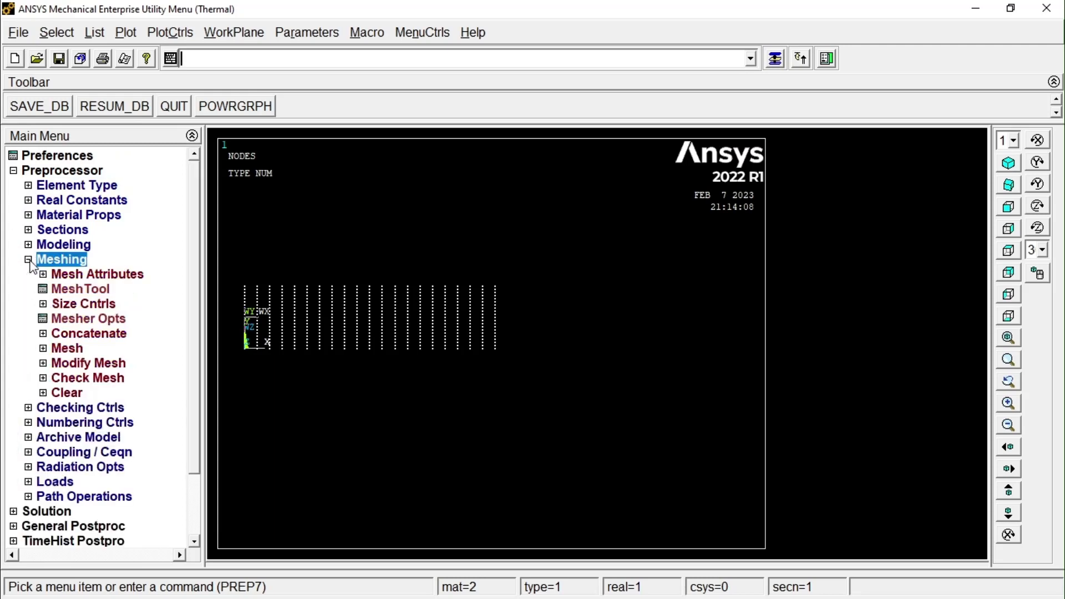
left_click(64, 392)
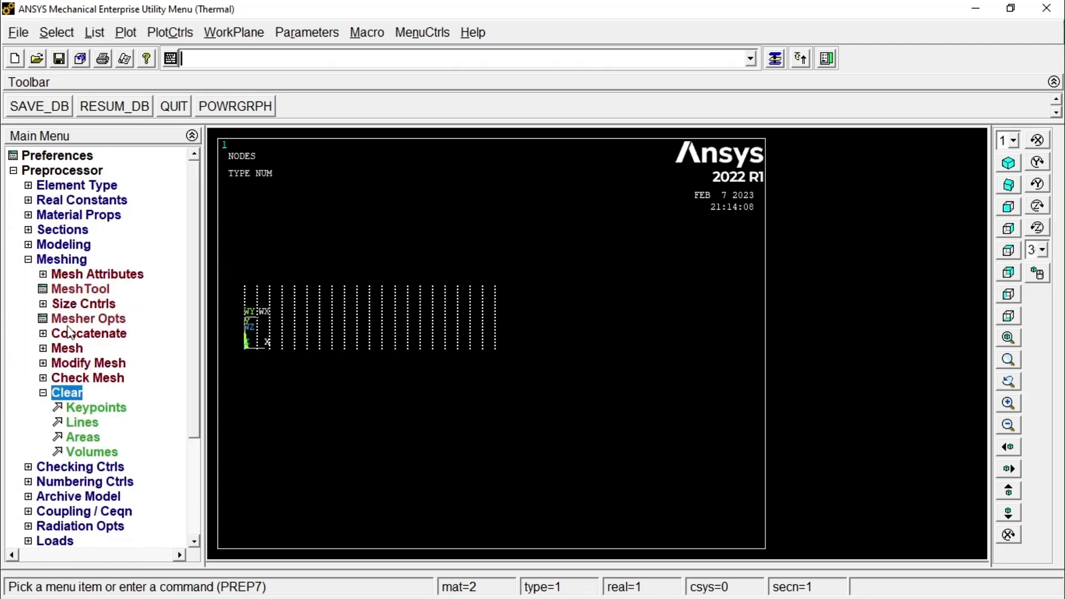
left_click(76, 289)
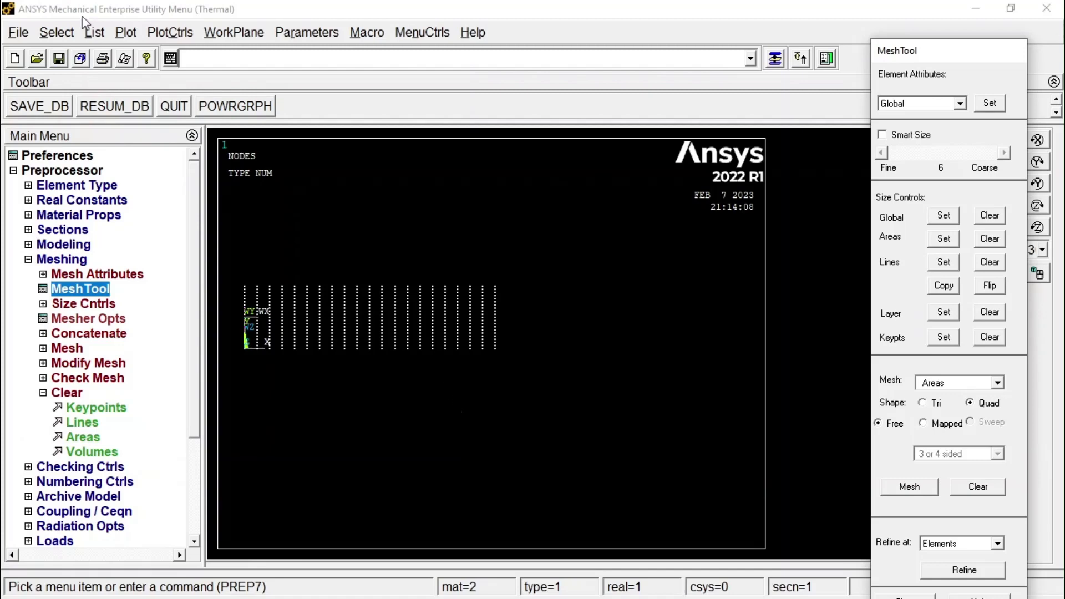
left_click(125, 32)
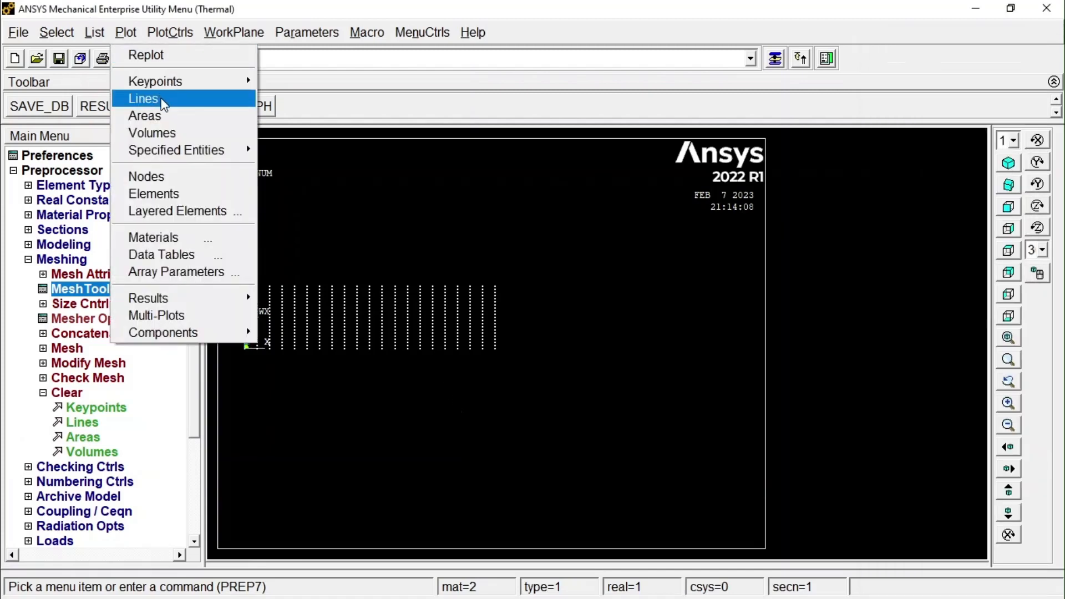
left_click(162, 116)
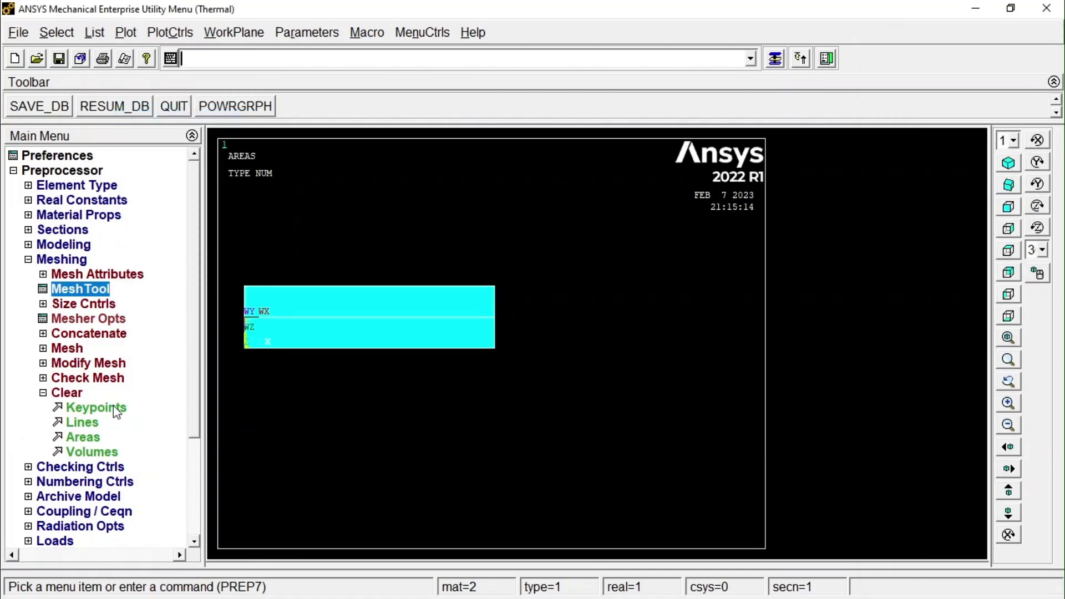
Set 10 element divisions on the three long horizontal lines of the two layers.
left_click(78, 289)
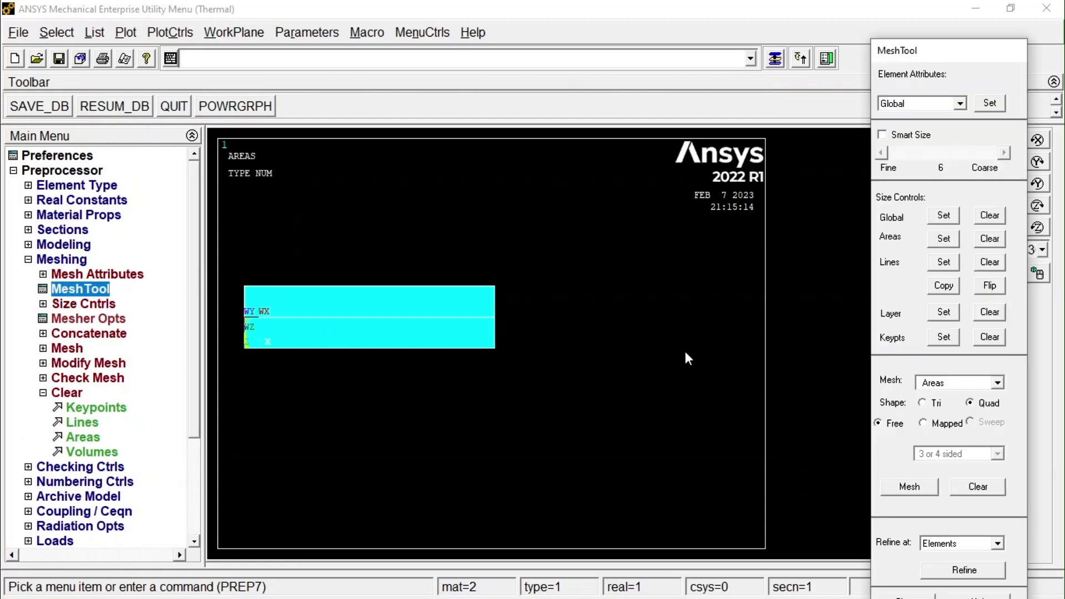
left_click(949, 265)
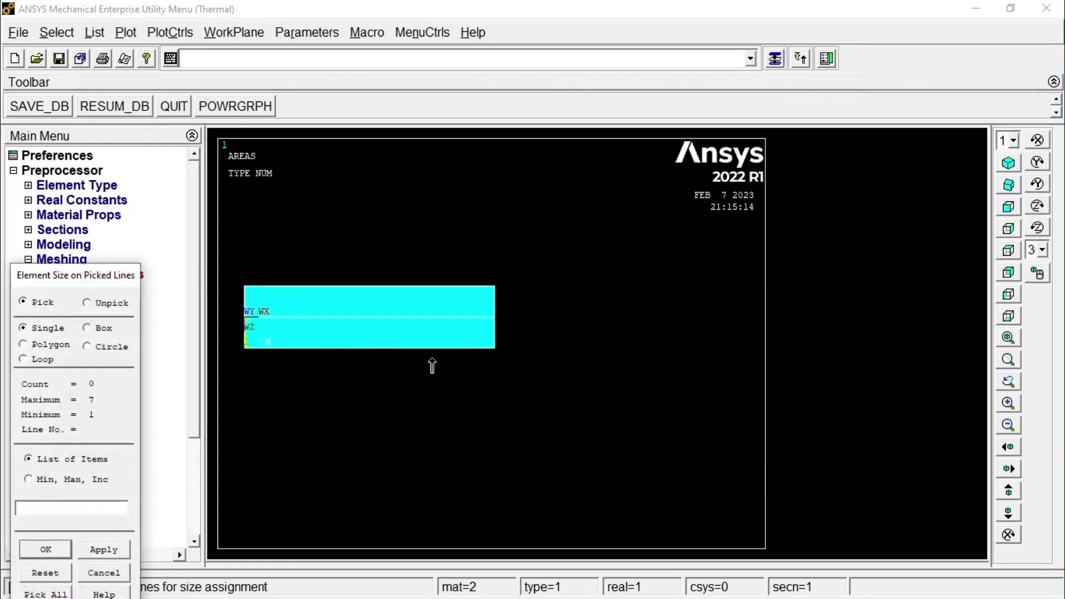
left_click(415, 357)
left_click(412, 317)
left_click(406, 286)
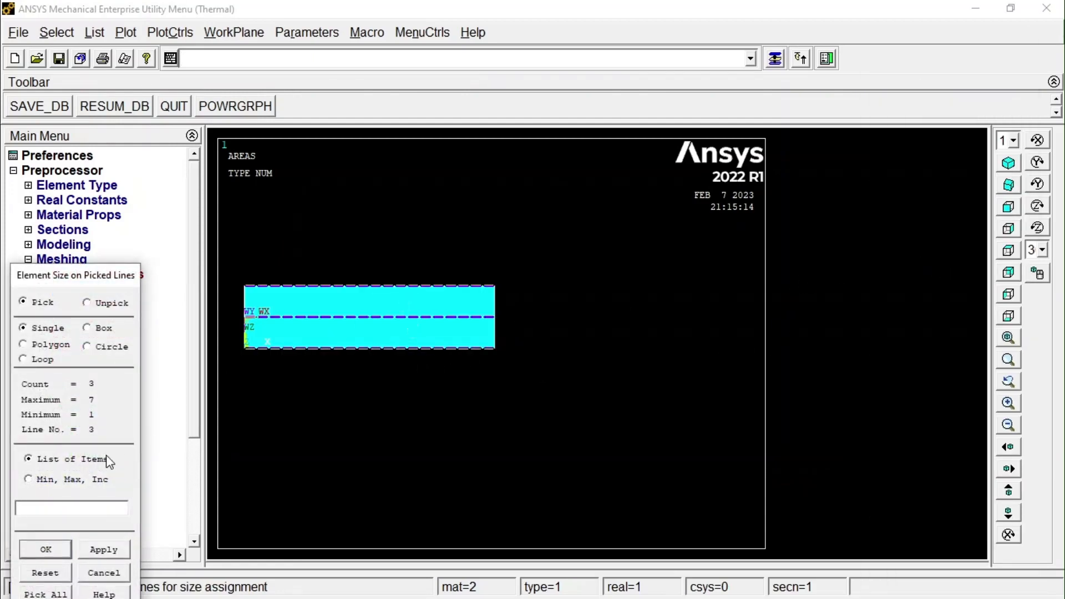
left_click(38, 555)
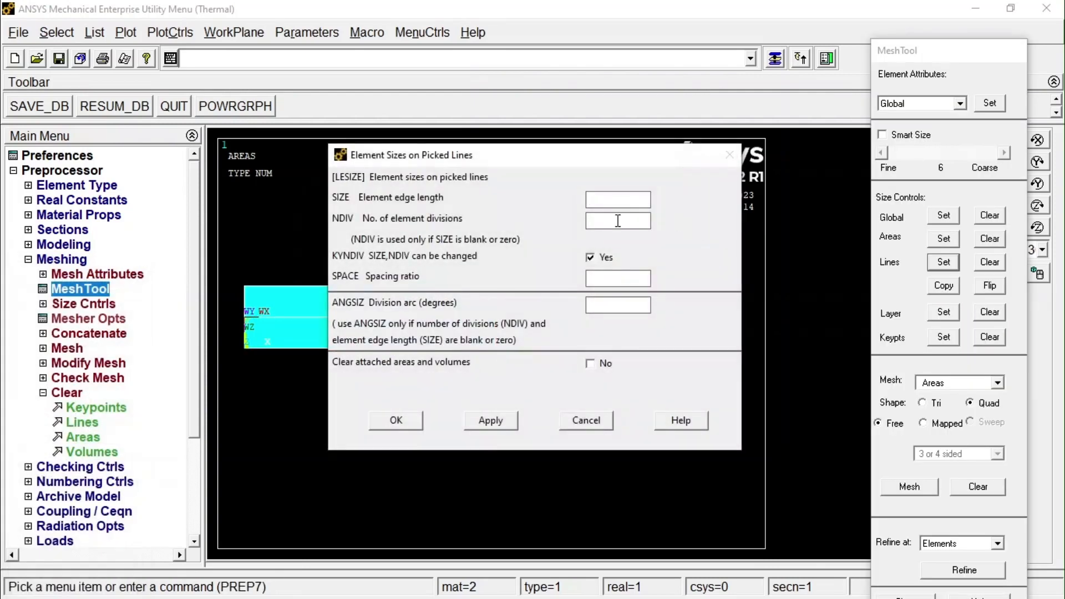
type("10")
left_click(407, 420)
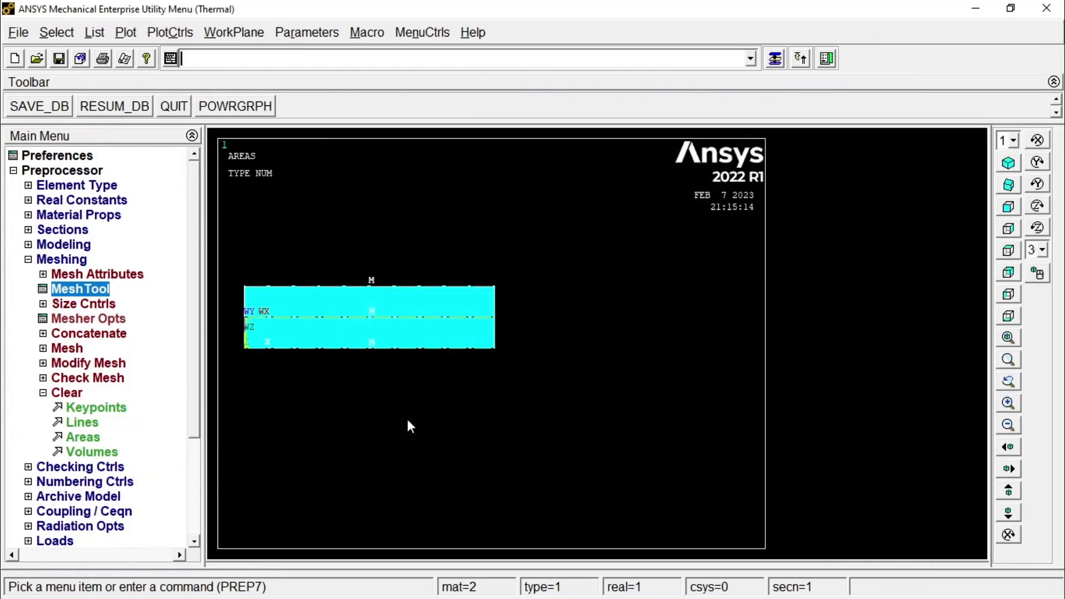
Set 4 element divisions on the four short vertical end lines of the two layers.
left_click(75, 289)
left_click(955, 271)
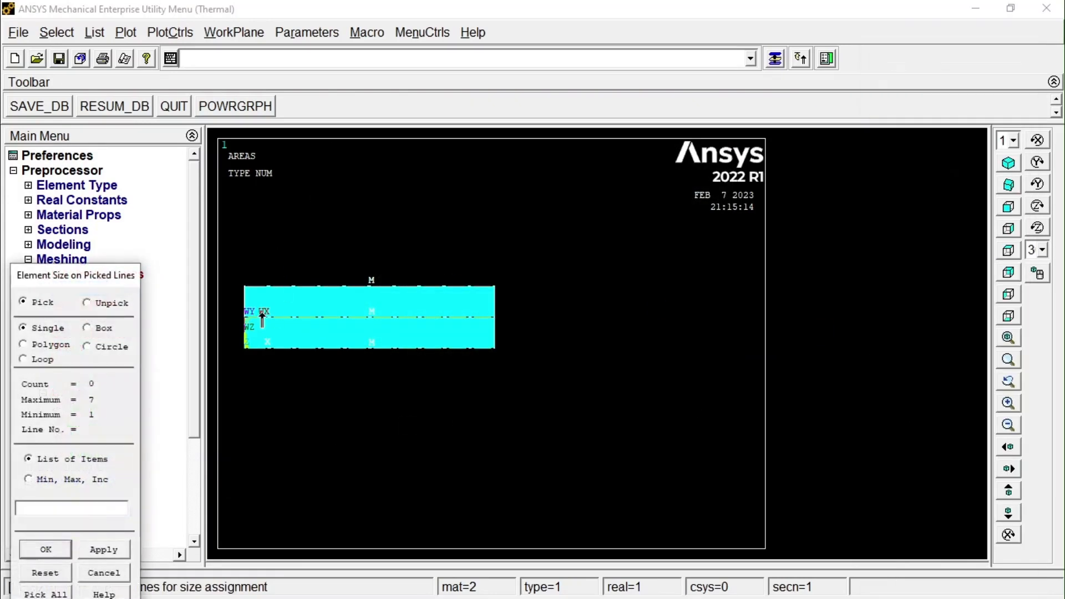
left_click(245, 306)
left_click(495, 340)
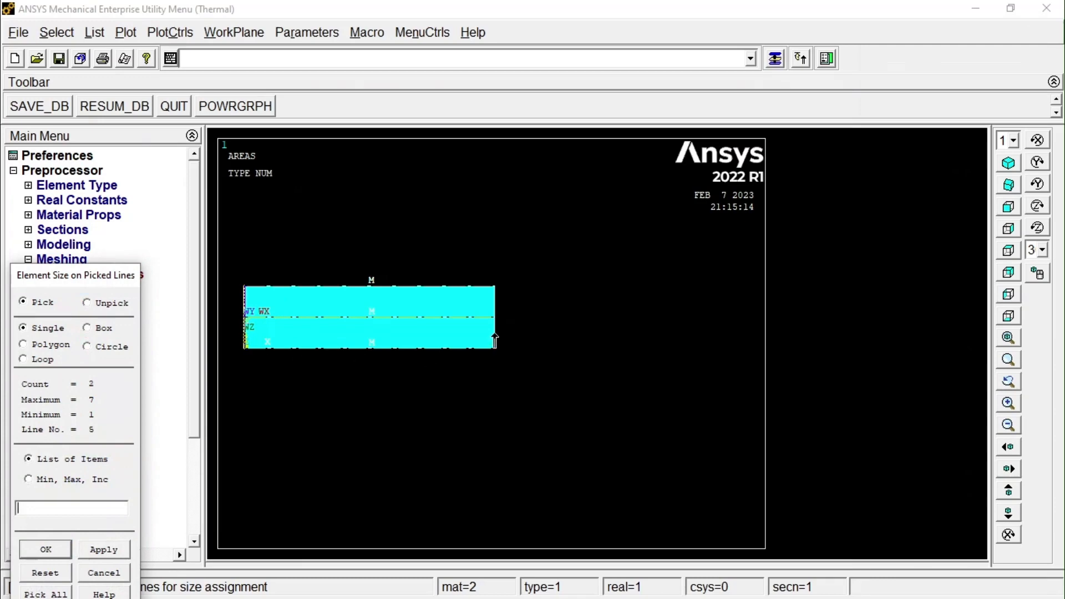
left_click(45, 549)
left_click_drag(604, 222, 541, 215)
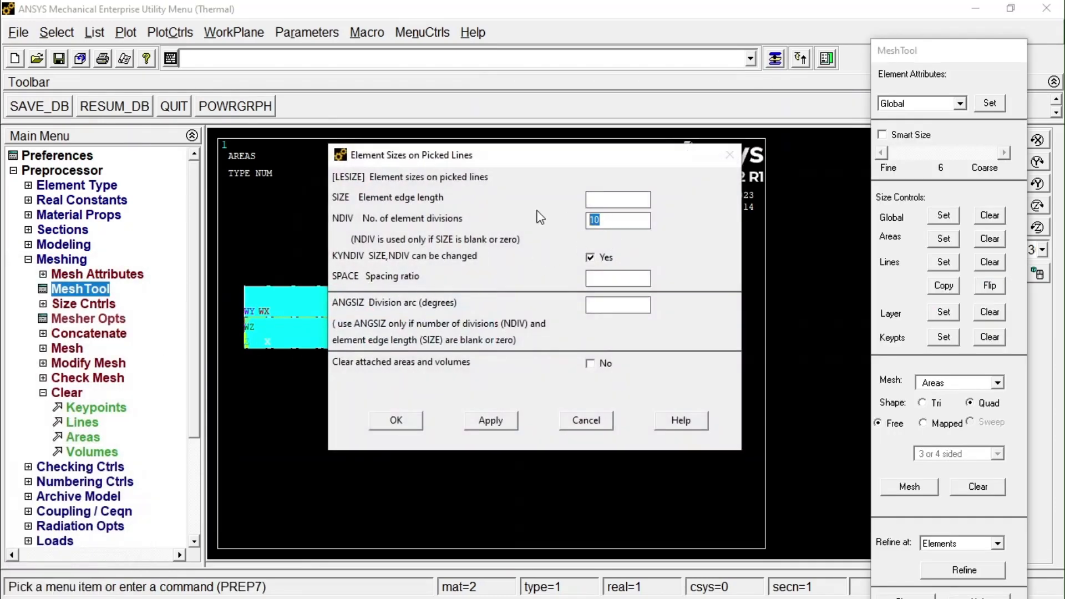
type("4")
left_click(398, 421)
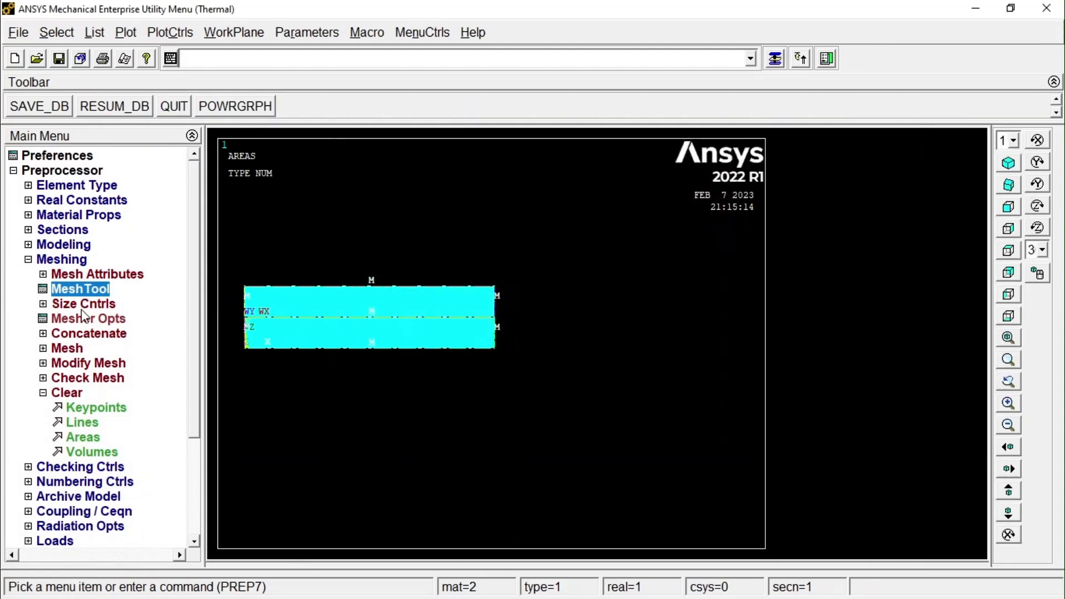
Remesh both areas with free quadrilateral elements, replacing the existing mesh.
left_click(81, 289)
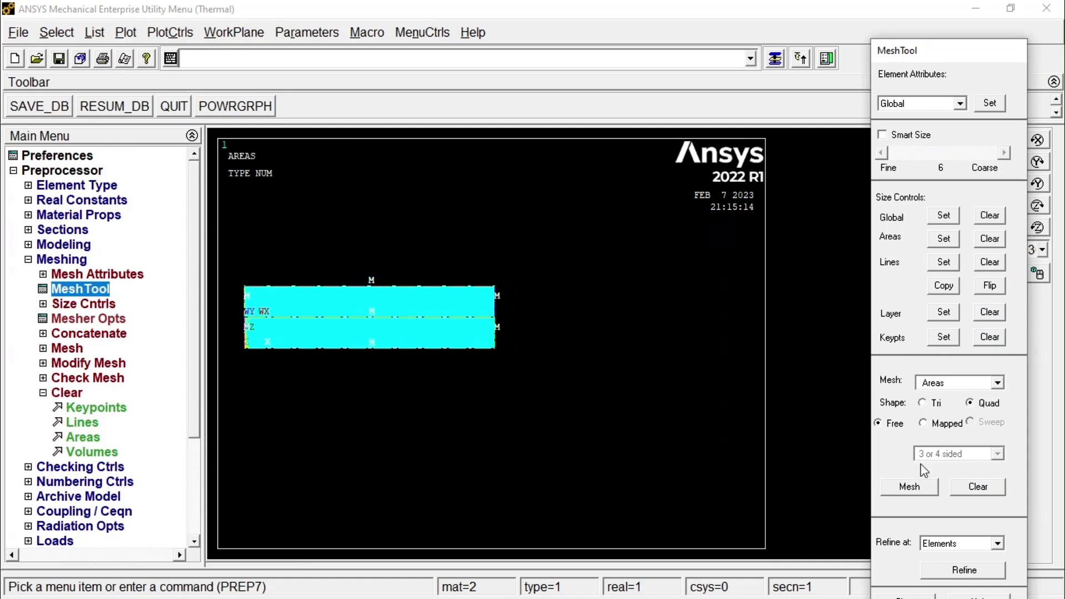
left_click(913, 487)
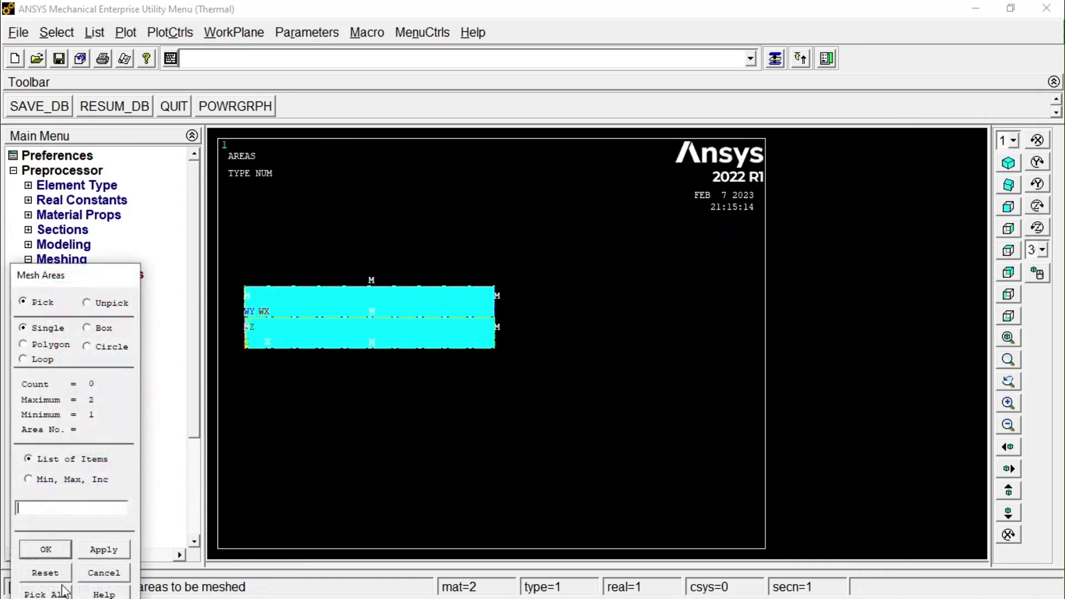
left_click(46, 593)
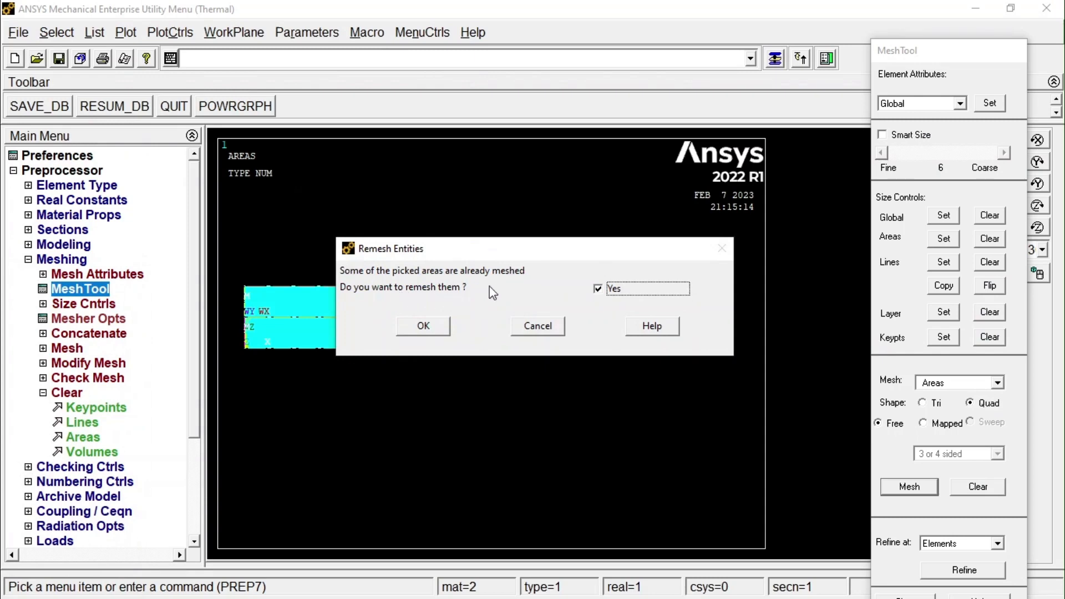
left_click(419, 328)
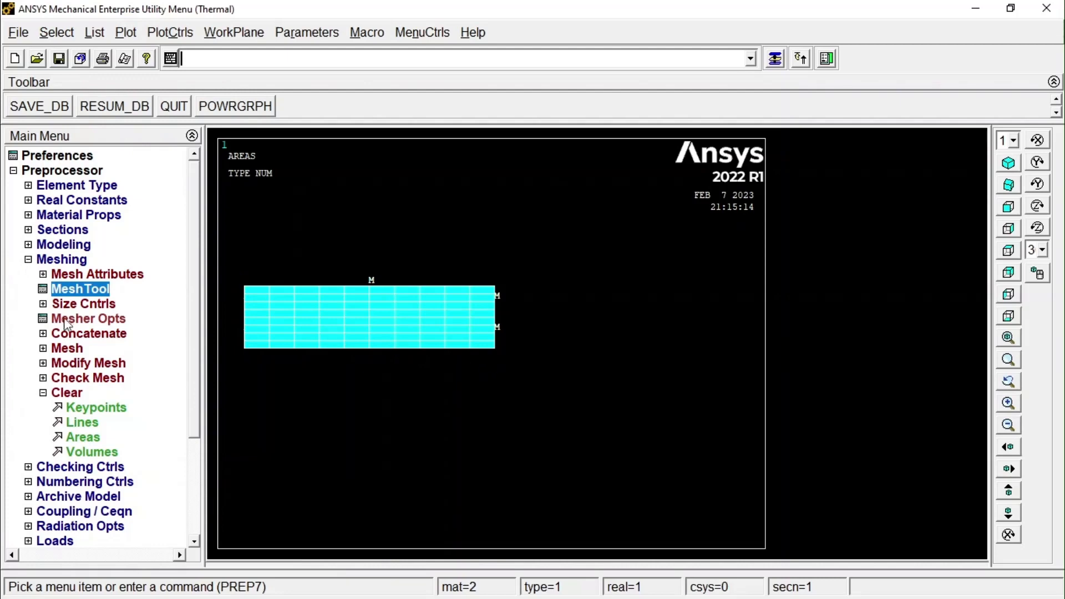
Define a new analysis of the Steady-State type for the remeshed thermal model.
left_click(28, 259)
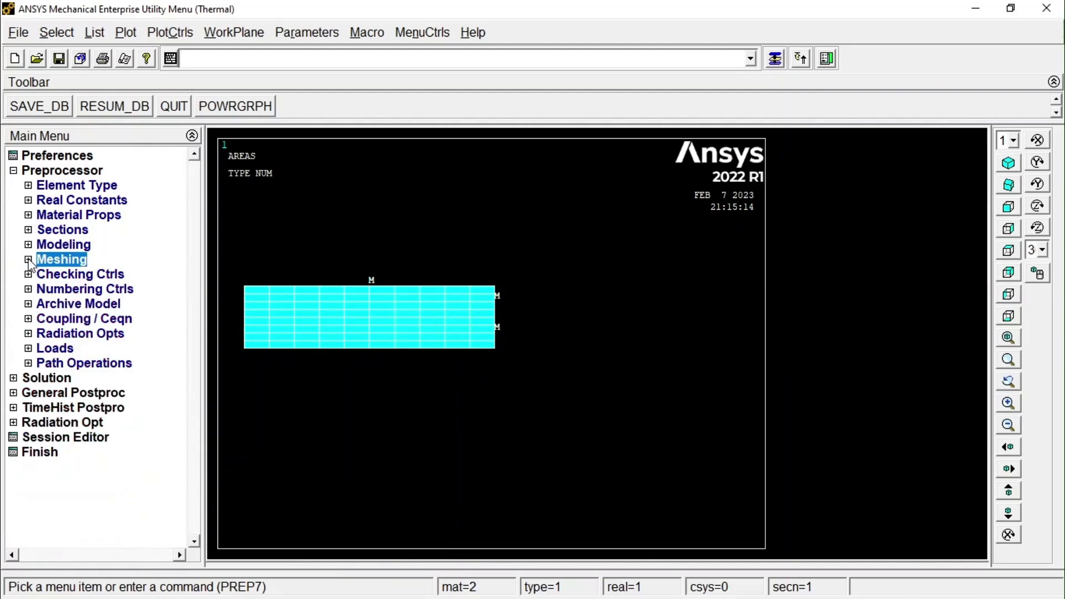
left_click(14, 377)
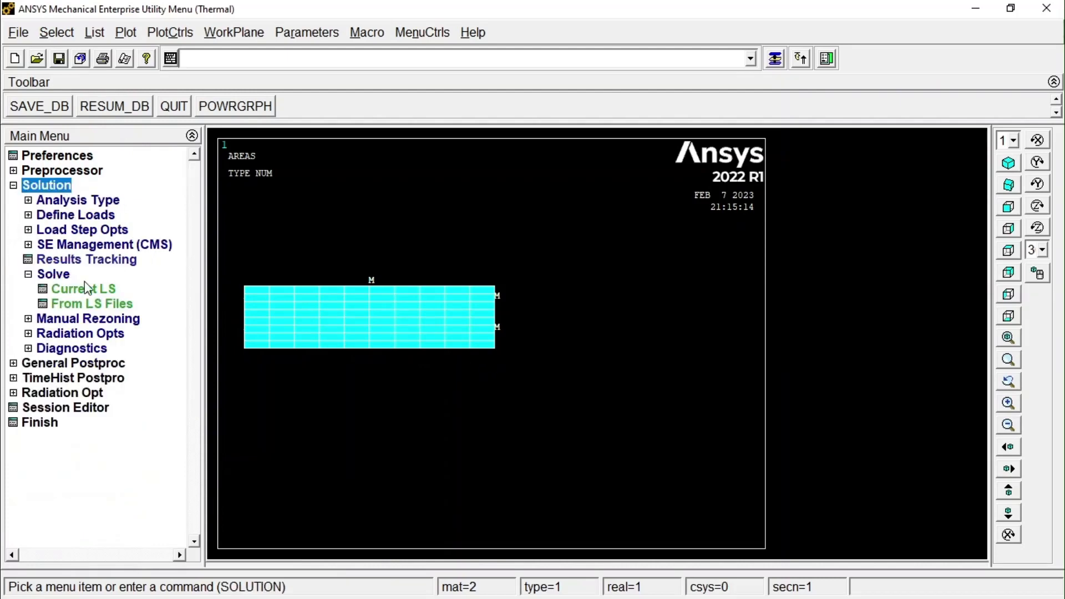
left_click(67, 201)
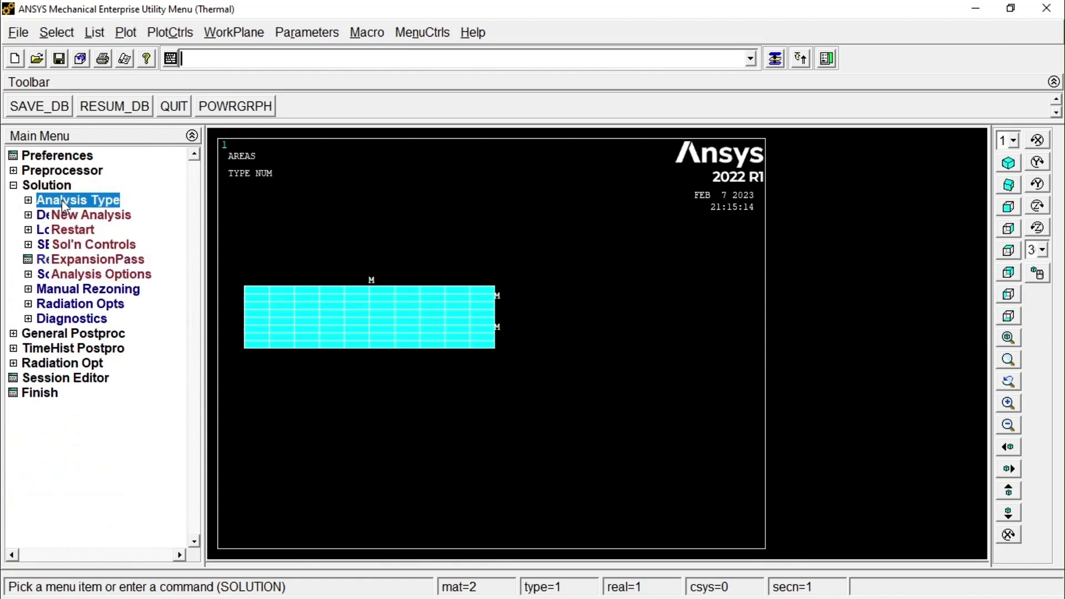
left_click(89, 215)
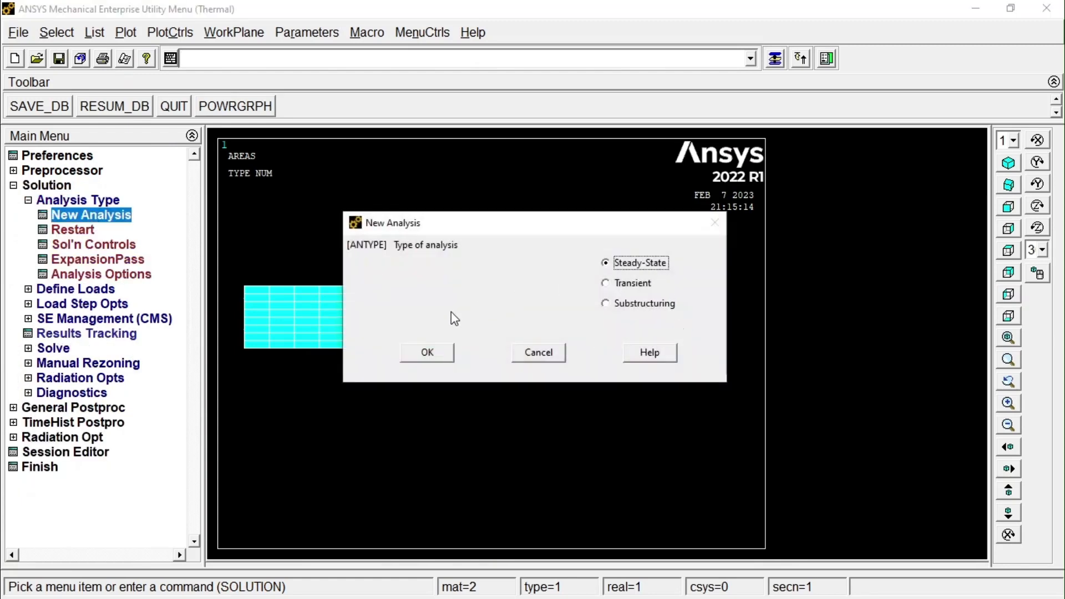
left_click(427, 353)
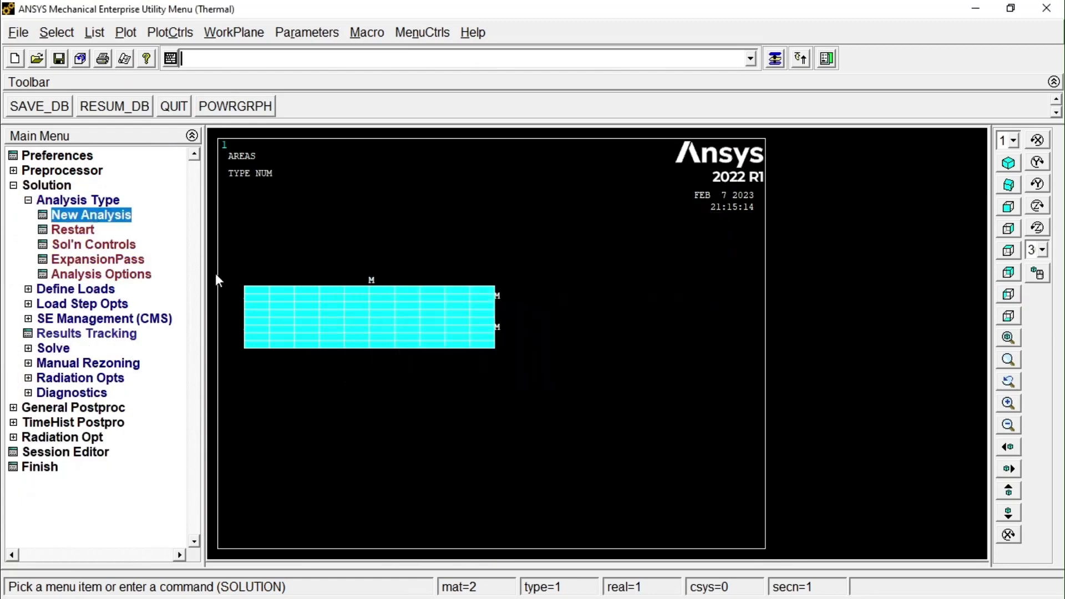
Delete all loads in the database and reset all load step options.
left_click(86, 290)
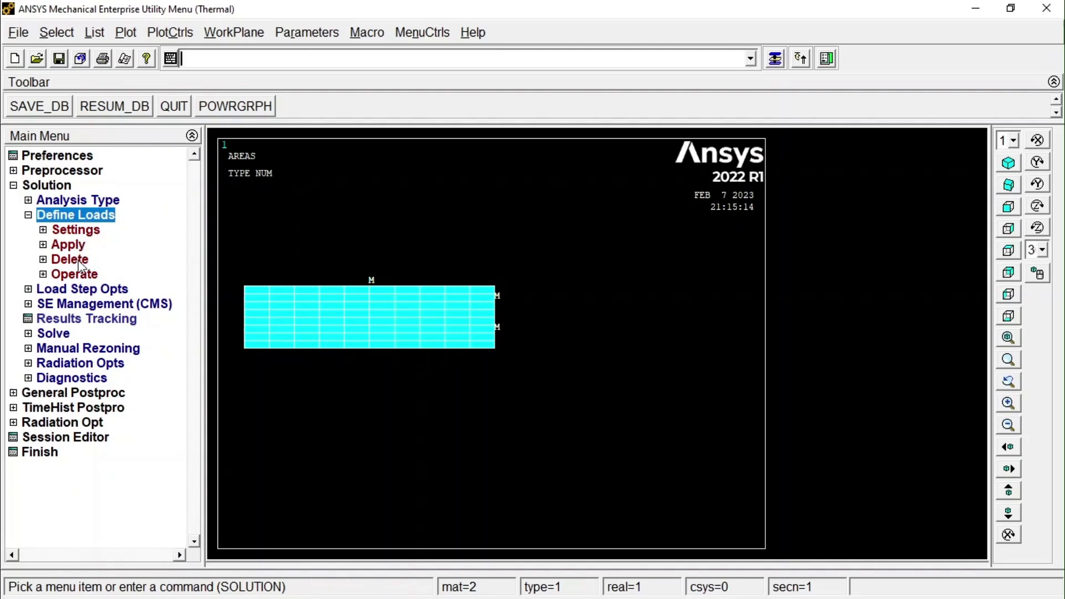
left_click(80, 260)
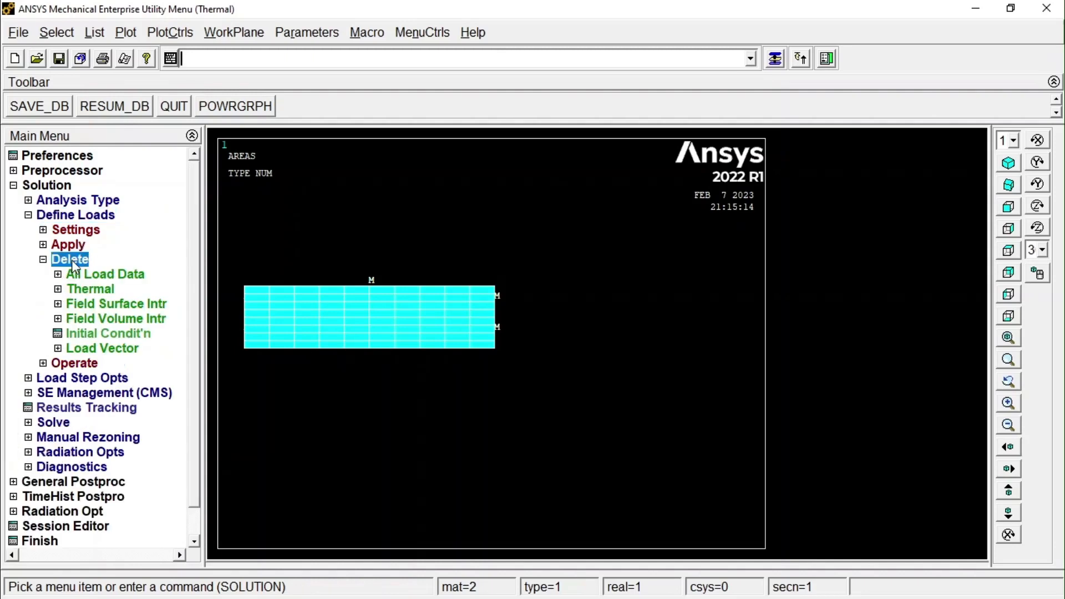
left_click(119, 280)
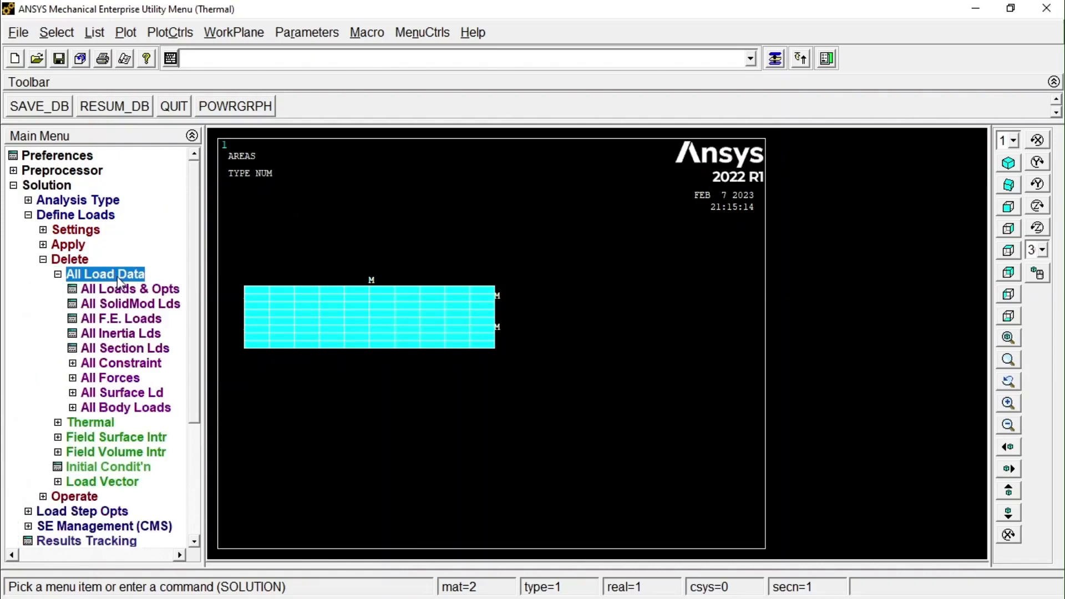
left_click(126, 290)
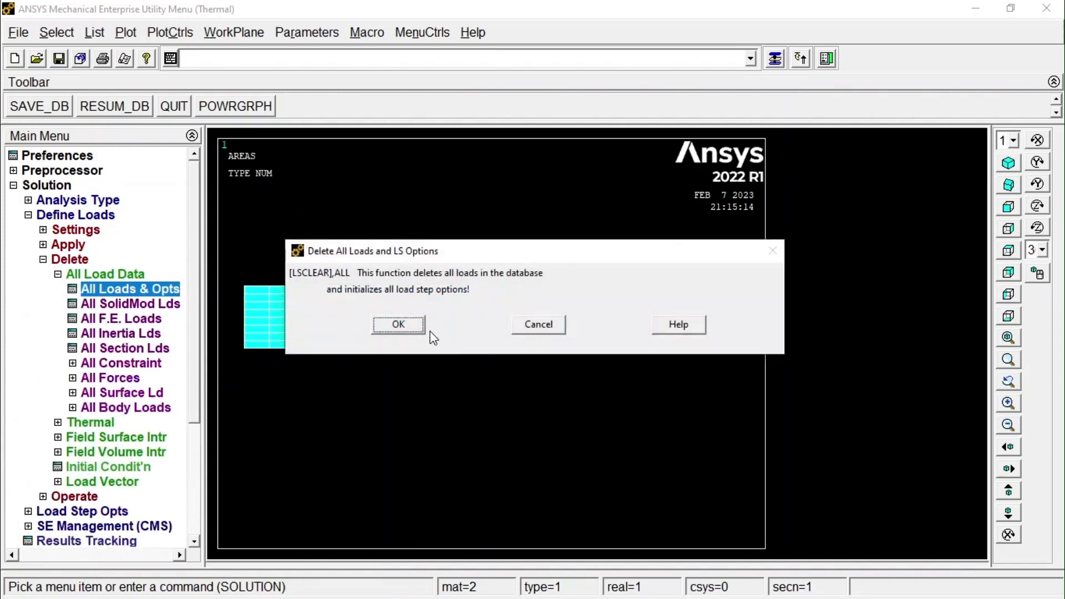
left_click(398, 325)
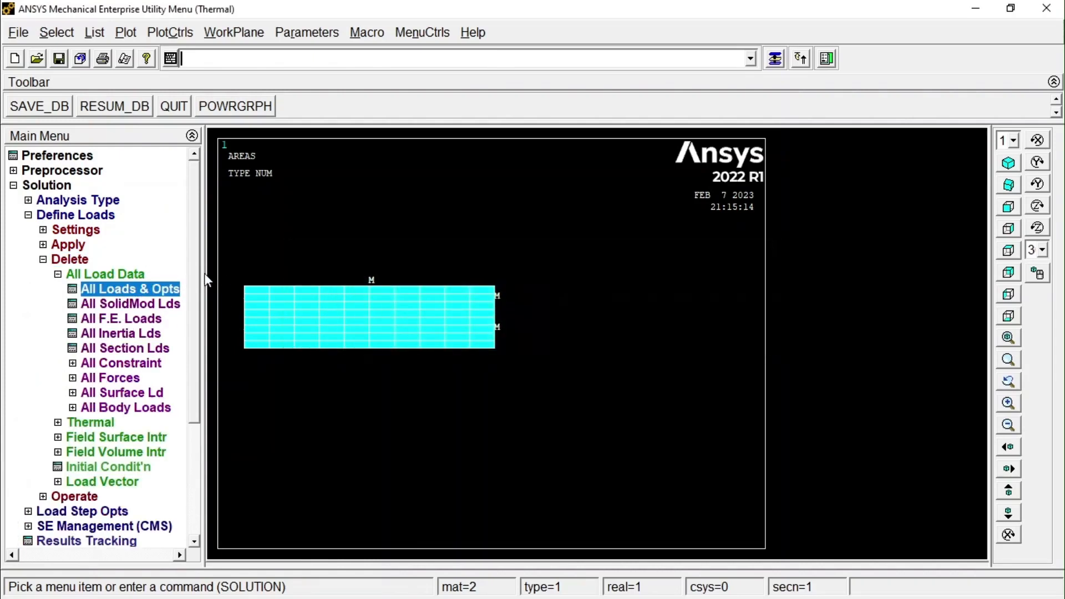
Set the plot's element and attribute numbering to material numbers and replot.
left_click(68, 245)
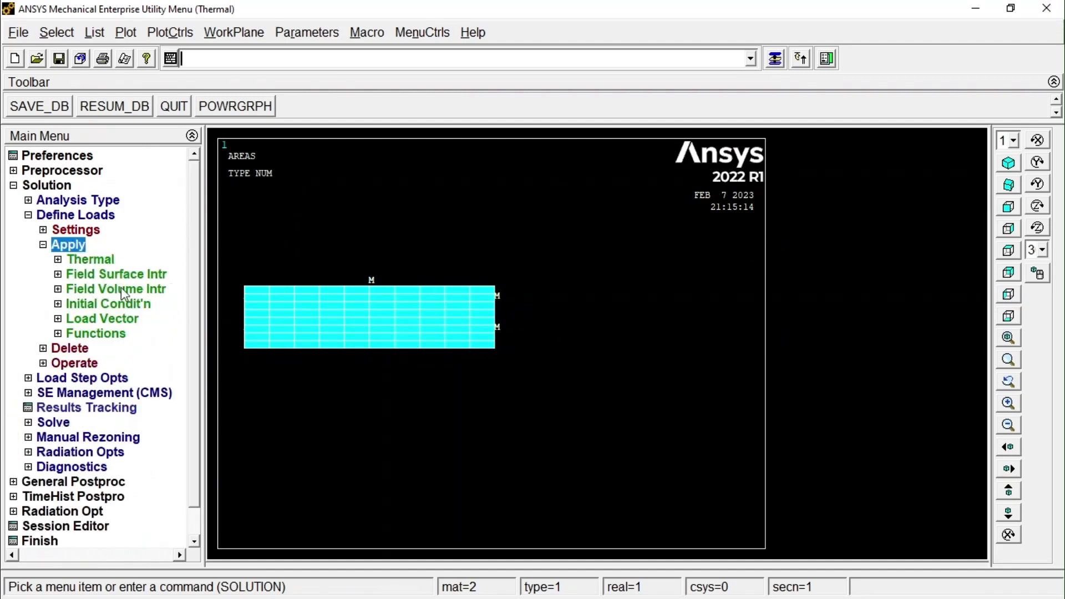
scroll(244, 314, "up", 1)
scroll(244, 314, "down", 1)
scroll(245, 315, "up", 1)
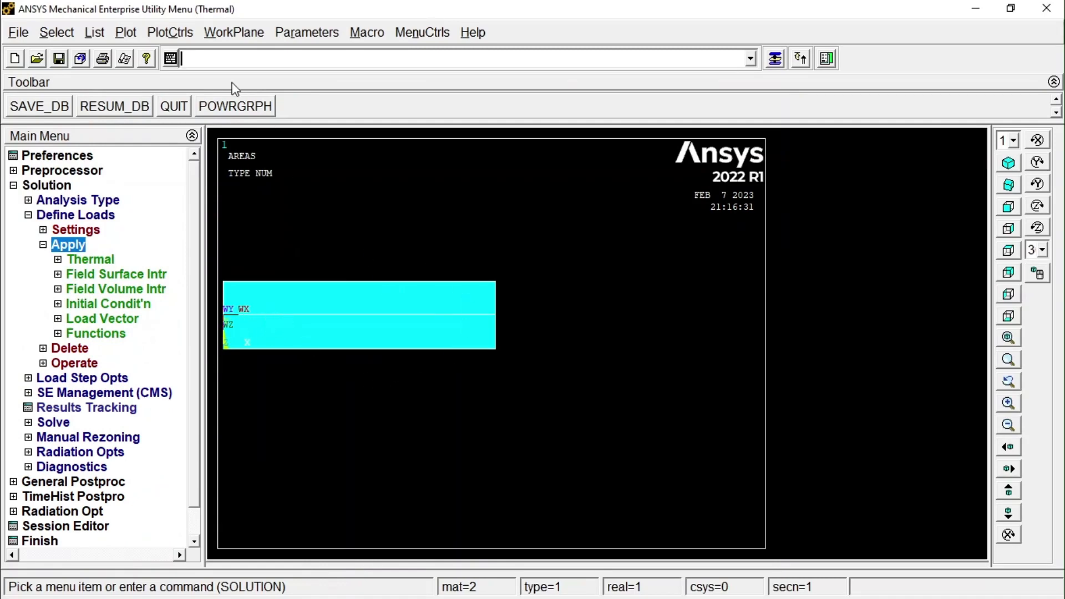
left_click(171, 35)
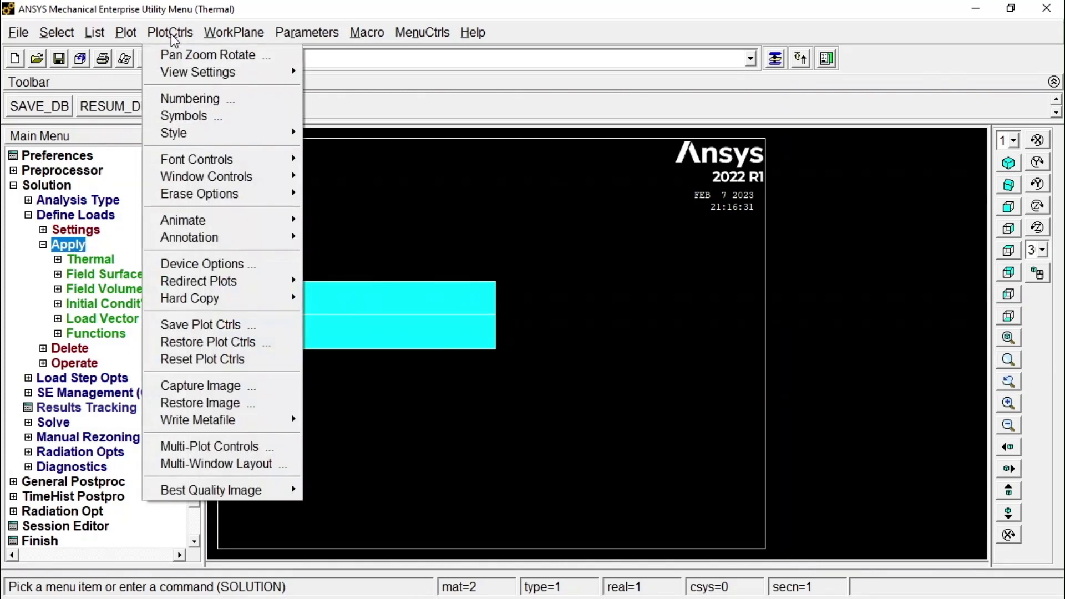
left_click(233, 98)
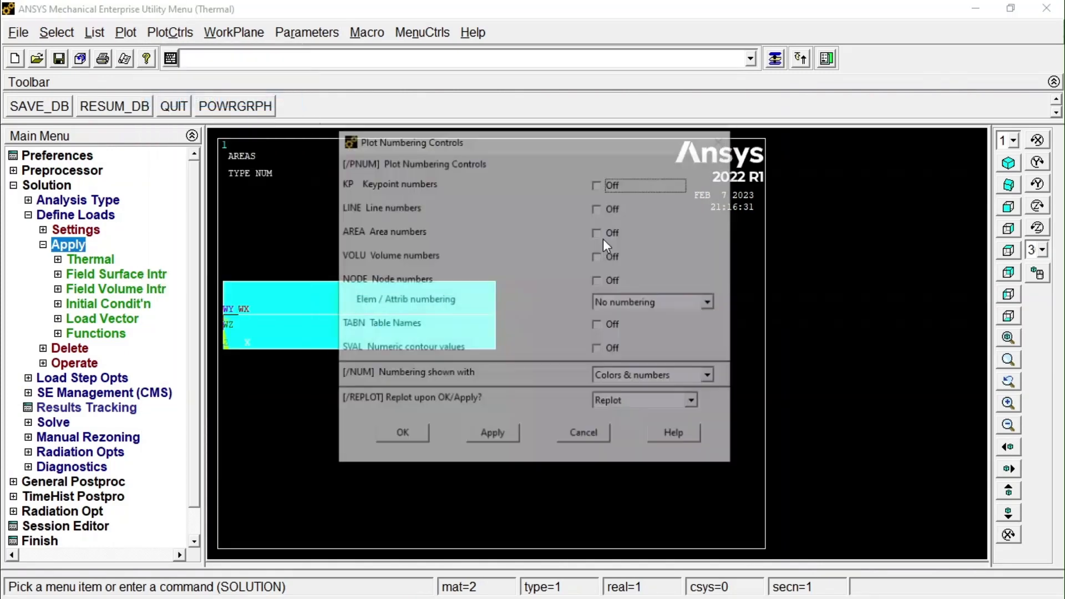
left_click(666, 309)
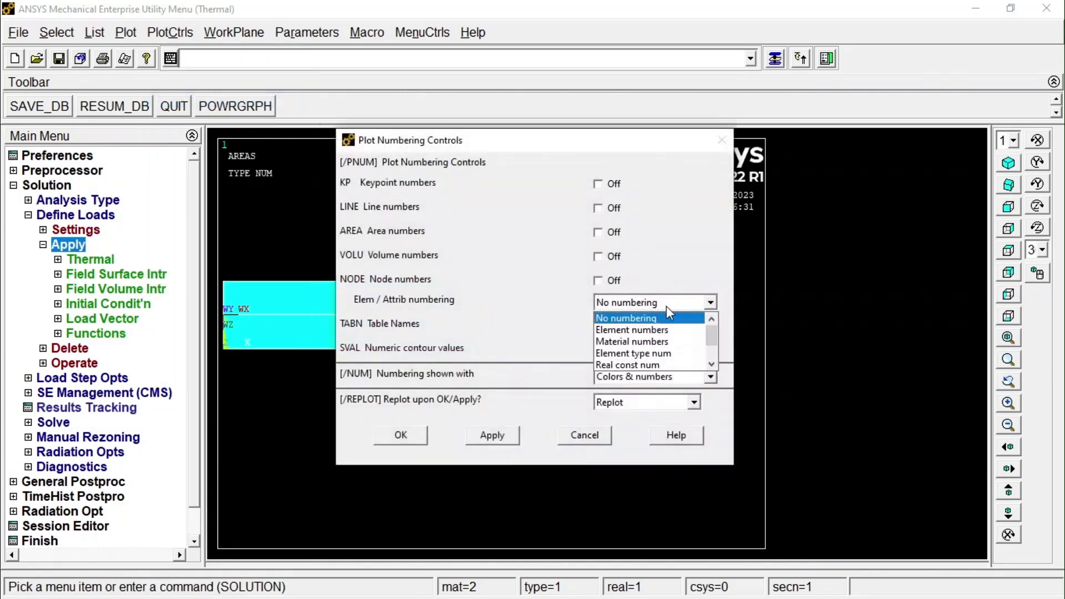
left_click(647, 341)
left_click(400, 435)
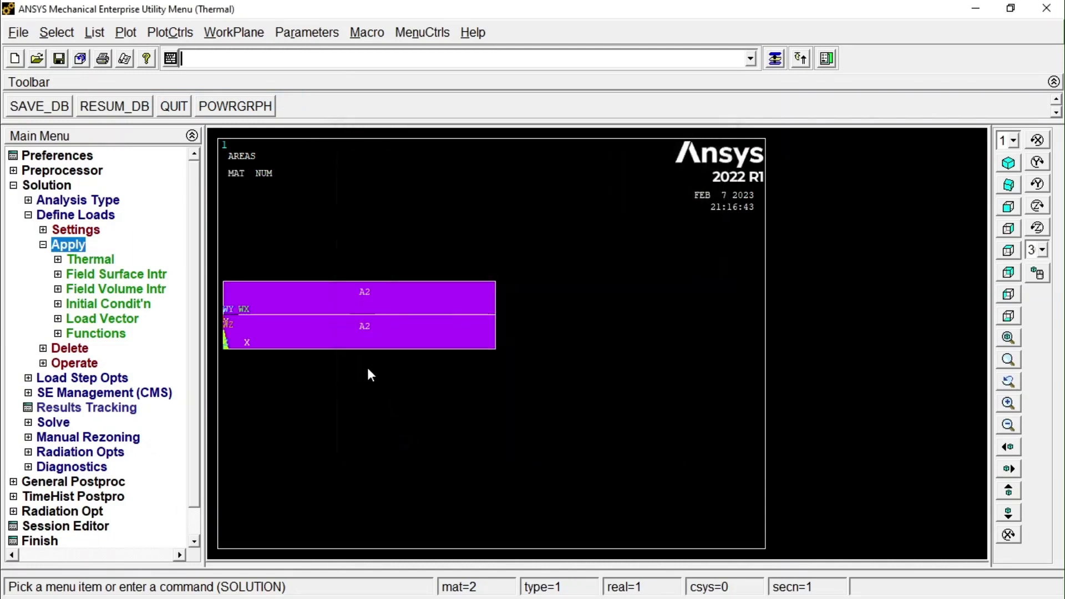
Plot the elements and examine the material number assigned to each layer.
left_click(127, 32)
left_click(178, 194)
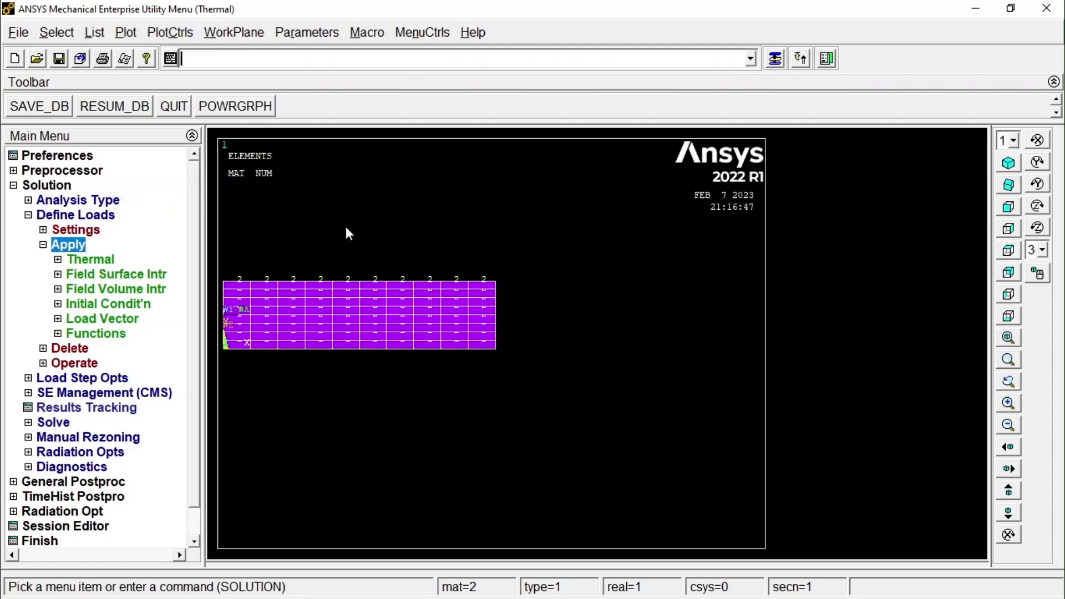
scroll(414, 322, "up", 4)
scroll(387, 194, "down", 2)
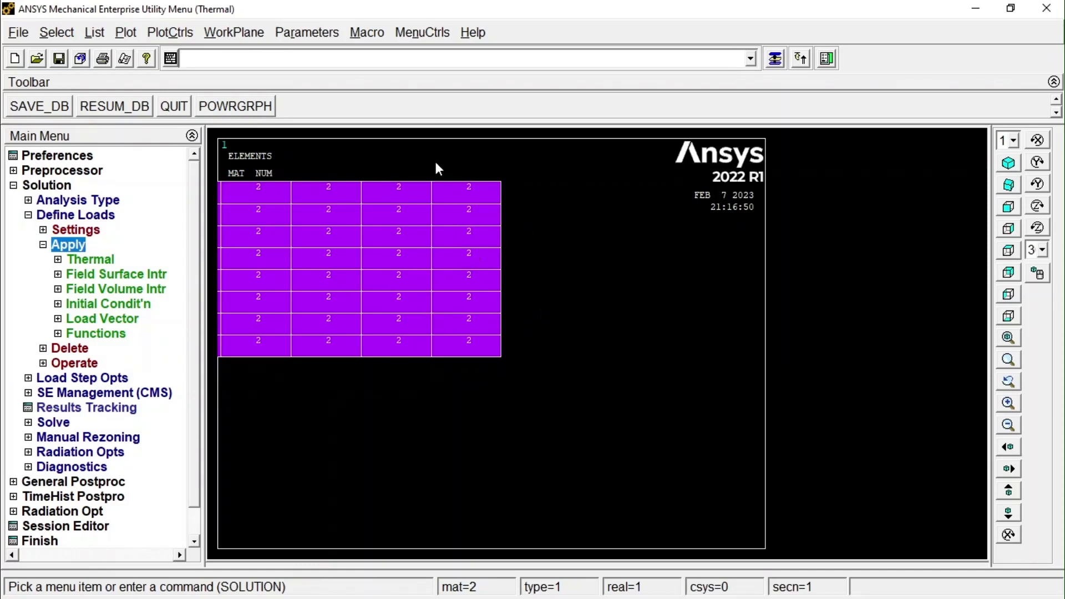
Select the areas attached to lines from the full set.
left_click(54, 34)
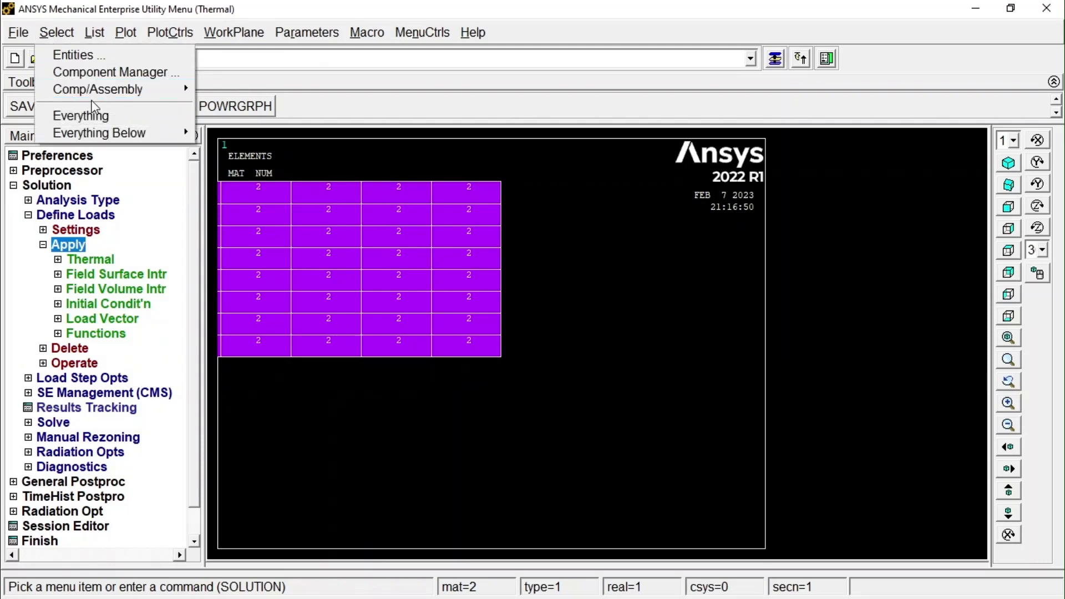
left_click(92, 58)
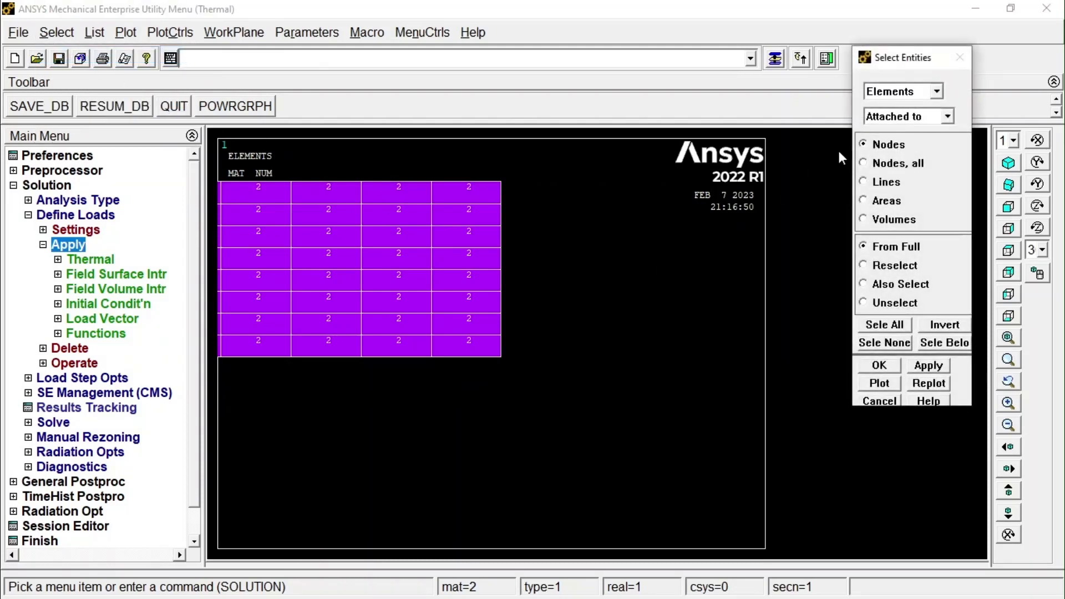
left_click(916, 92)
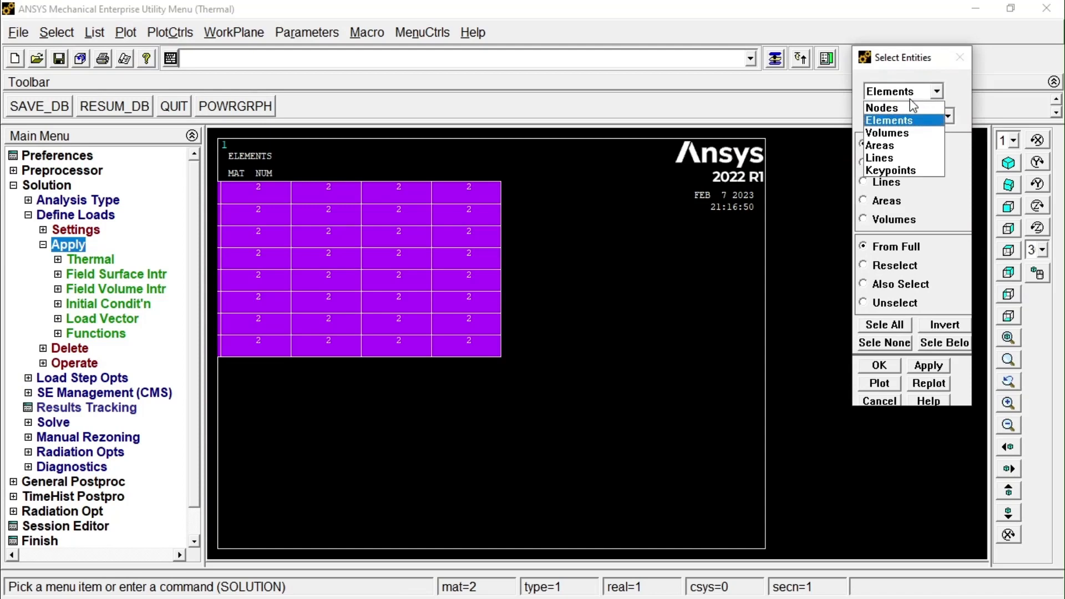
left_click(901, 146)
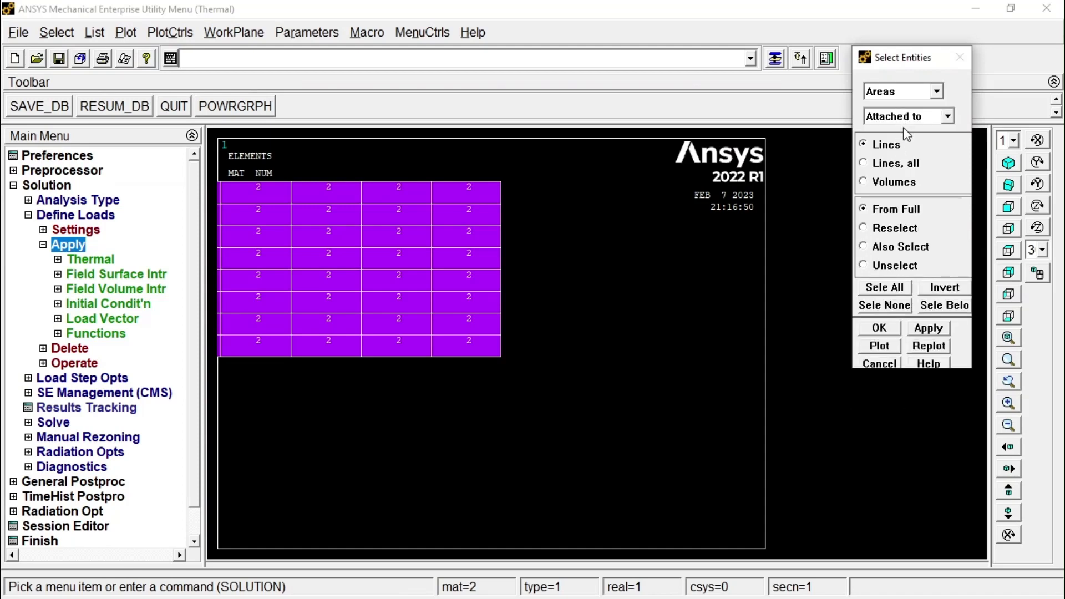
scroll(487, 266, "down", 10)
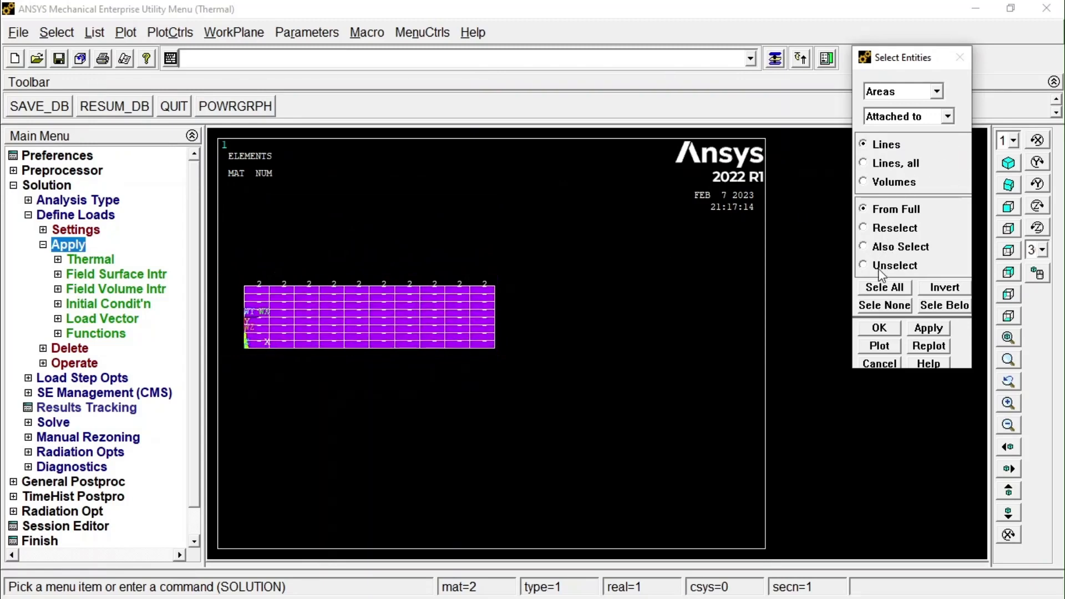
left_click(882, 331)
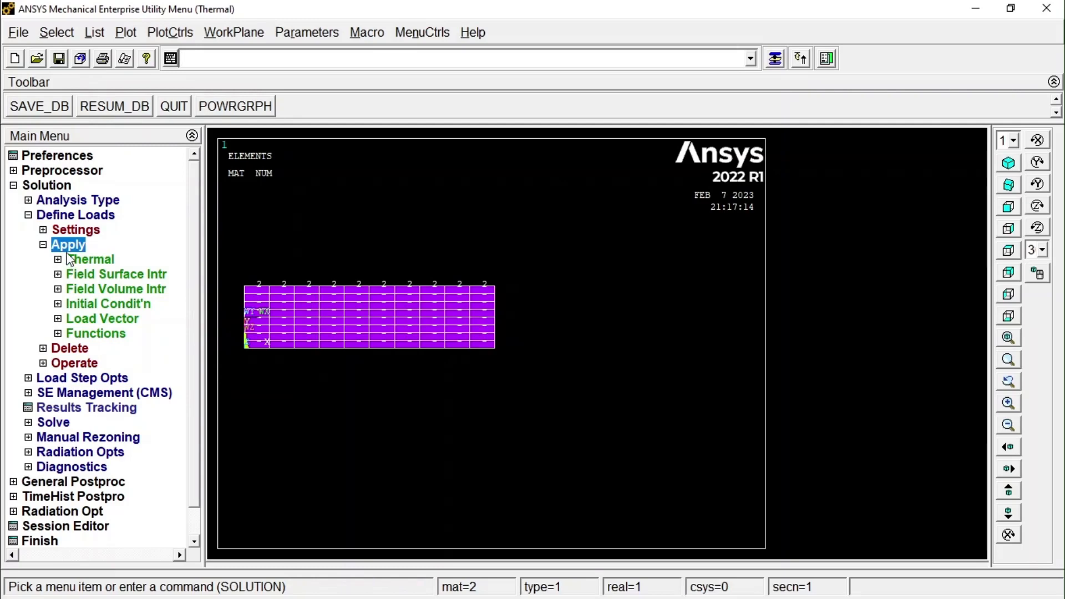
Select only the upper layer's area from the full set by picking it in the model.
left_click(66, 34)
left_click(85, 54)
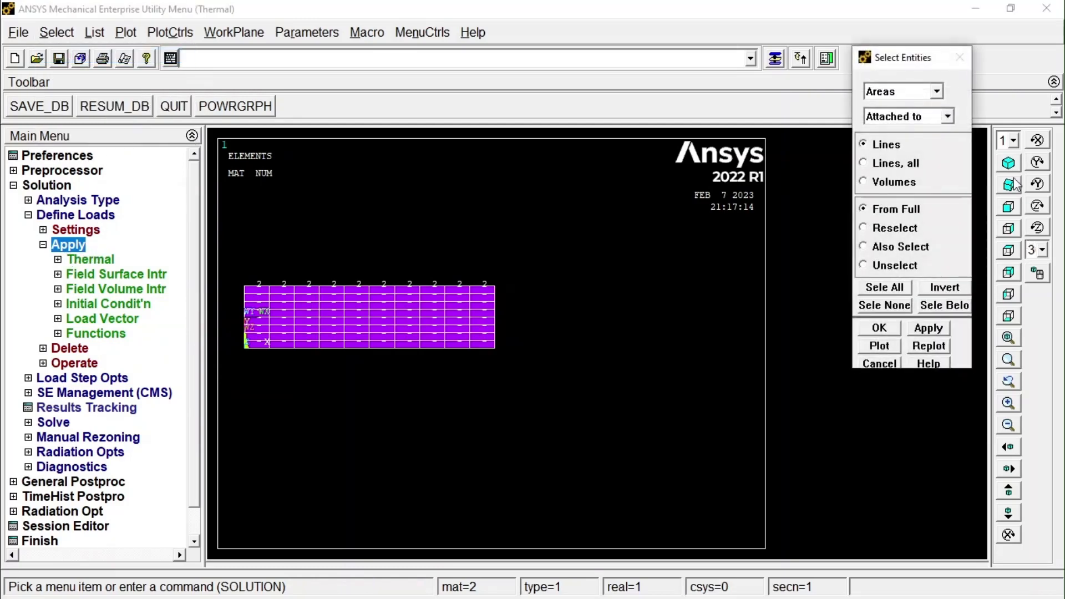
left_click(914, 116)
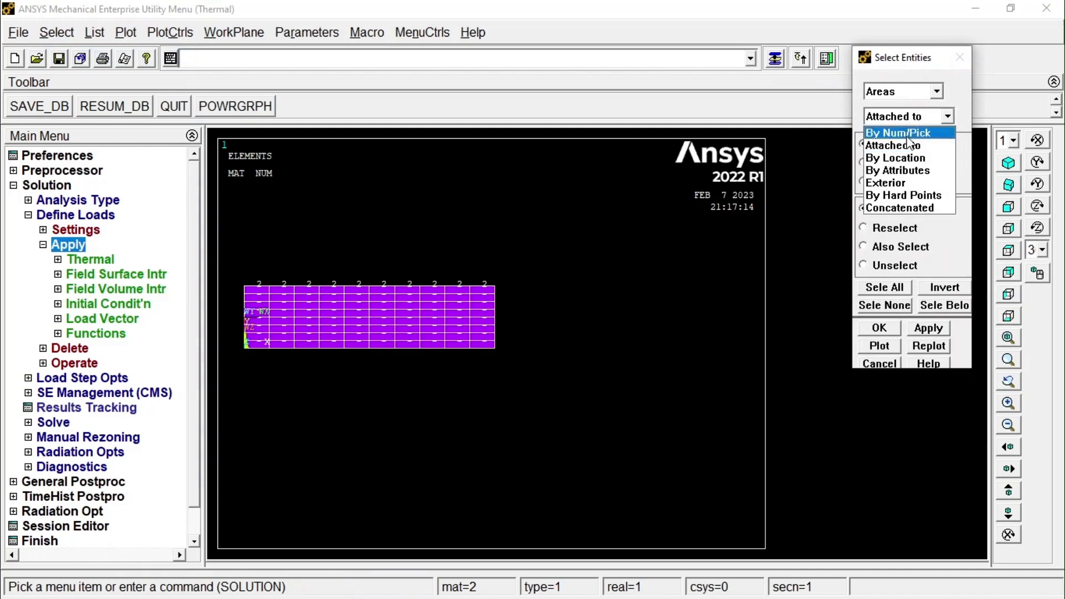
left_click(911, 135)
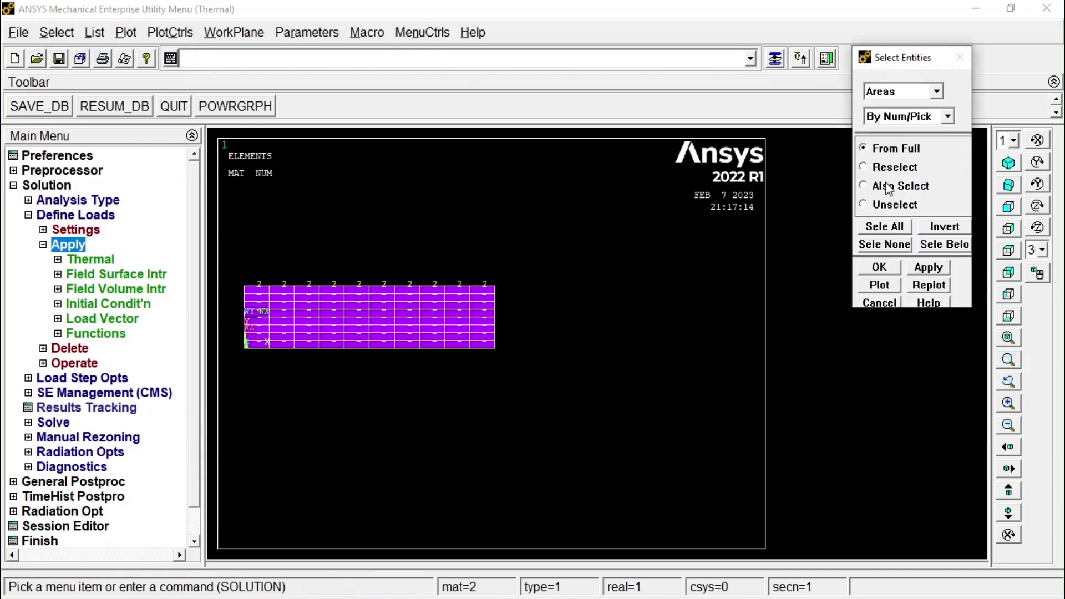
left_click(880, 268)
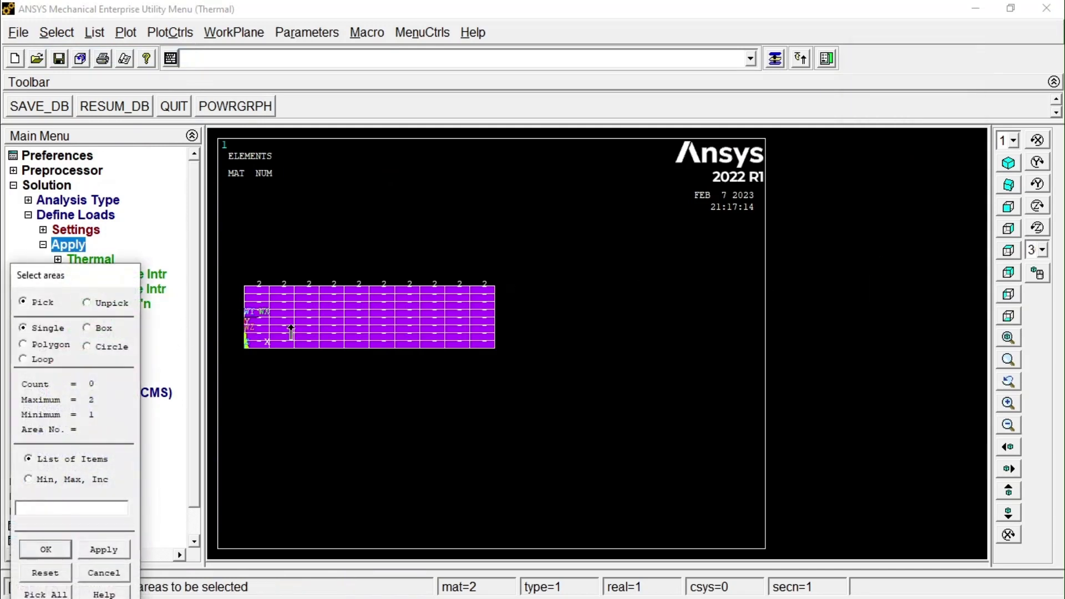
left_click(312, 307)
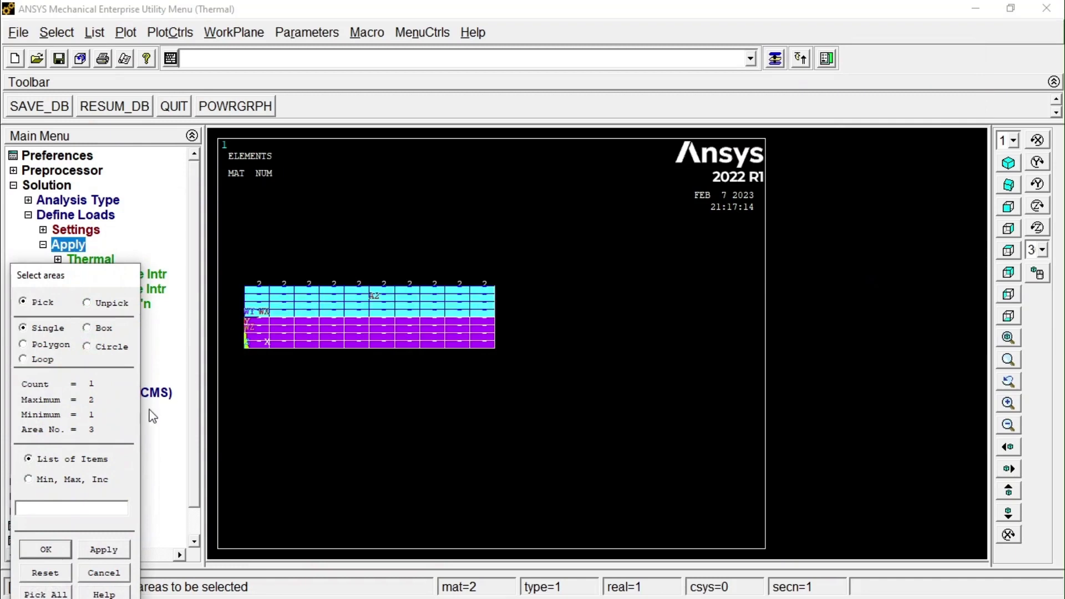
left_click(53, 555)
Select the elements attached to the selected upper area from the full set and replot the model.
left_click(55, 31)
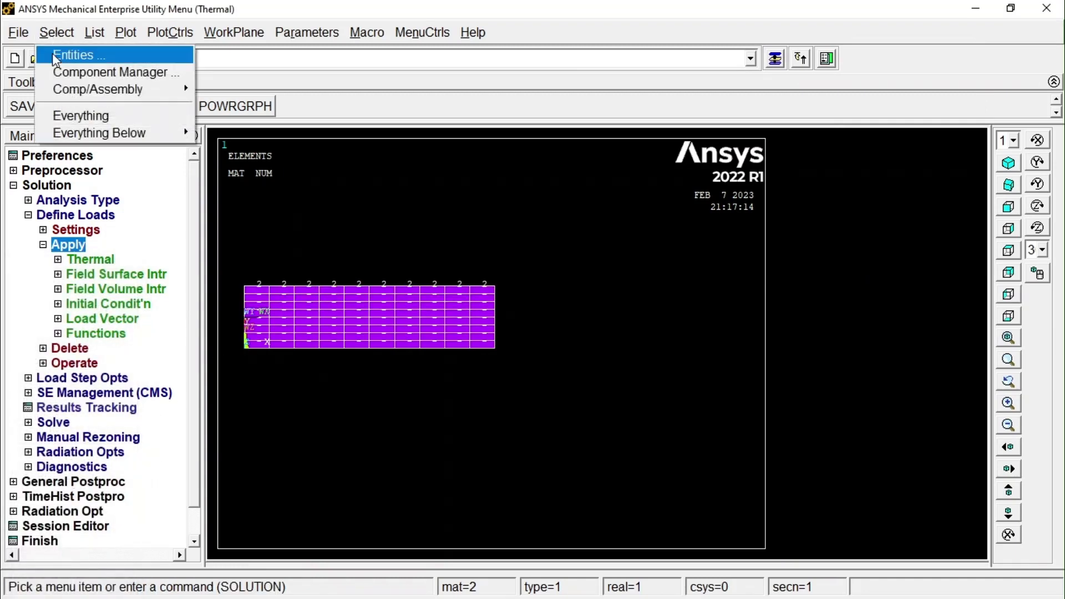
left_click(66, 56)
left_click(936, 91)
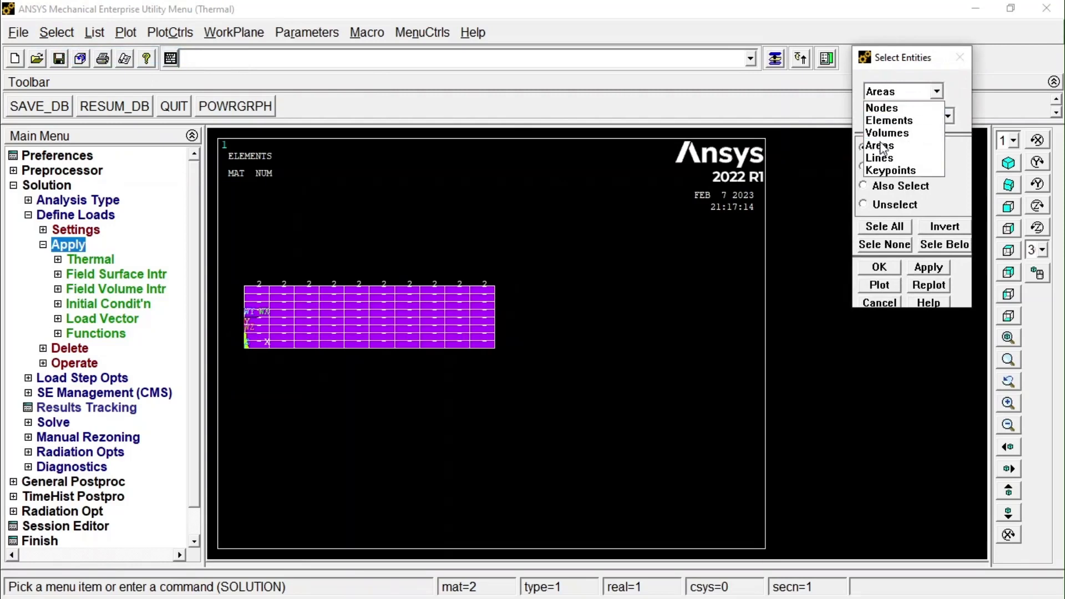
left_click(890, 121)
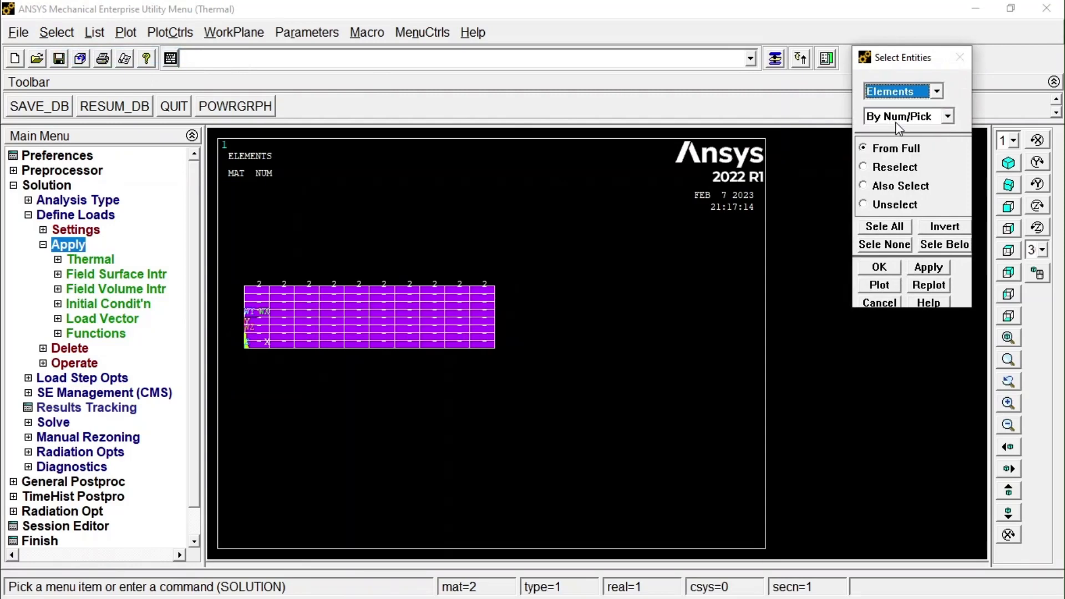
left_click(896, 118)
left_click(901, 146)
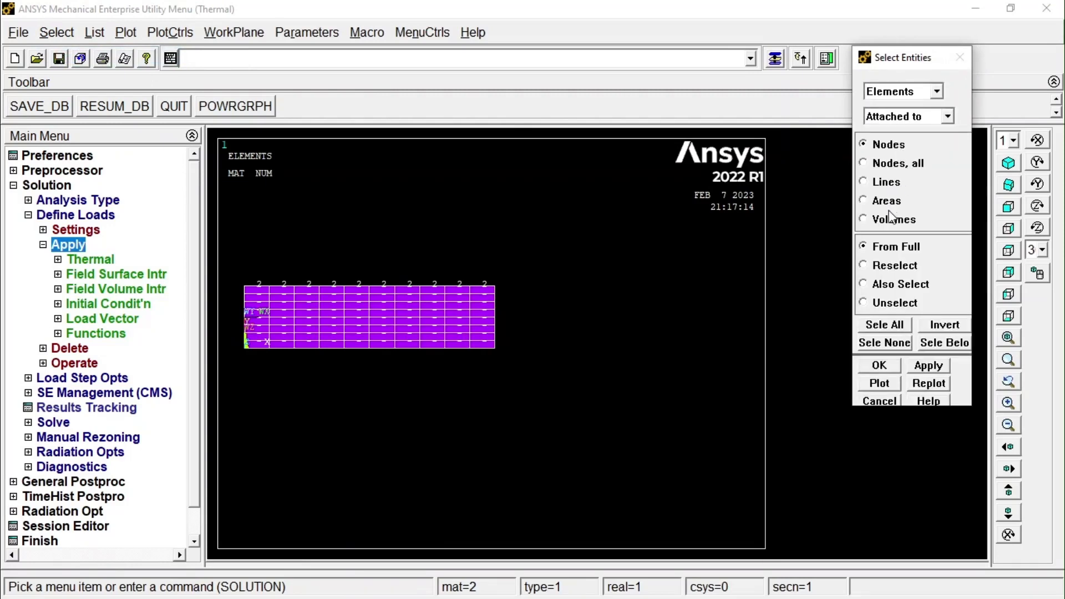
left_click(886, 203)
left_click(879, 365)
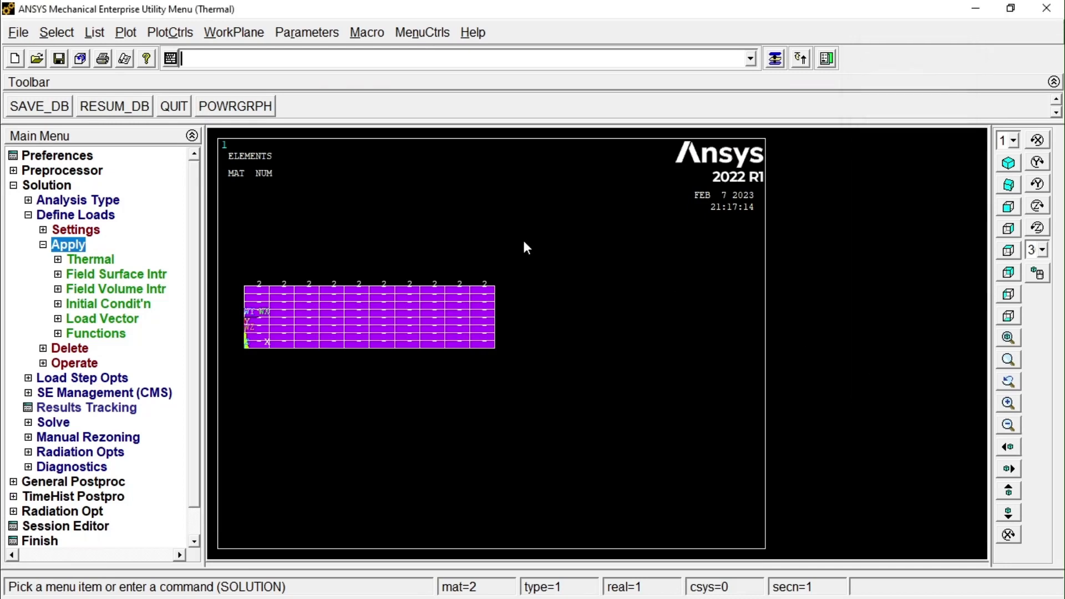
left_click(122, 32)
left_click(142, 52)
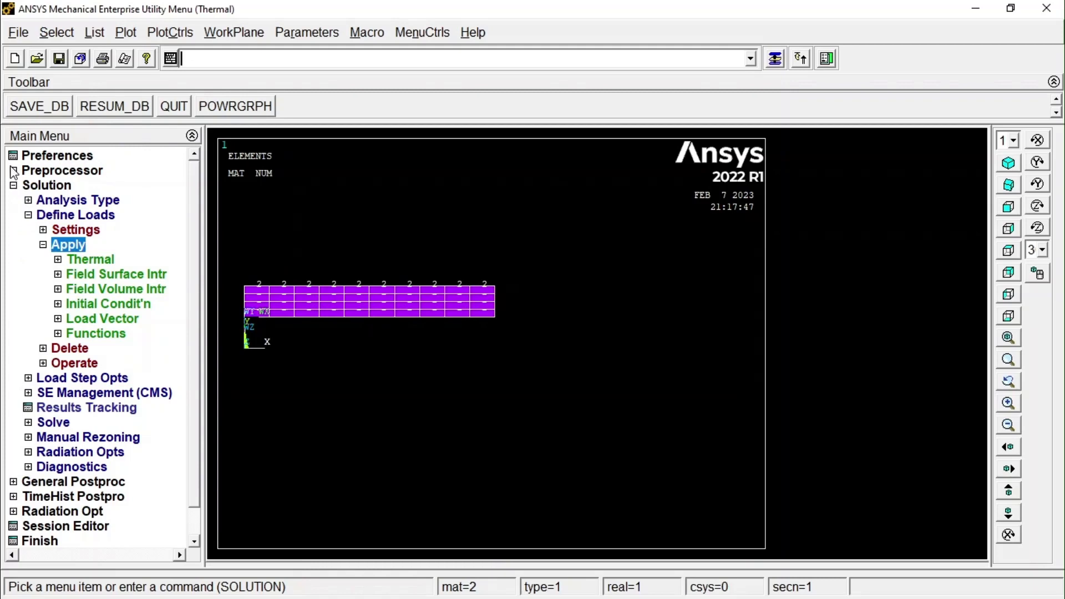
Change the material number of all selected upper-layer elements to 1 and replot the elements.
left_click(15, 172)
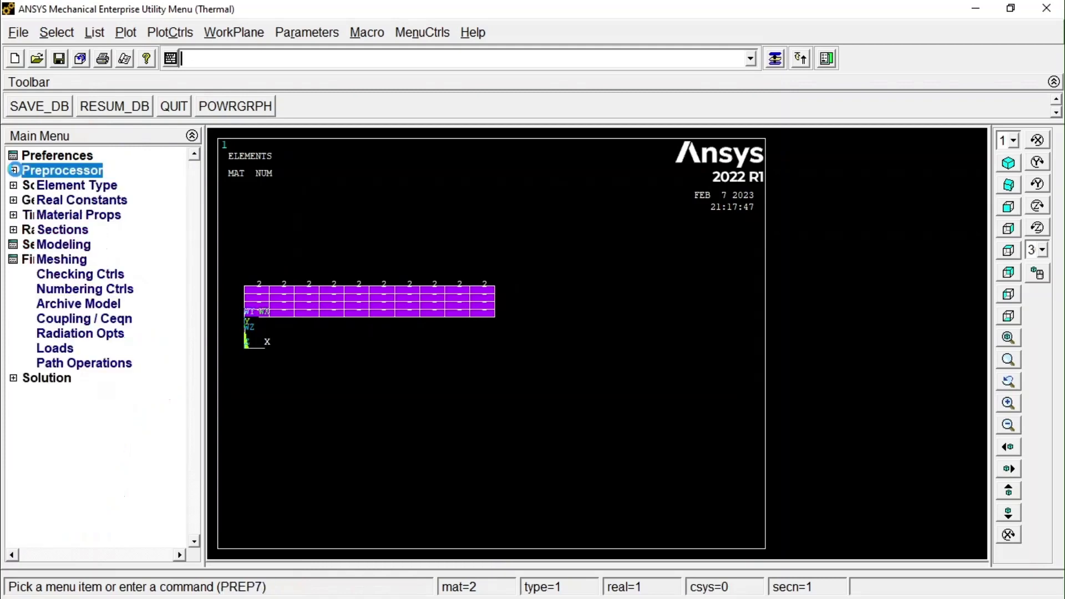
left_click(37, 246)
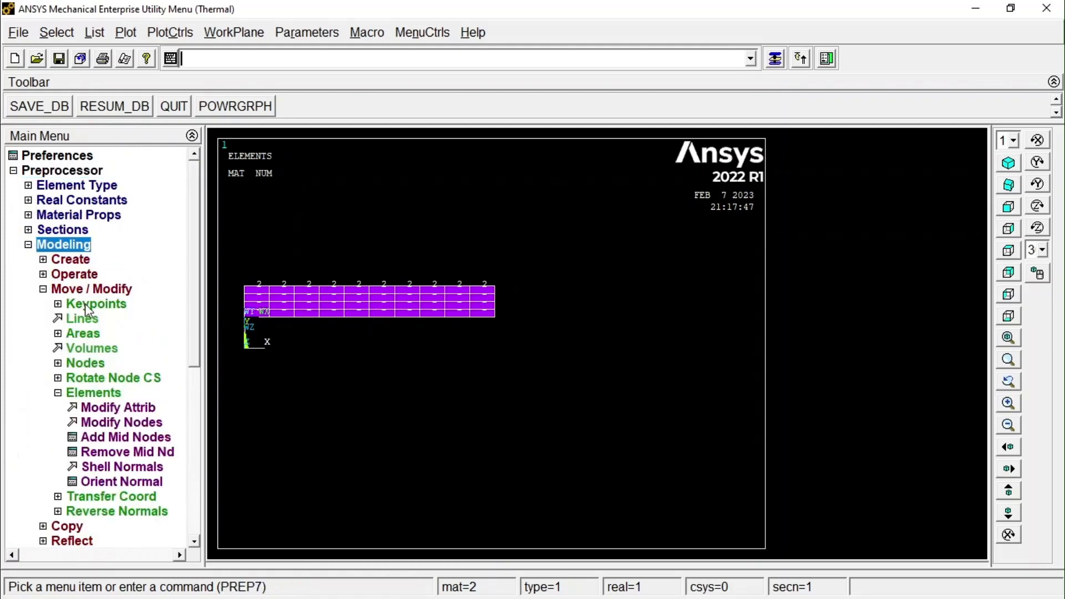
left_click(125, 407)
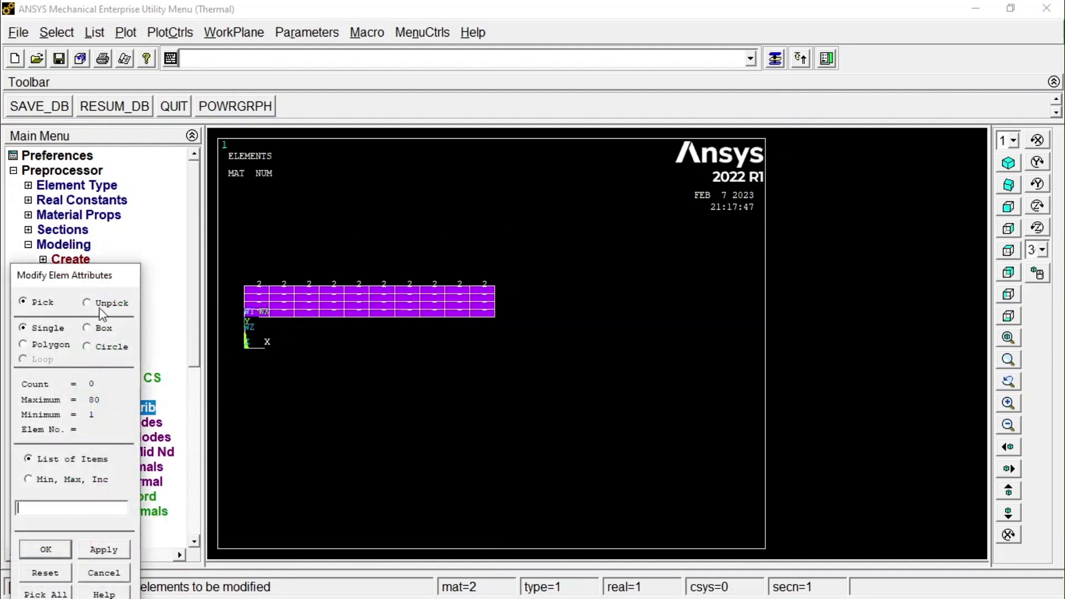
left_click(49, 595)
left_click(690, 274)
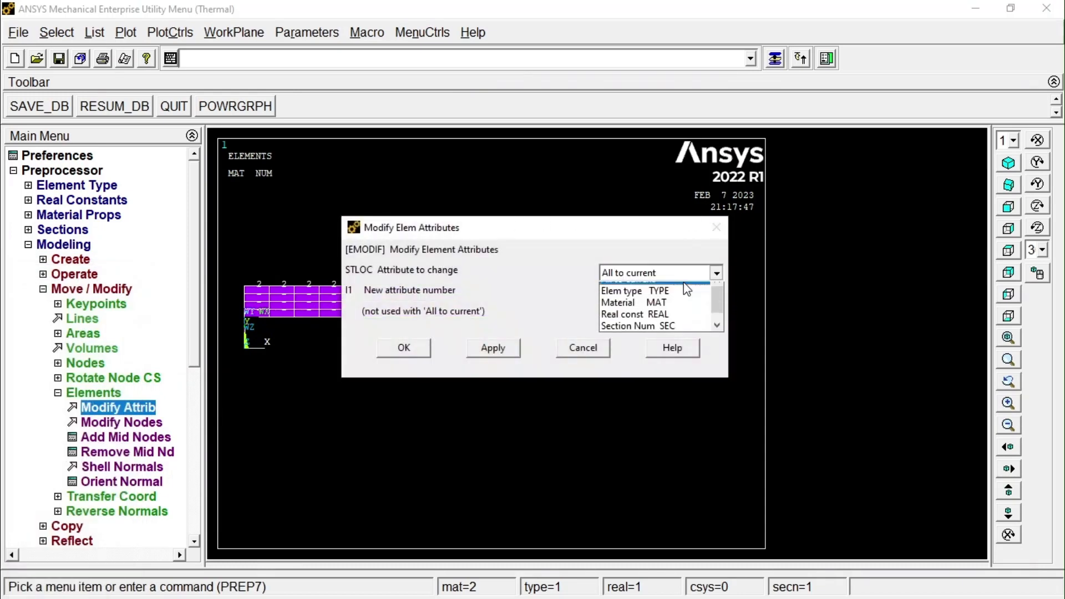
left_click(627, 314)
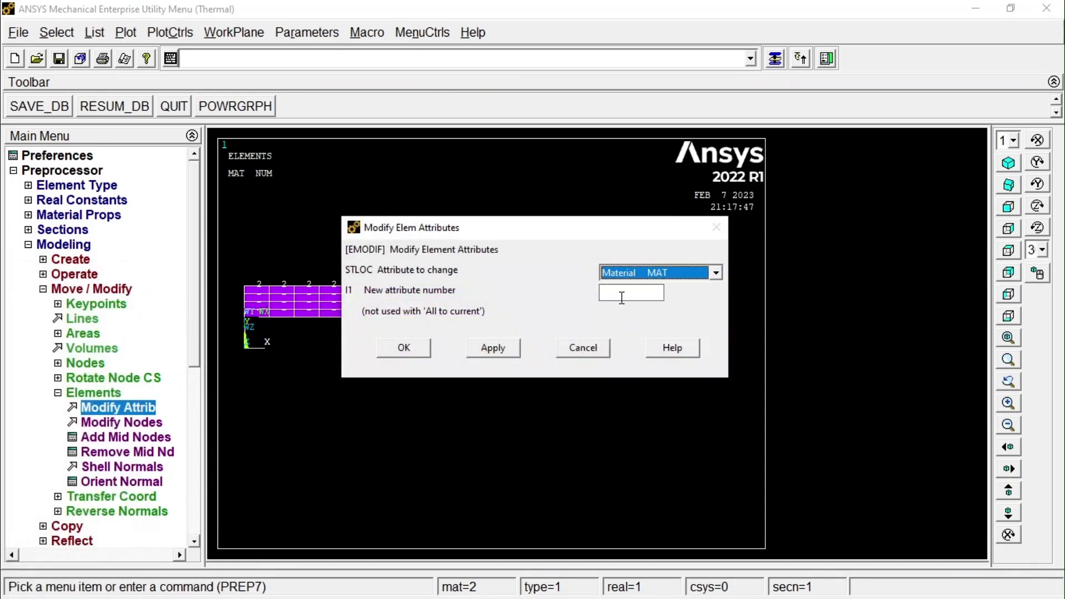
left_click(621, 298)
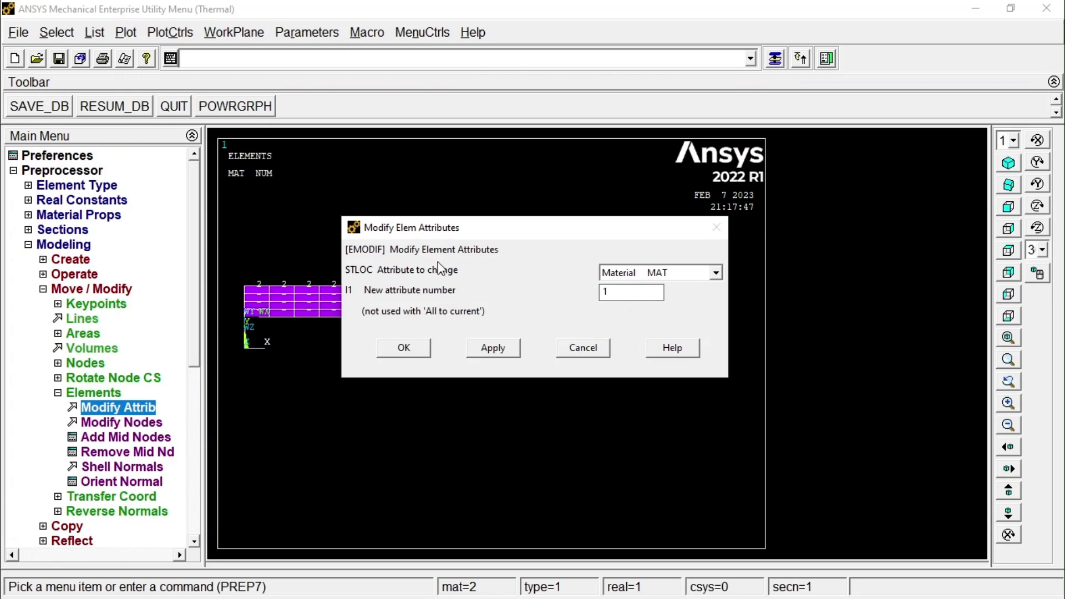
left_click(408, 349)
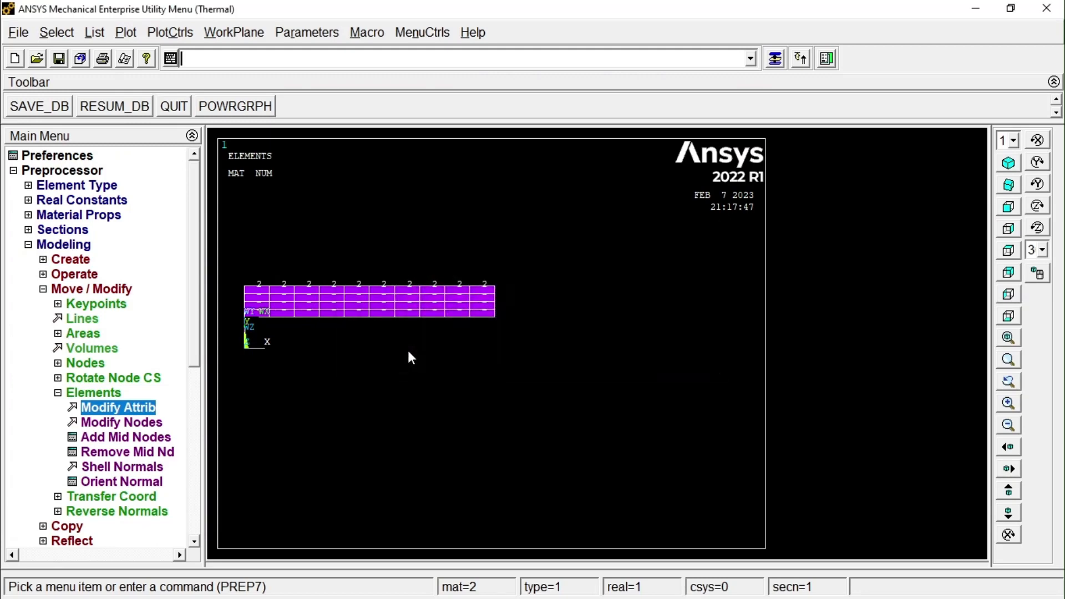
left_click(126, 33)
left_click(134, 52)
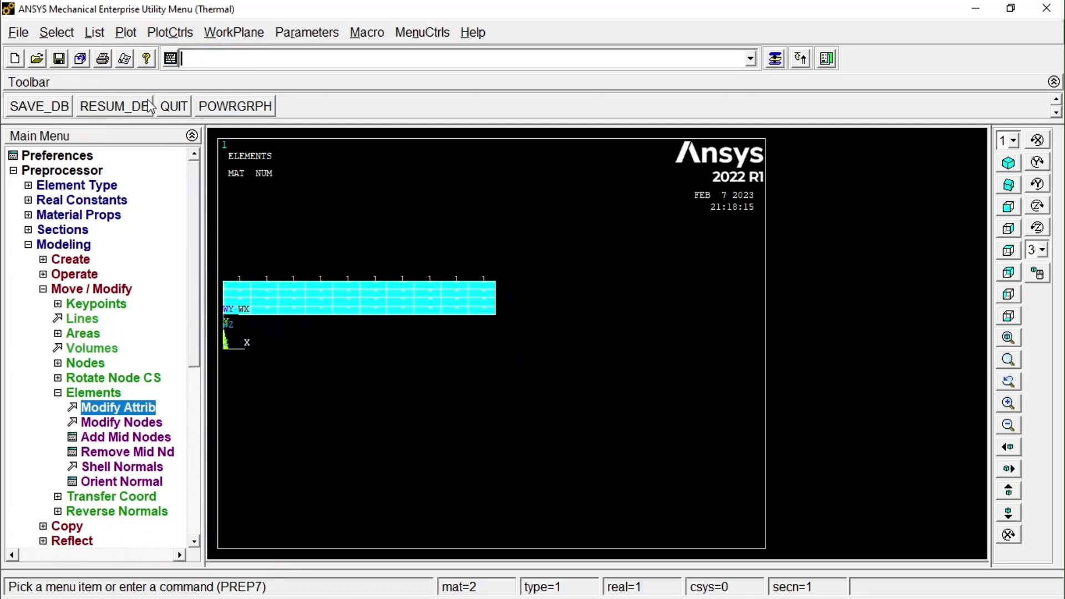
Reselect everything in the model, then replot both layers fitted to the view.
left_click(58, 33)
left_click(82, 116)
left_click(125, 33)
left_click(146, 55)
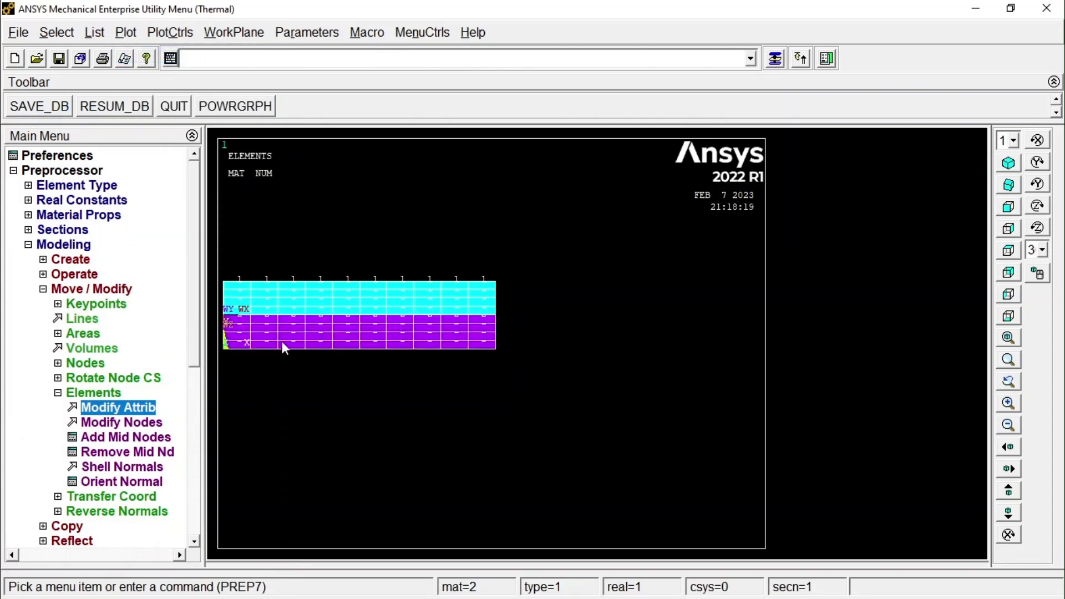
left_click(1009, 338)
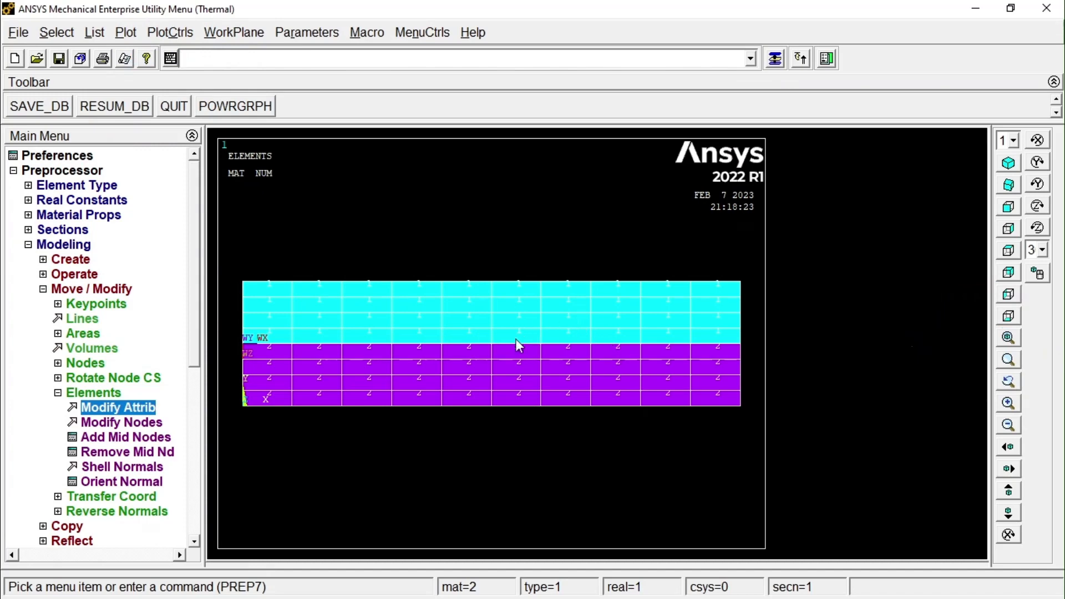
Accept a reference temperature of 0 for thermal strain calculations in the solution load settings.
left_click(36, 245)
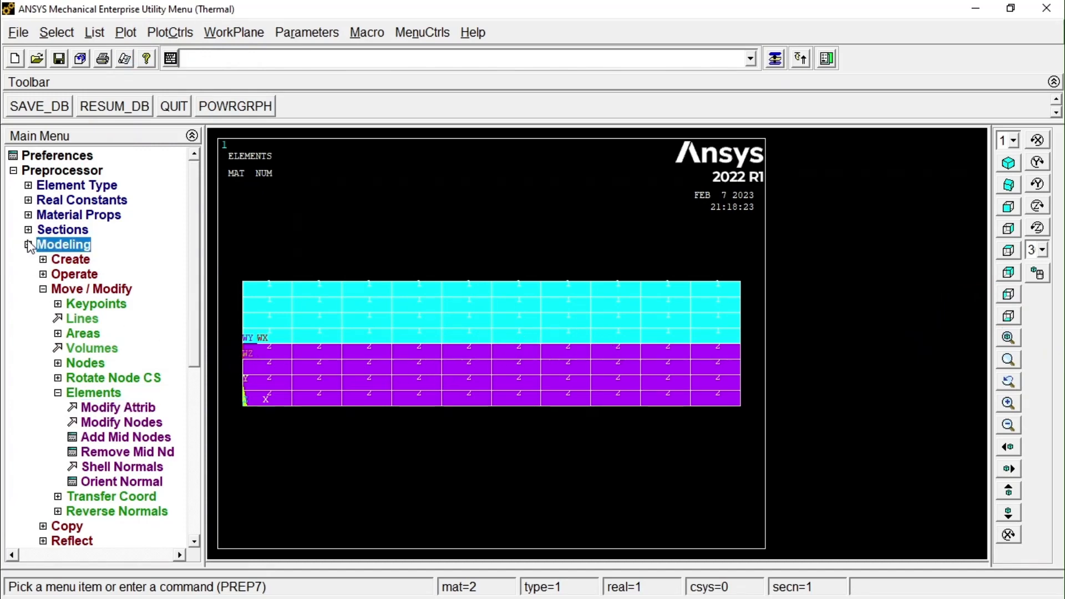
left_click(14, 171)
left_click(18, 185)
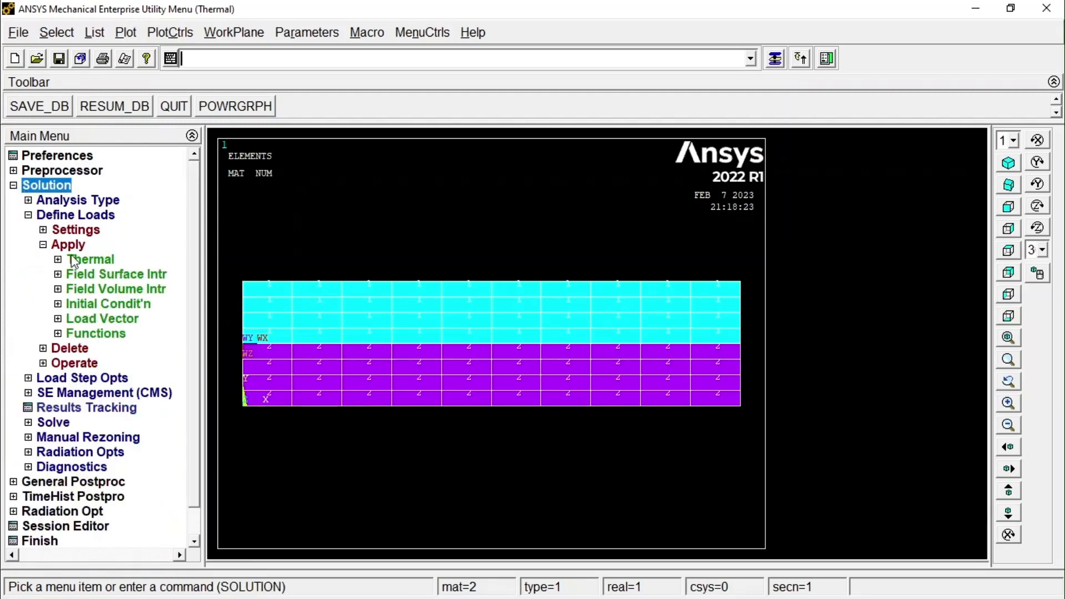
left_click(70, 230)
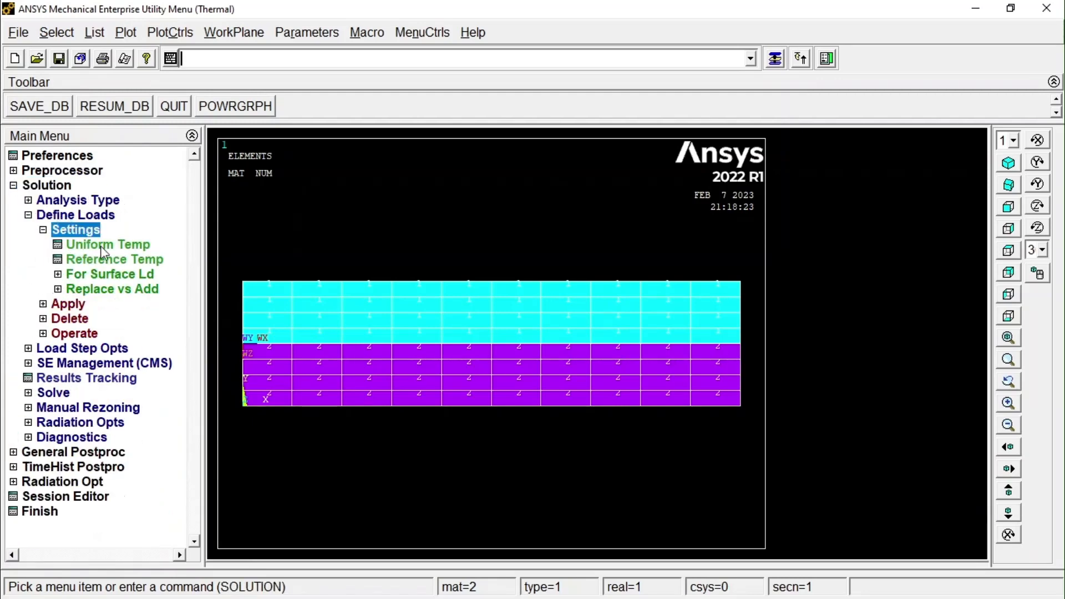
left_click(110, 261)
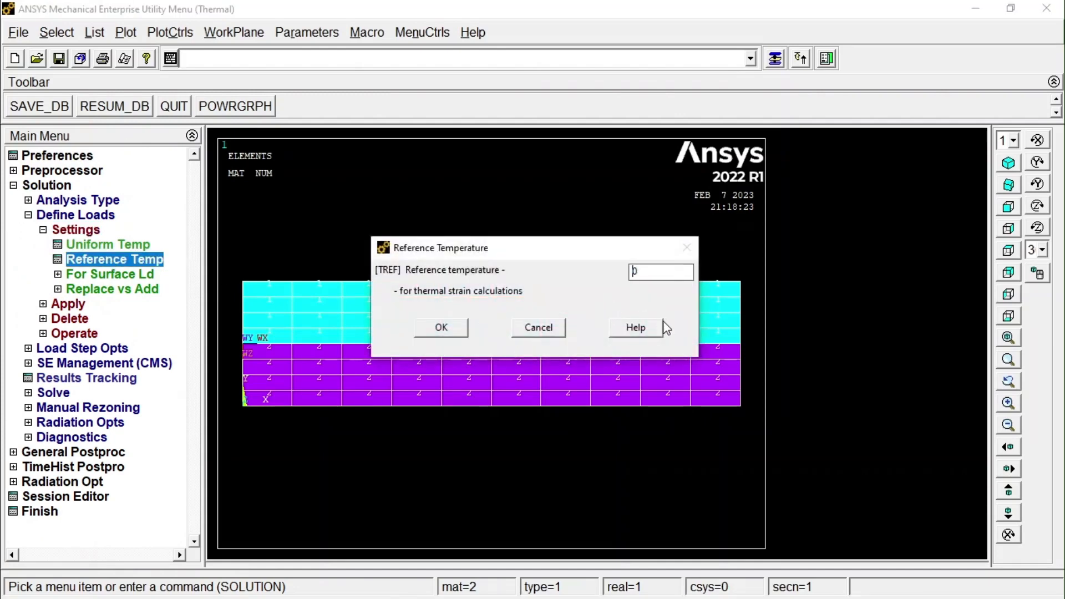
left_click(439, 326)
Apply a constant temperature (TEMP) of 20 to all nodes along the left edge of both layers, using box picking.
left_click(75, 306)
left_click(92, 263)
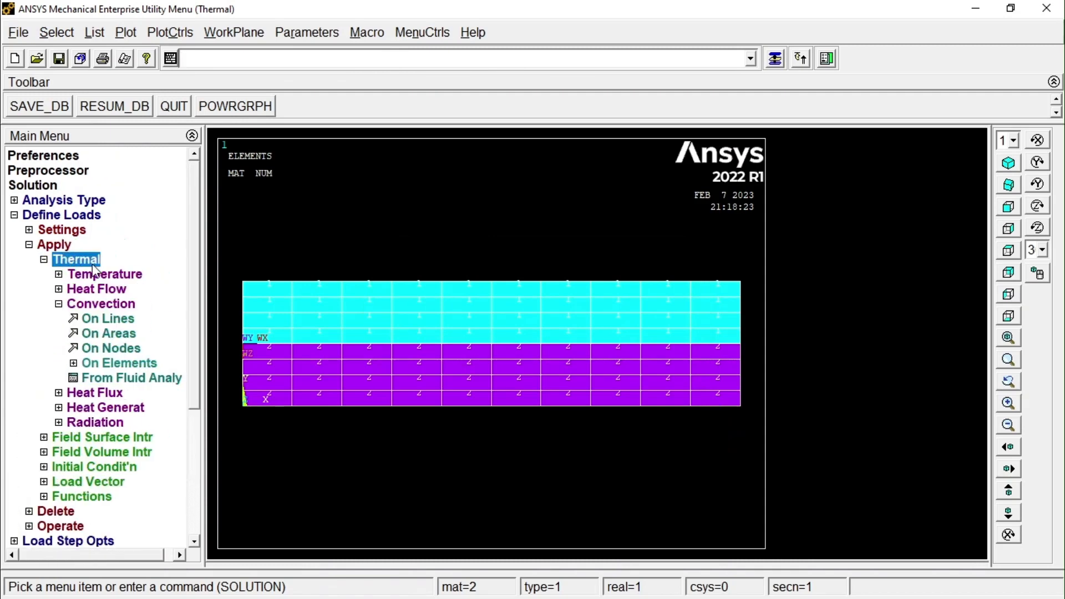
left_click(104, 276)
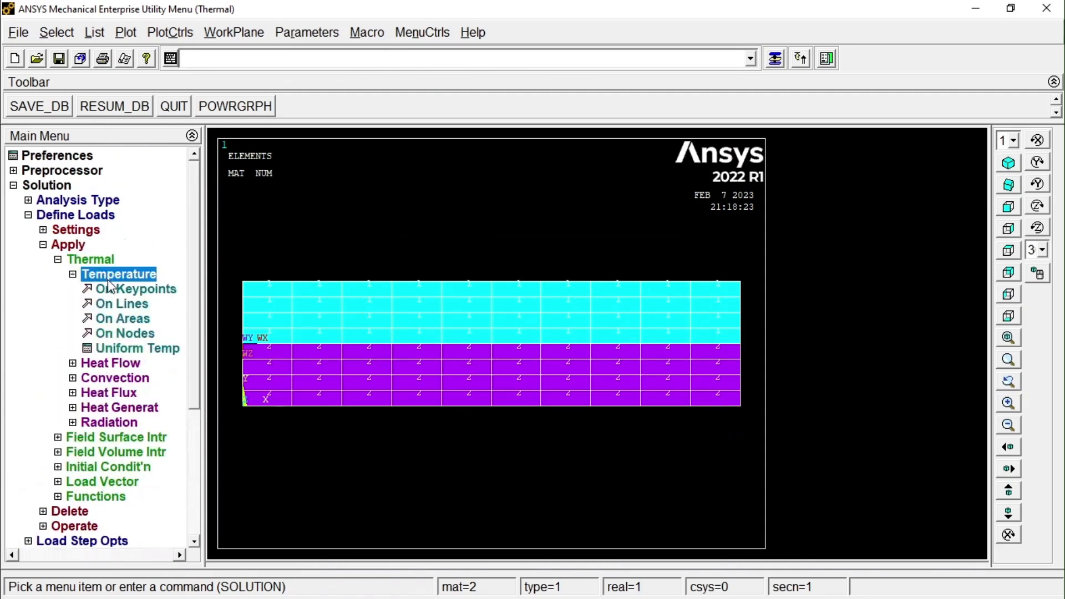
left_click(142, 334)
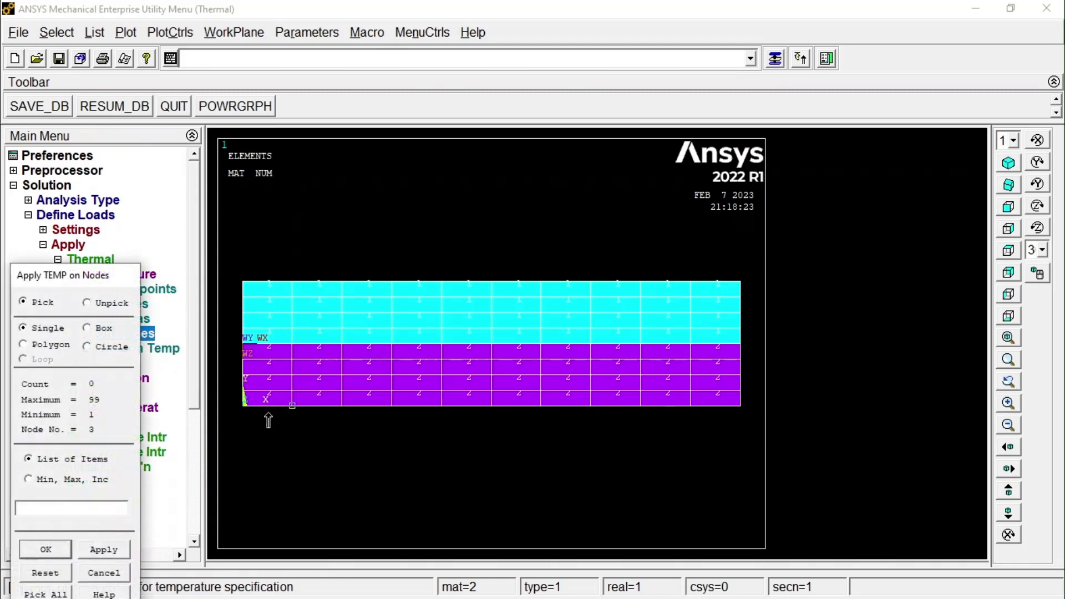
left_click(45, 573)
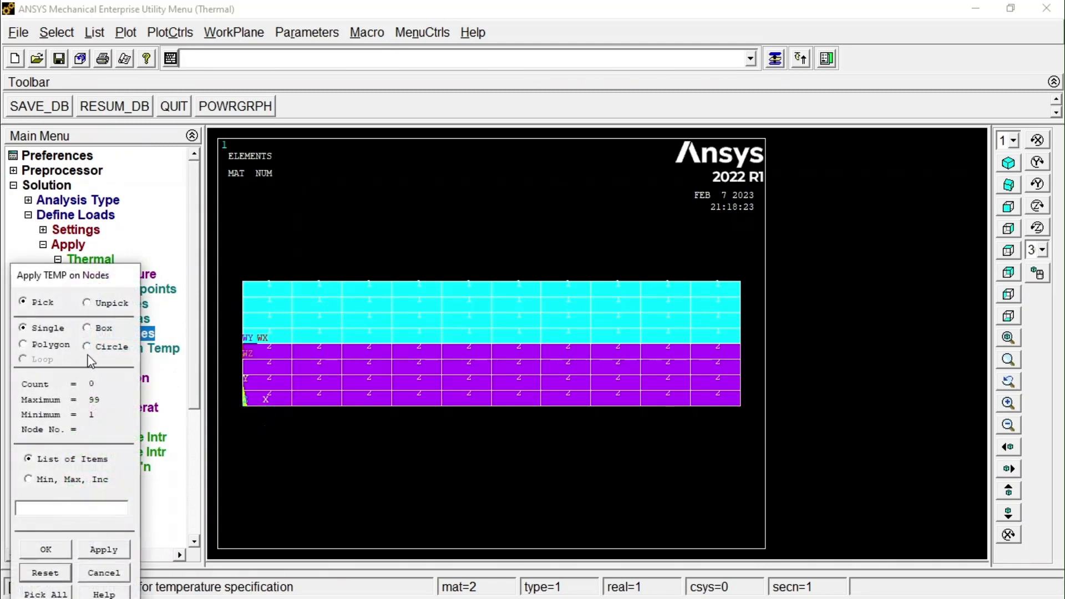
left_click(87, 328)
left_click_drag(233, 260, 267, 438)
left_click(46, 549)
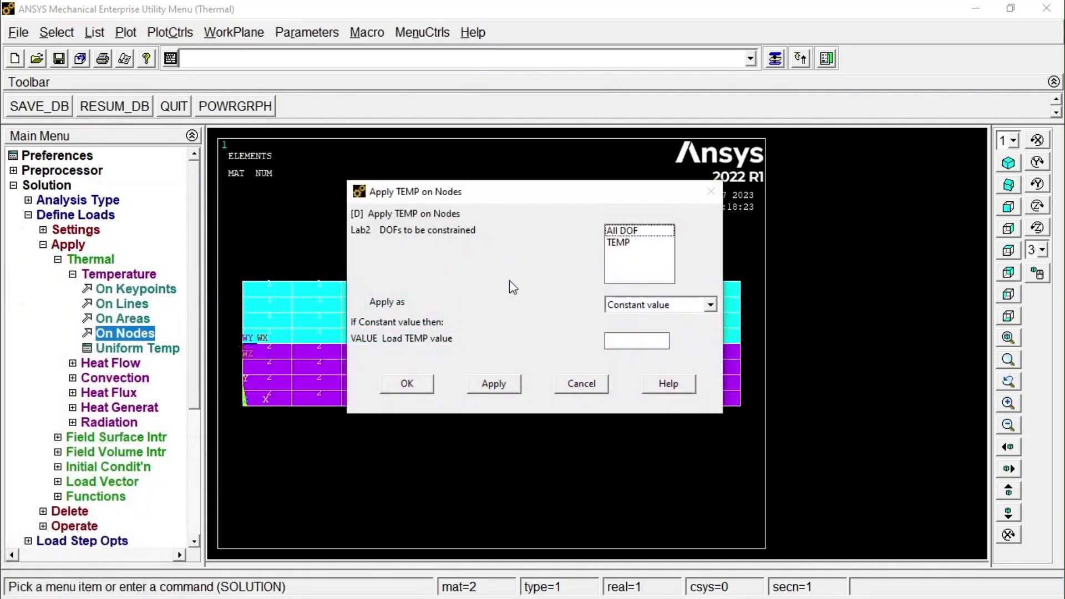
left_click(615, 243)
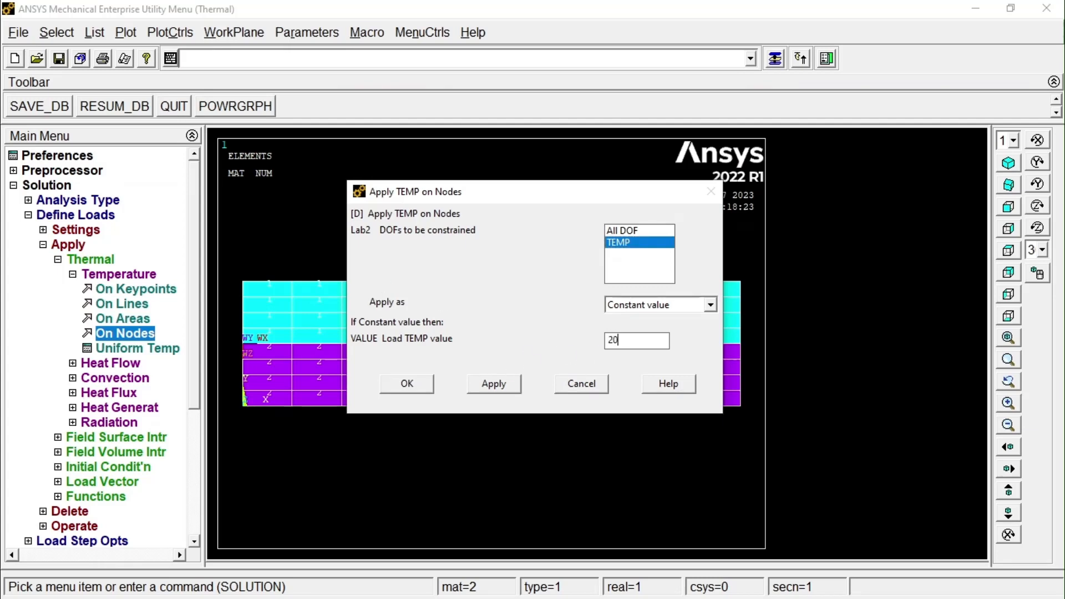
left_click(411, 383)
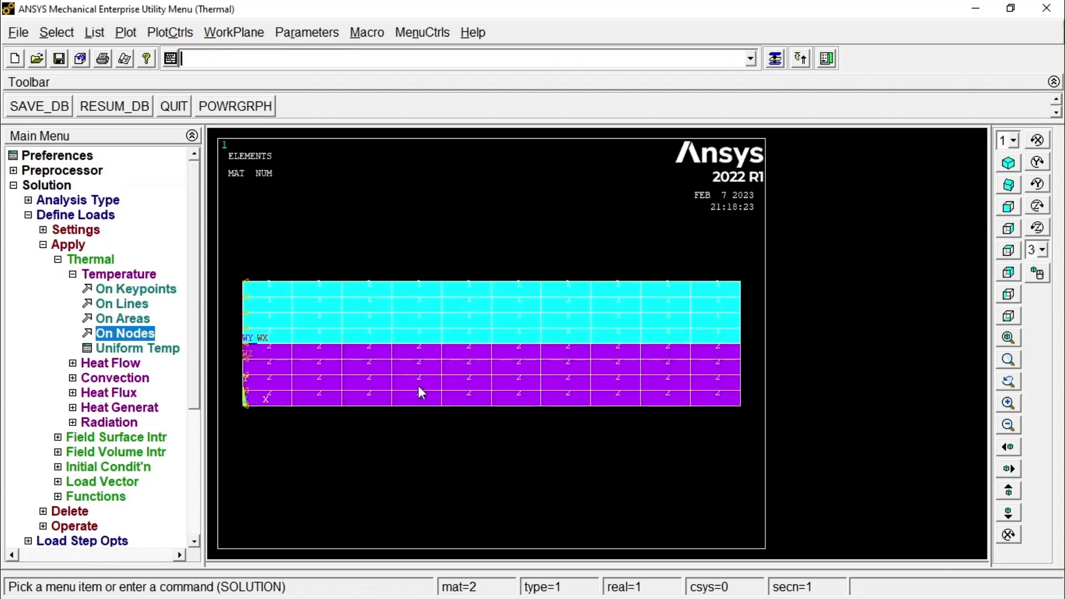